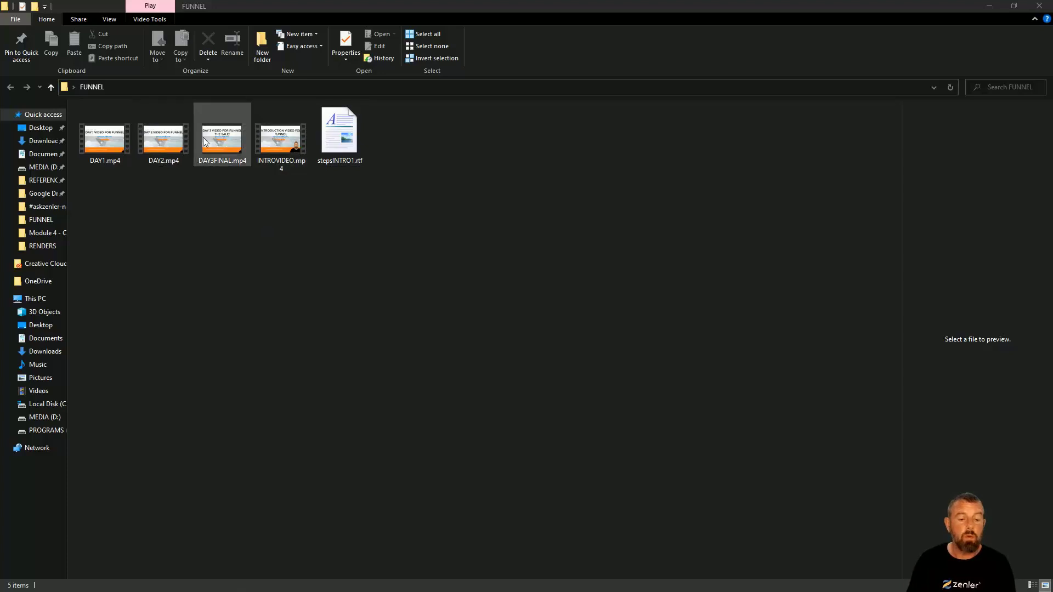
- Open stepsINTRO1.rtf, check the introduction text, and place its window beside the video files in the FUNNEL folder
left_click(340, 138)
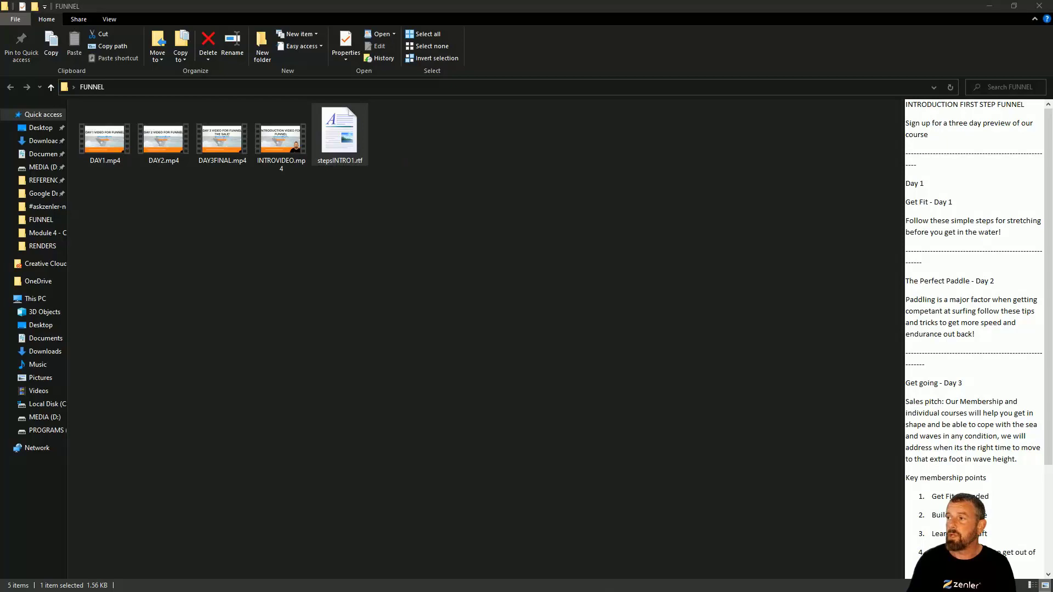
key("Return")
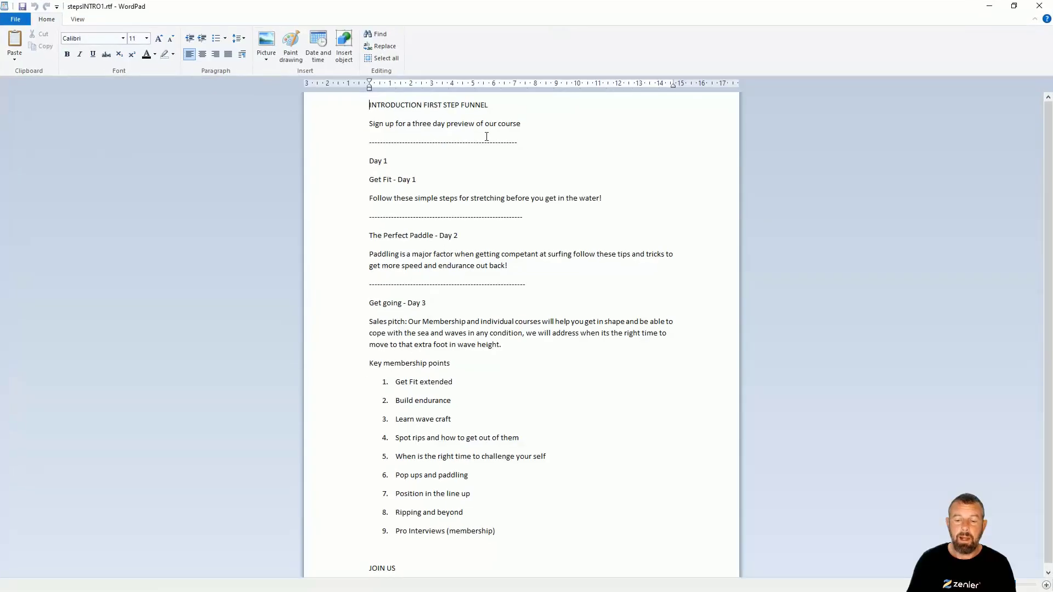
left_click(364, 106)
left_click(410, 124)
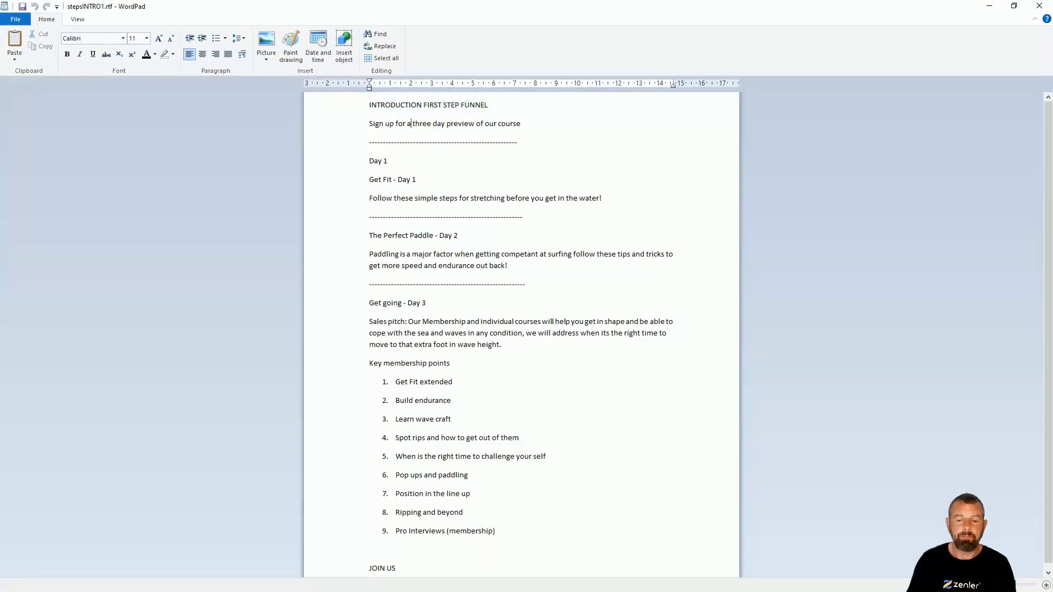
left_click_drag(527, 125, 385, 110)
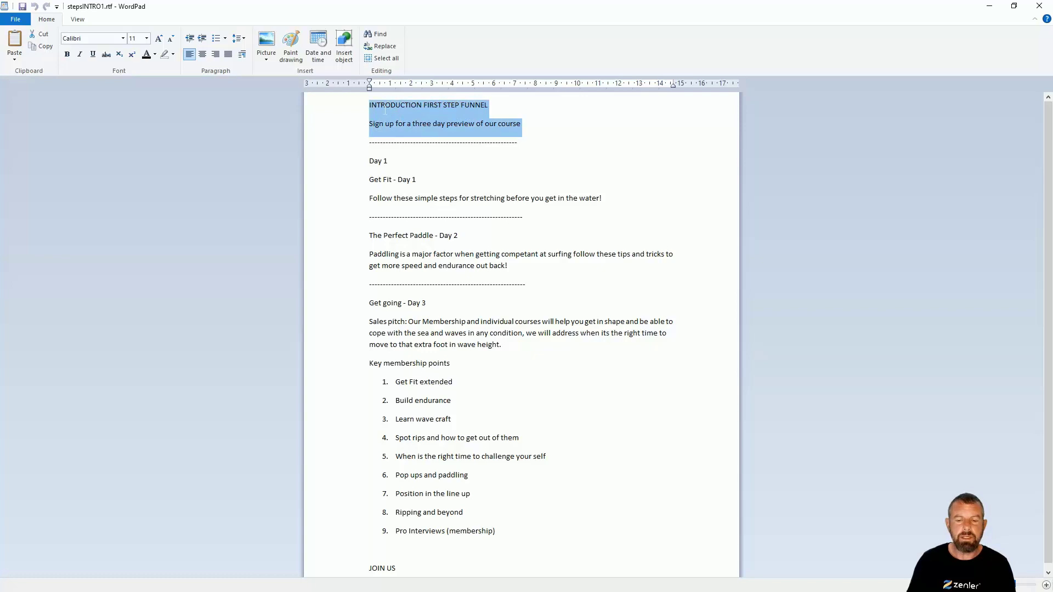
left_click(1014, 6)
left_click_drag(465, 32, 622, 39)
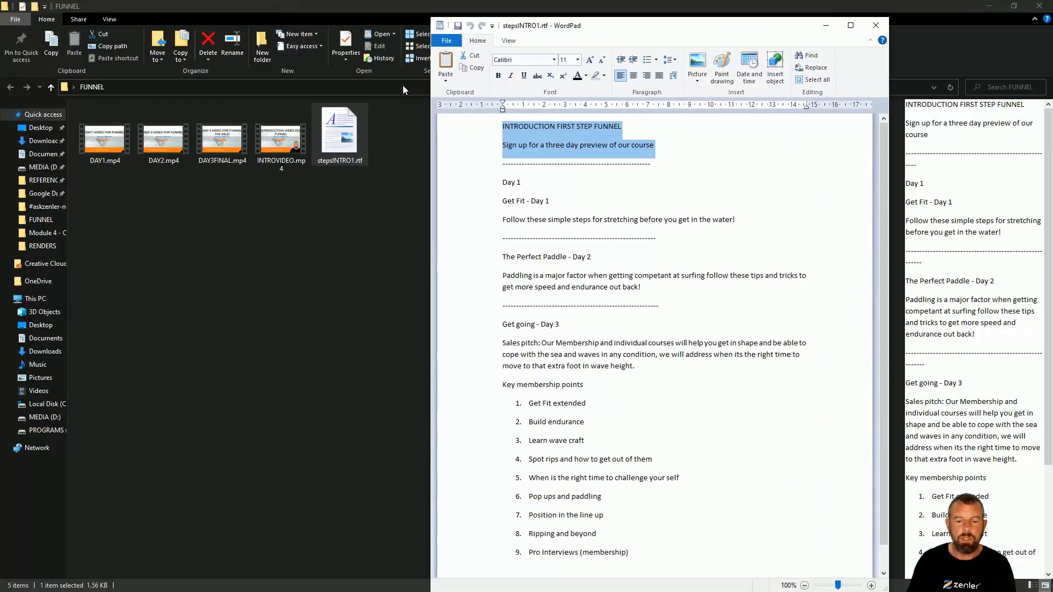
- Read through the Day 1, Day 2 and Day 3 texts and the key membership points in the document
double_click(509, 182)
left_click_drag(502, 201, 711, 221)
left_click_drag(517, 257, 617, 287)
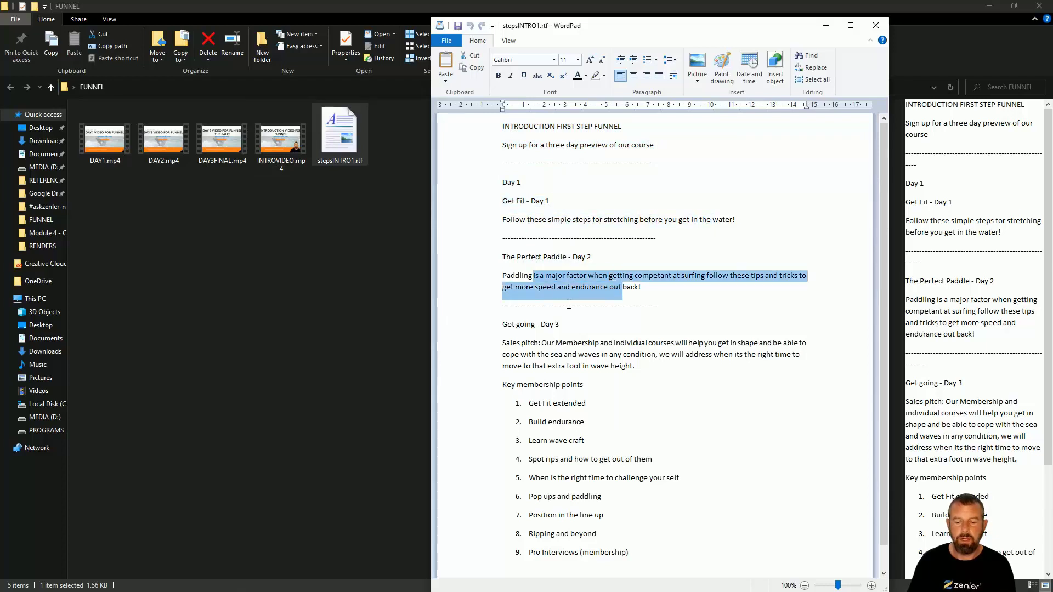
left_click_drag(513, 327, 622, 374)
left_click(523, 344)
left_click_drag(525, 387, 565, 368)
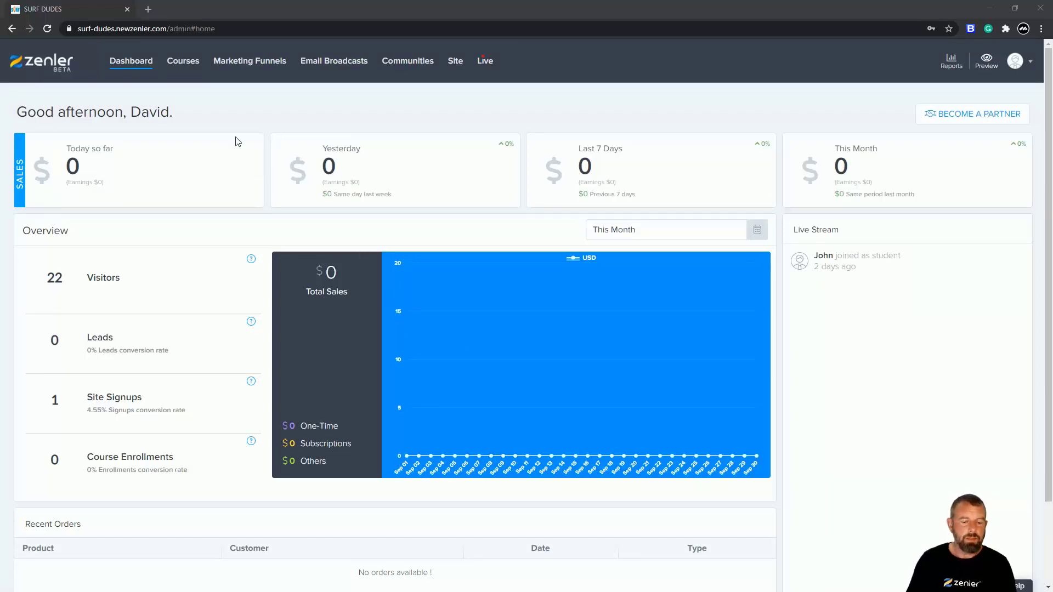
- Start a new Video Series marketing funnel in Zenler and name it "SURF dudes - Introduction Offer"
left_click(269, 65)
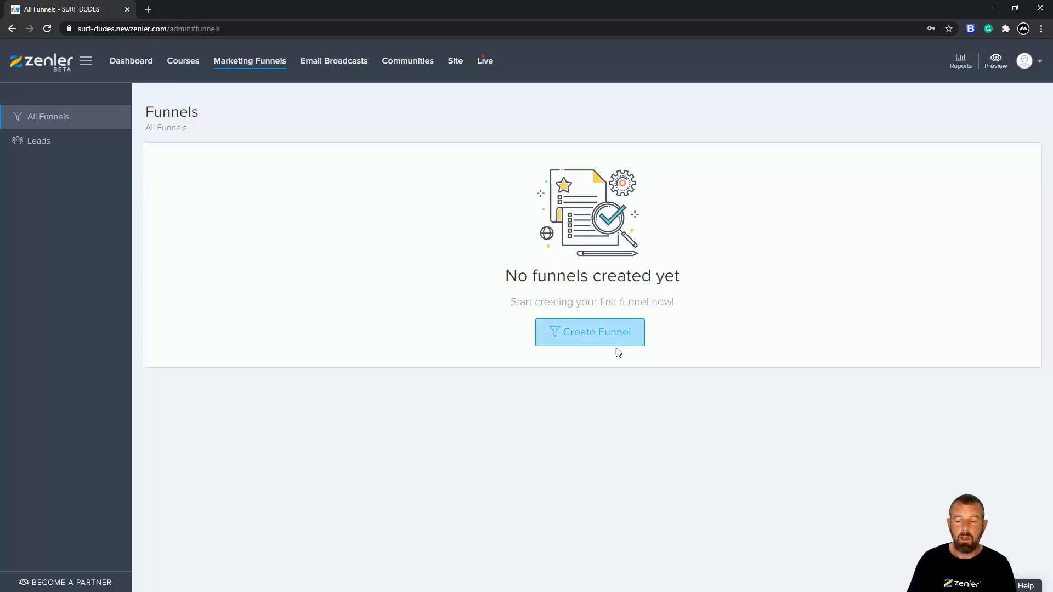
left_click(592, 338)
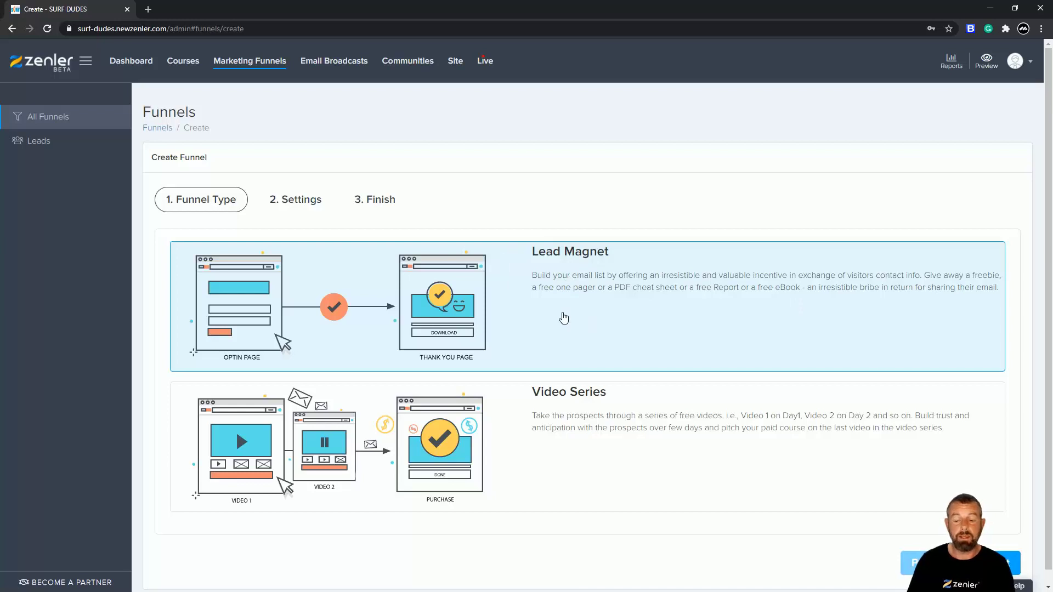
left_click(538, 450)
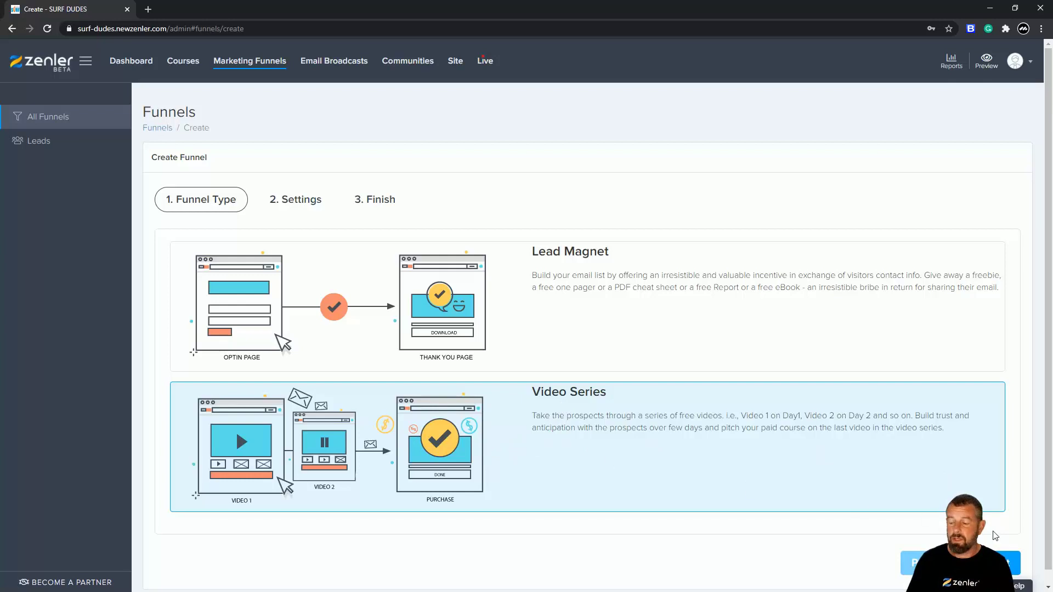
left_click(453, 438)
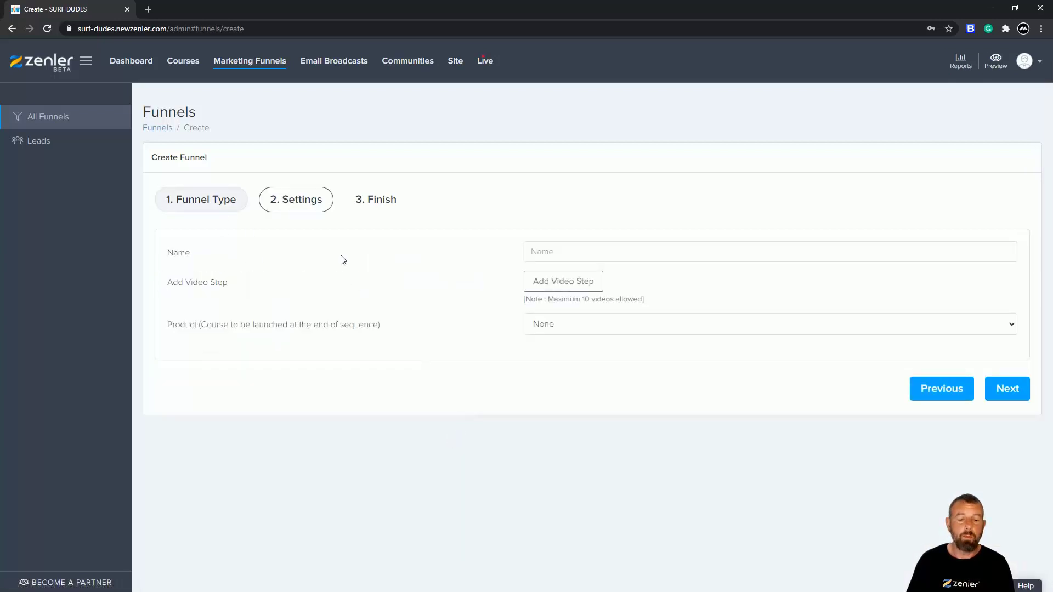
left_click(567, 251)
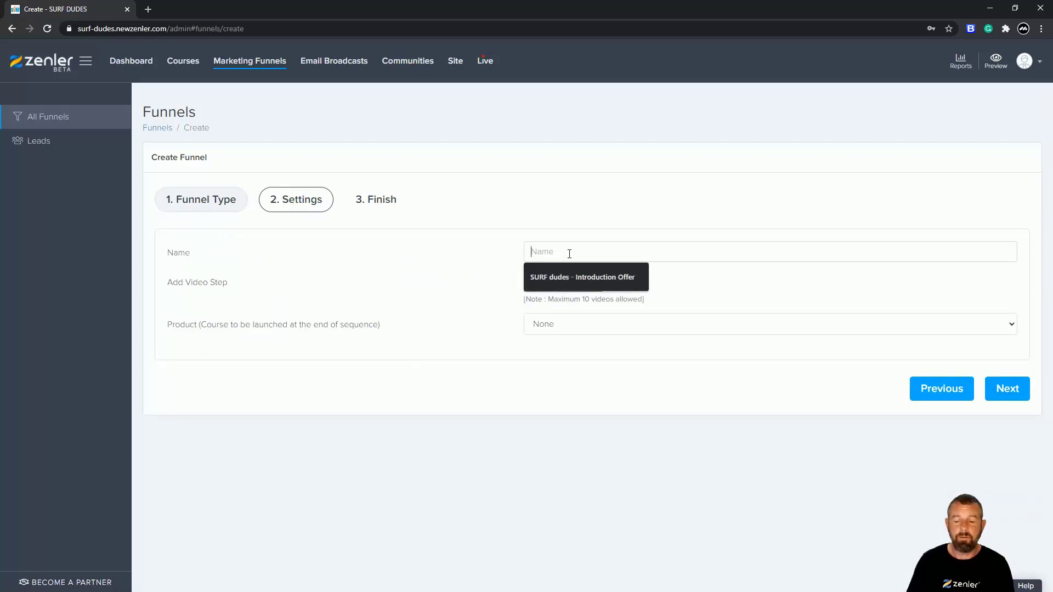
left_click(569, 277)
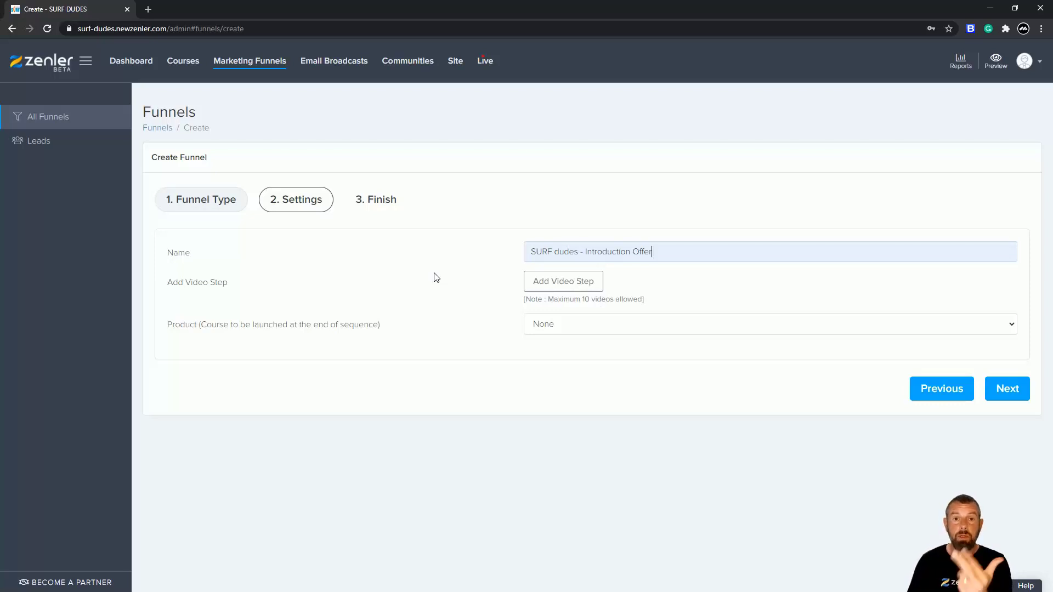
- Add day1.mp4, day2.mp4 and day3final.mp4 from the video library as the funnel's three video steps, in that order
left_click(557, 285)
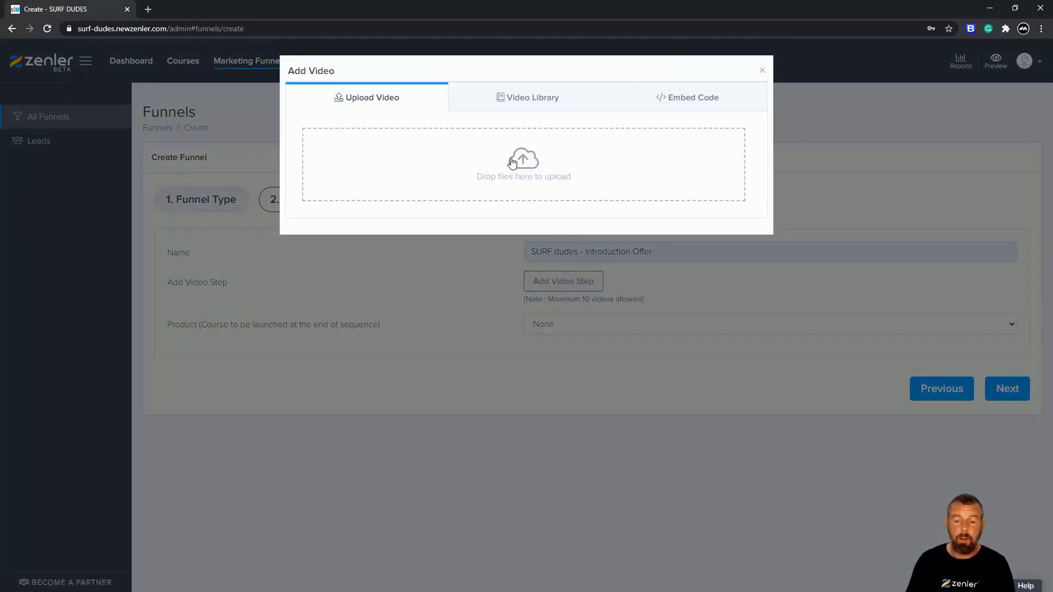
left_click(518, 98)
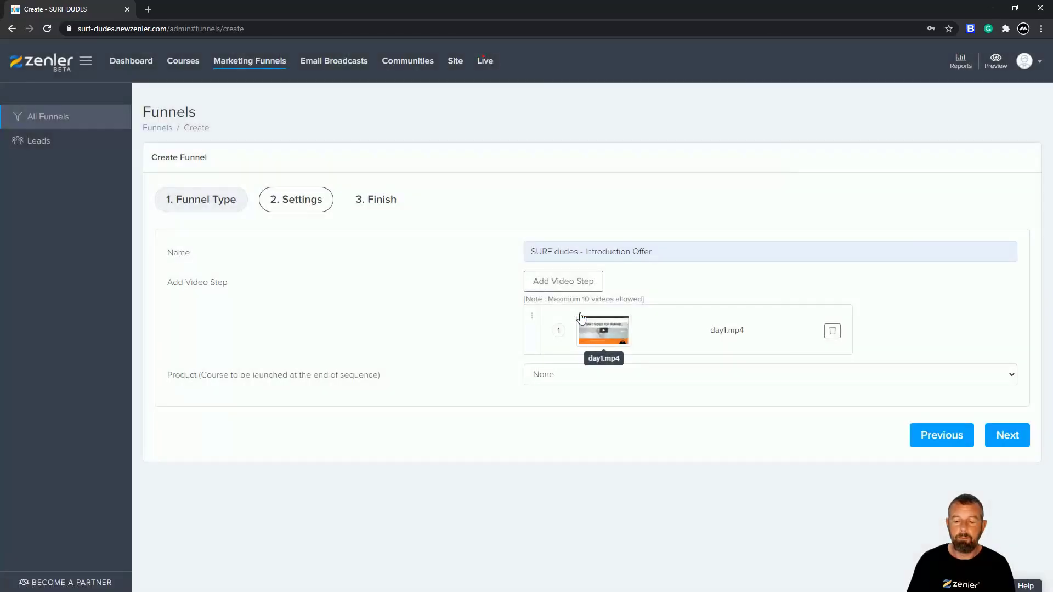
left_click(563, 281)
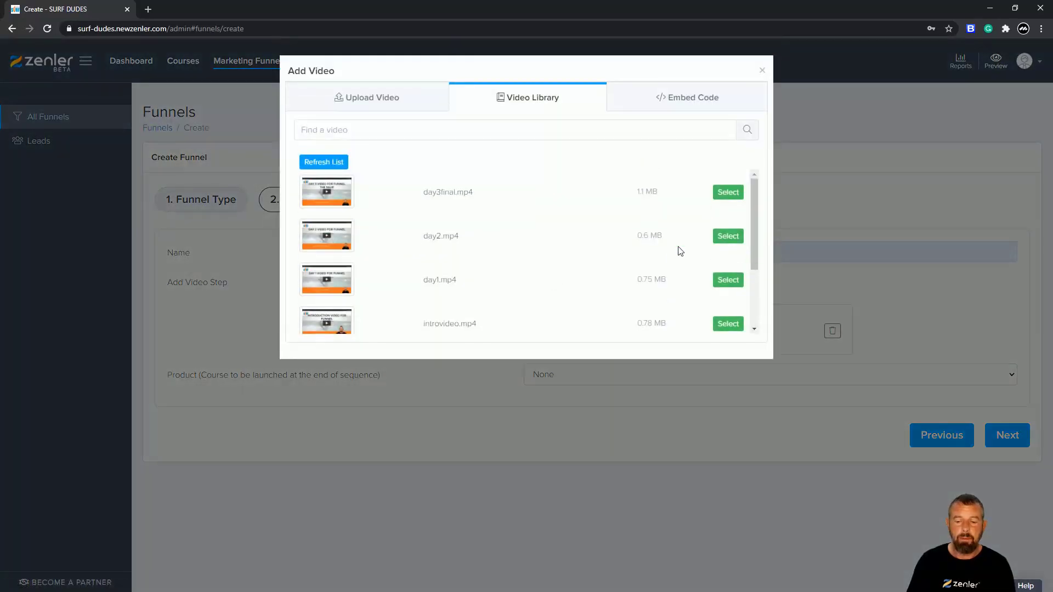
left_click(727, 235)
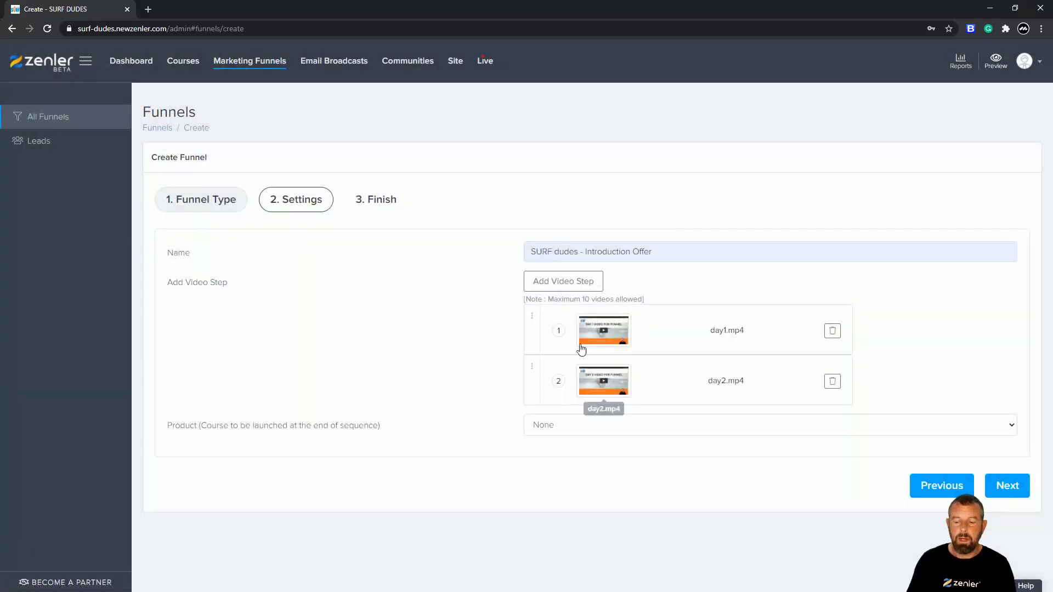
left_click(576, 283)
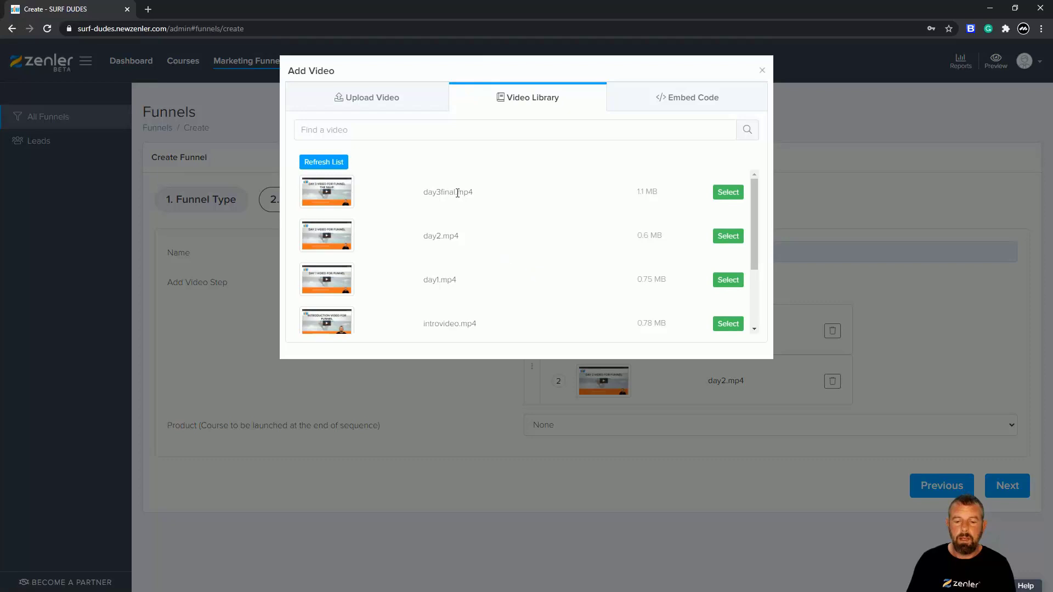
left_click(728, 192)
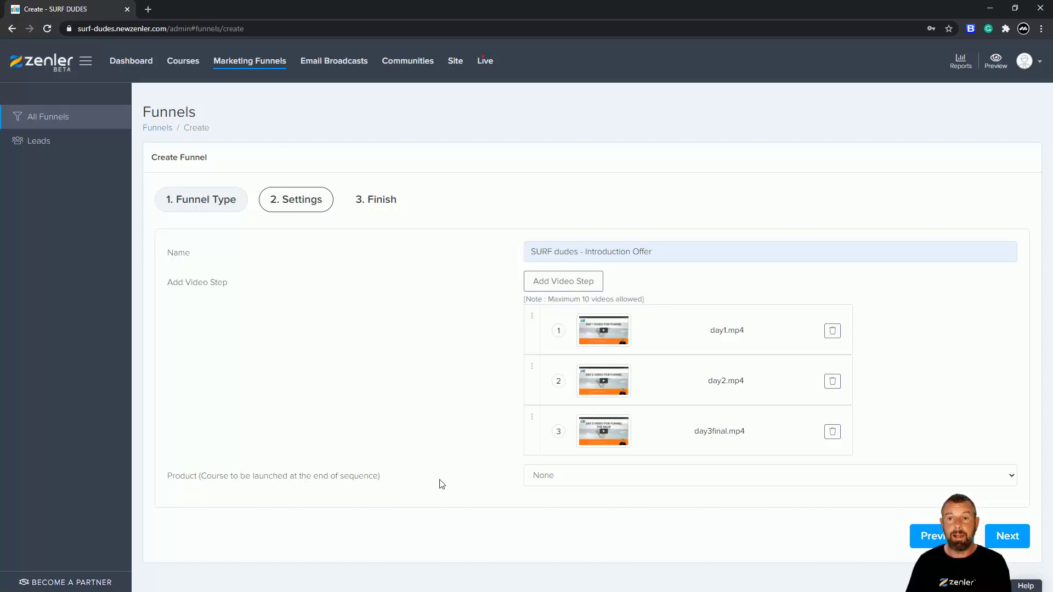
- Set the product launched at the end to "Surfing for beginners starting the Journey" and finish creating the funnel with the Classic theme
left_click(1011, 476)
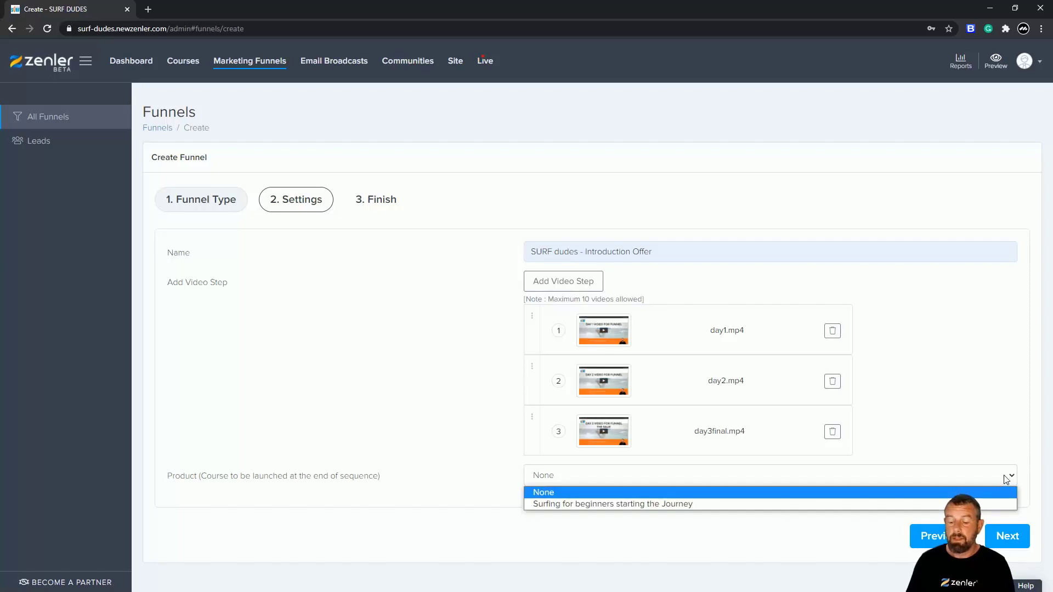
left_click(597, 505)
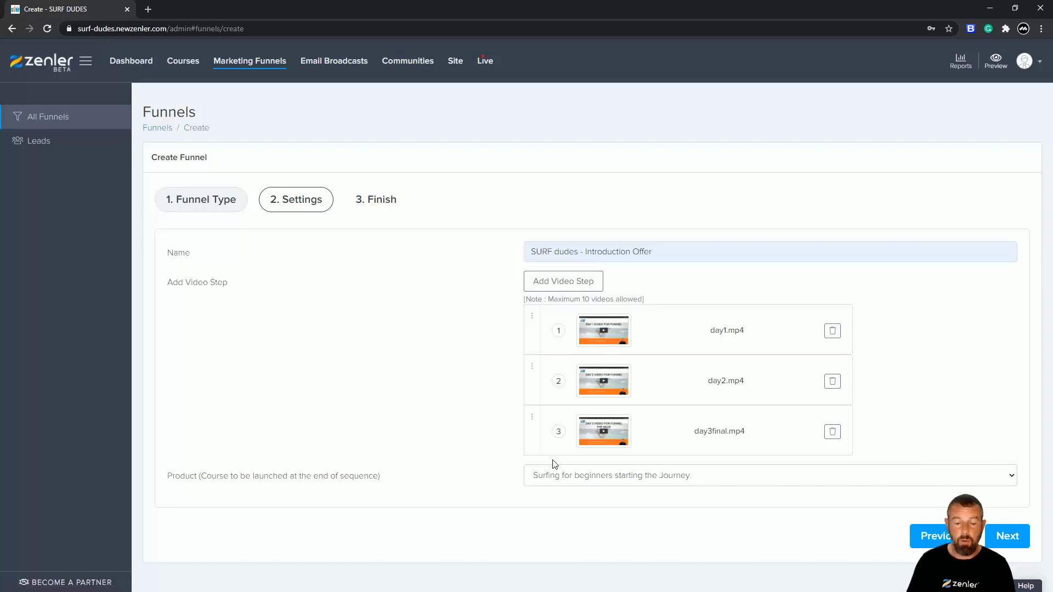
left_click(1008, 536)
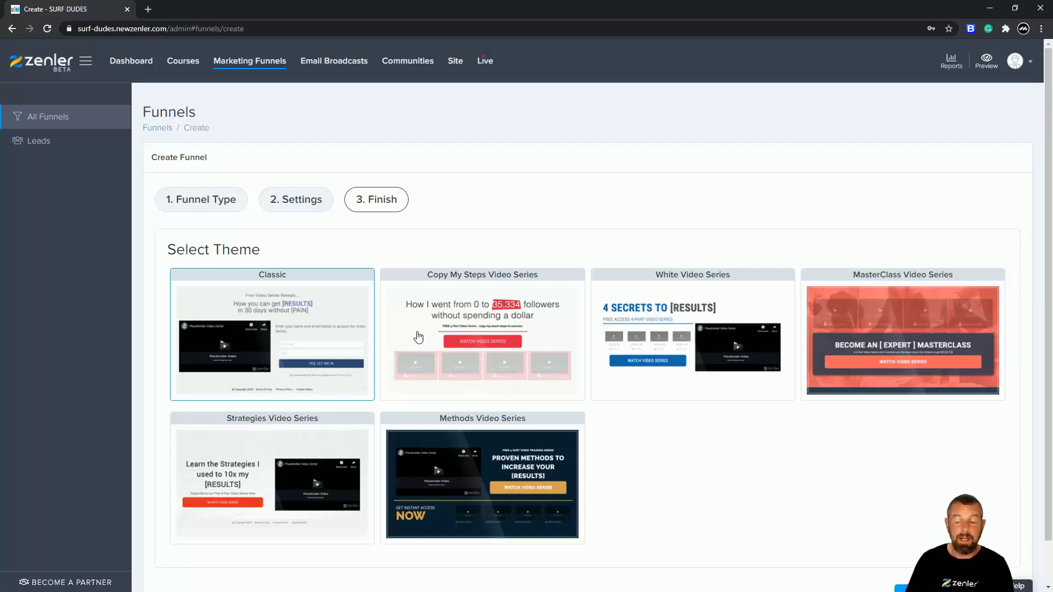
scroll(821, 470, "down", 1)
left_click(1012, 550)
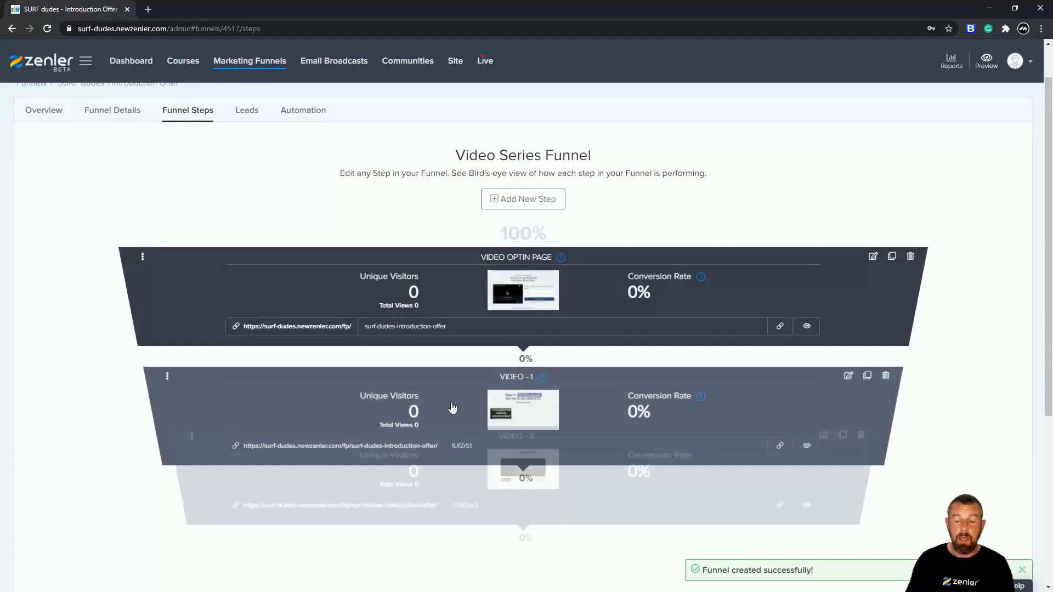
- Look over the new funnel's steps and preview the Video Optin Page, closing the preview again
scroll(451, 405, "down", 2)
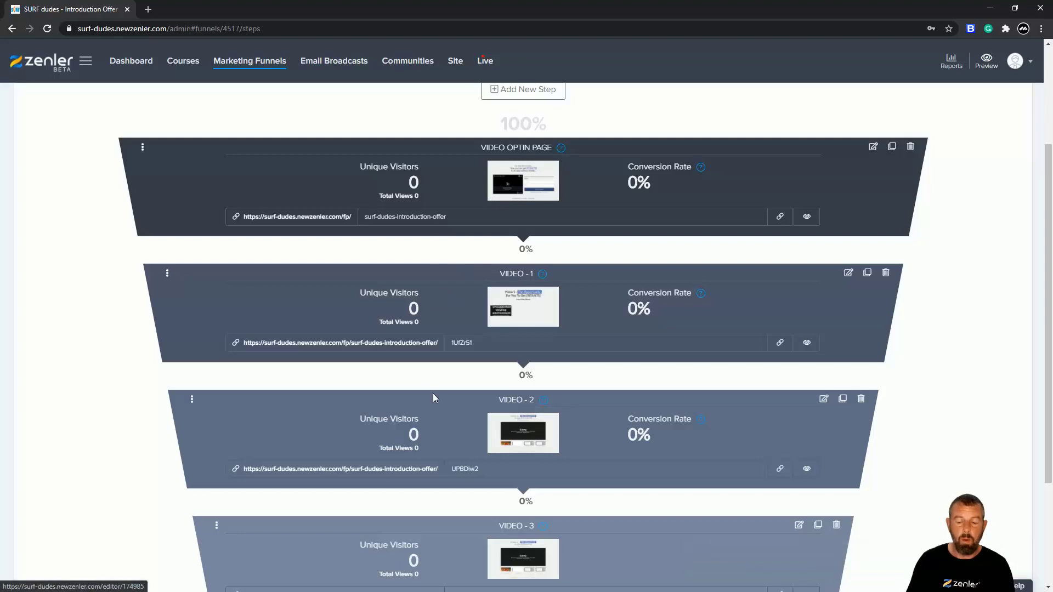
scroll(483, 424, "down", 3)
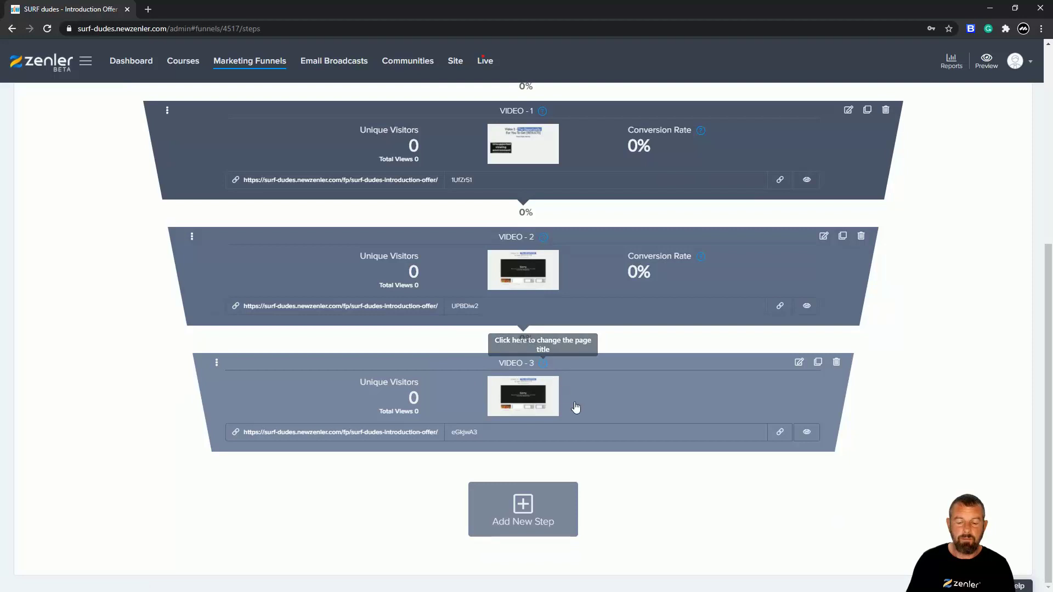
scroll(572, 382, "up", 5)
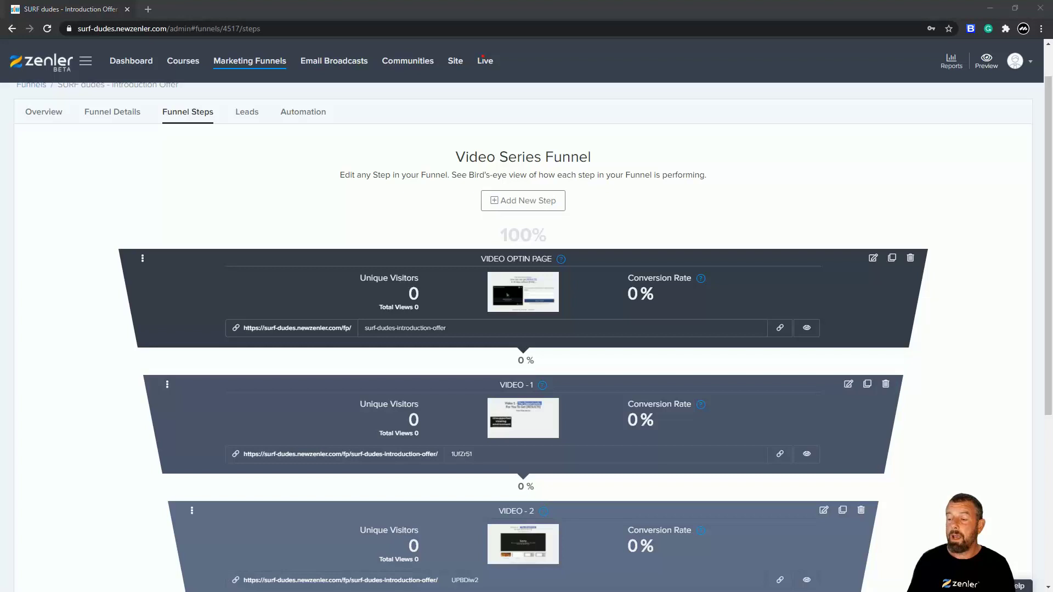
left_click_drag(1052, 52, 1052, 104)
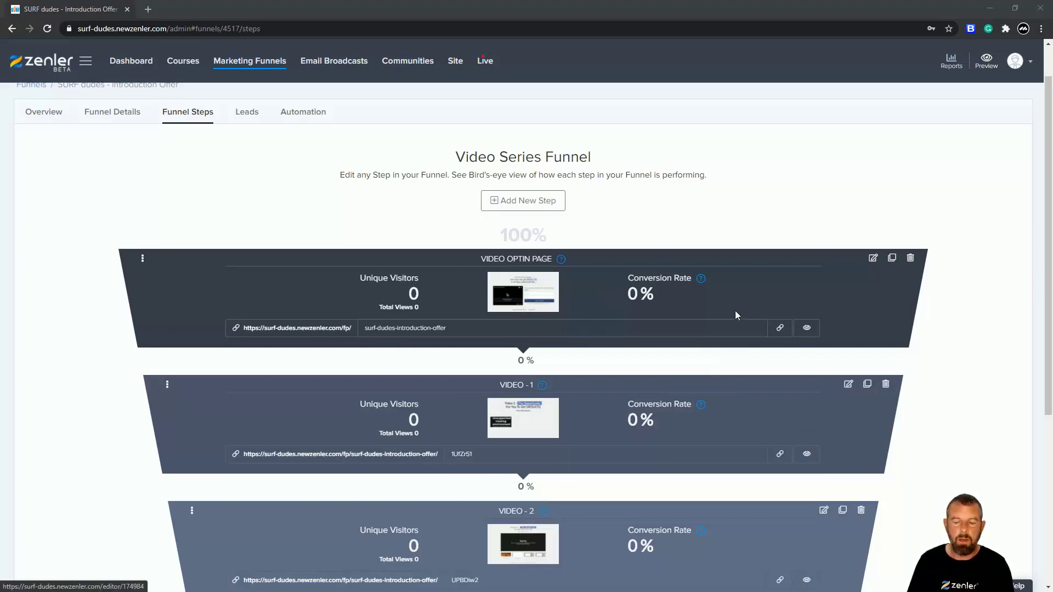
left_click(806, 329)
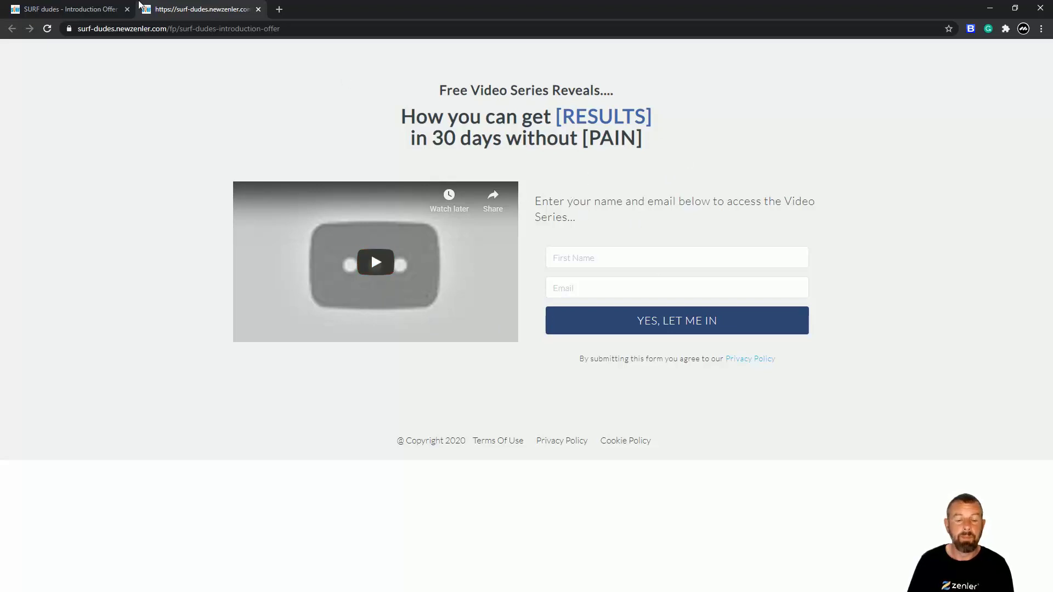
left_click(259, 10)
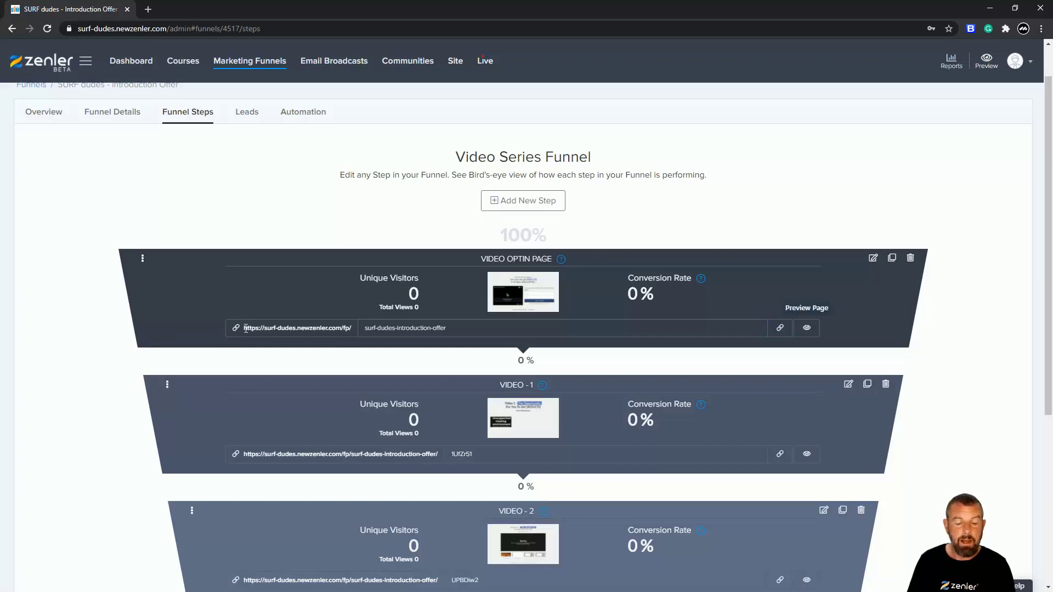
- Examine the page addresses of the Video Optin Page, Video - 1 and Video - 2 steps
left_click_drag(245, 328, 339, 332)
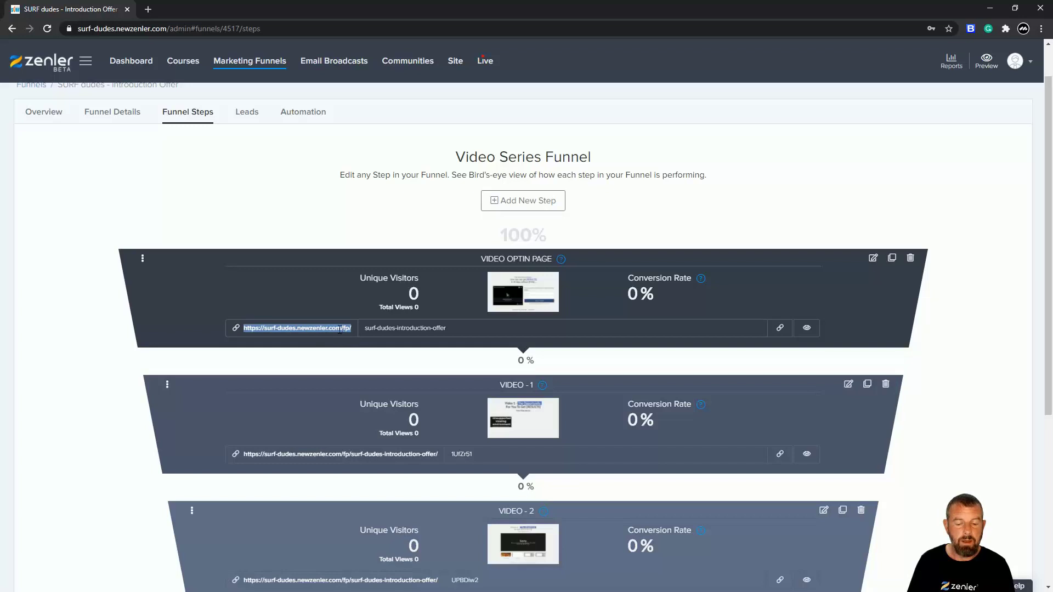
left_click(340, 329)
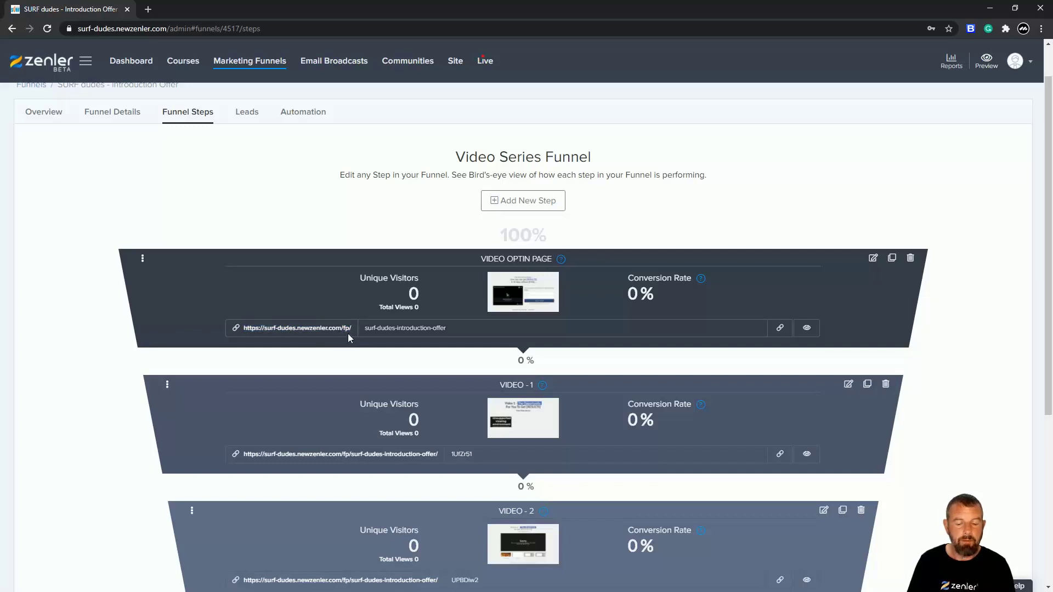
left_click_drag(367, 330, 448, 329)
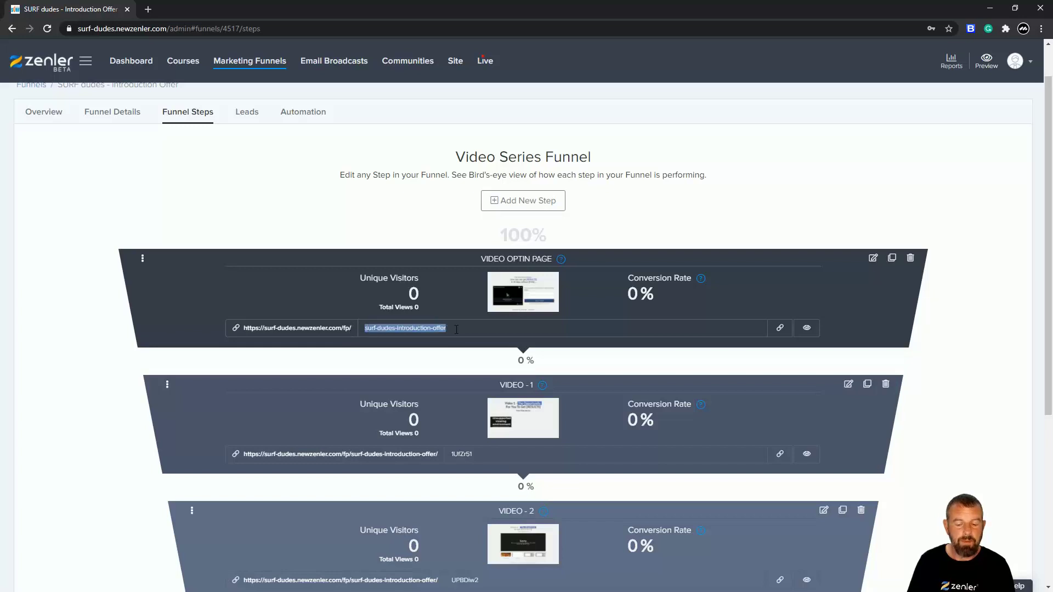
left_click_drag(450, 451, 491, 455)
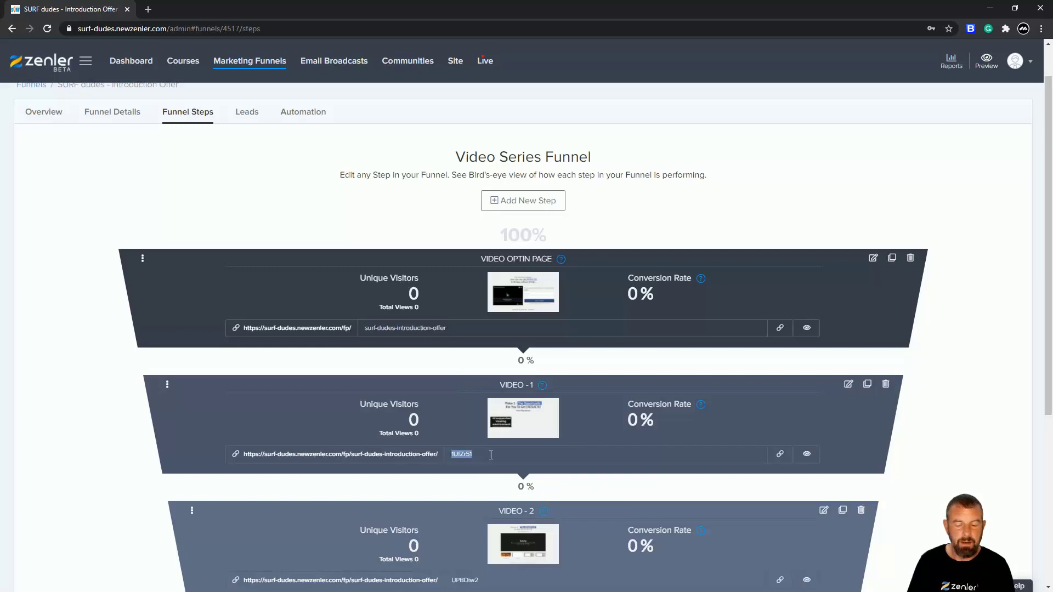
scroll(506, 456, "down", 1)
left_click_drag(452, 522, 479, 525)
scroll(461, 408, "up", 2)
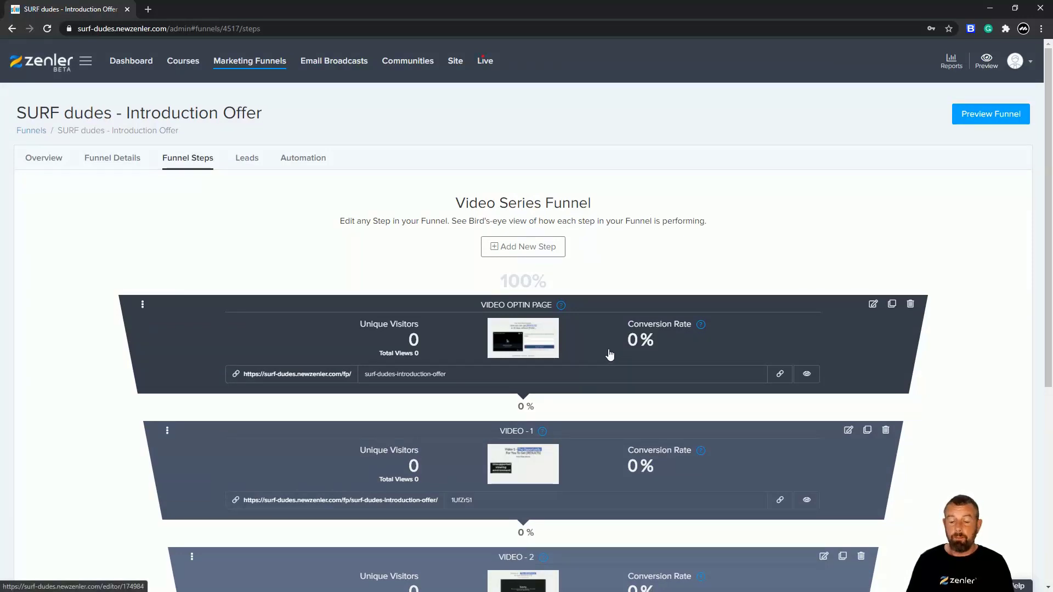
scroll(607, 351, "down", 6)
scroll(607, 348, "up", 5)
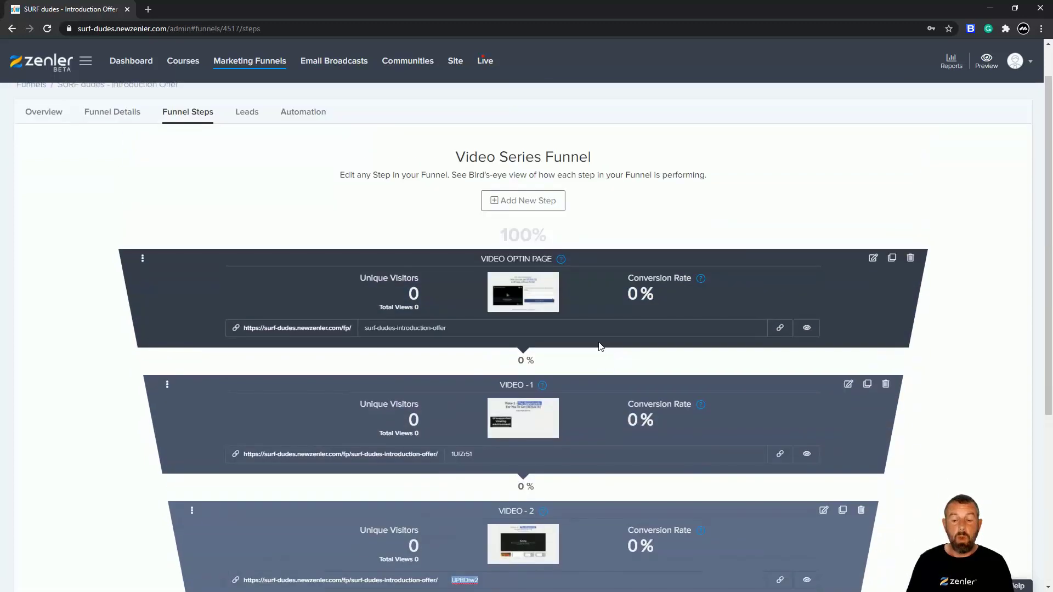
- Look through the funnel's steps from the Video Optin Page down to Video - 3
scroll(701, 347, "down", 4)
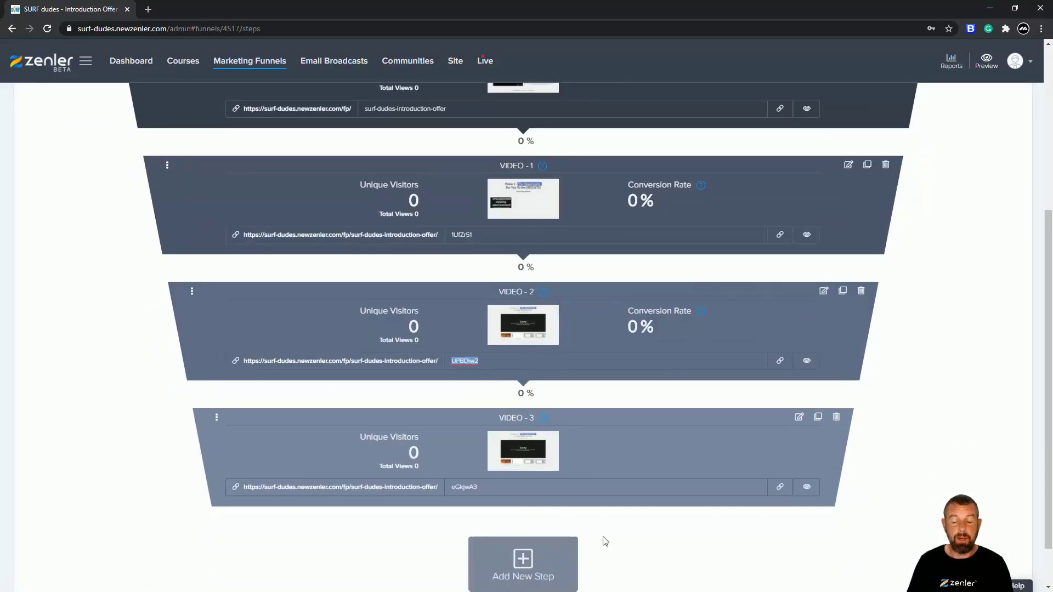
scroll(603, 536, "up", 5)
scroll(608, 398, "down", 4)
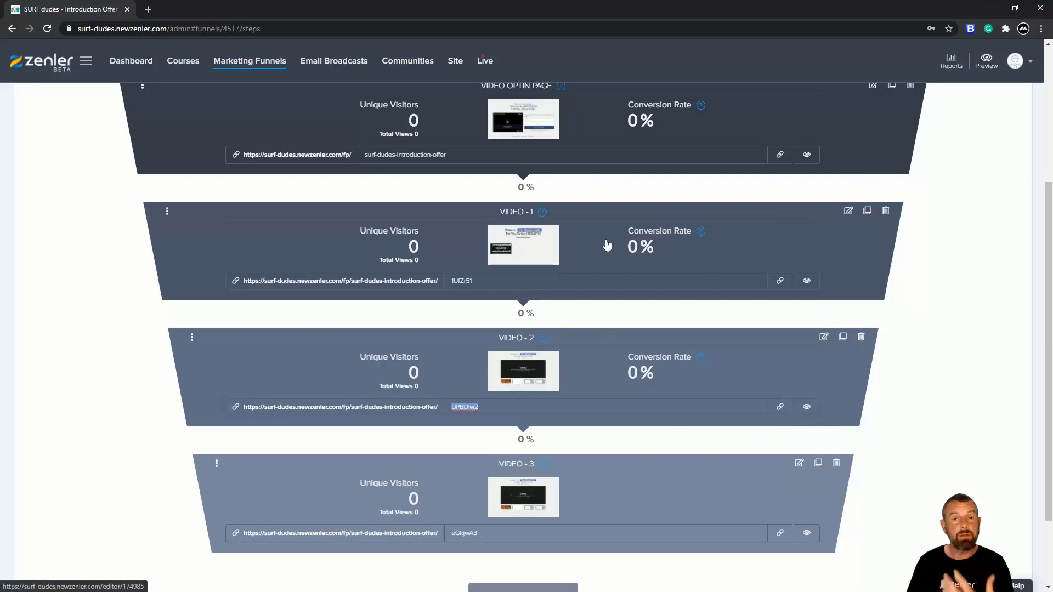
scroll(628, 236, "up", 4)
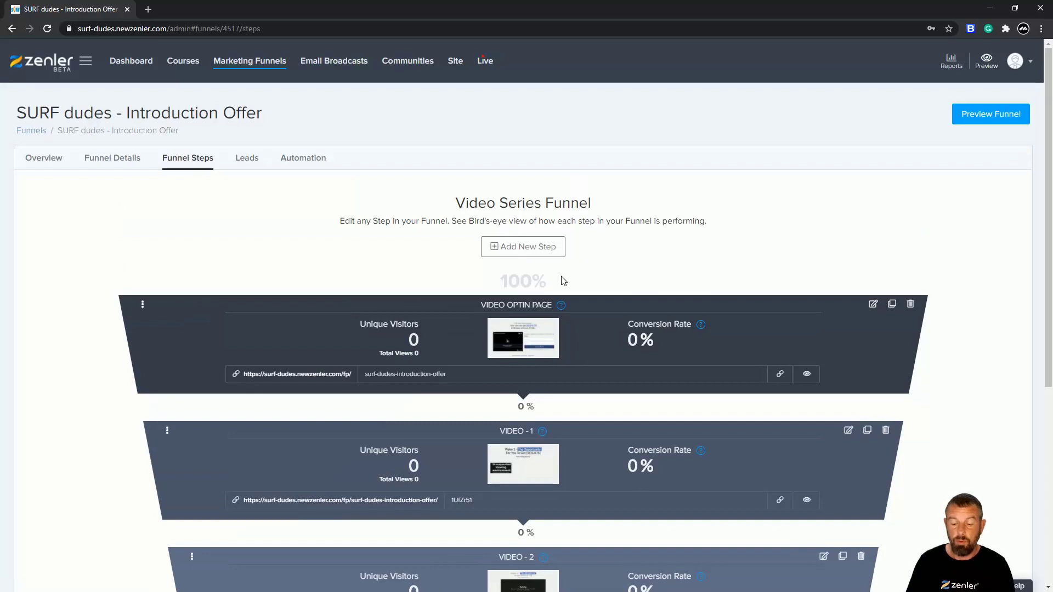
scroll(560, 279, "down", 5)
scroll(549, 279, "up", 5)
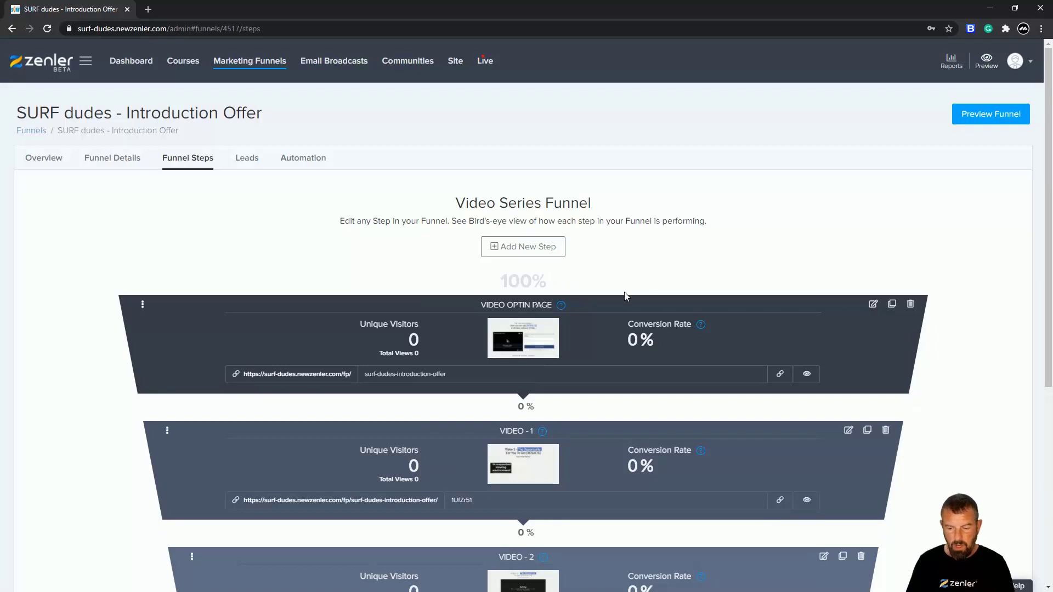
scroll(625, 293, "down", 3)
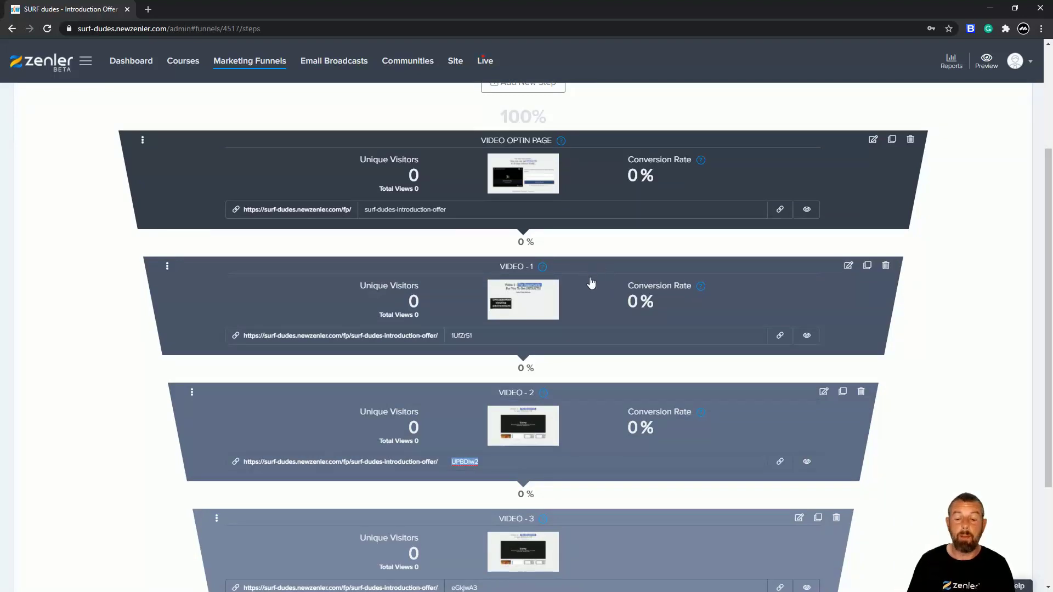
scroll(591, 283, "up", 1)
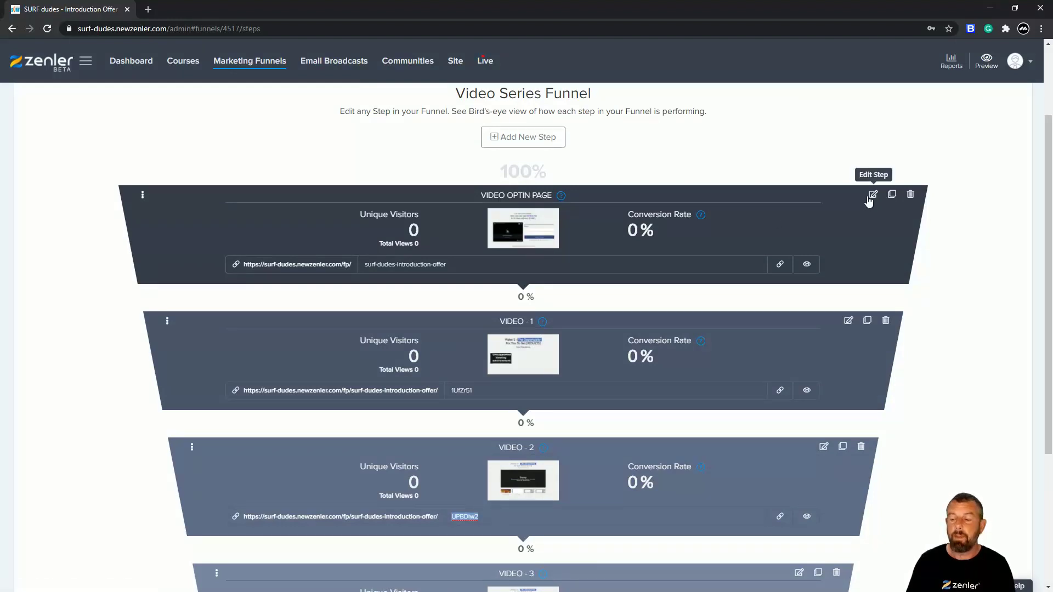
- Open the Video Optin Page for editing and view the library of blocks that can be added, closing the library again
left_click(872, 196)
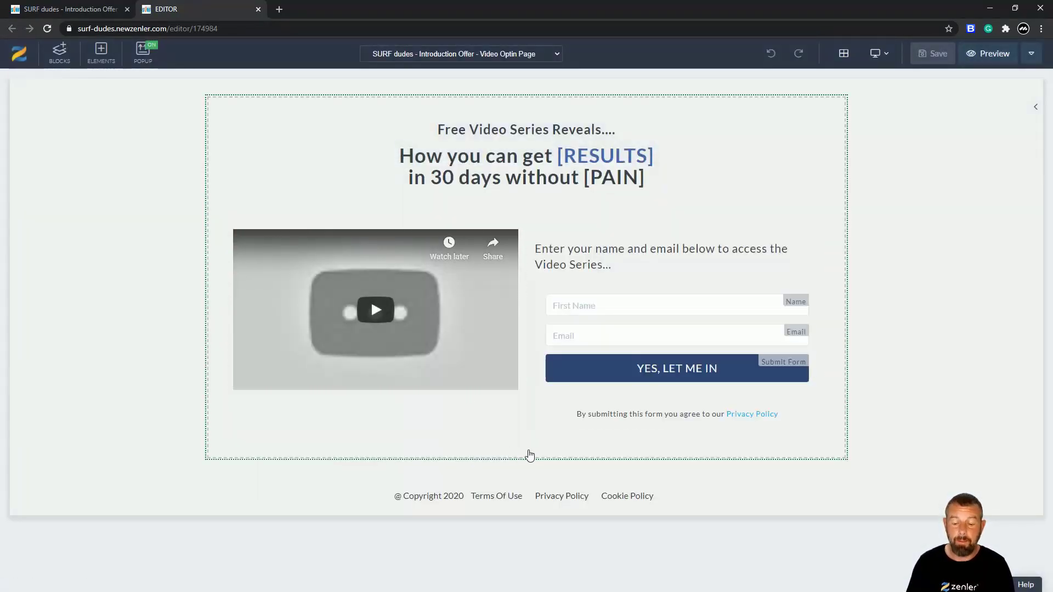
mouse_move(527, 470)
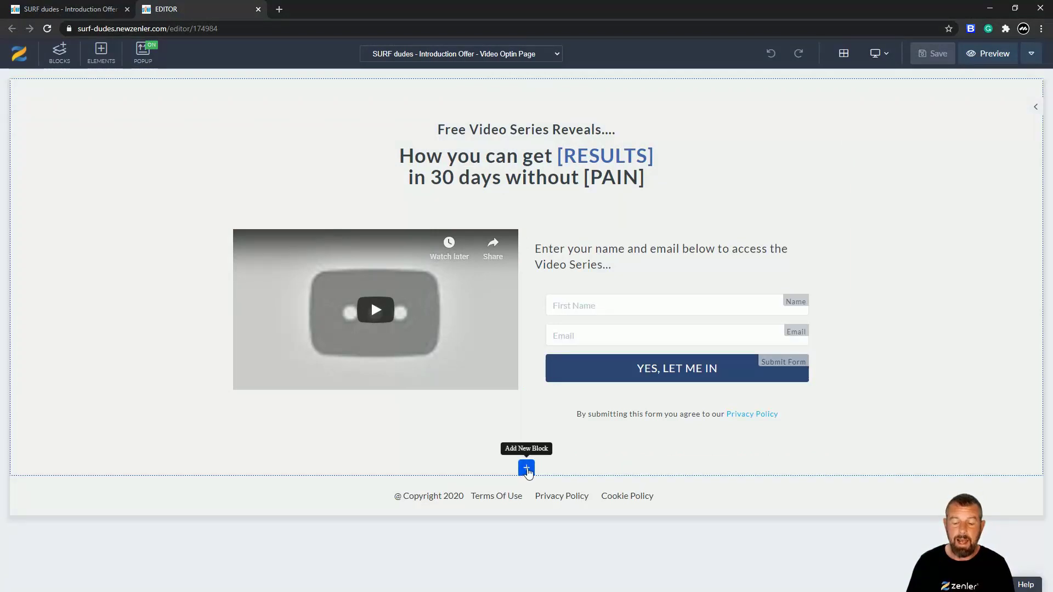
left_click(526, 469)
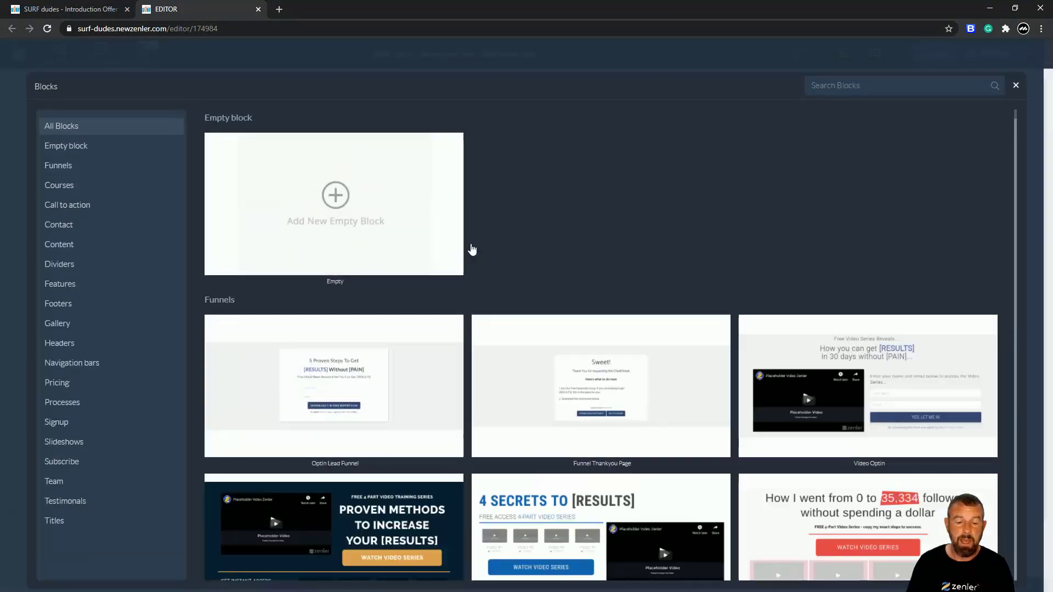
left_click(1015, 86)
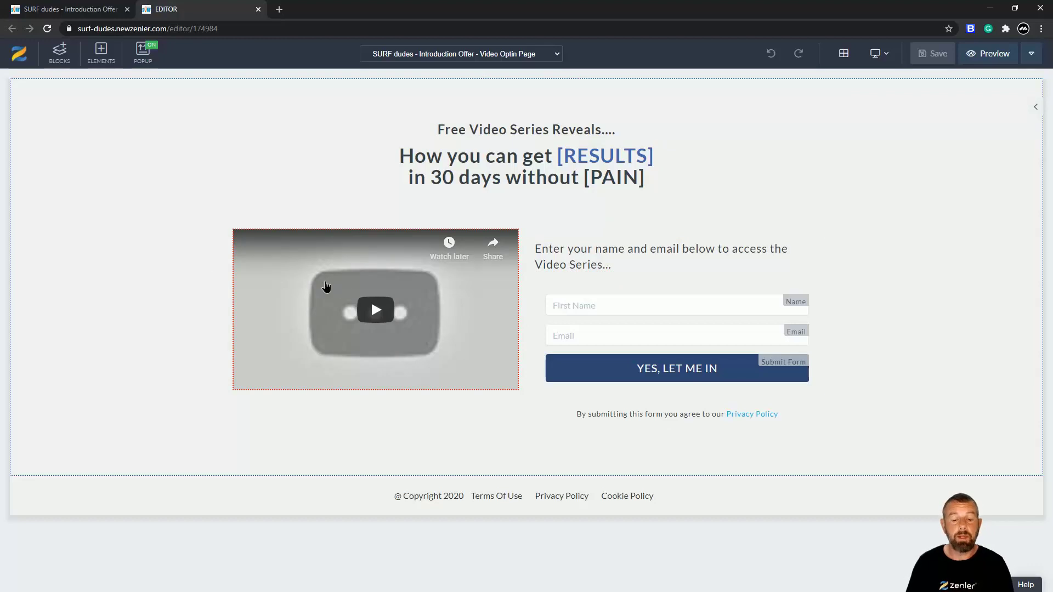
- Replace the optin page's placeholder video with introvideo.mp4 from the video library
left_click(329, 289)
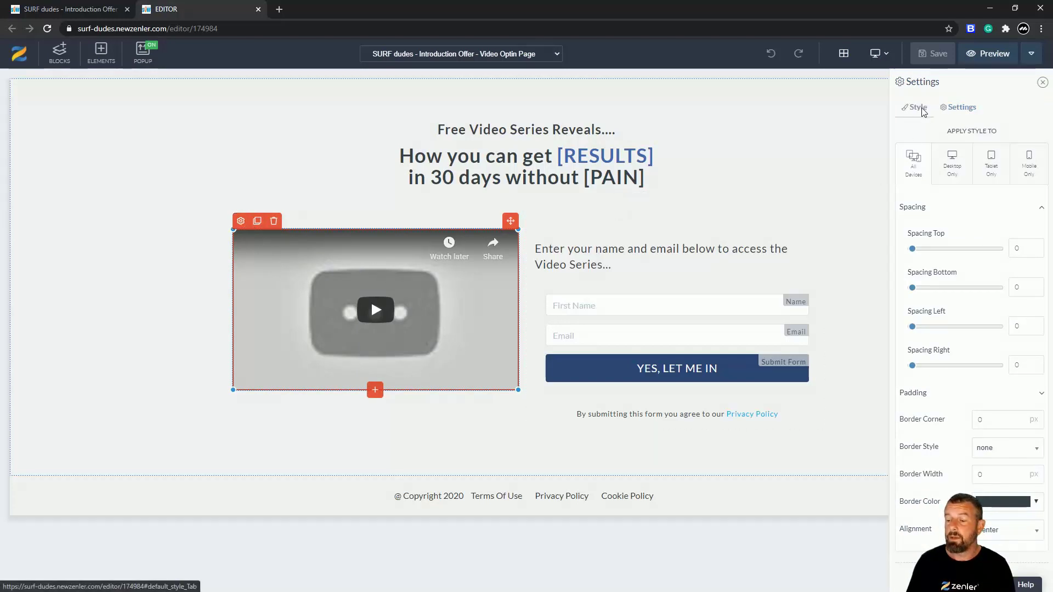
left_click(960, 109)
left_click(1036, 139)
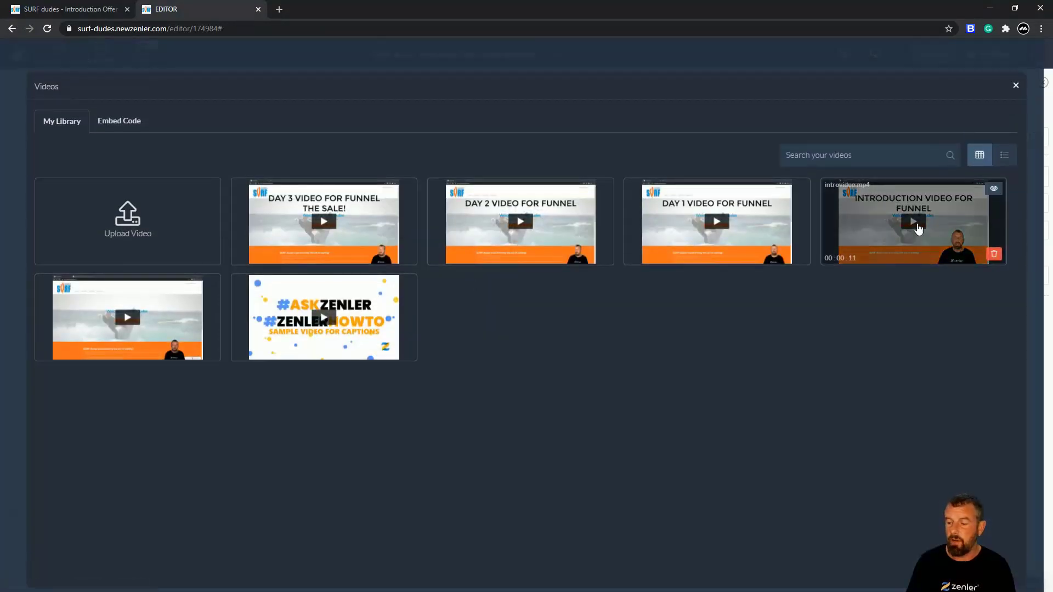
left_click(874, 222)
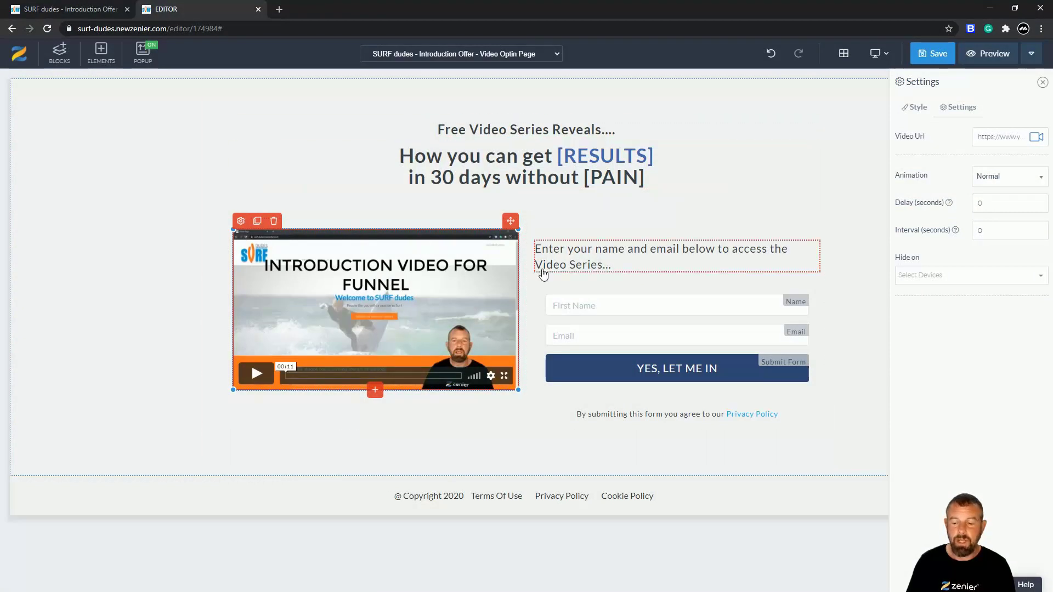
- Replace the optin page's placeholder headline with "Sign up for a three day preview of our course"
left_click(473, 158)
left_click_drag(647, 180, 502, 159)
key("BackSpace")
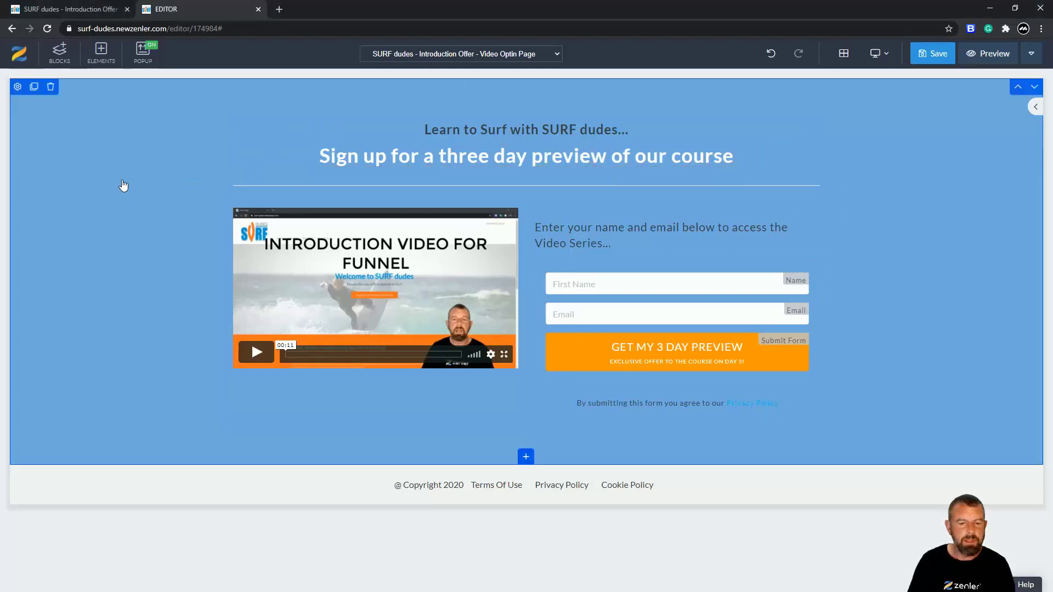
- Duplicate the blue sign-up block and delete the copy
left_click(24, 87)
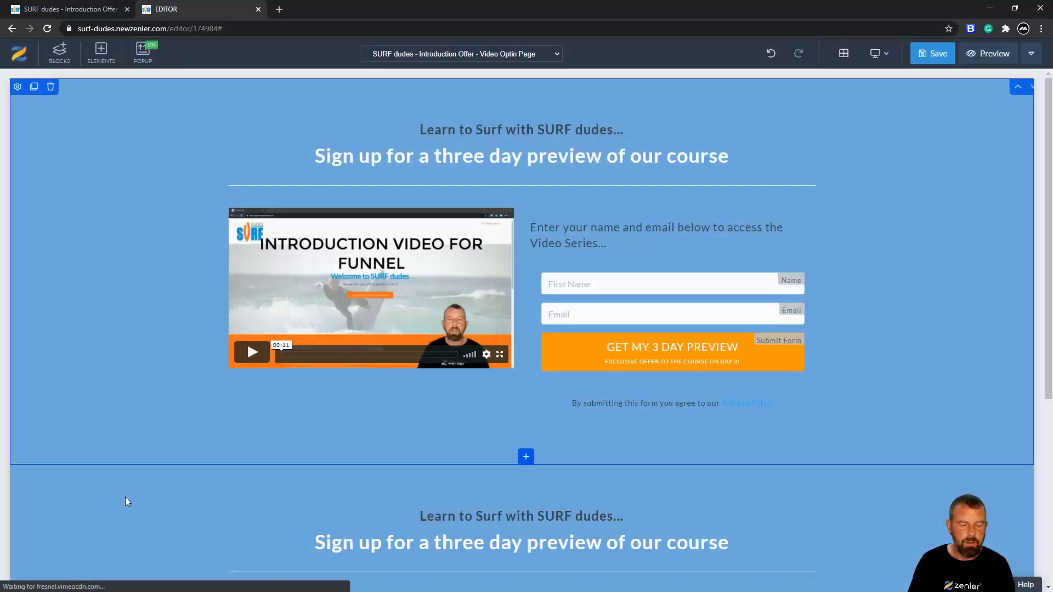
left_click(51, 475)
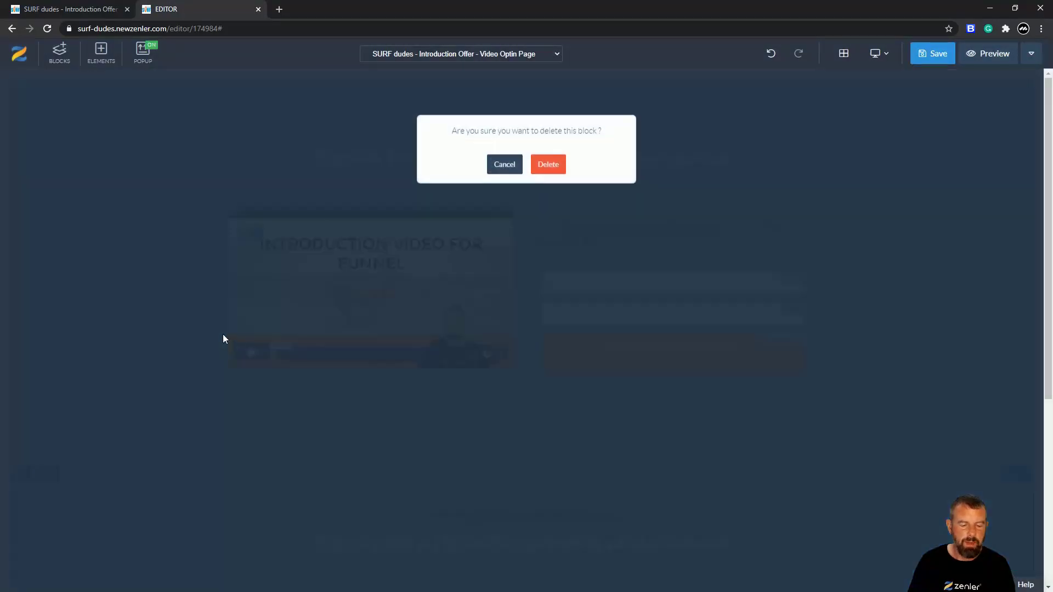
left_click(554, 171)
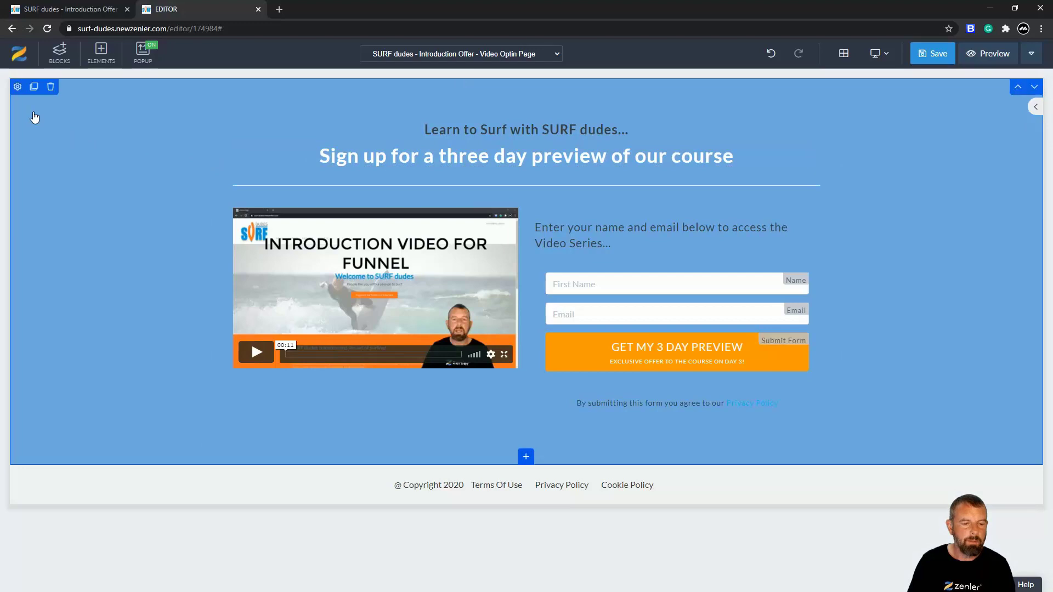
- Examine the sign-up block's style options and the text, action and post-submit settings of the "GET MY 3 DAY PREVIEW" button
left_click(17, 87)
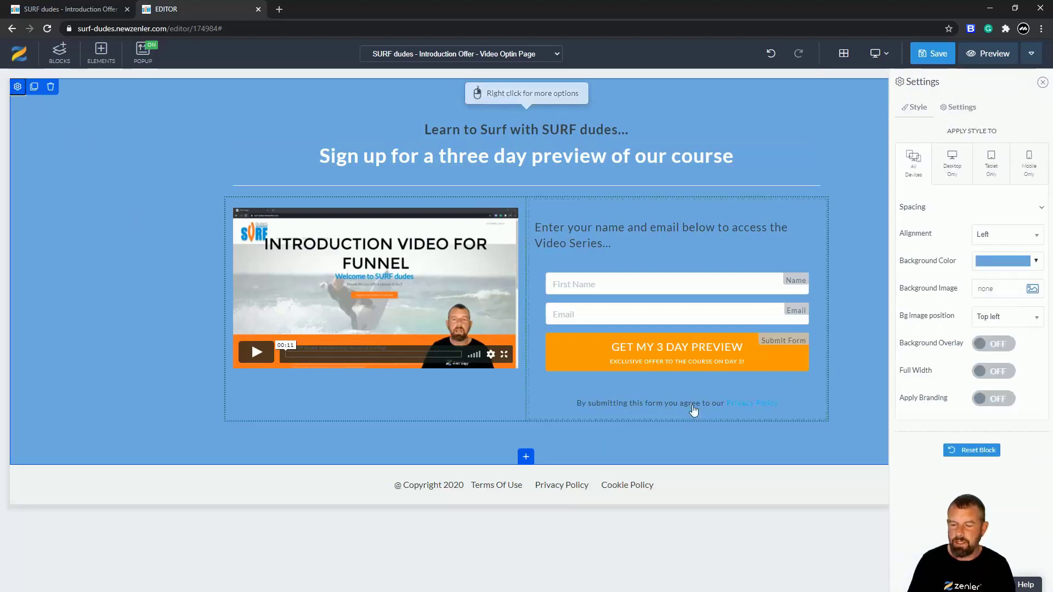
left_click(555, 361)
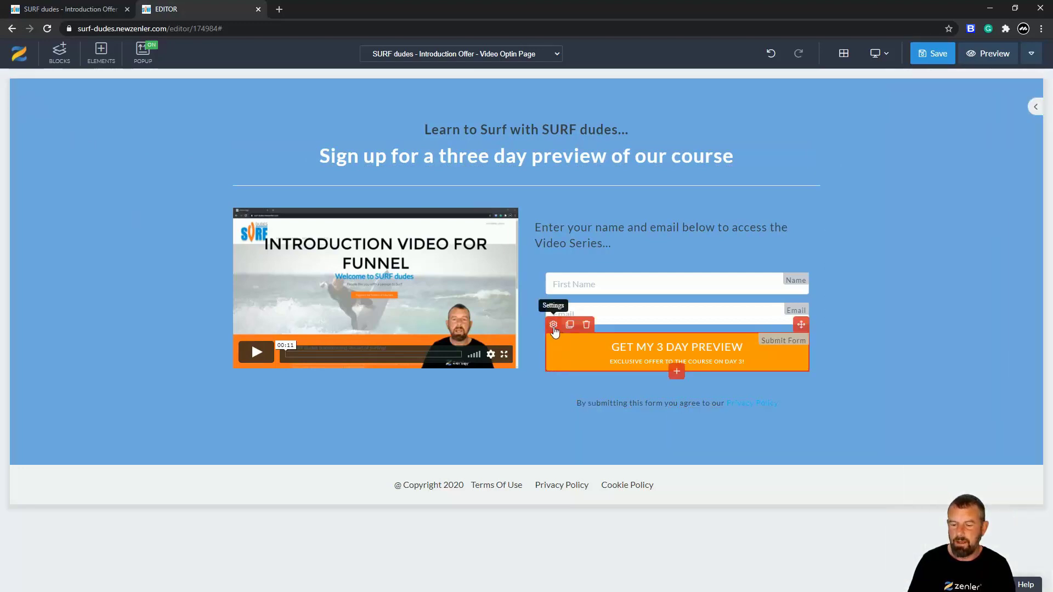
left_click(553, 324)
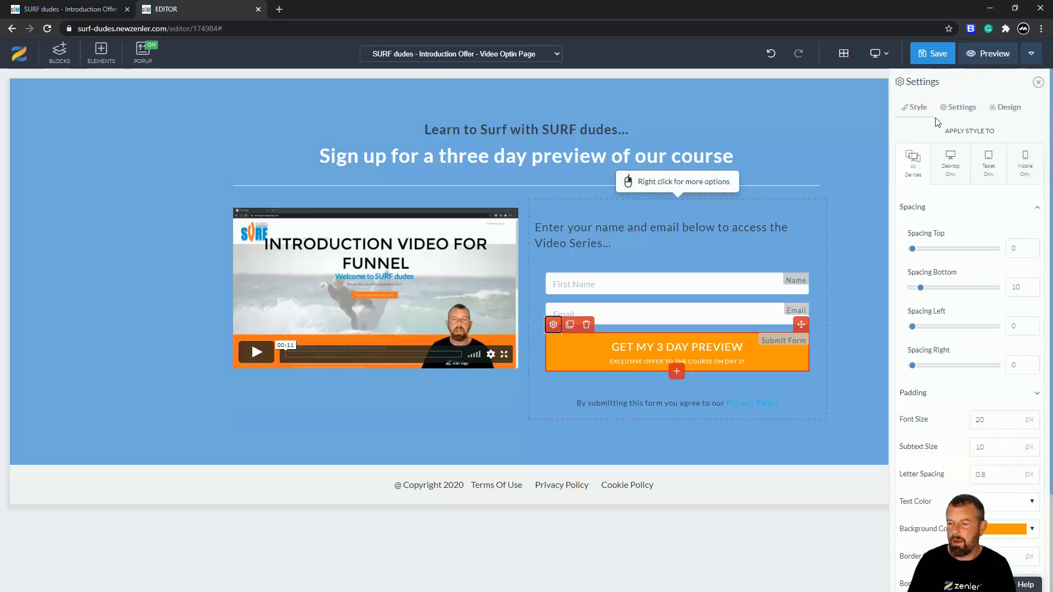
left_click(958, 107)
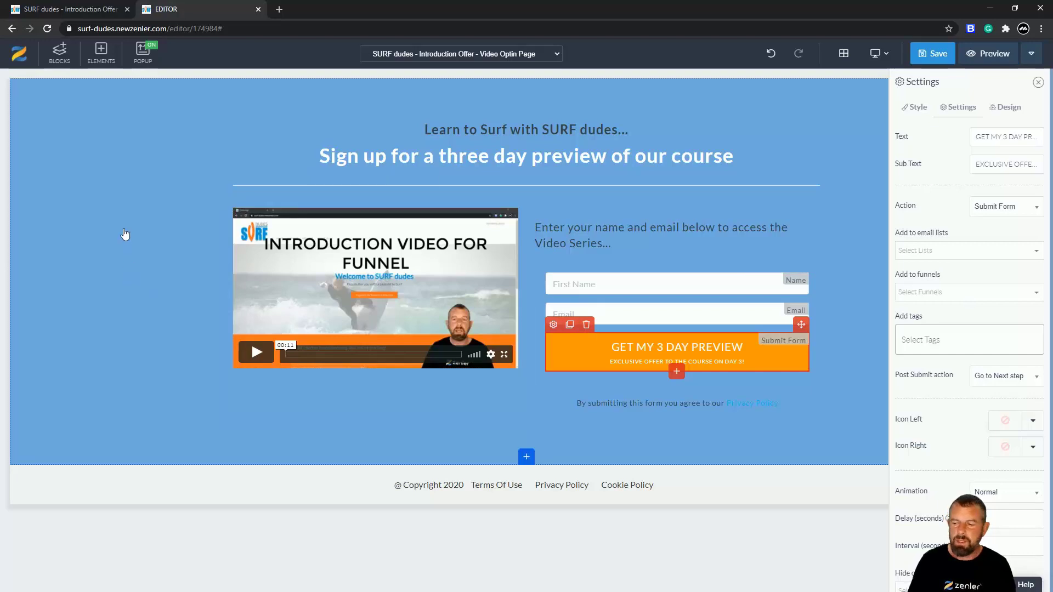
left_click(125, 234)
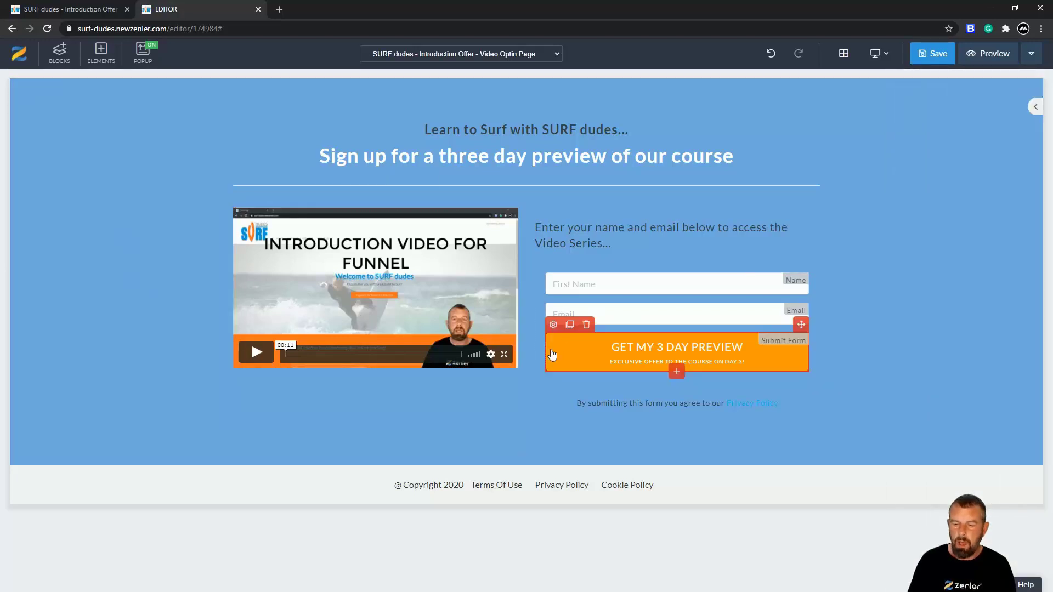
- Check which email lists and funnels the "GET MY 3 DAY PREVIEW" button can add leads to, leaving the selections empty
left_click(552, 324)
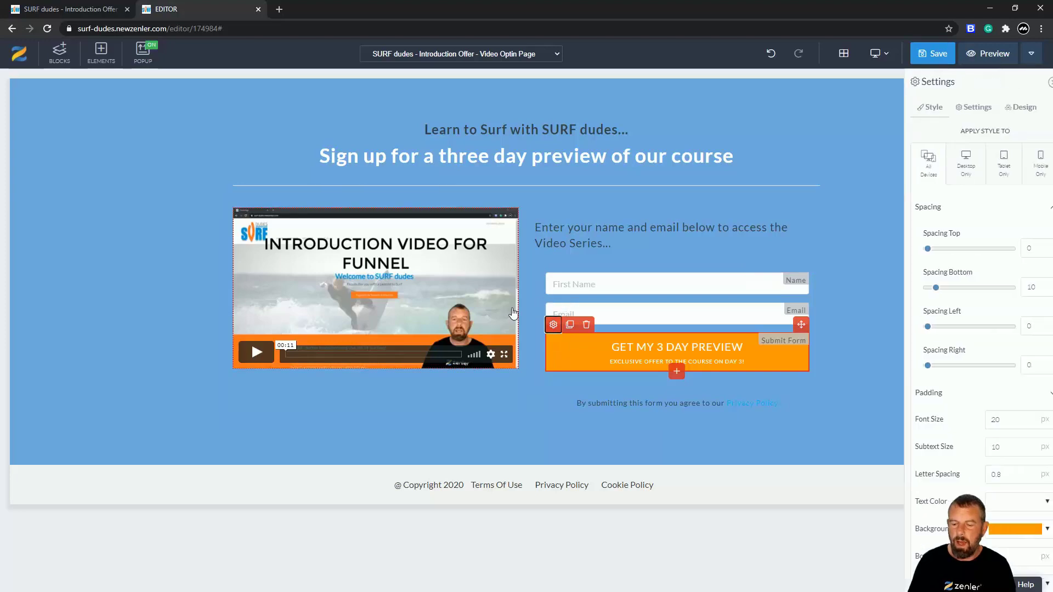
left_click(943, 107)
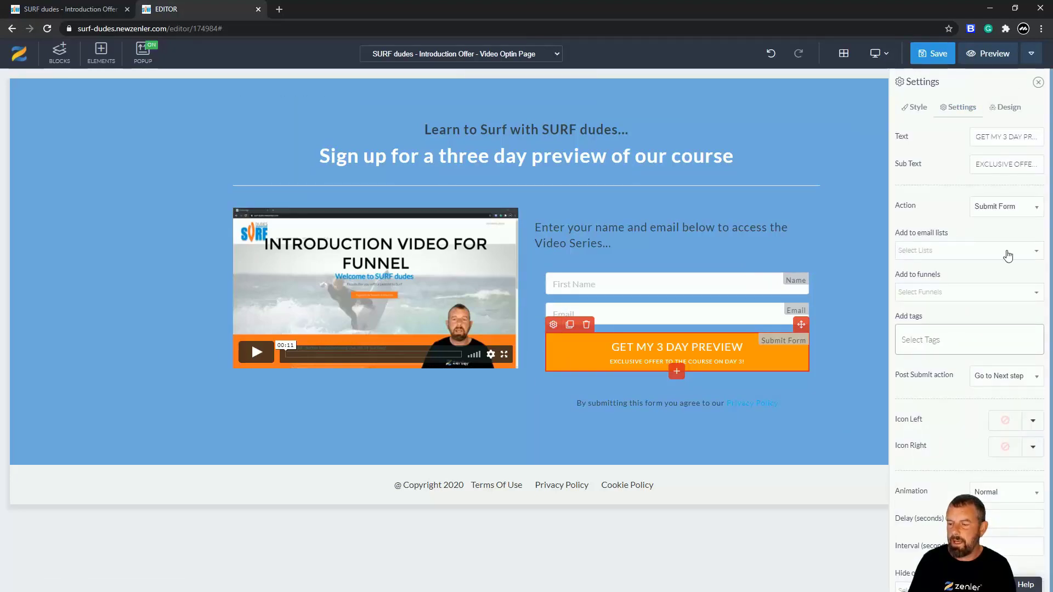
left_click(1039, 254)
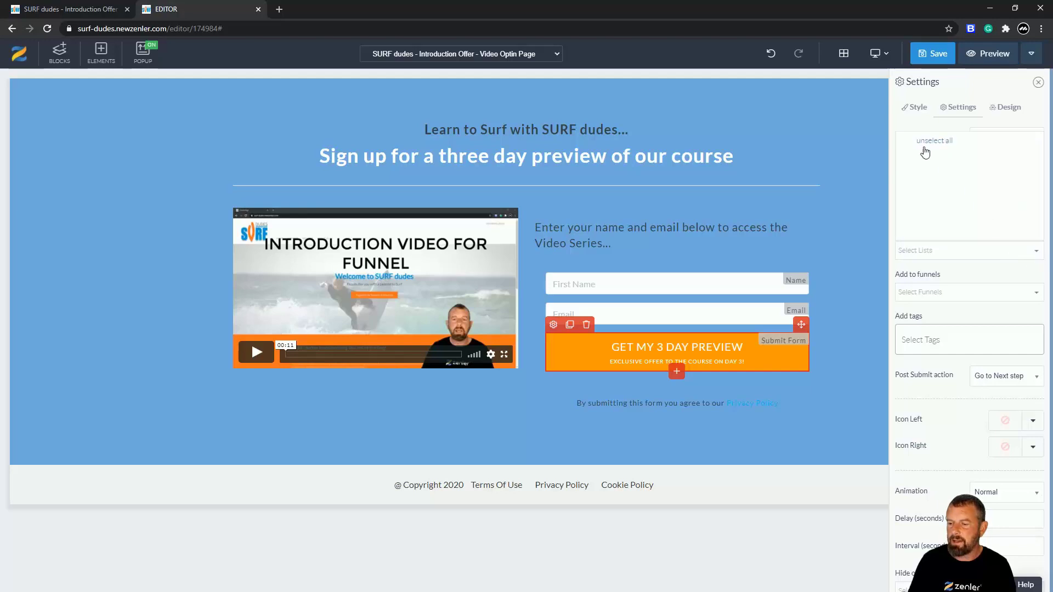
left_click(908, 257)
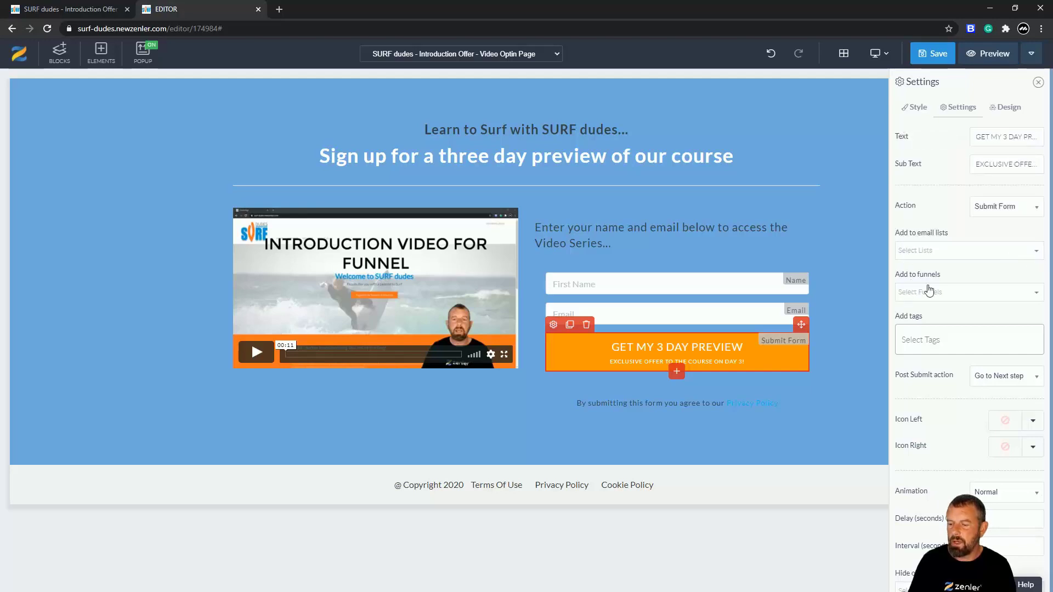
left_click(1041, 296)
left_click(904, 164)
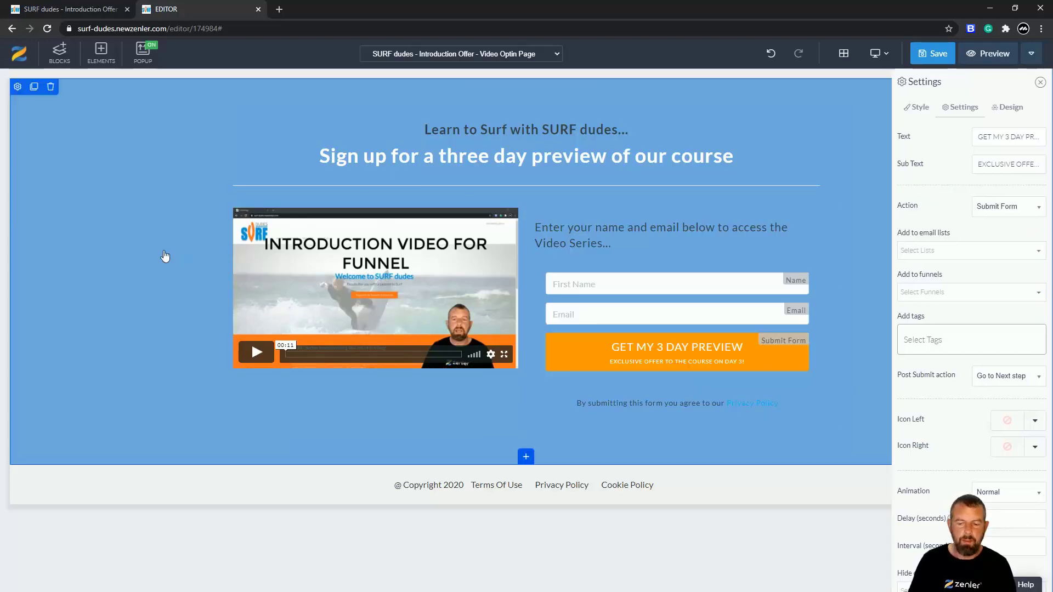
left_click(165, 256)
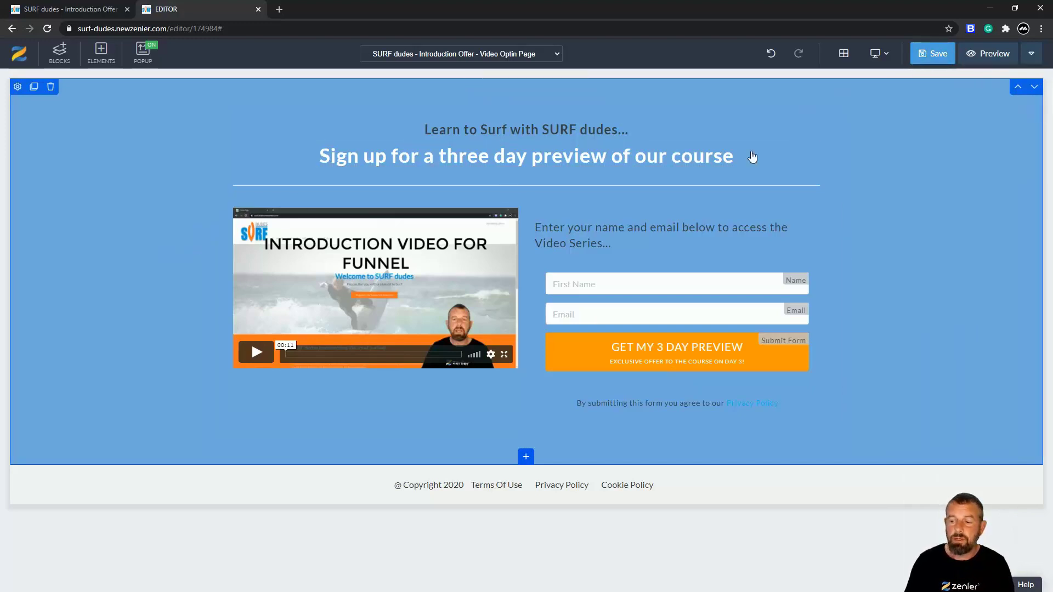
- Save the Video Optin Page, preview it, and close both the preview and the editor
key("ctrl+s")
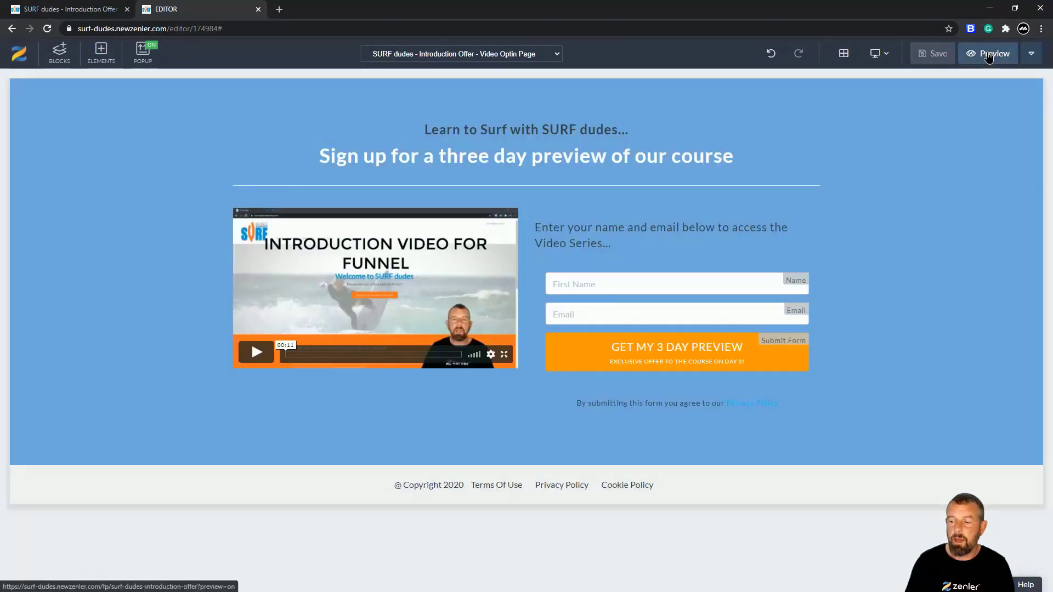
left_click(988, 53)
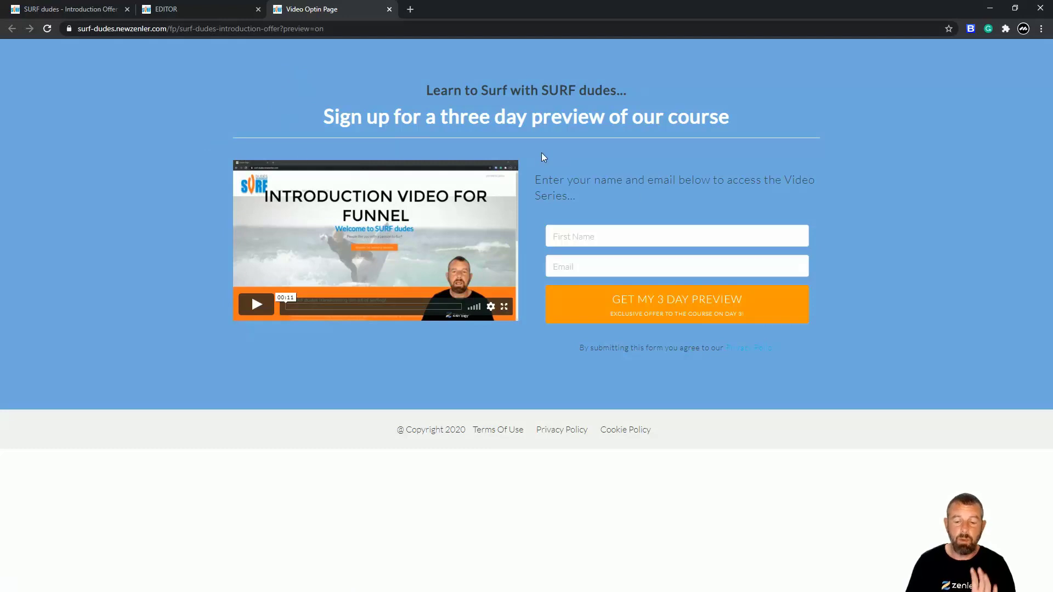
left_click(389, 9)
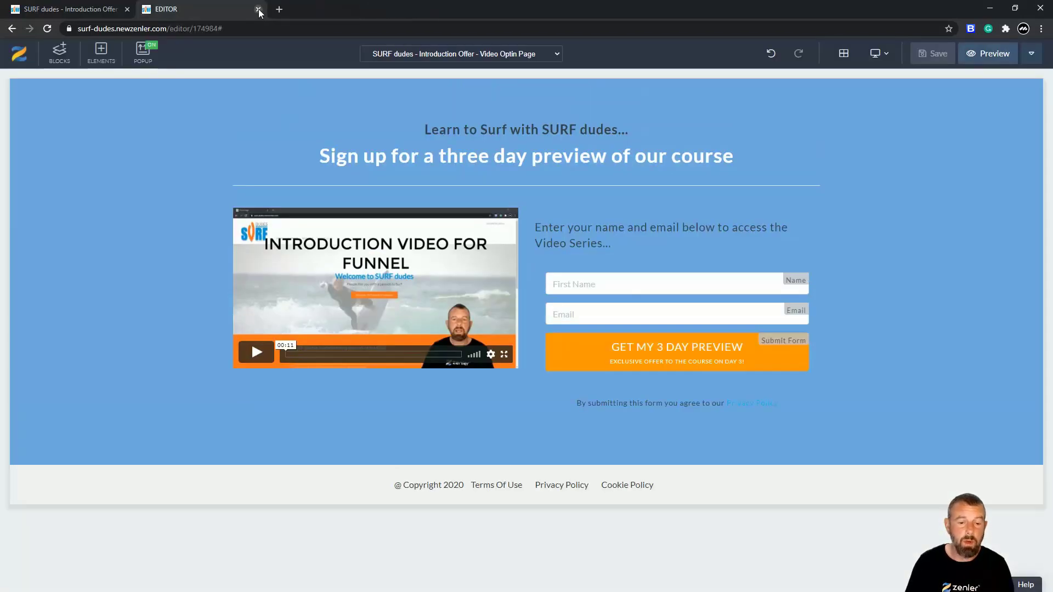
left_click(257, 9)
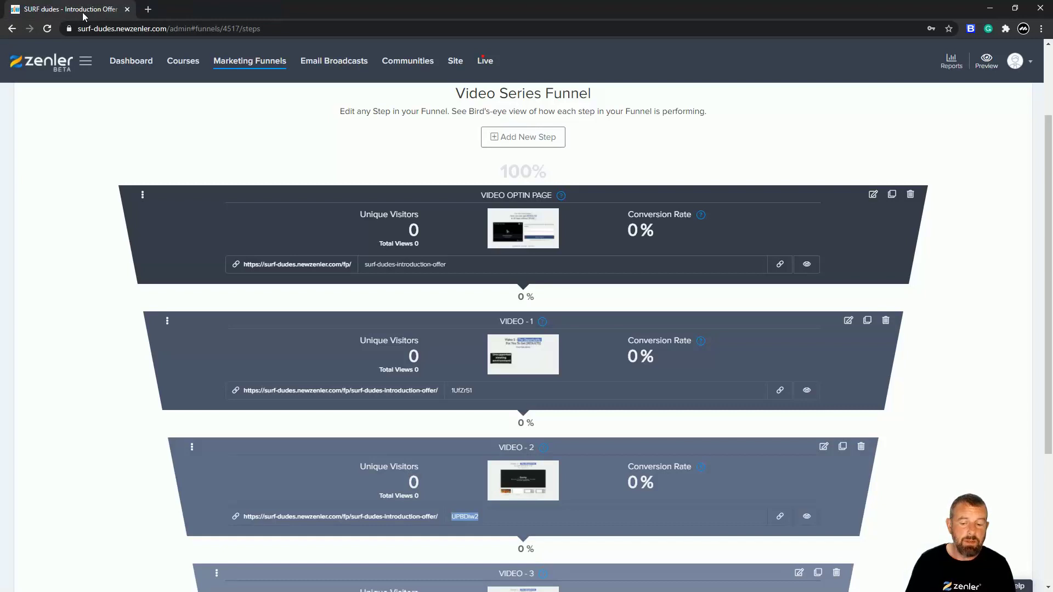
- Open the Video - 1 page for editing and move the stepsINTRO1.rtf notes in WordPad clear of the page
scroll(492, 356, "down", 3)
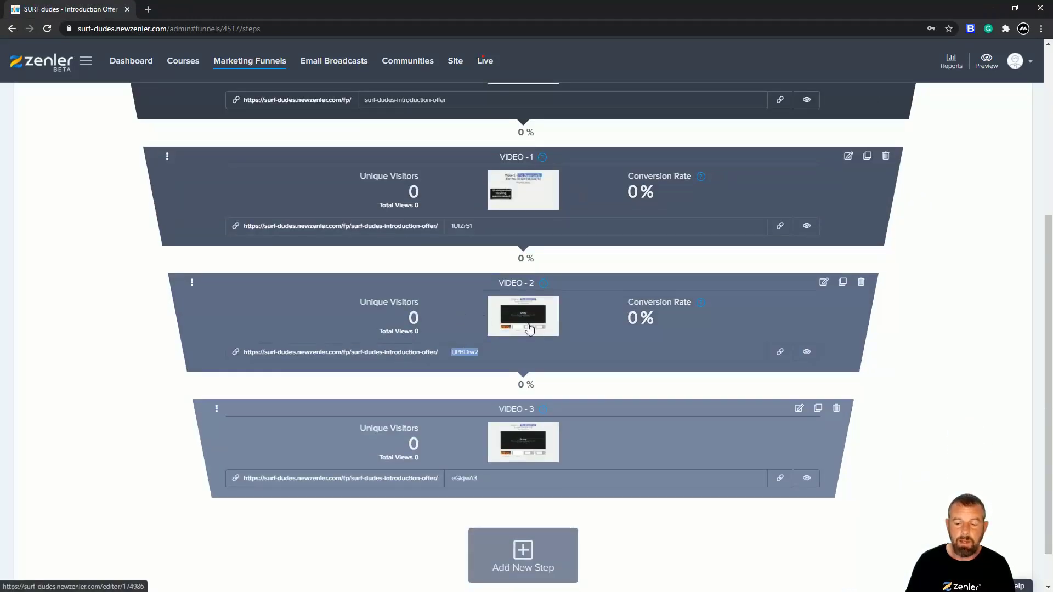
left_click(847, 157)
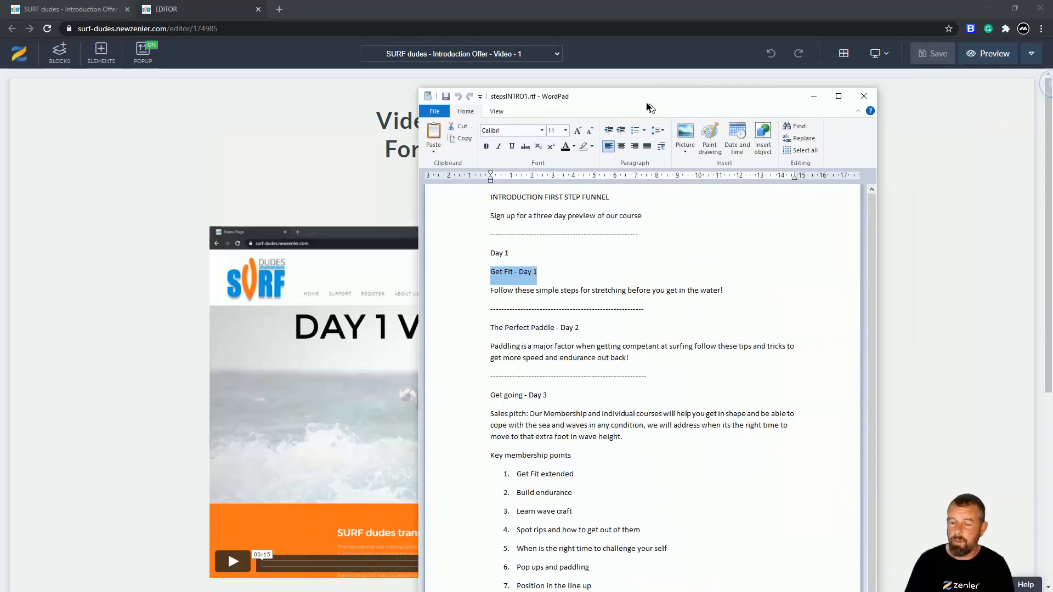
left_click_drag(649, 103, 619, 84)
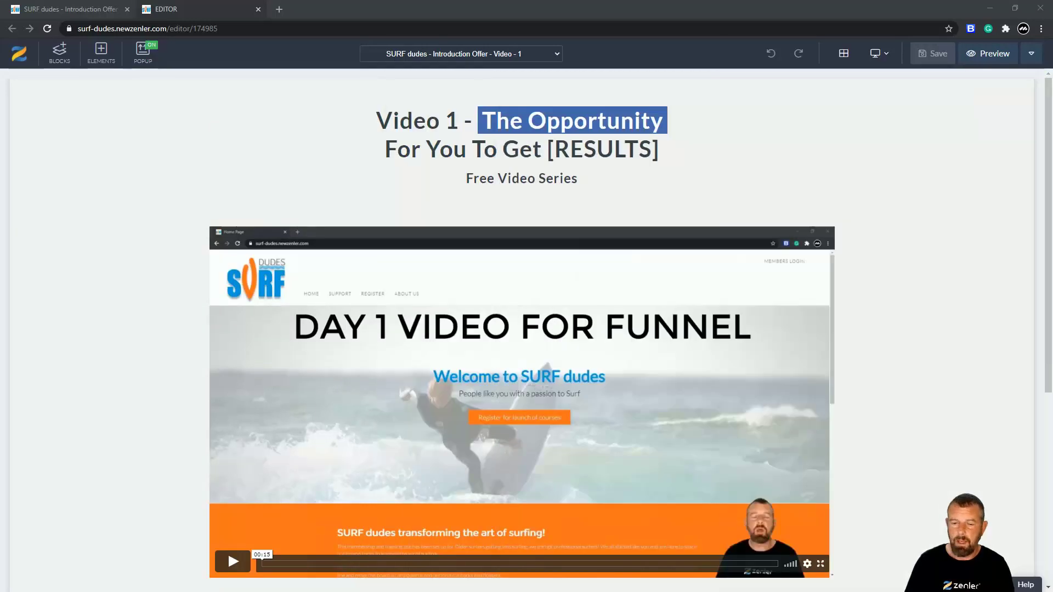
- Set the page heading to "Get Fit - Day 1" and the subheading to "Follow these simple steps for stretching before you get in the water!"
left_click(663, 146)
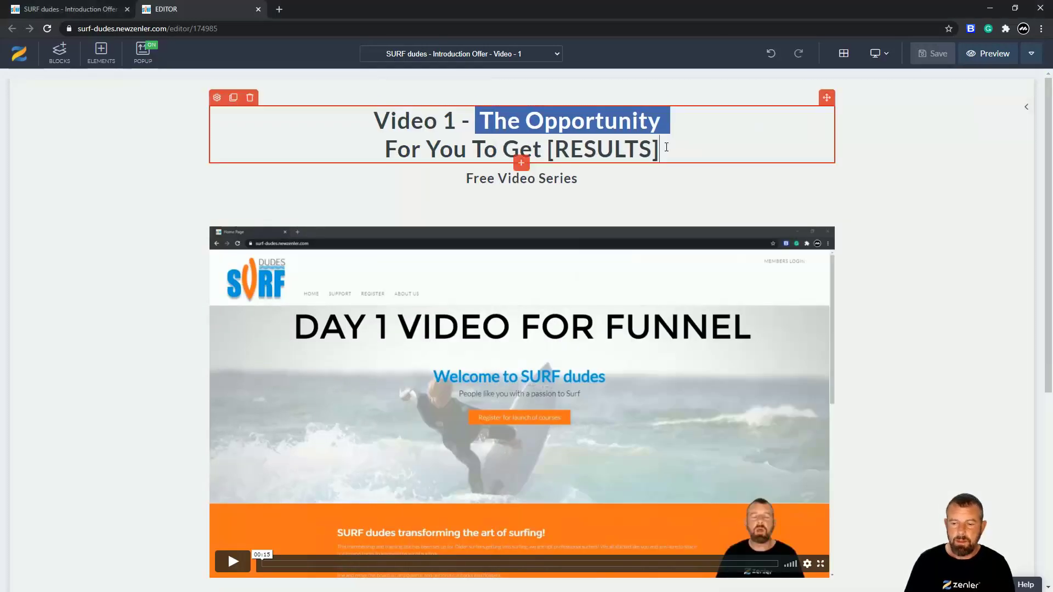
left_click_drag(664, 147, 368, 126)
type("Get Fit - Day 1")
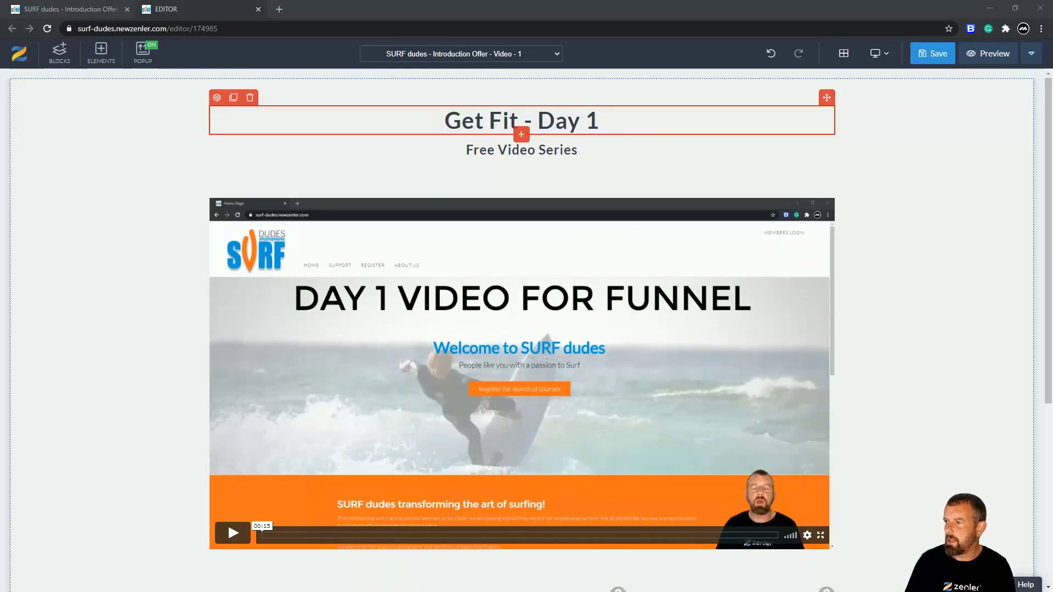
left_click(586, 151)
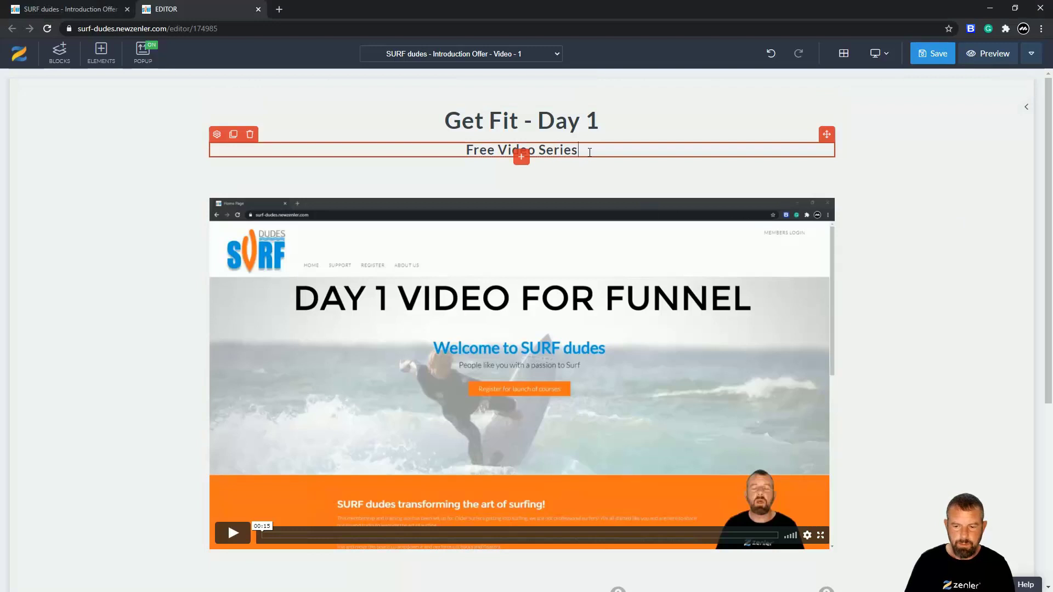
left_click_drag(586, 150, 436, 152)
type("Follow these simple steps for stretching before you get in the water!")
left_click(904, 269)
- Inspect the style settings of the locked Day 2 video thumbnail and close them without changes
scroll(904, 269, "down", 4)
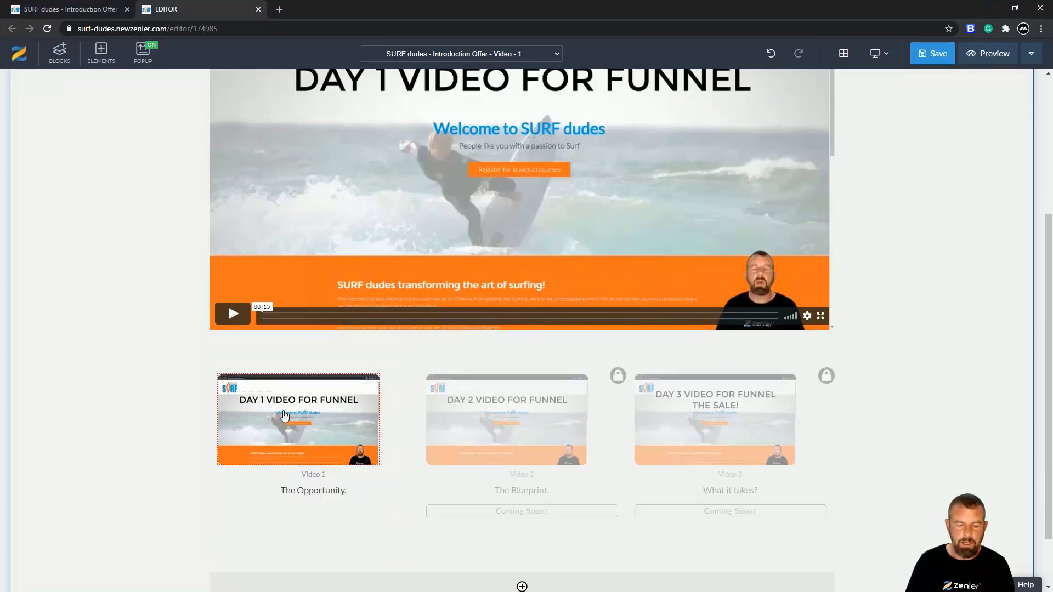
left_click(533, 426)
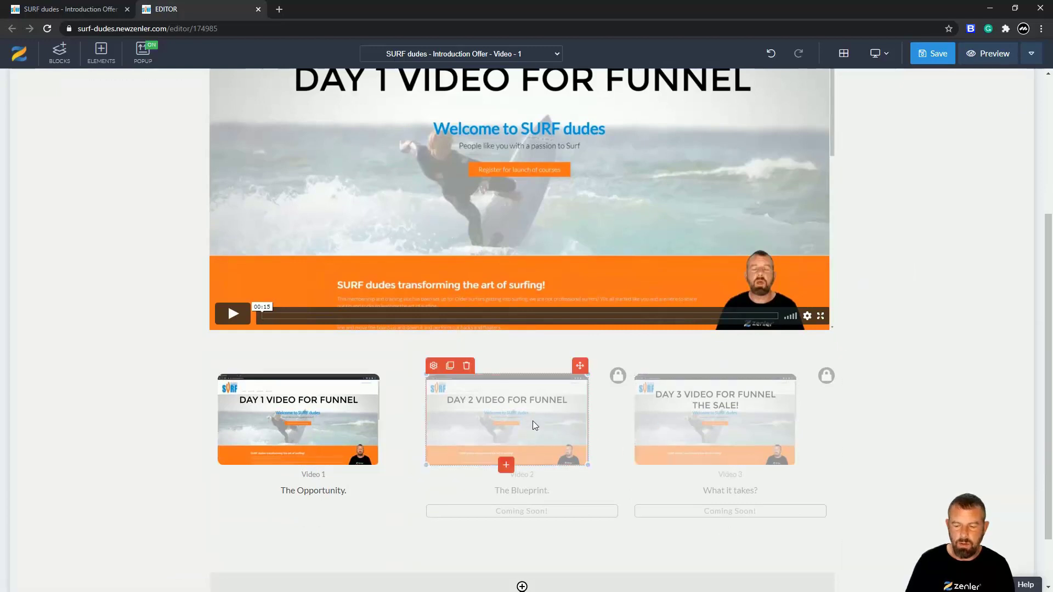
left_click(433, 365)
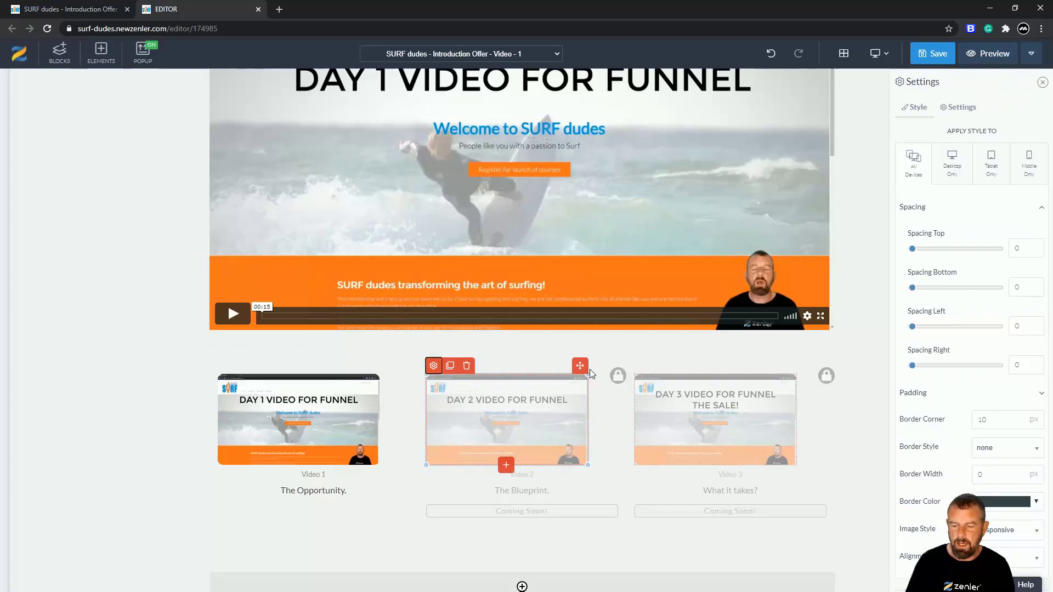
left_click(618, 376)
left_click(922, 418)
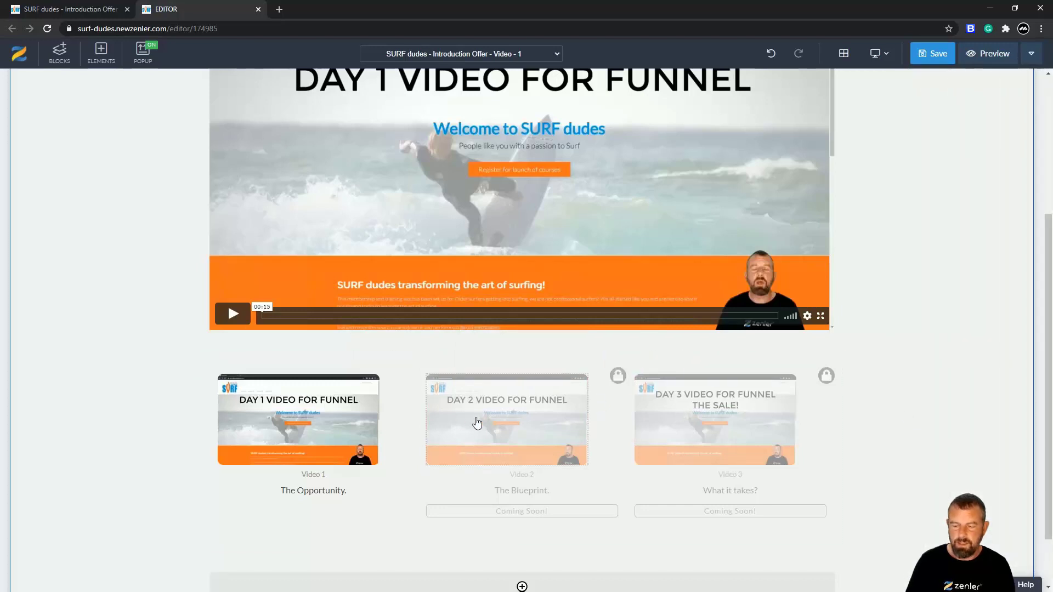
left_click(459, 422)
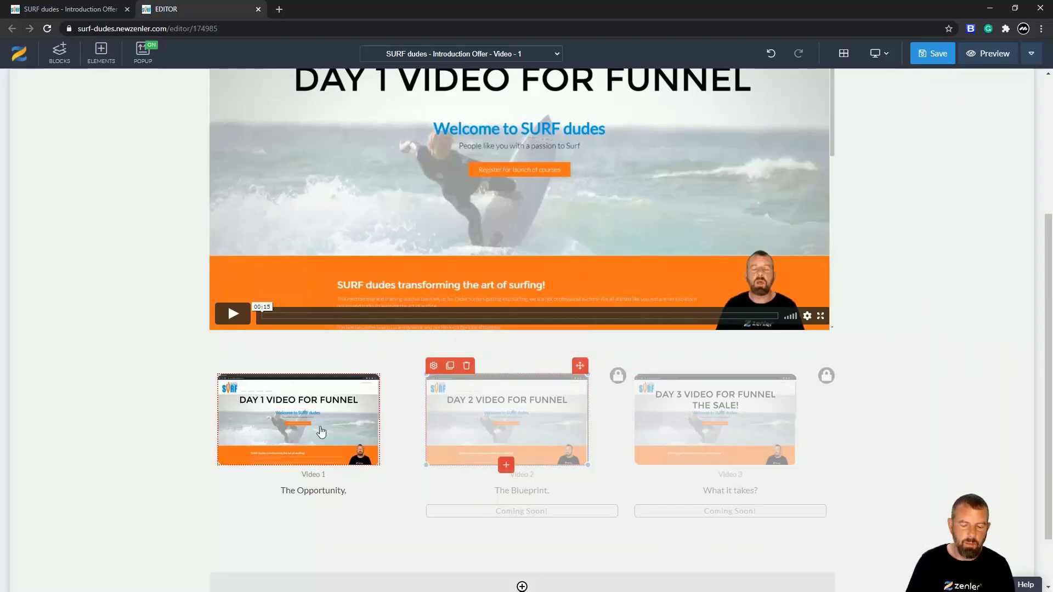
- Change the captions under the three video thumbnails to "DAY 1", "DAY 2" and "DAY 3"
left_click(333, 472)
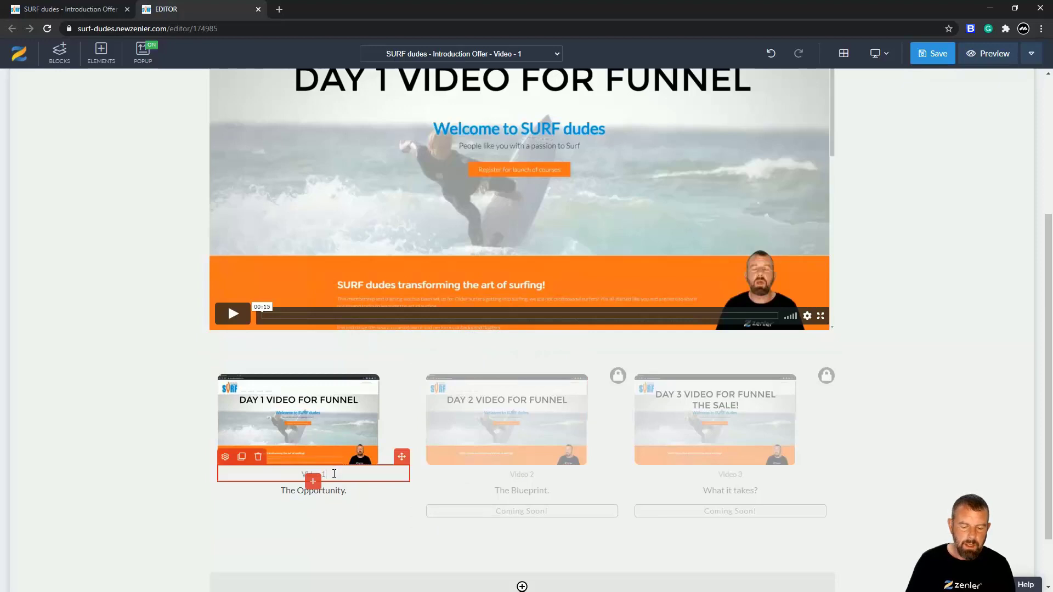
type("DAY")
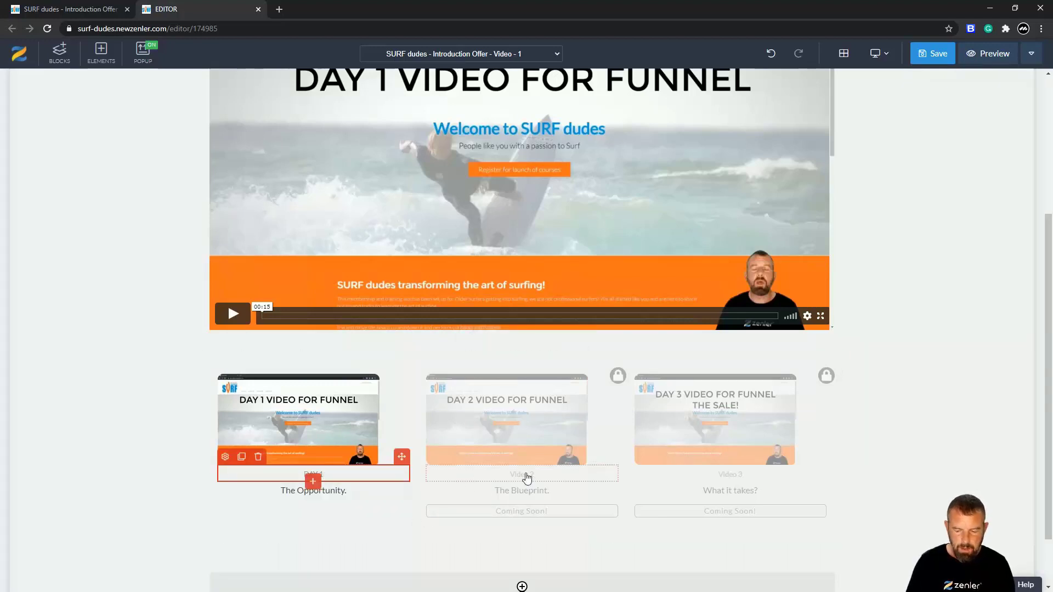
left_click(563, 478)
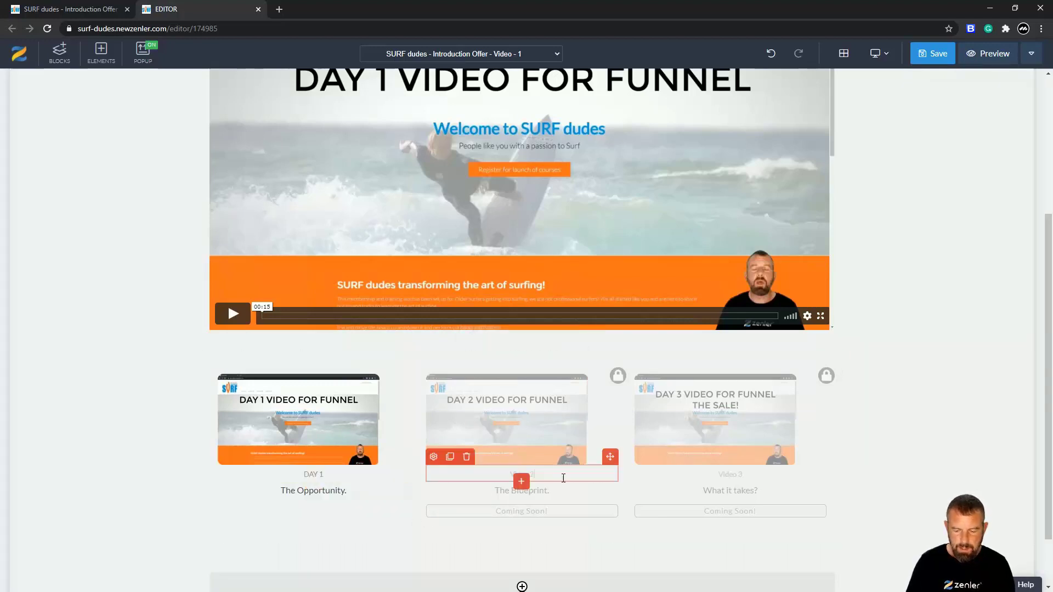
left_click_drag(544, 473, 492, 473)
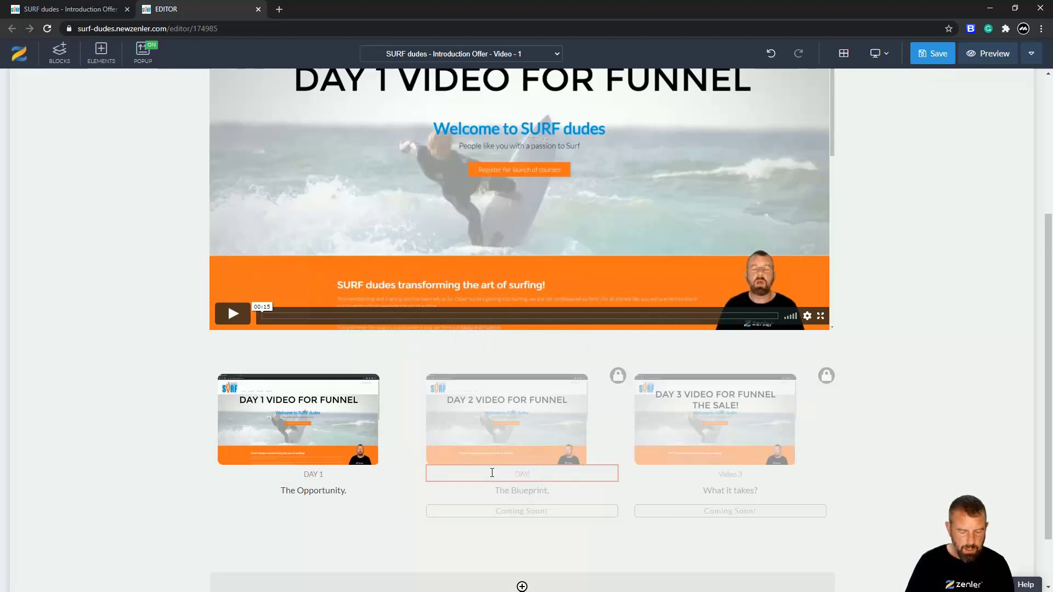
left_click(718, 475)
left_click_drag(743, 474, 699, 473)
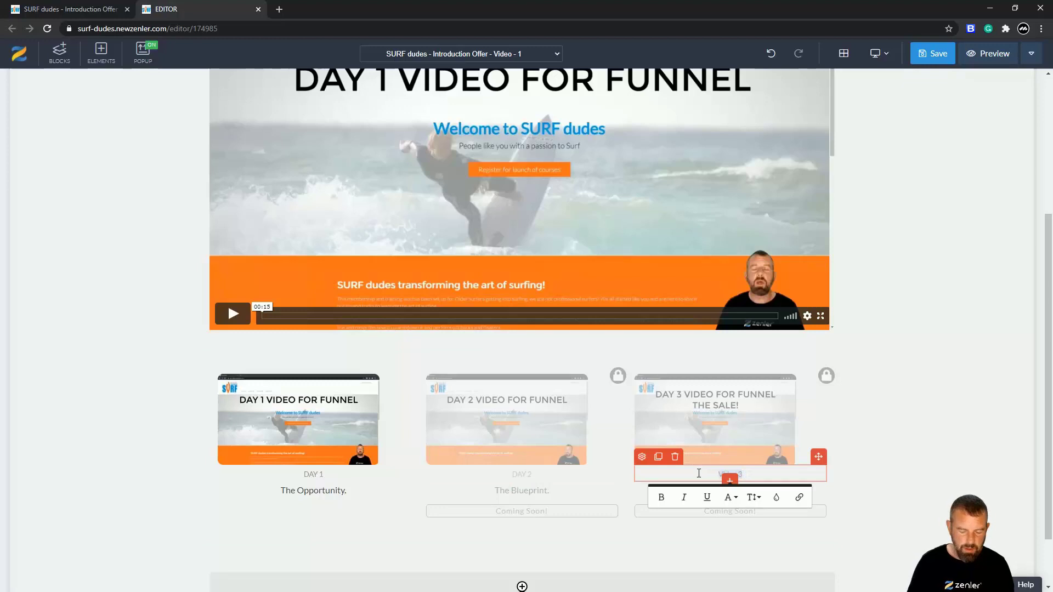
type("DAY")
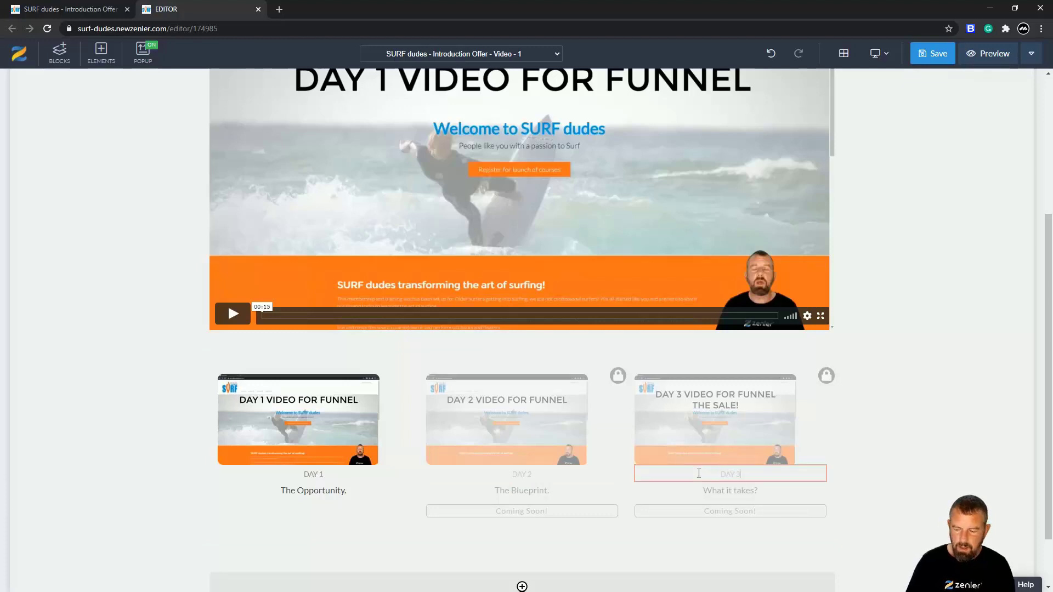
- Retitle the first video thumbnail "Getting Fit" and the second "Perfect your Paddle"
left_click(370, 491)
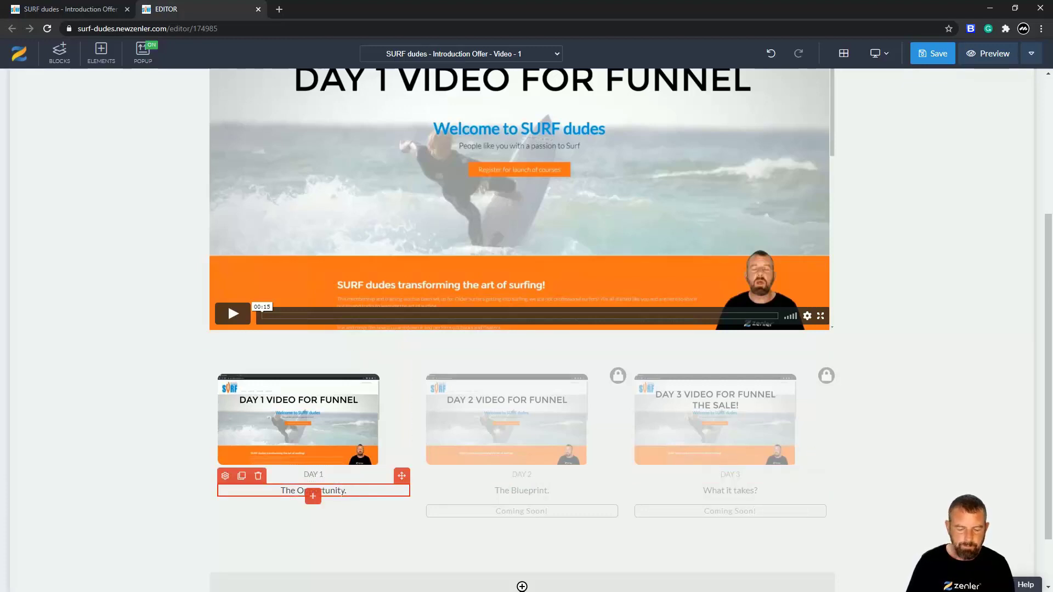
triple_click(307, 490)
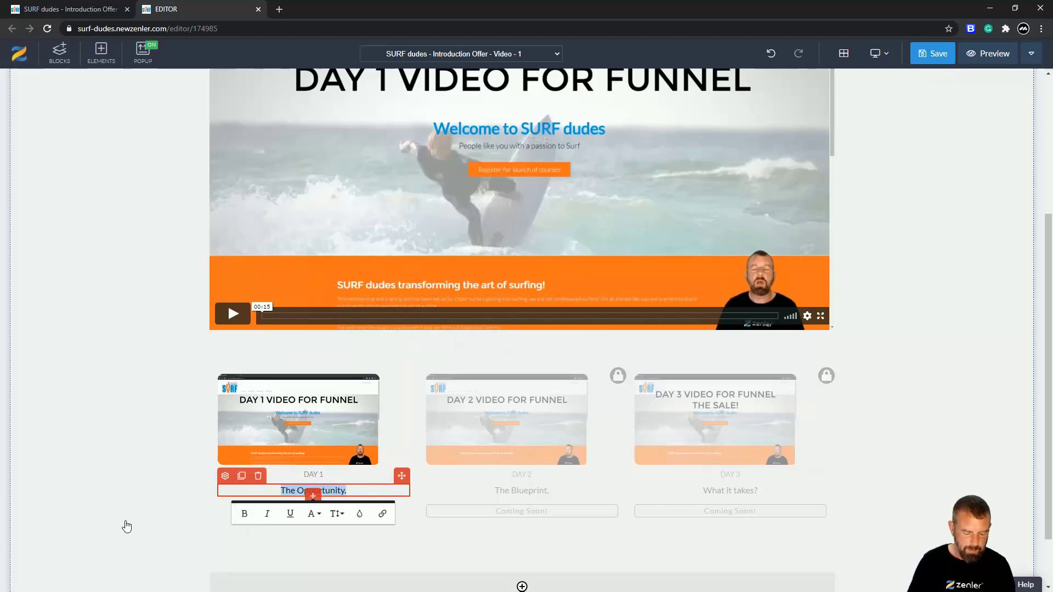
type("Get")
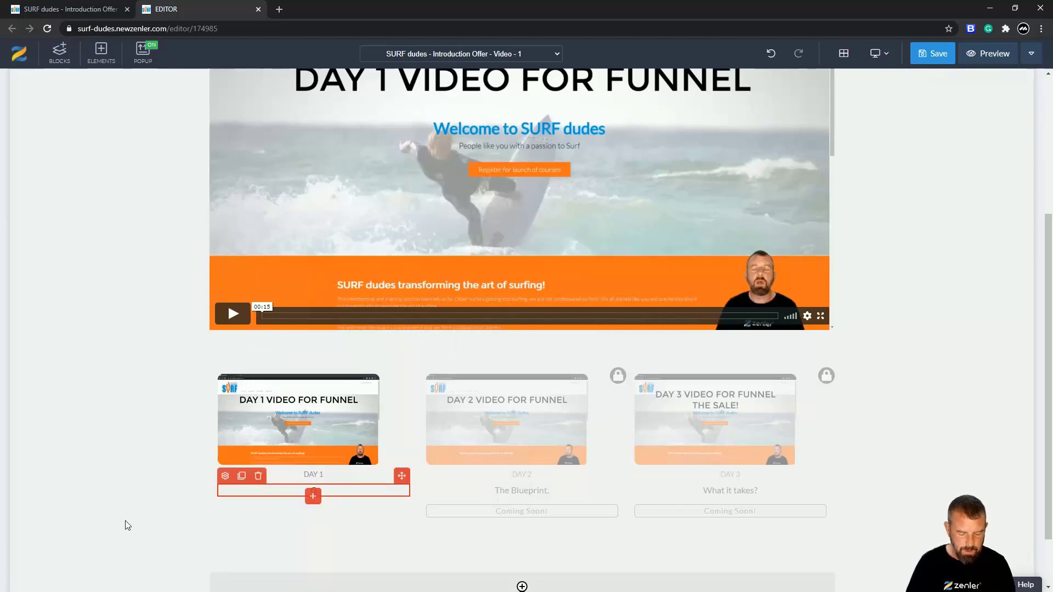
type("ting Fit")
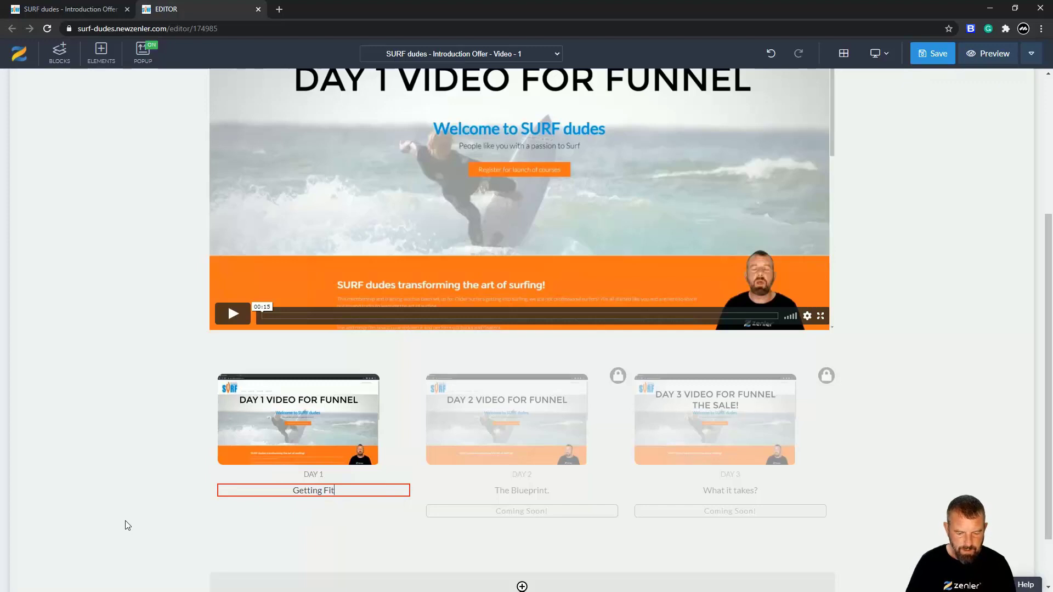
left_click(548, 490)
left_click_drag(548, 489, 455, 487)
type("Pere")
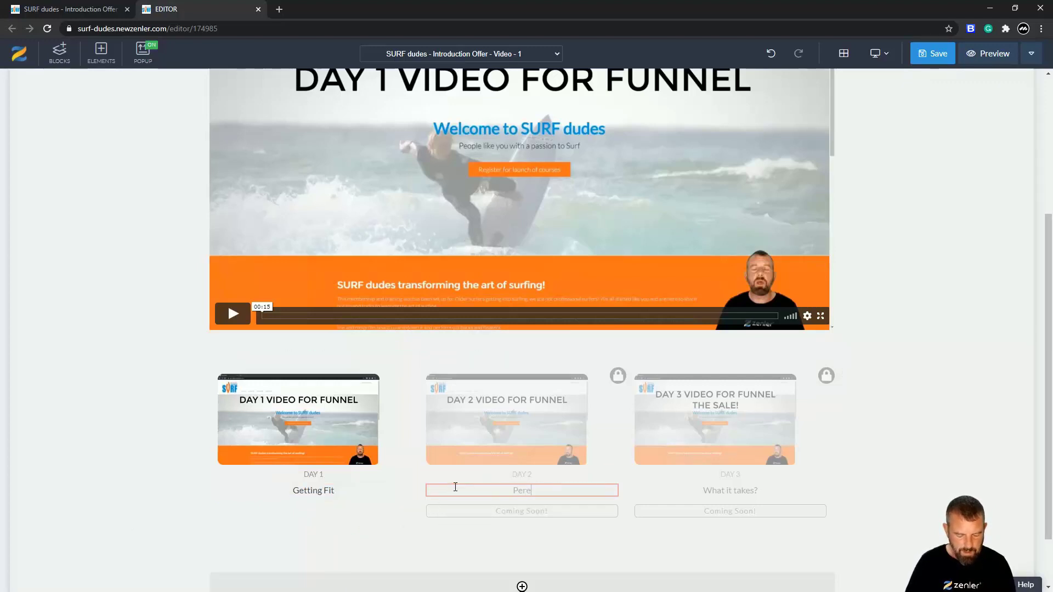
key("BackSpace")
type("fect your Paddle")
- Retitle the third video thumbnail "Going Forwards"
left_click(502, 491)
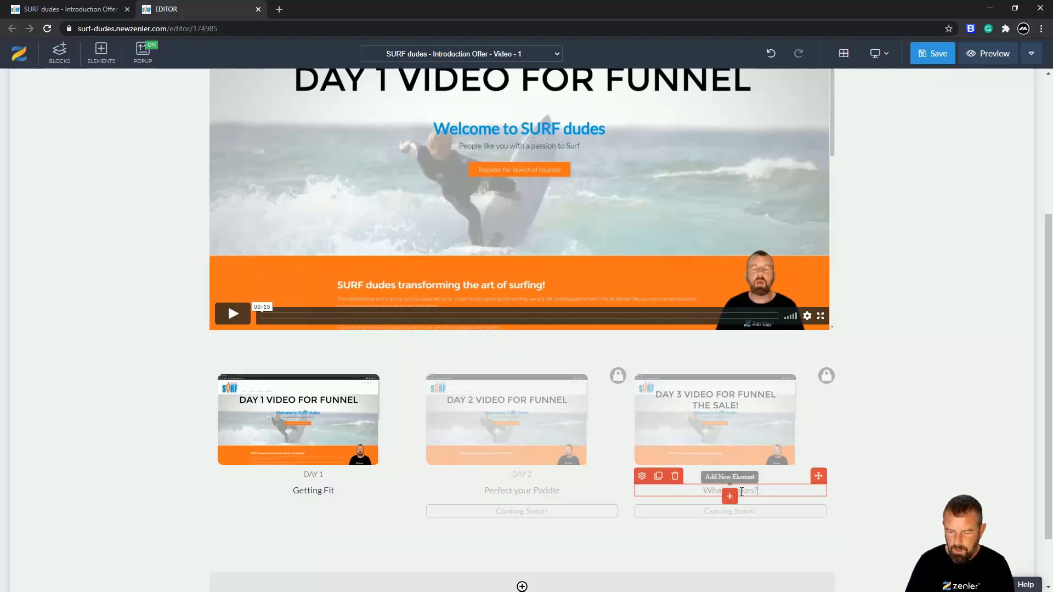
left_click_drag(763, 491, 688, 491)
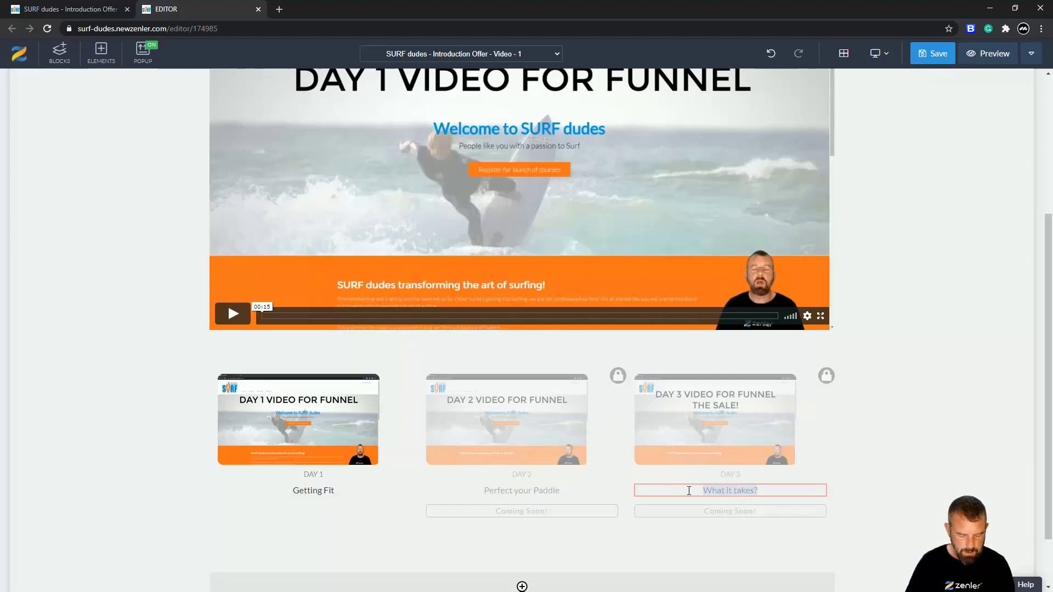
type("Going Forwards")
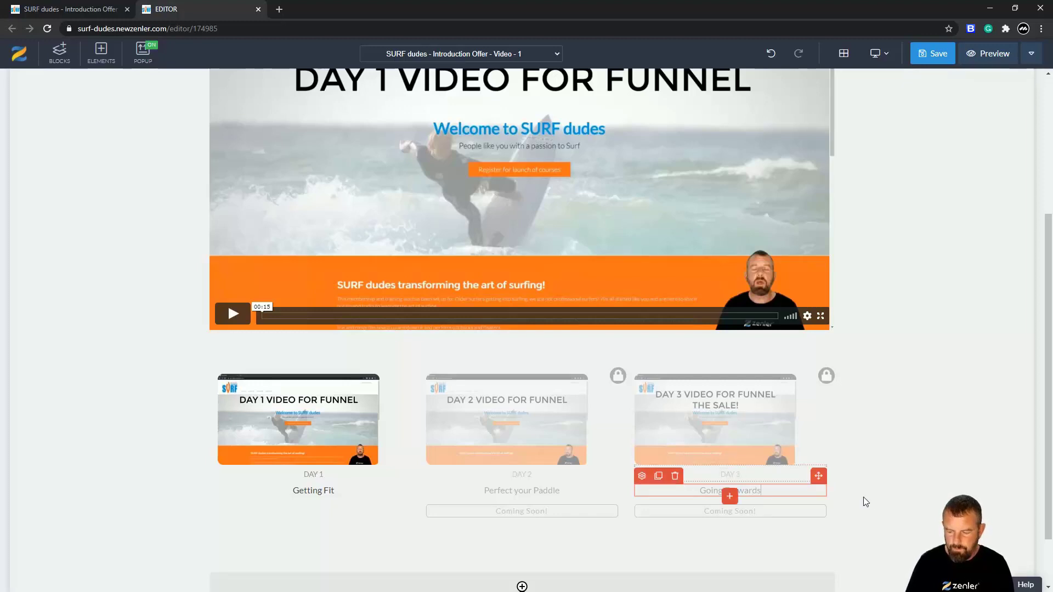
left_click(893, 470)
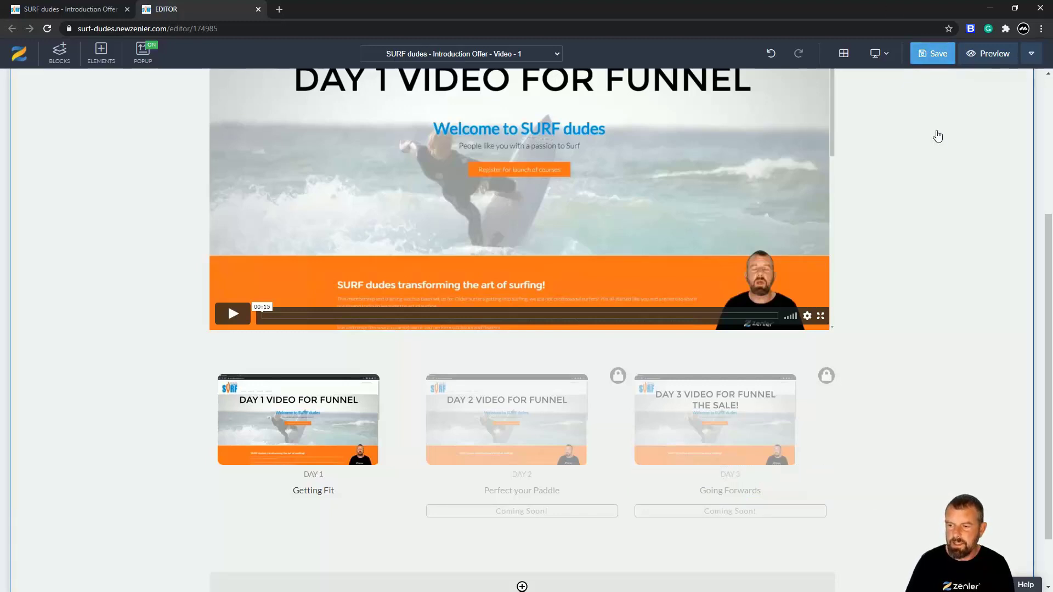
- Save the Video - 1 page, accepting its SEO settings as they are, and open its preview
left_click(933, 54)
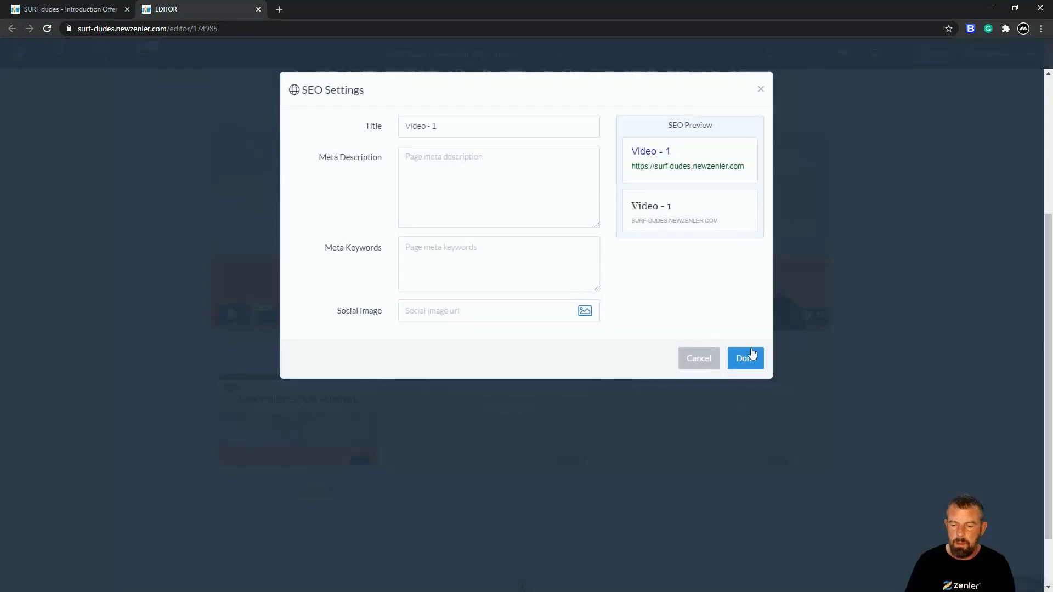
left_click(753, 354)
left_click(987, 53)
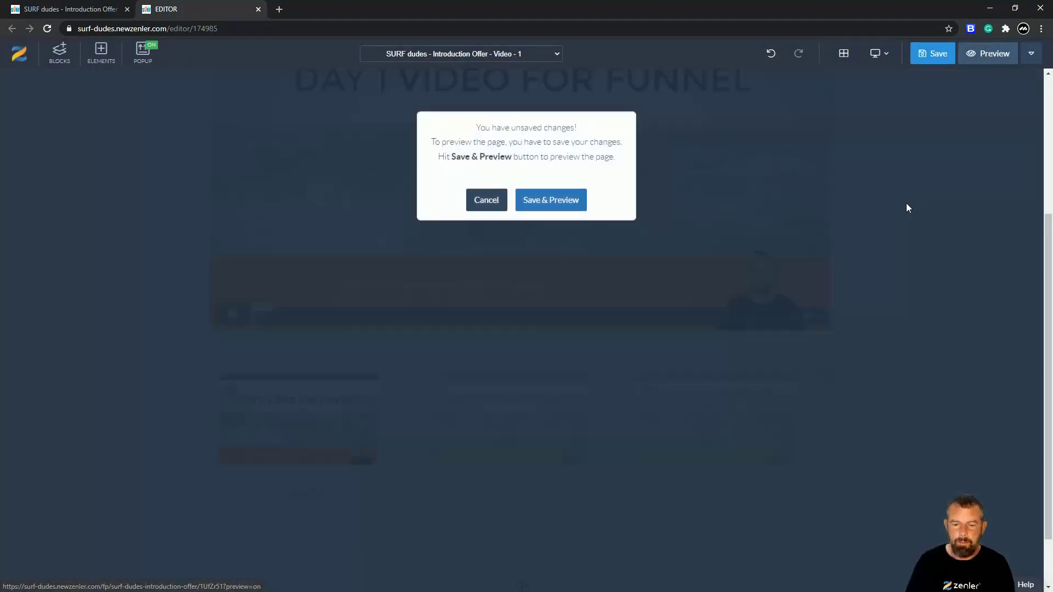
left_click(554, 202)
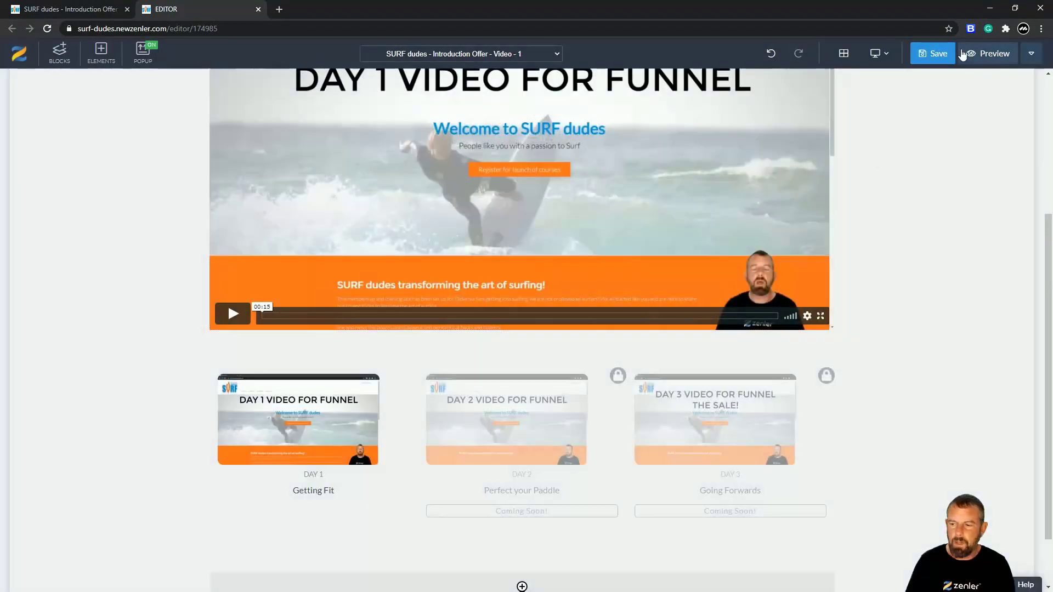
left_click(939, 53)
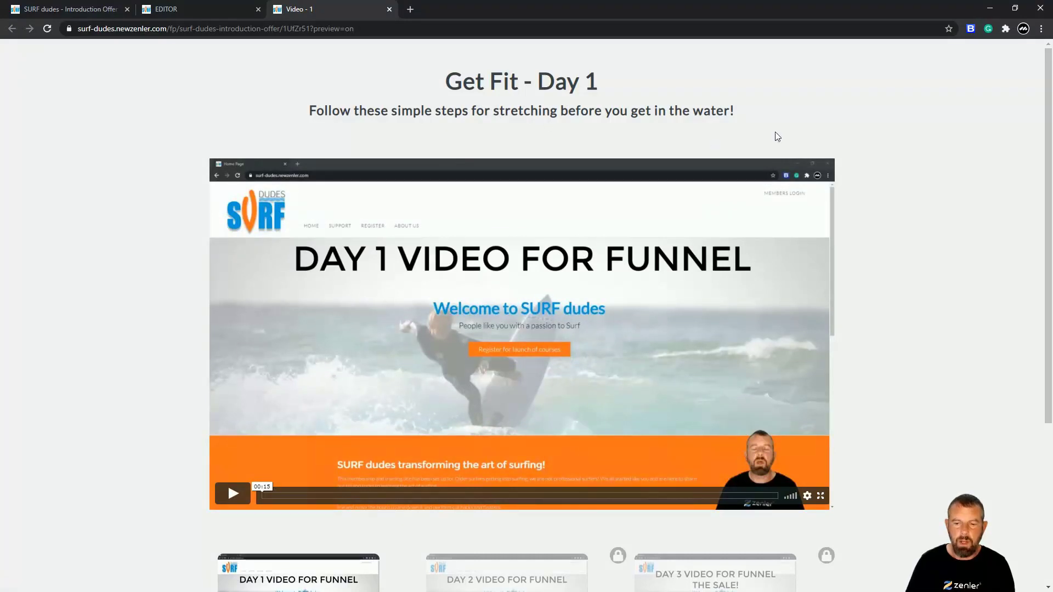
- Check the previewed Video - 1 page down to the day thumbnails, and close both the preview and the editor
scroll(776, 136, "down", 4)
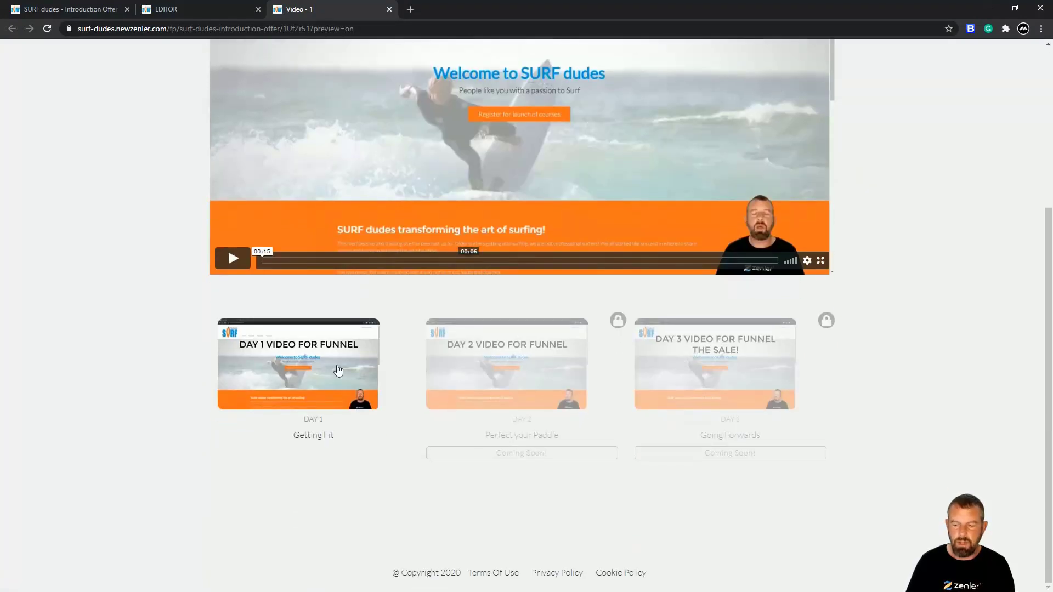
scroll(852, 279, "up", 2)
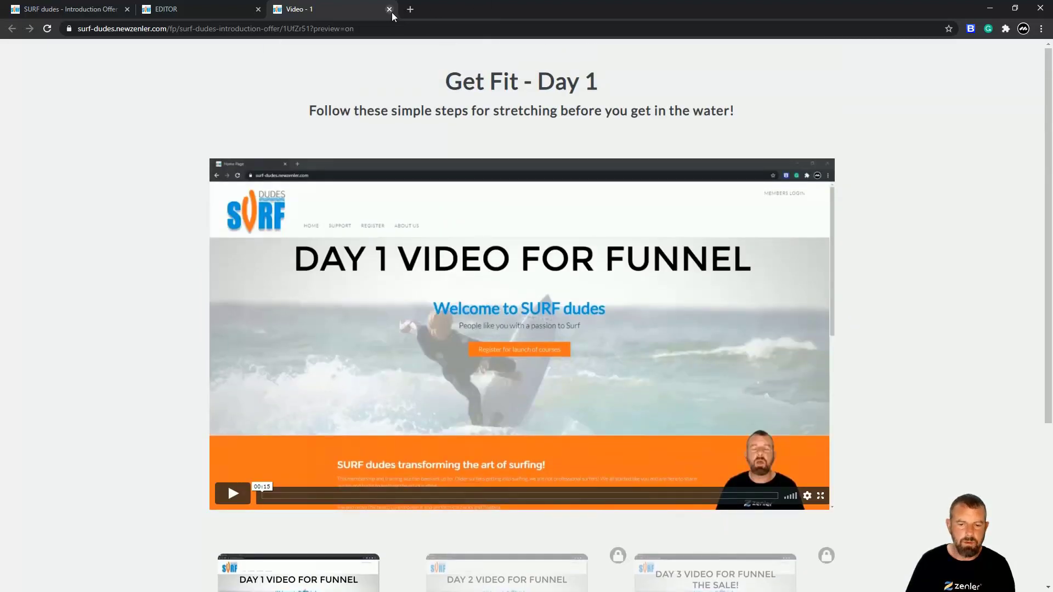
left_click(389, 9)
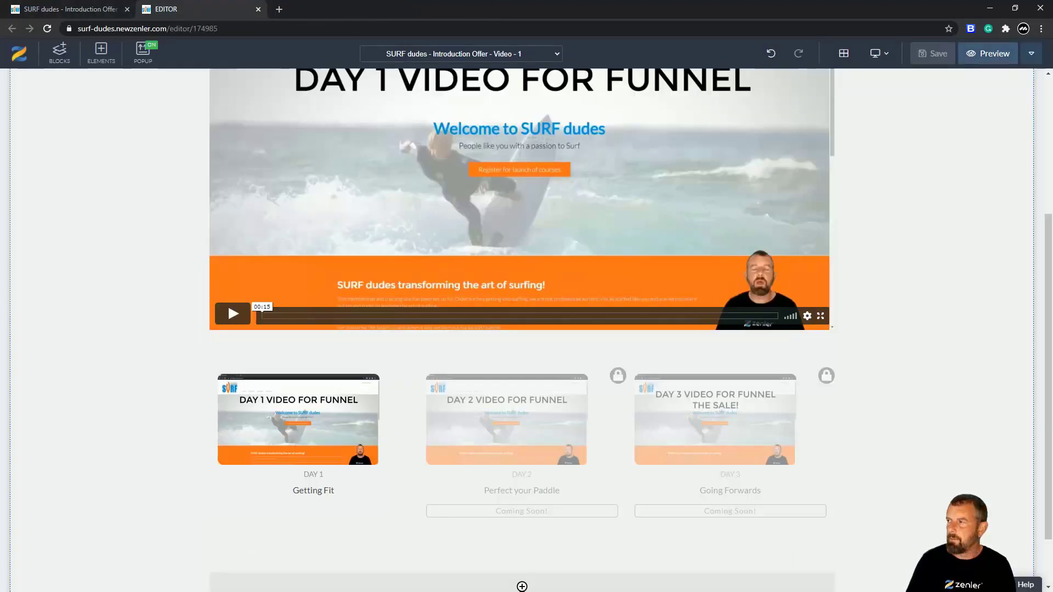
left_click(257, 10)
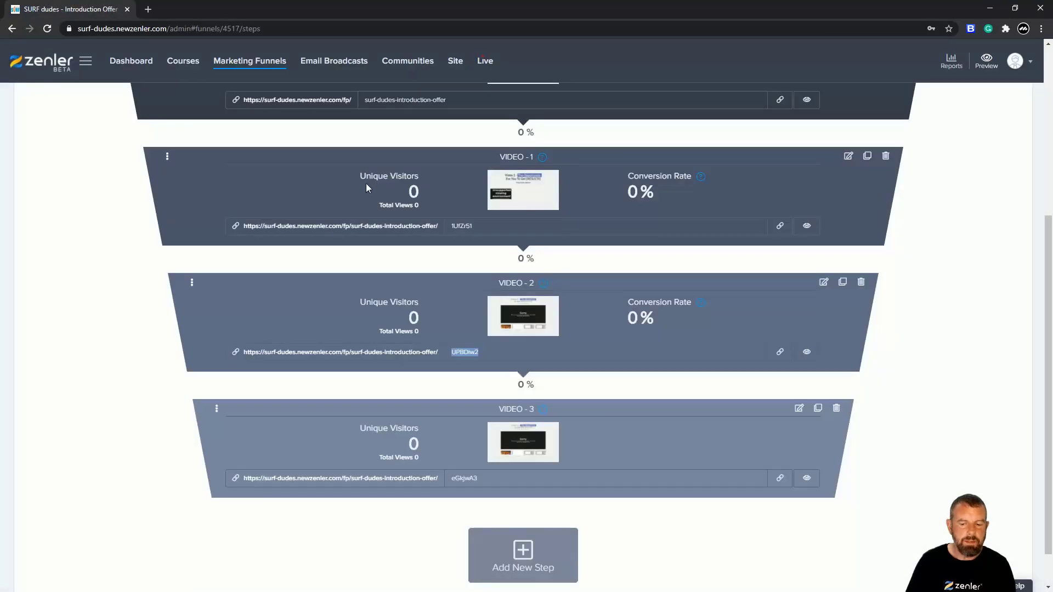
- Open the Video - 2 page for editing and review its heading, video and day thumbnails
left_click(823, 283)
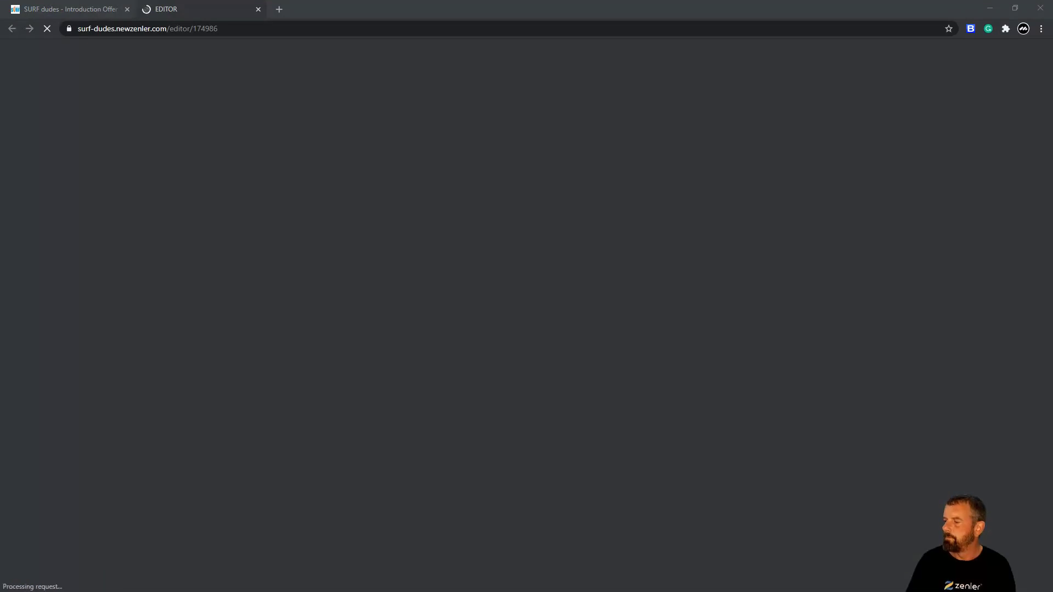
scroll(620, 268, "up", 1)
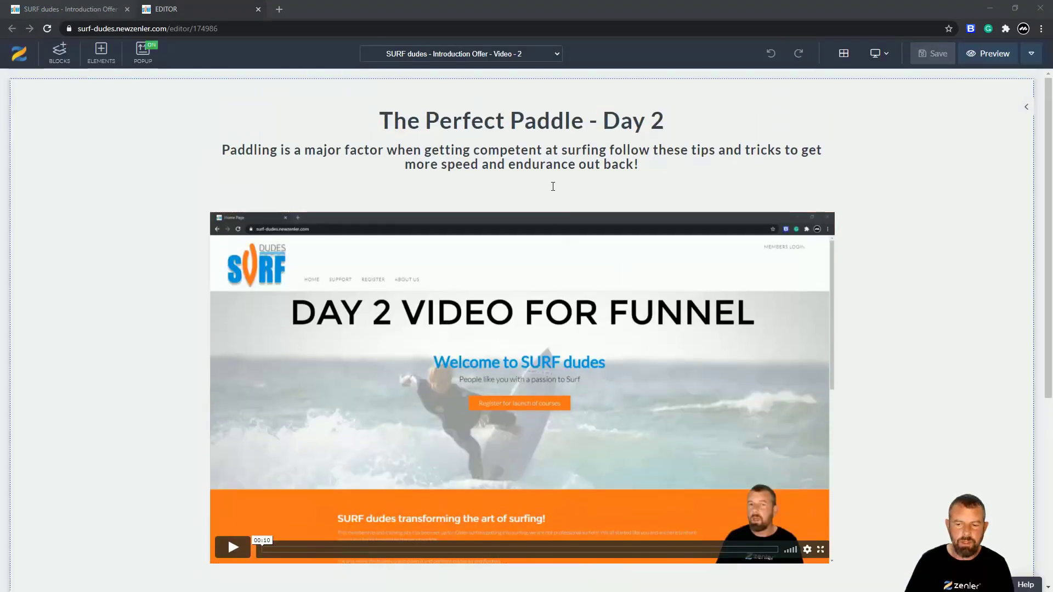
scroll(552, 205, "down", 5)
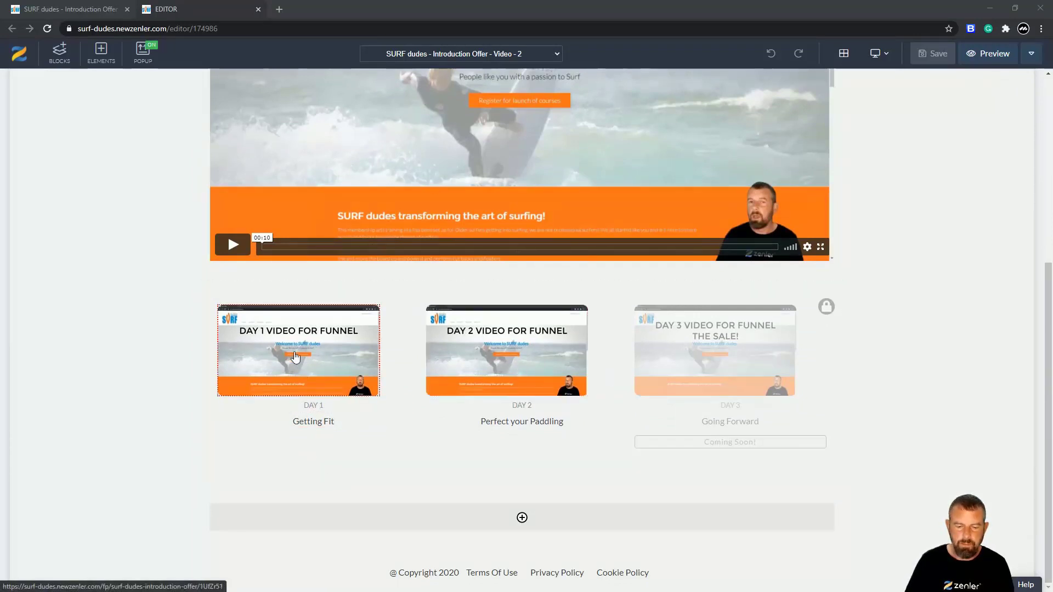
scroll(600, 362, "up", 4)
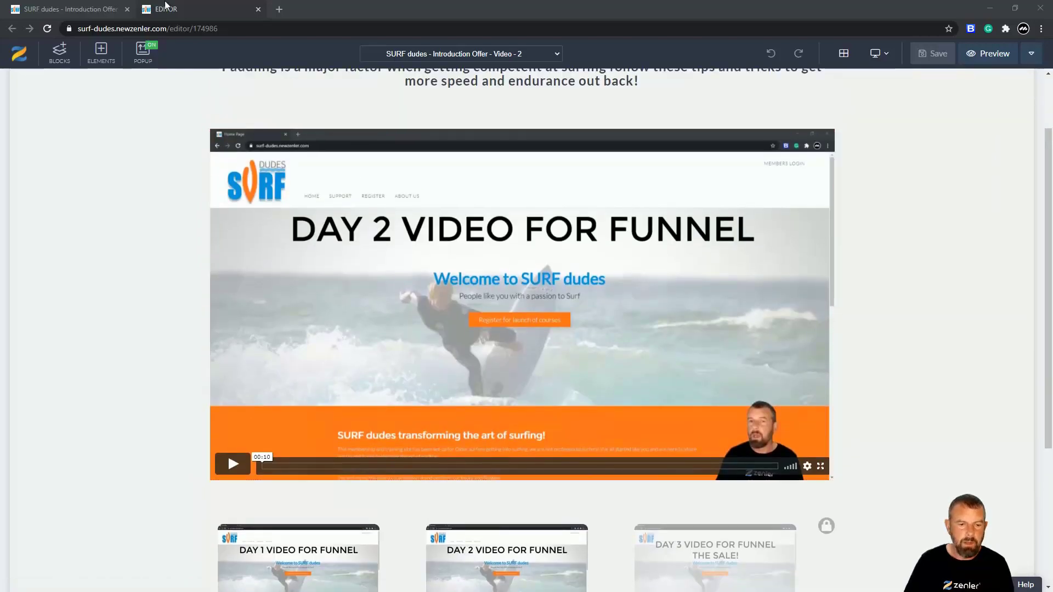
- Reopen the Video - 1 page to compare its day thumbnails with Video - 2, and close both page editors
left_click(87, 7)
scroll(751, 215, "up", 1)
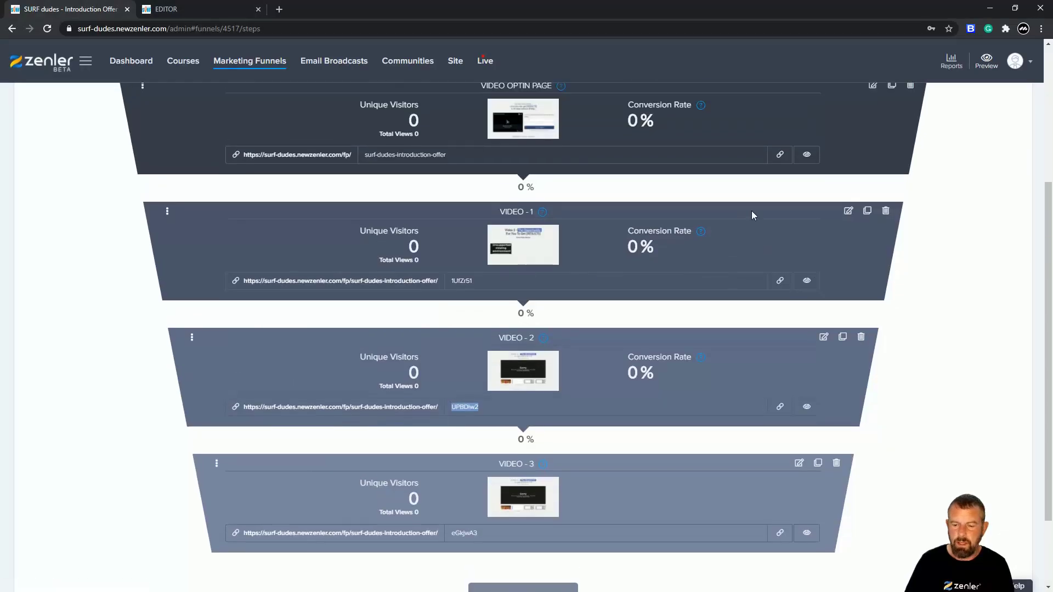
left_click(848, 211)
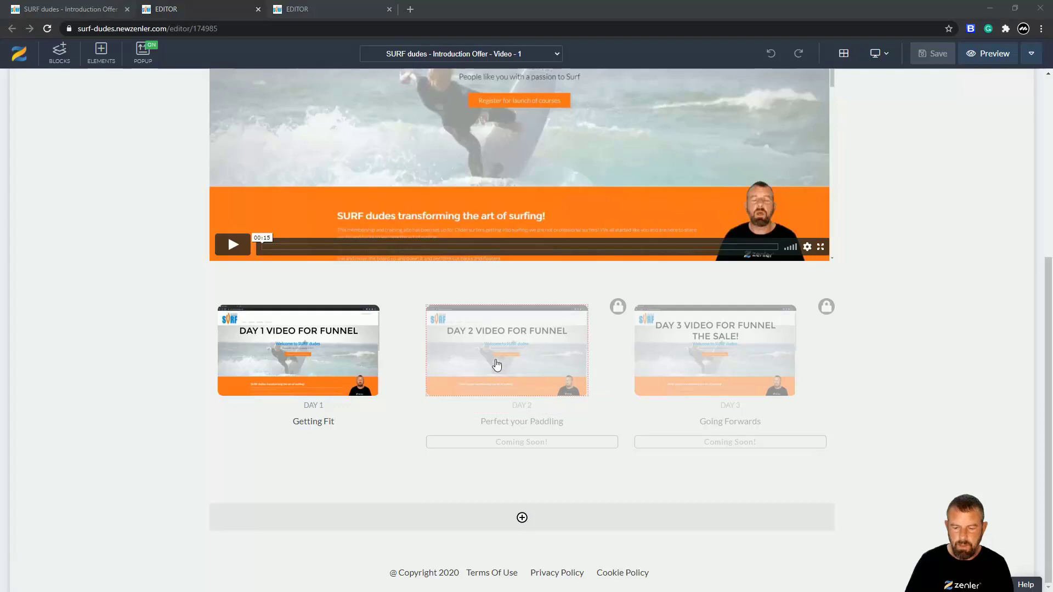
left_click(388, 9)
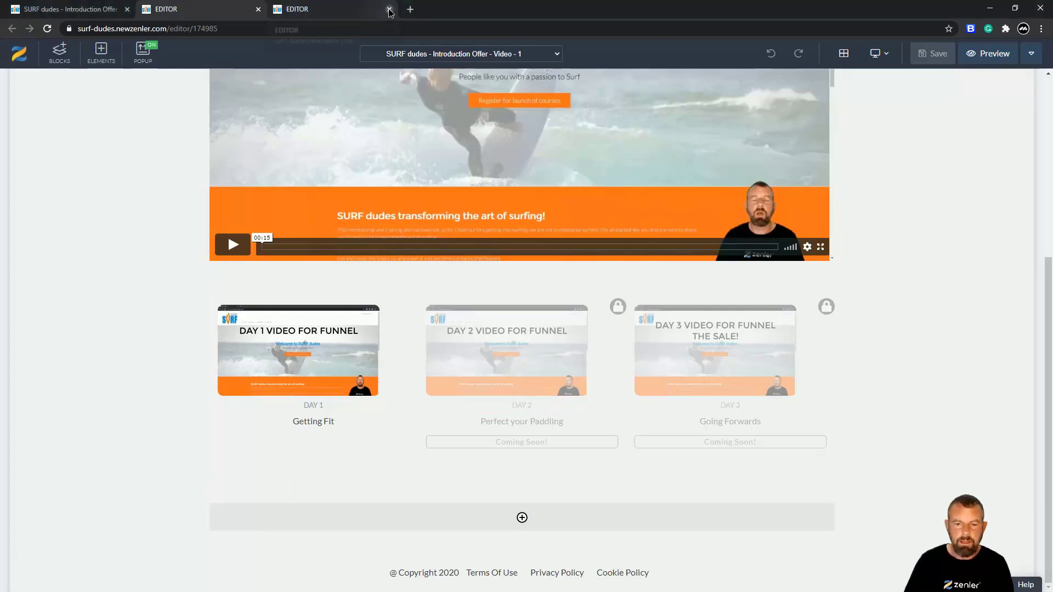
left_click(258, 11)
- Open the Video - 3 page for editing and review its heading, video, thumbnails and offer button
scroll(652, 397, "down", 2)
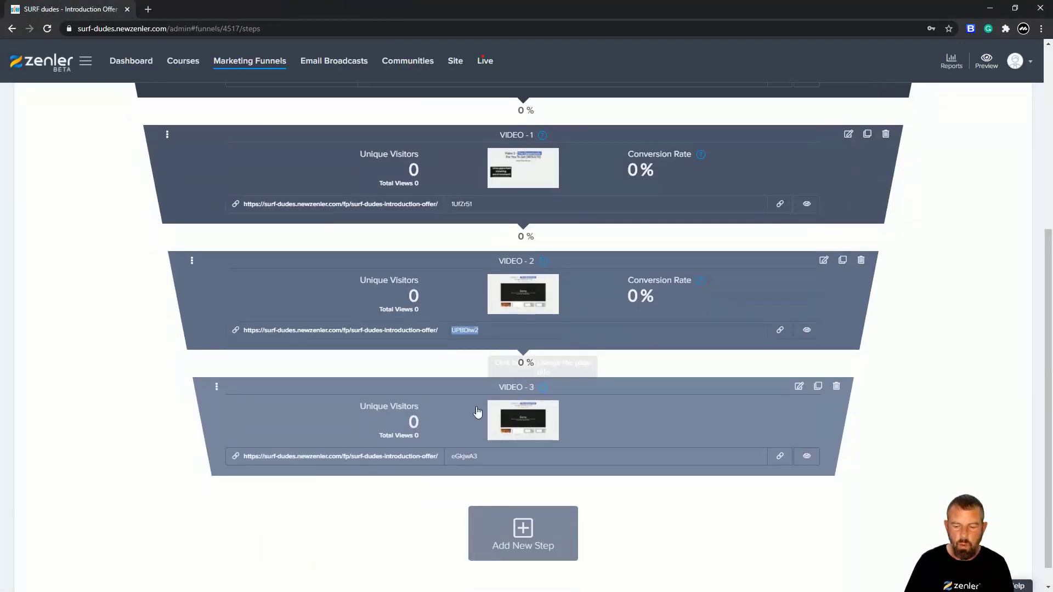
left_click(799, 361)
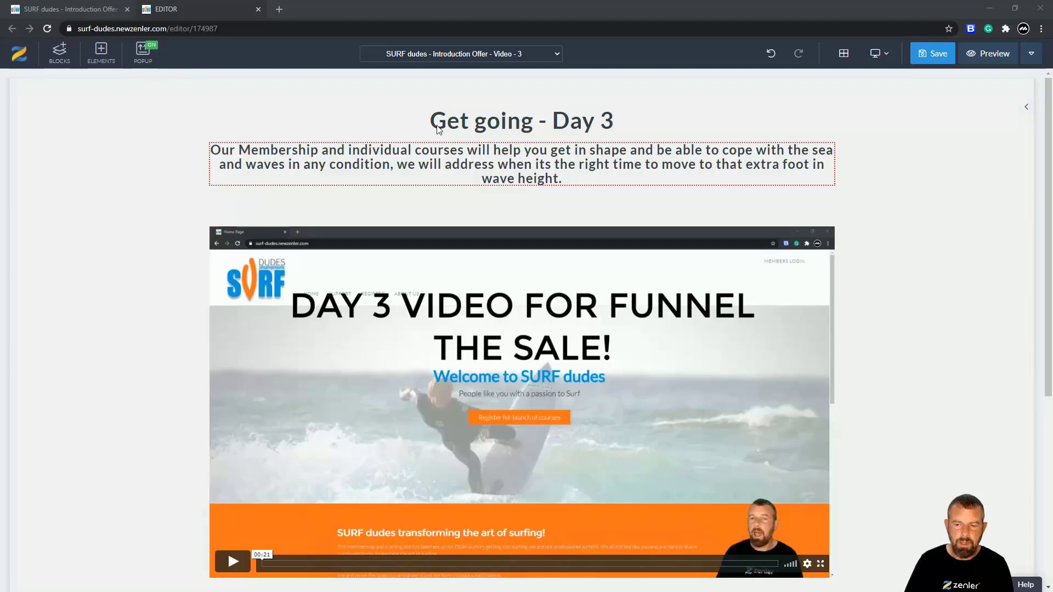
scroll(874, 218, "down", 5)
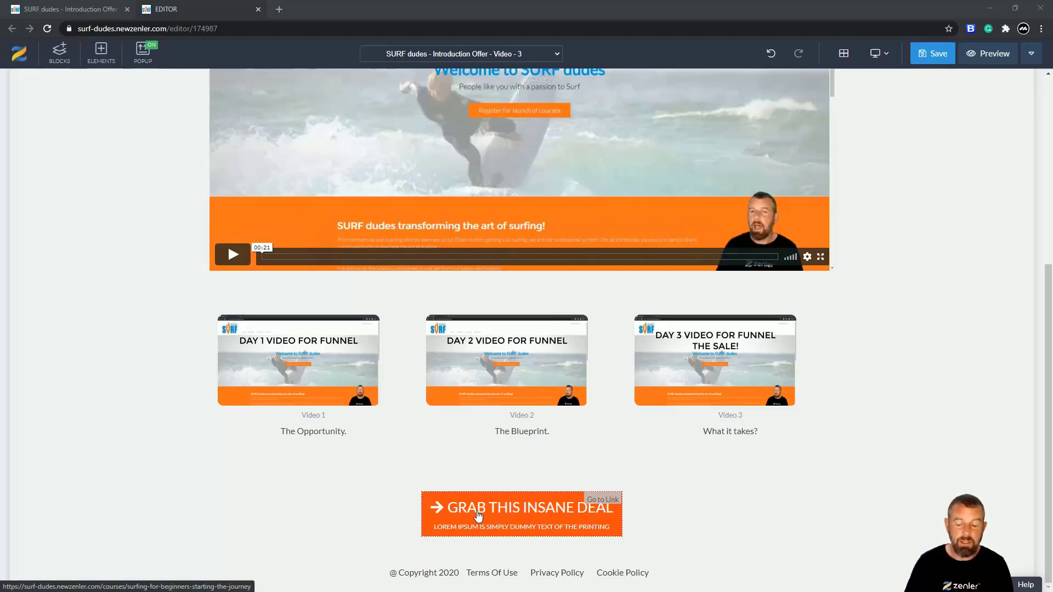
- Open the settings of the "GRAB THIS INSANE DEAL" button and check the course link it leads to
left_click(478, 515)
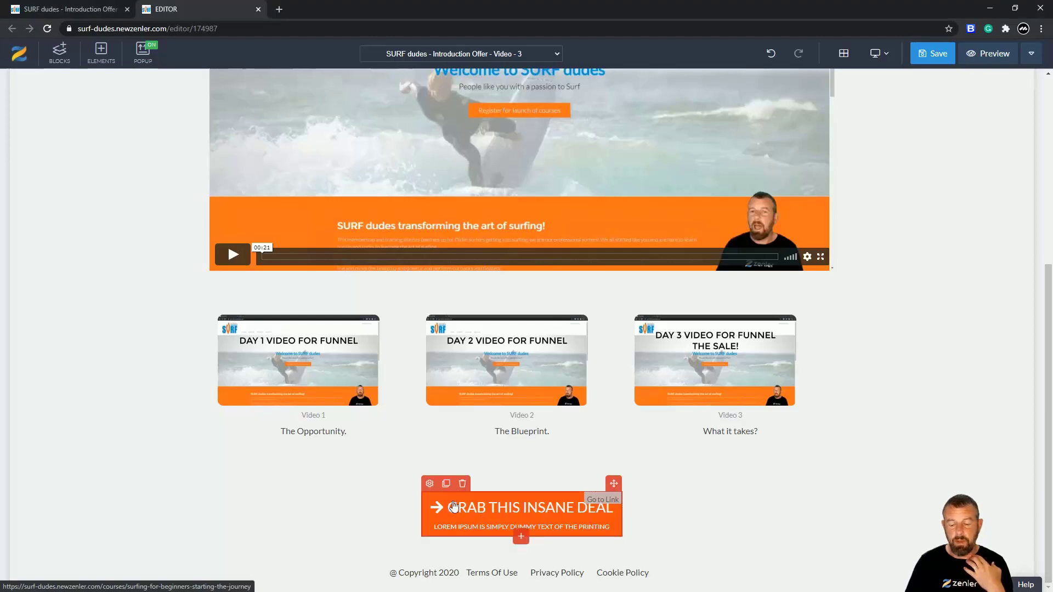
left_click(432, 483)
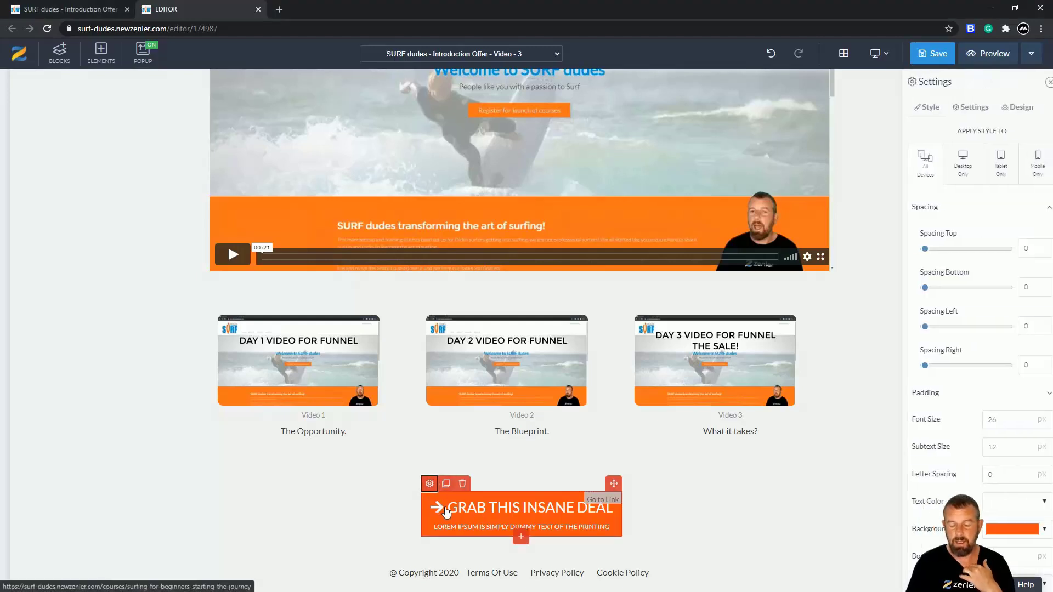
left_click(919, 110)
left_click(960, 108)
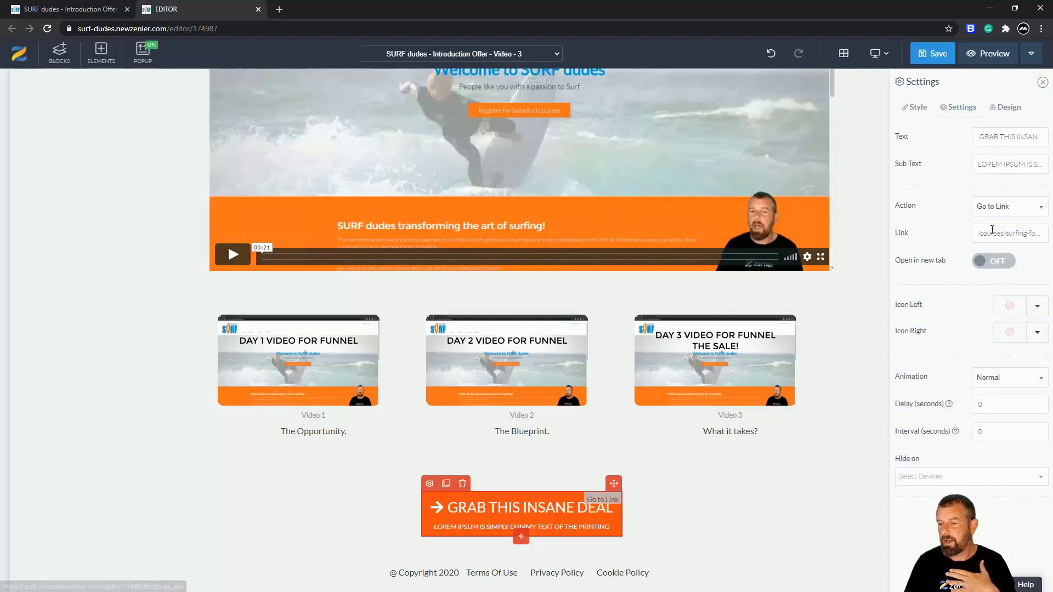
left_click_drag(977, 233, 1051, 238)
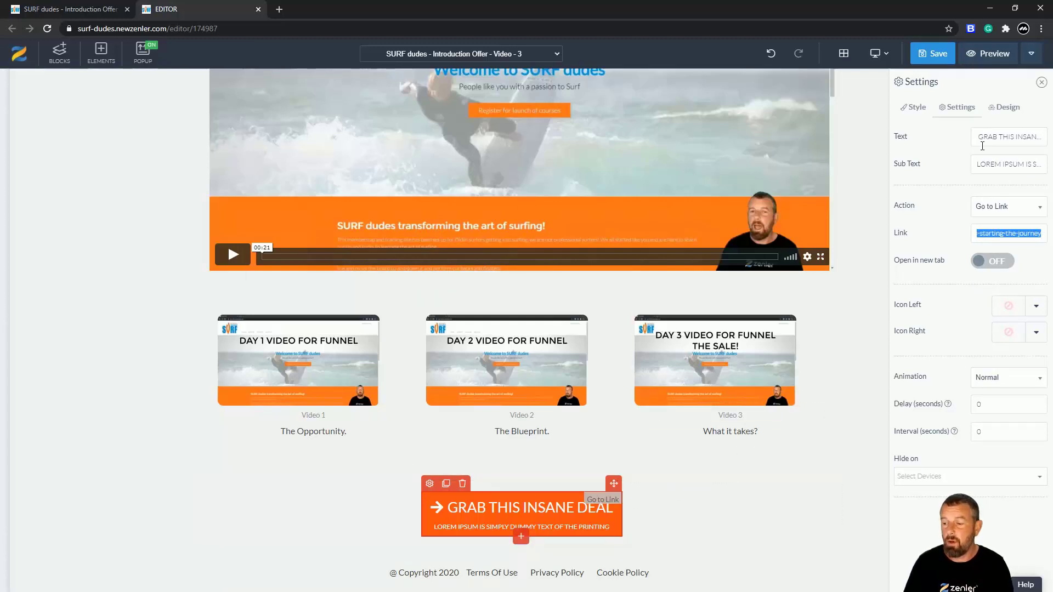
- Change the offer button's main text to "25% OFF LIMITED TIME"
left_click_drag(978, 138, 1051, 138)
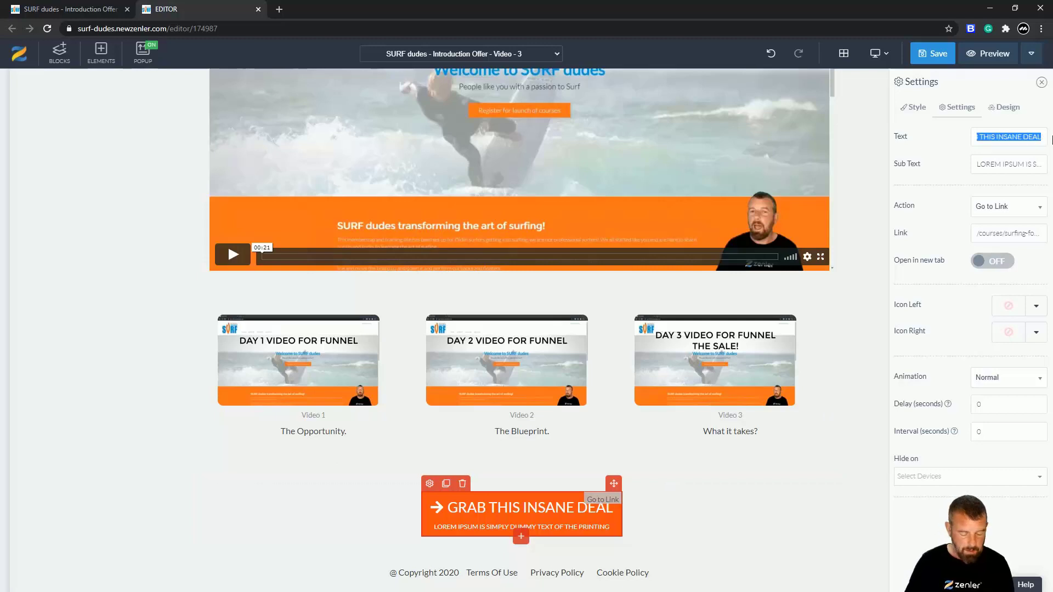
type("2")
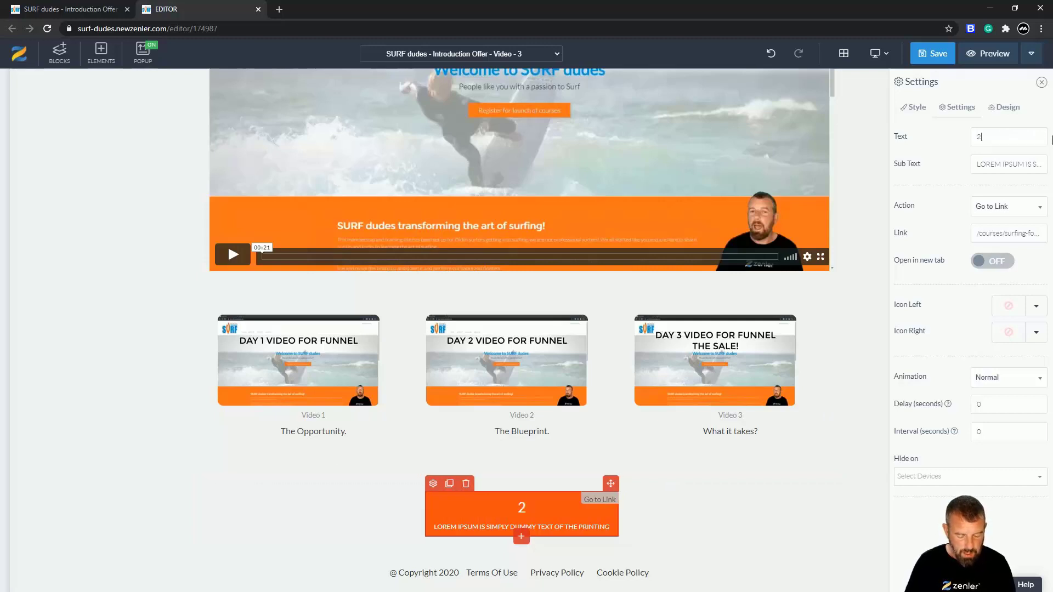
type("5% OFF")
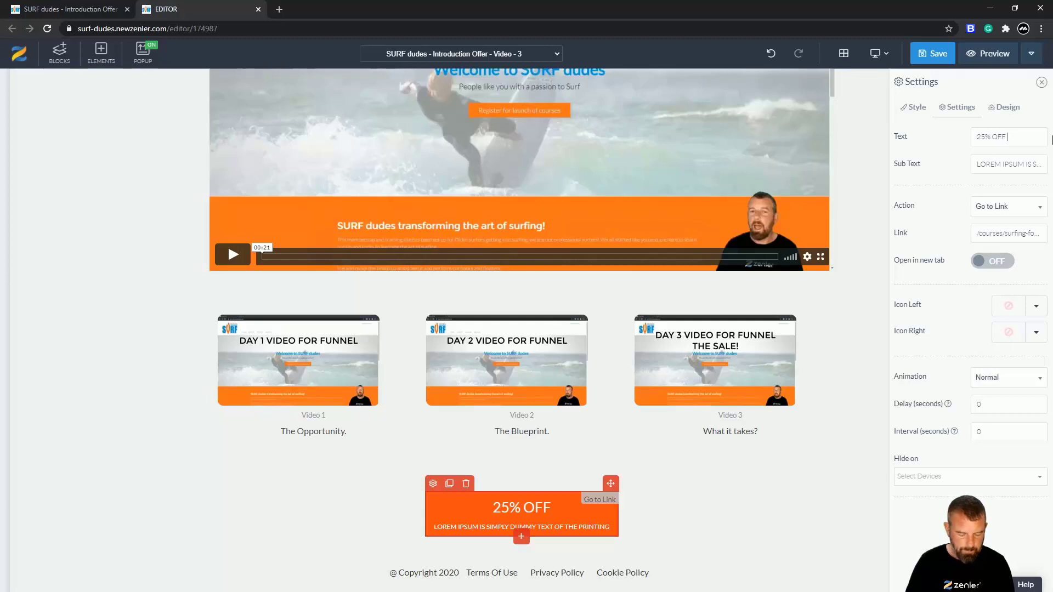
type(" LIMITE")
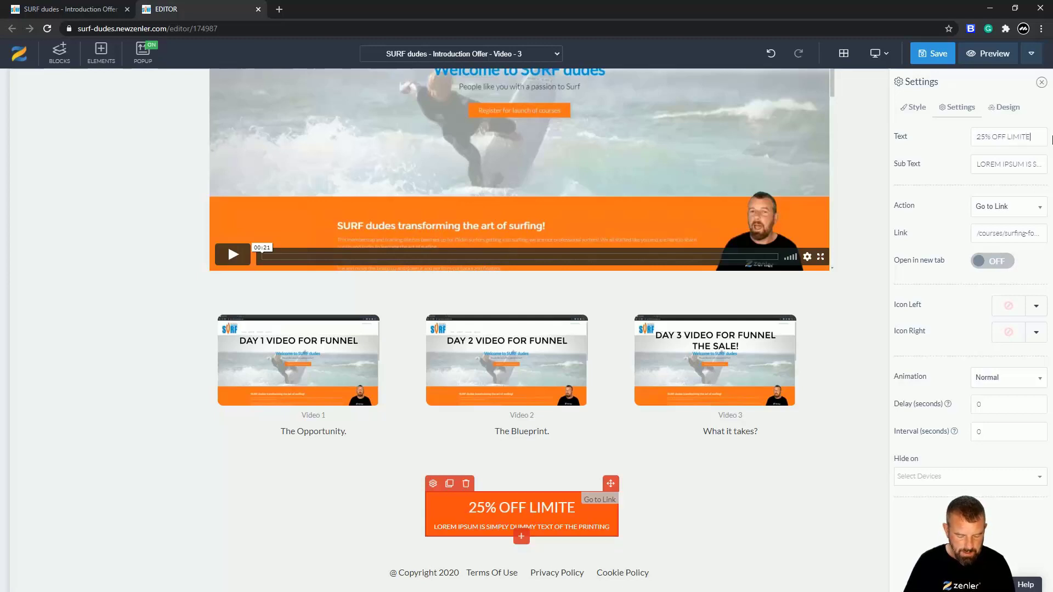
type("D TIME")
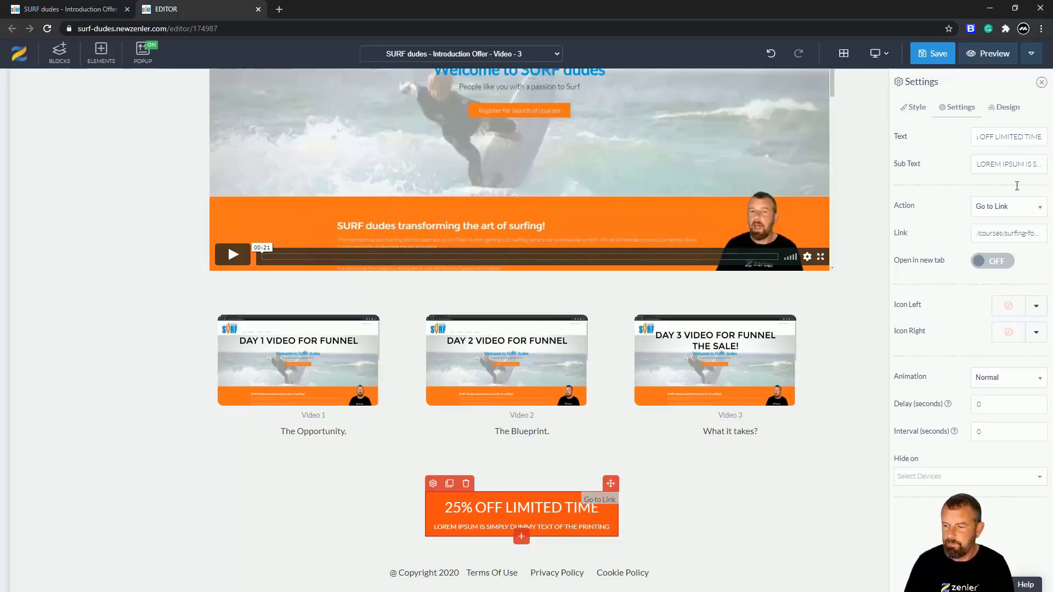
- Replace the offer button's sub text with "SPECIAL LIMITED OFFER!"
key("Tab")
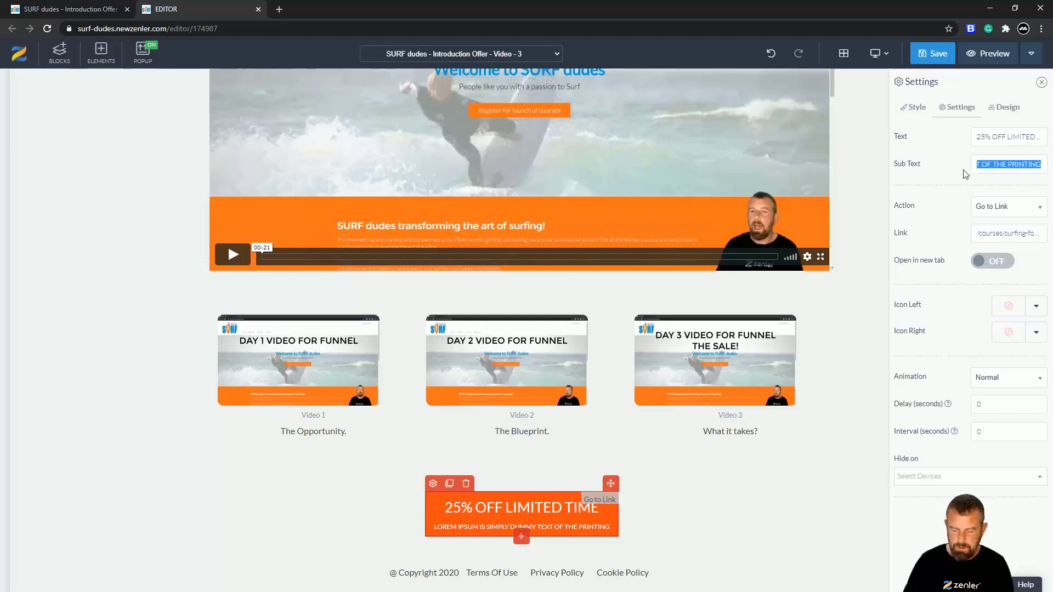
key("BackSpace")
type("SPECIAL LIMIT")
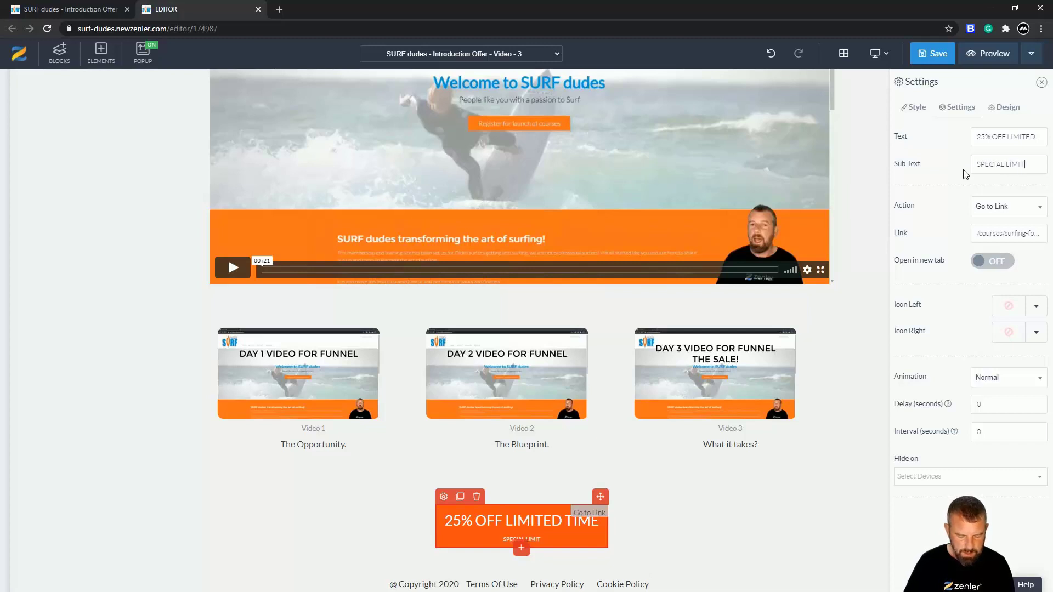
type("ED OFFER!")
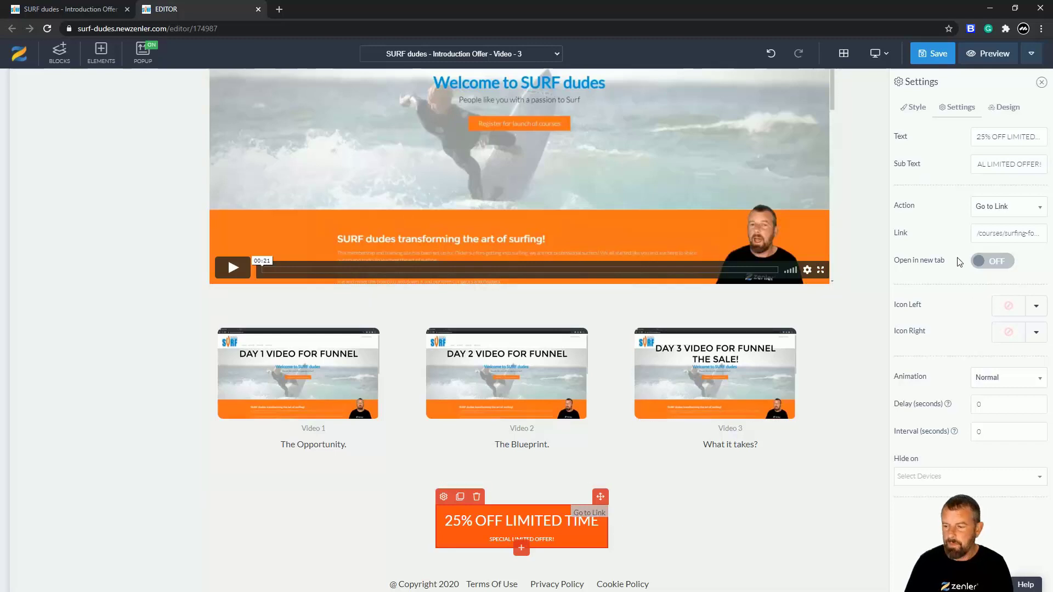
- Set the offer button's padding to 100 on the left and right, 41 on top and 40 on the bottom
left_click(942, 106)
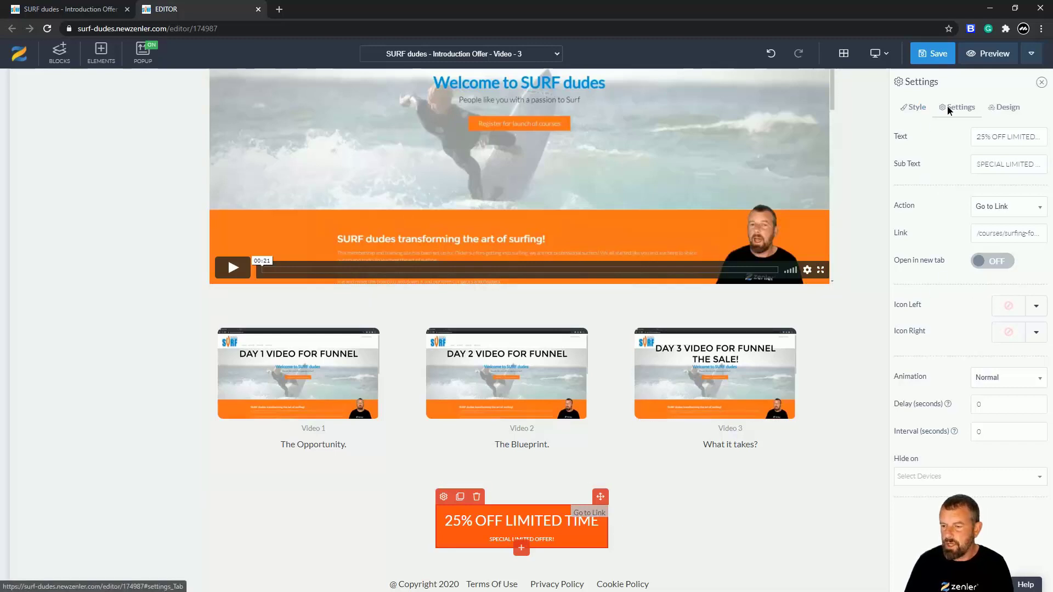
left_click(915, 110)
left_click(1034, 396)
scroll(954, 409, "down", 4)
left_click_drag(923, 293, 1037, 294)
left_click_drag(924, 332, 1021, 334)
left_click_drag(916, 215, 944, 217)
left_click_drag(916, 255, 944, 257)
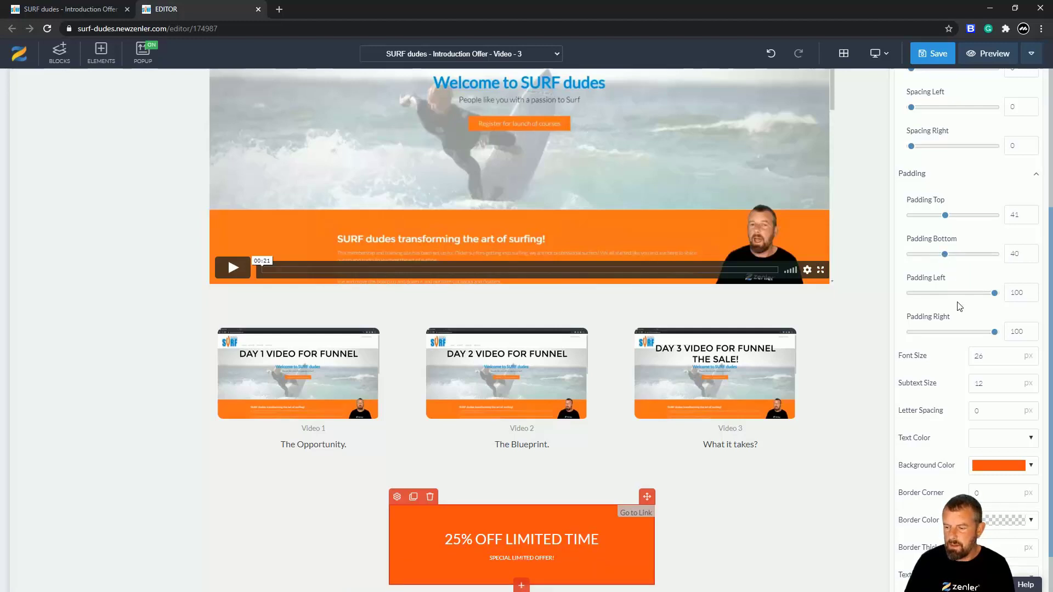
- Increase the font size of the offer button's main text to 40 px
left_click(1011, 355)
left_click(1011, 355)
left_click(1012, 355)
left_click(1011, 355)
left_click(1011, 355)
left_click(1012, 355)
left_click(1012, 355)
left_click(1011, 354)
left_click(1011, 355)
left_click(1012, 355)
left_click(1011, 355)
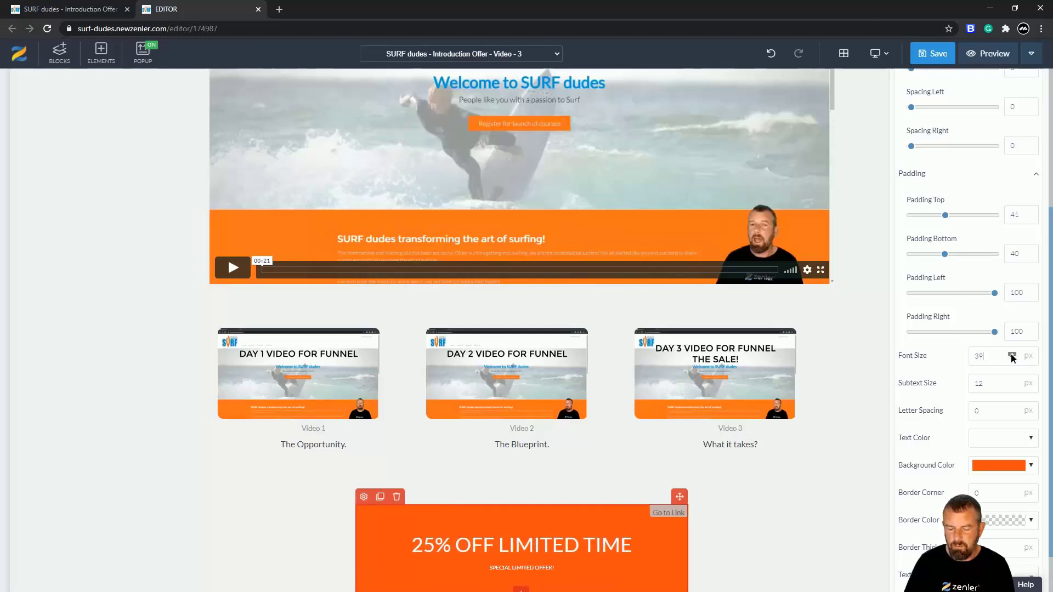
left_click(1011, 355)
left_click(1011, 354)
- Increase the offer button's subtext size to 23 px
left_click(1012, 382)
left_click(1012, 382)
left_click(1011, 382)
left_click(1012, 382)
left_click(1011, 382)
left_click(1011, 382)
left_click(1012, 382)
left_click(1011, 382)
left_click(1011, 383)
left_click(1011, 382)
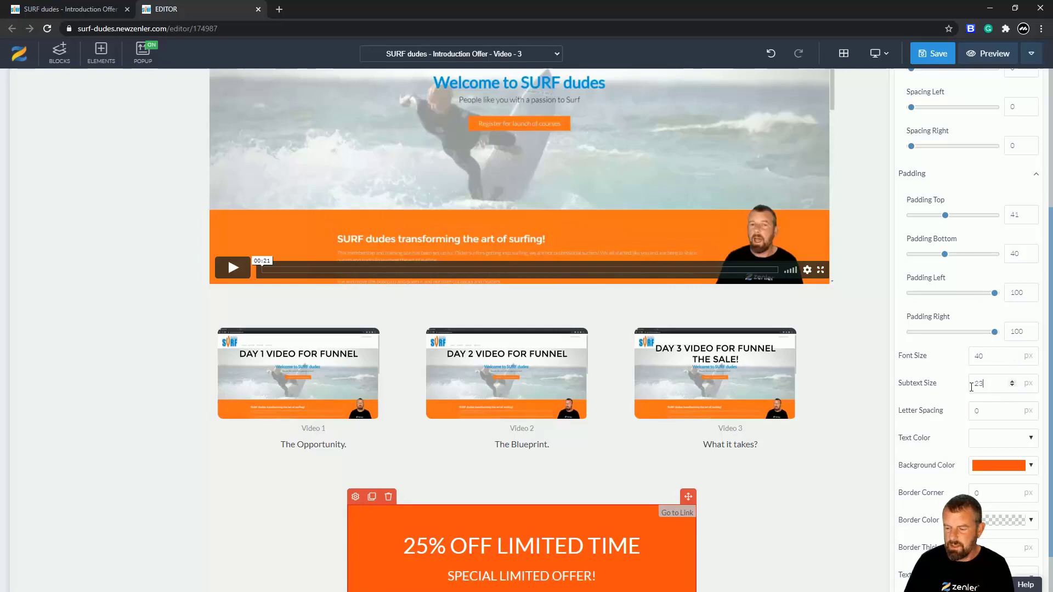
- Round the offer button's border corners to 30 px, close its settings and check the button on the page
scroll(969, 397, "down", 2)
left_click(1012, 392)
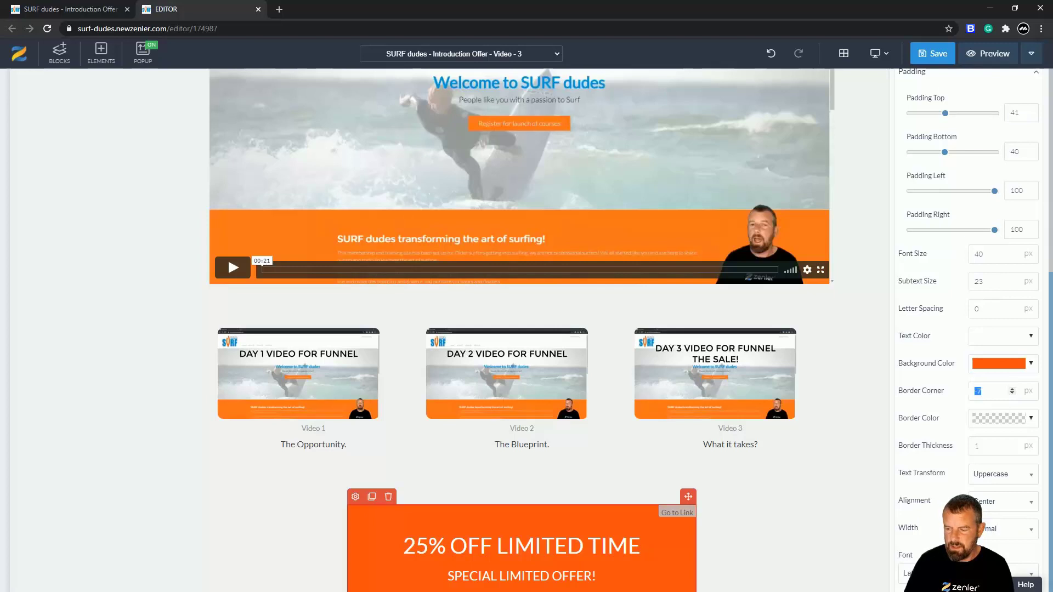
type("30")
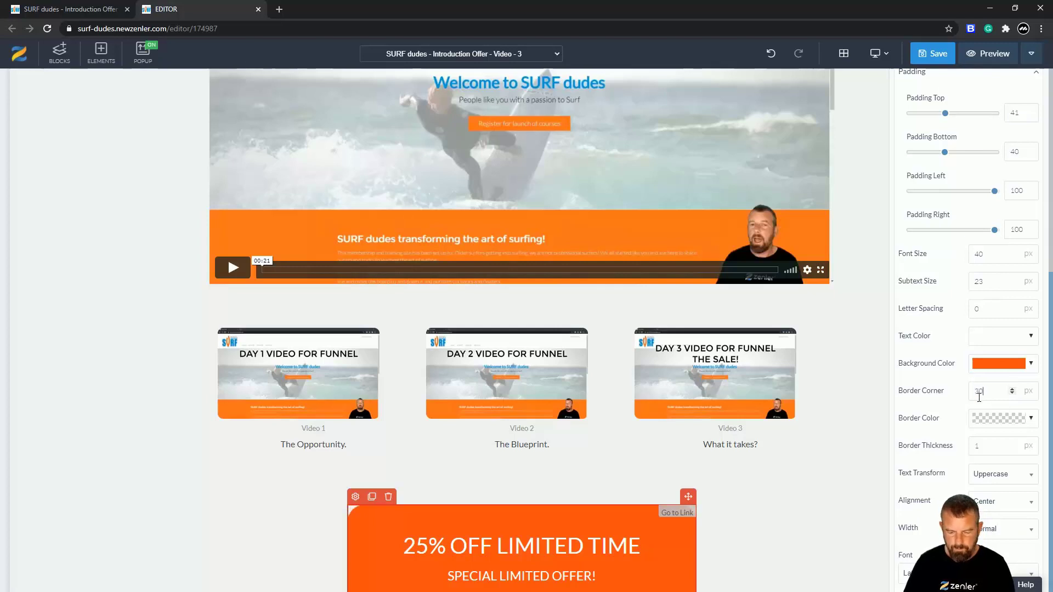
left_click(852, 378)
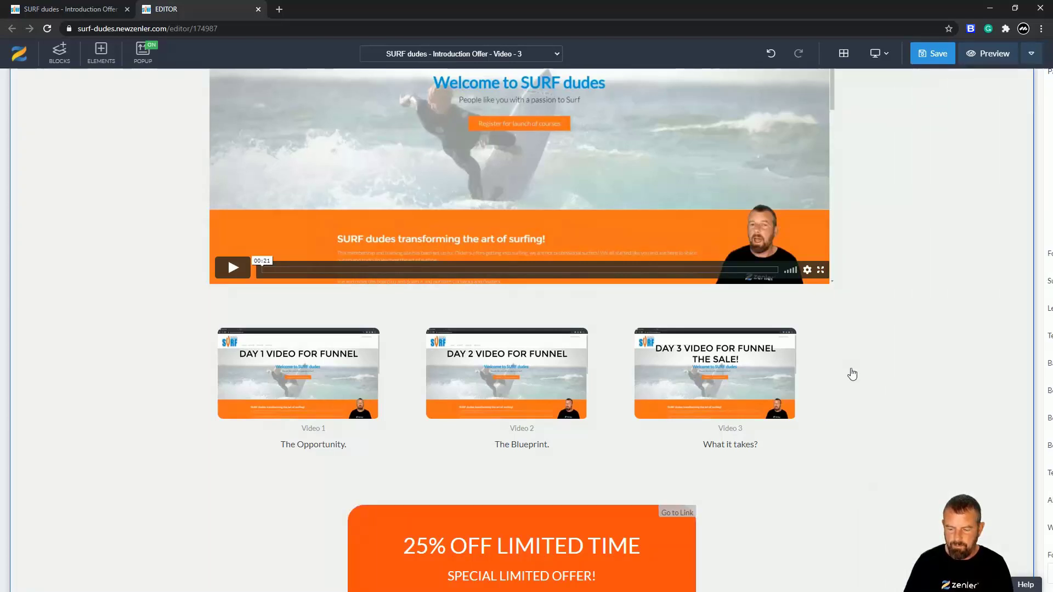
scroll(850, 373, "down", 1)
scroll(849, 372, "up", 1)
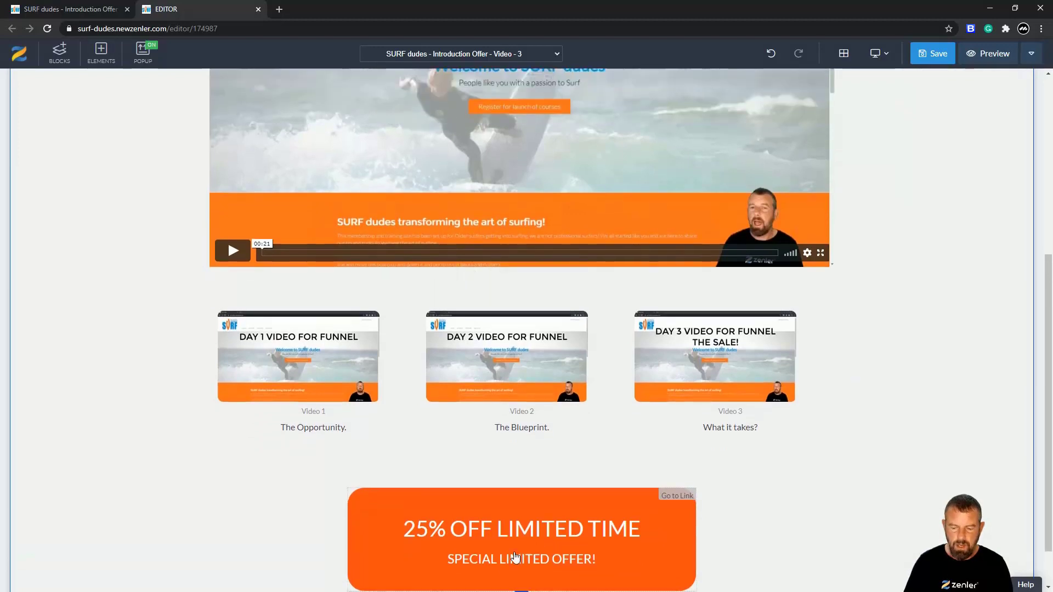
left_click(376, 529)
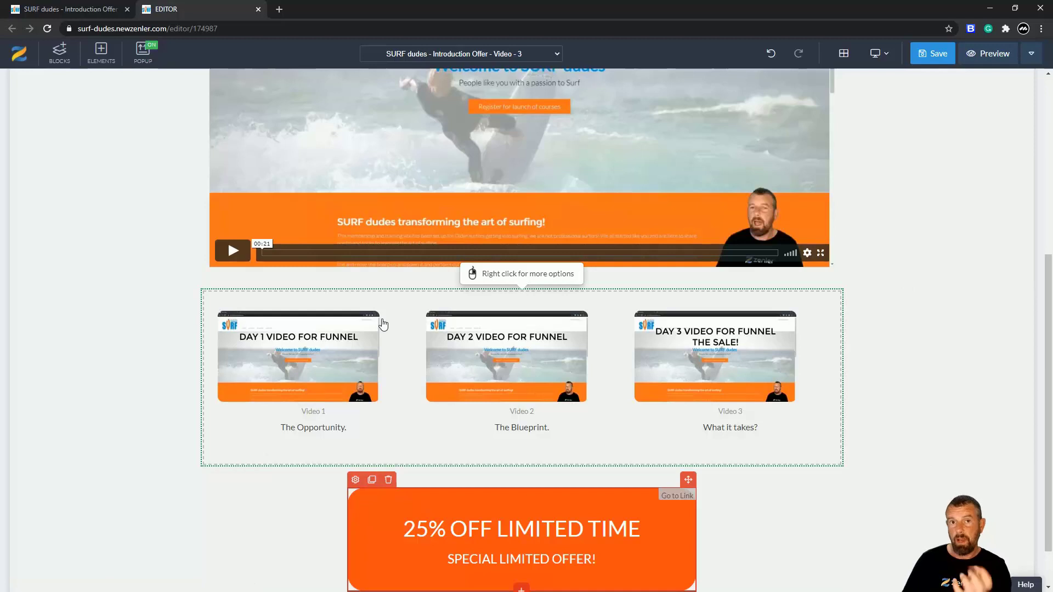
- Open the courses area in a separate browser tab and start adding a new coupon
left_click(92, 11)
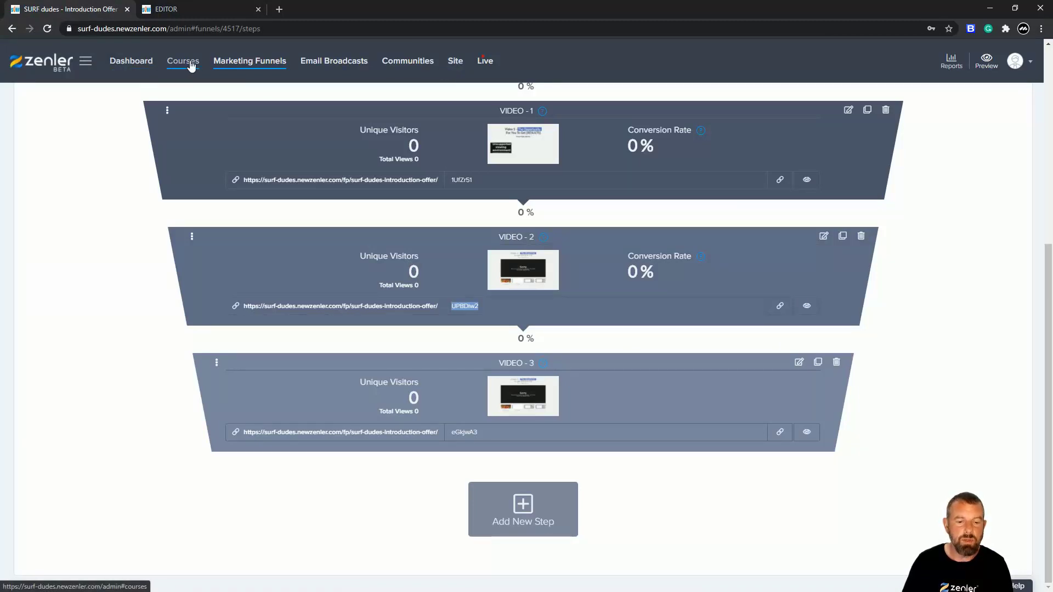
right_click(188, 66)
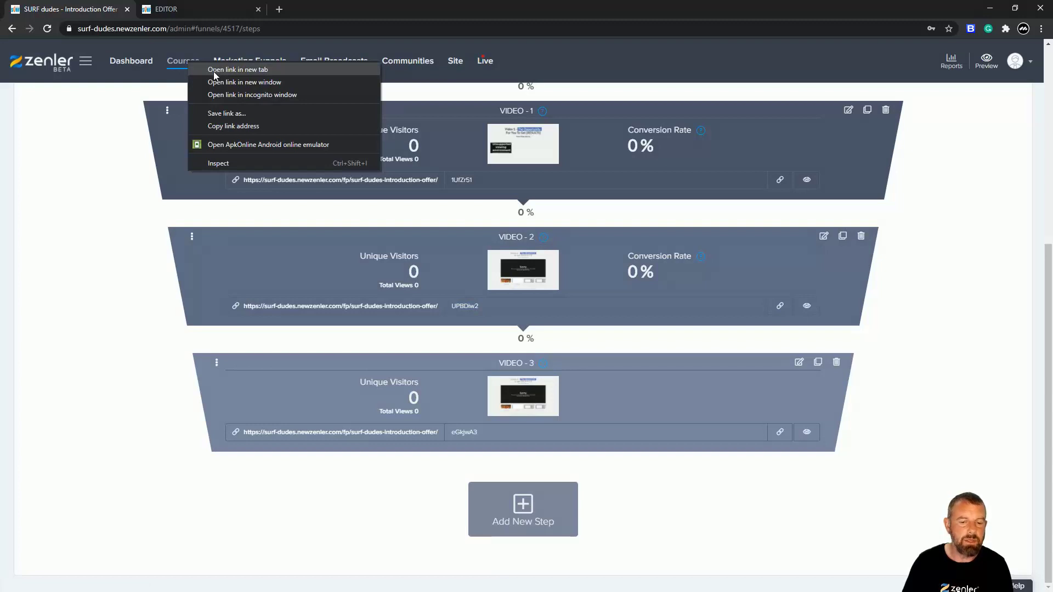
left_click(214, 71)
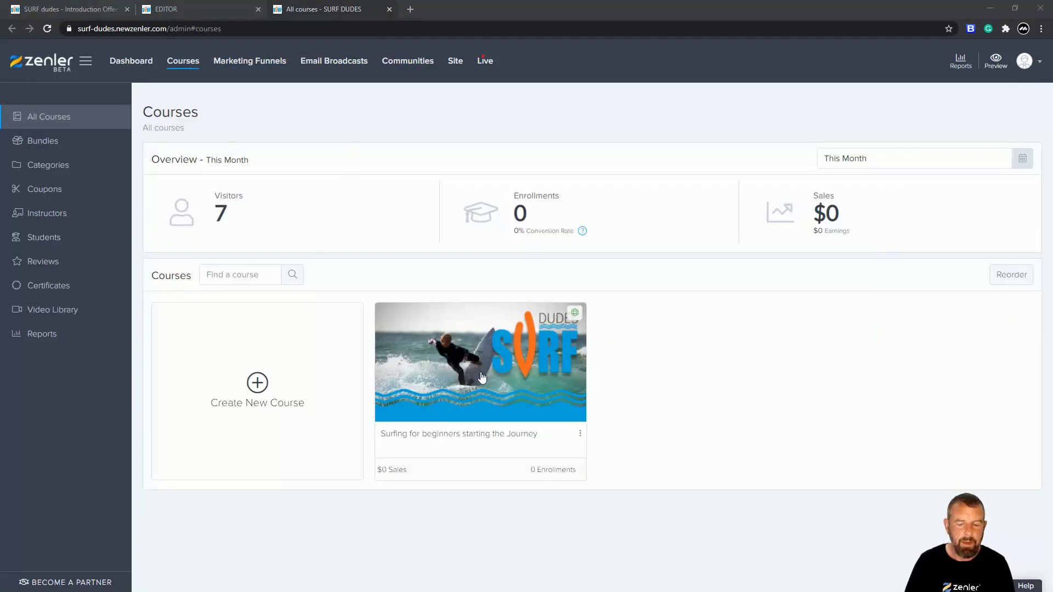
left_click(52, 190)
left_click(596, 342)
- Give the coupon the code FUNNEL1, the description "This is the first funnel i did" and a 25 percent discount
left_click(238, 205)
left_click(222, 230)
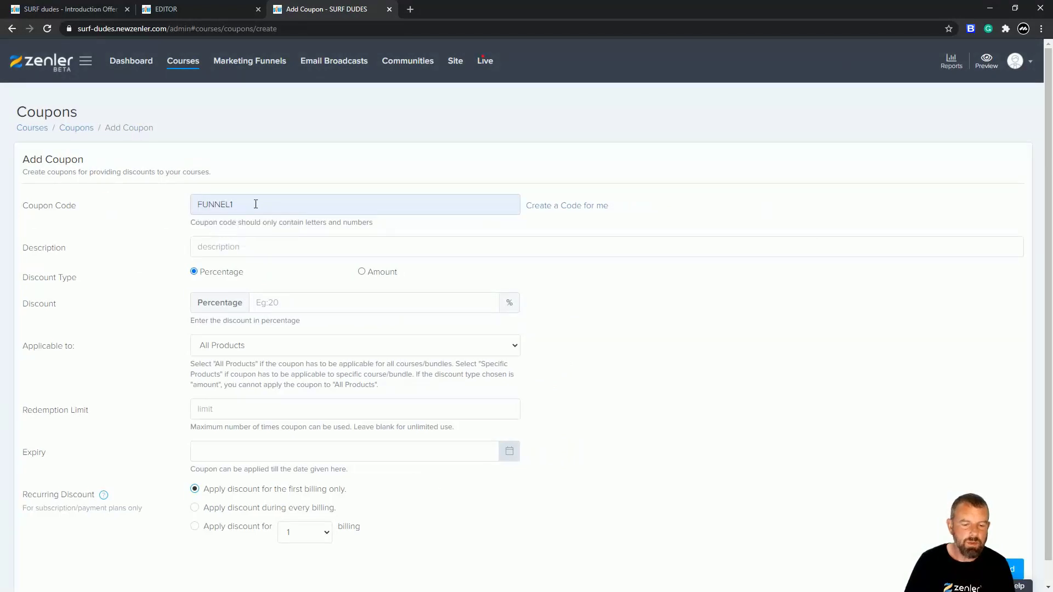
left_click(233, 244)
left_click(224, 275)
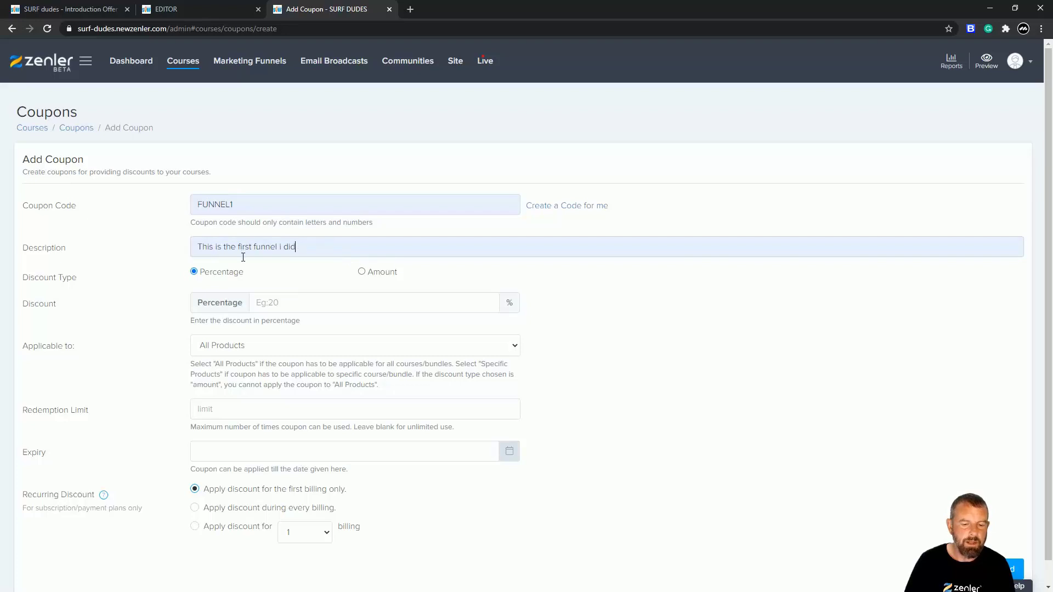
left_click(301, 304)
left_click(308, 329)
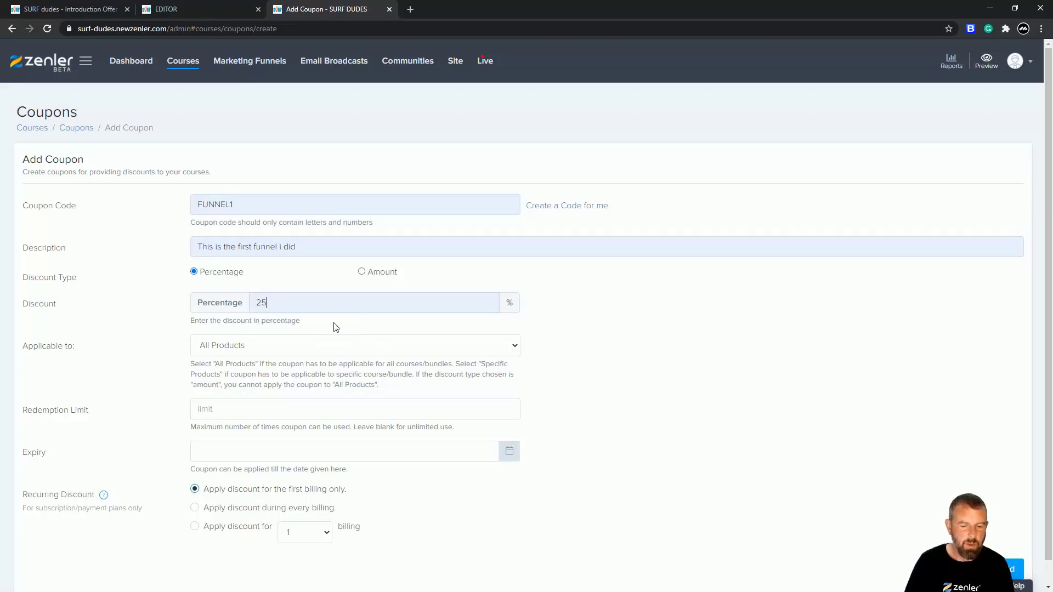
- Limit the coupon to specific products and select the course "Surfing for beginners starting the Journey"
left_click(509, 349)
left_click(238, 376)
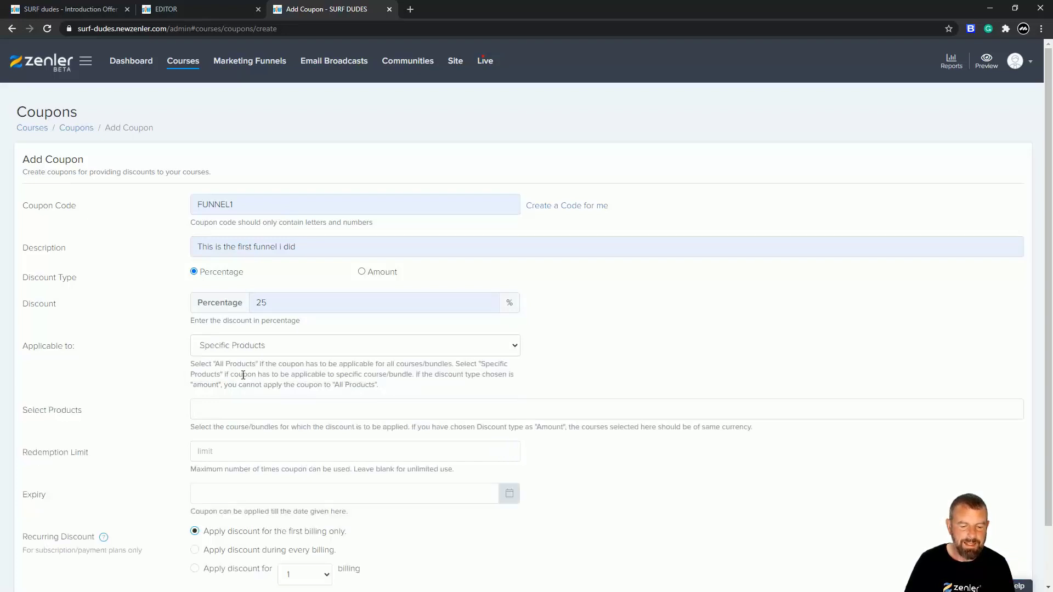
left_click(201, 408)
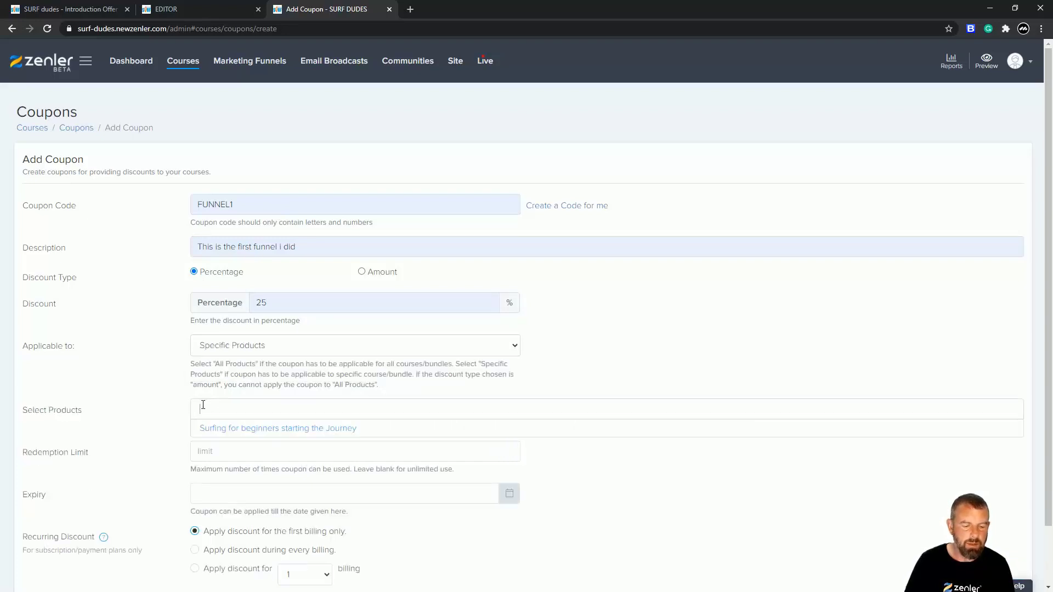
left_click(233, 430)
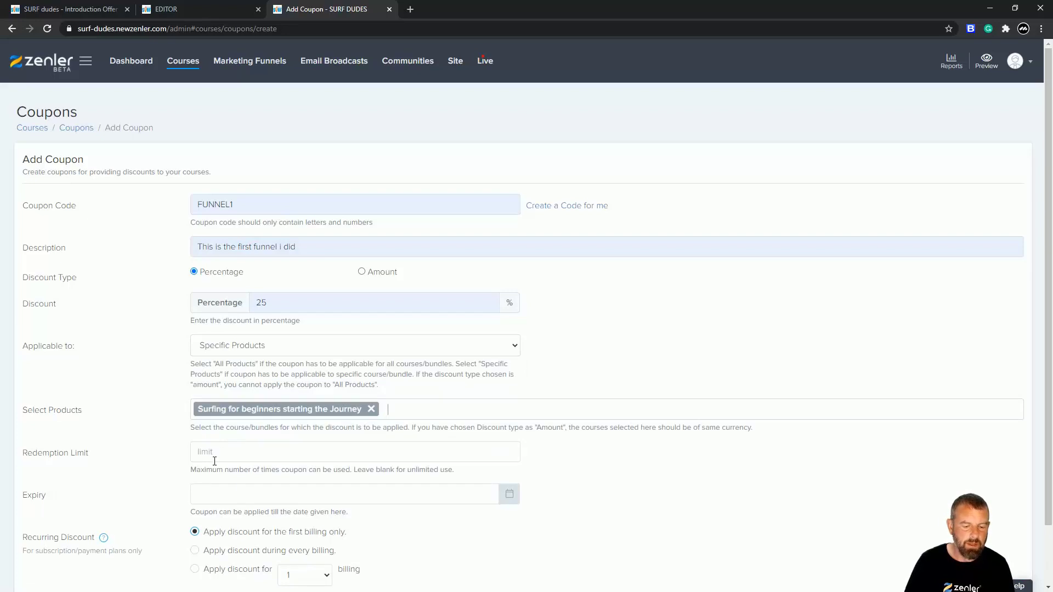
- Leave the redemption limit blank, set the coupon's expiry date to 20 September 2020 and add the coupon
left_click(292, 449)
scroll(224, 401, "down", 1)
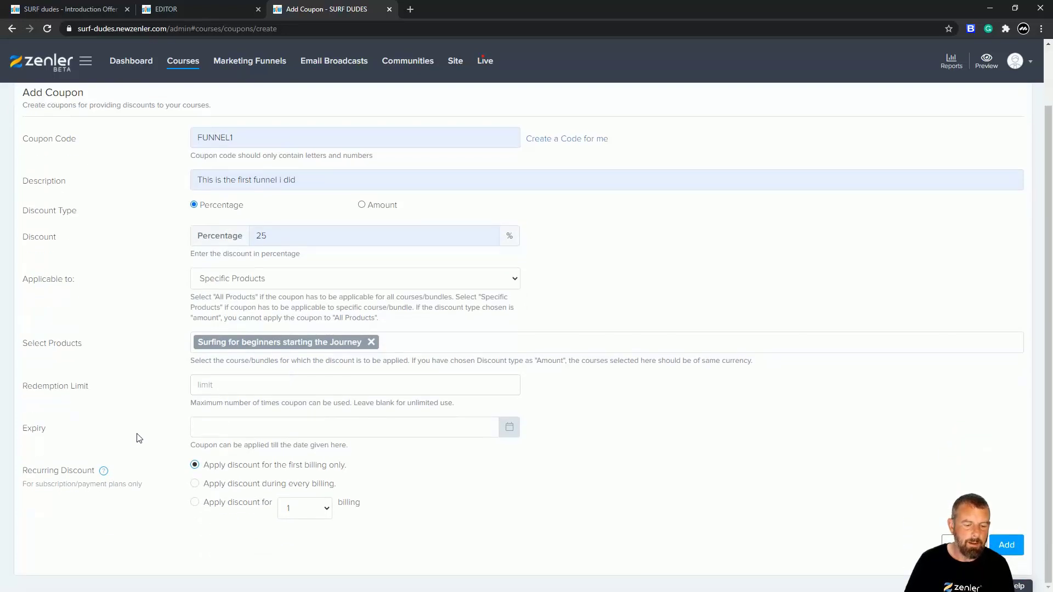
left_click(510, 430)
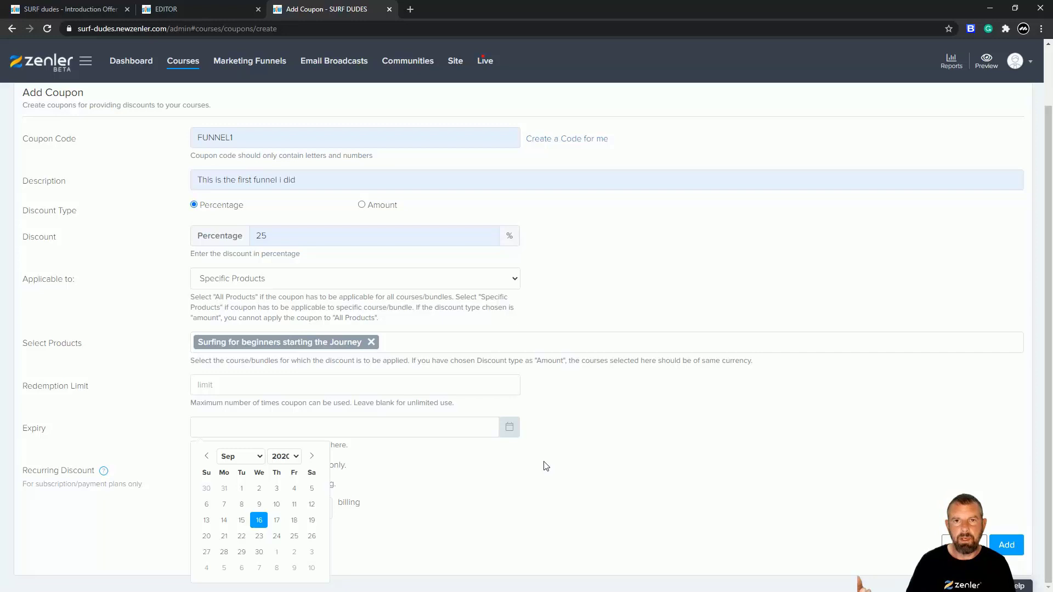
left_click(206, 536)
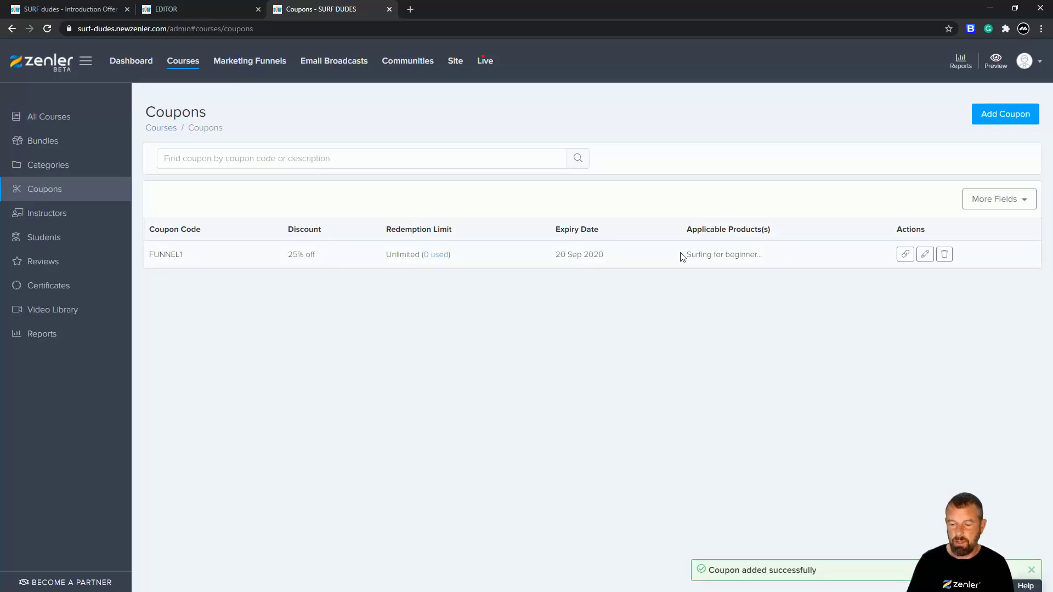
- Copy the course URL for the FUNNEL1 coupon and close its link window
left_click(905, 255)
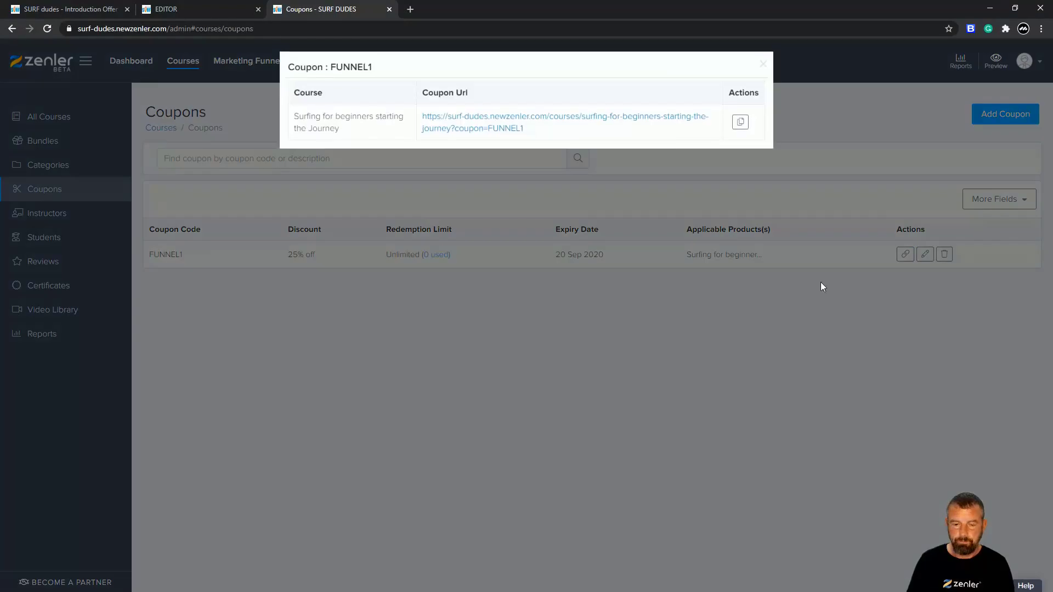
left_click(740, 126)
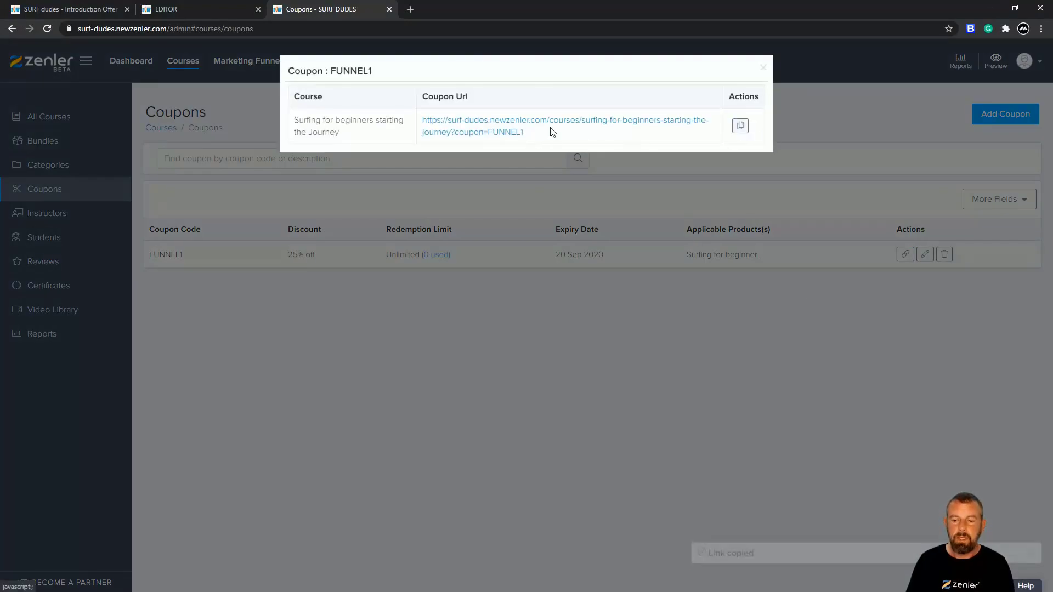
left_click(762, 68)
- Return to the Video 3 page editor and replace the 25% offer button's link with the copied coupon URL
left_click(92, 12)
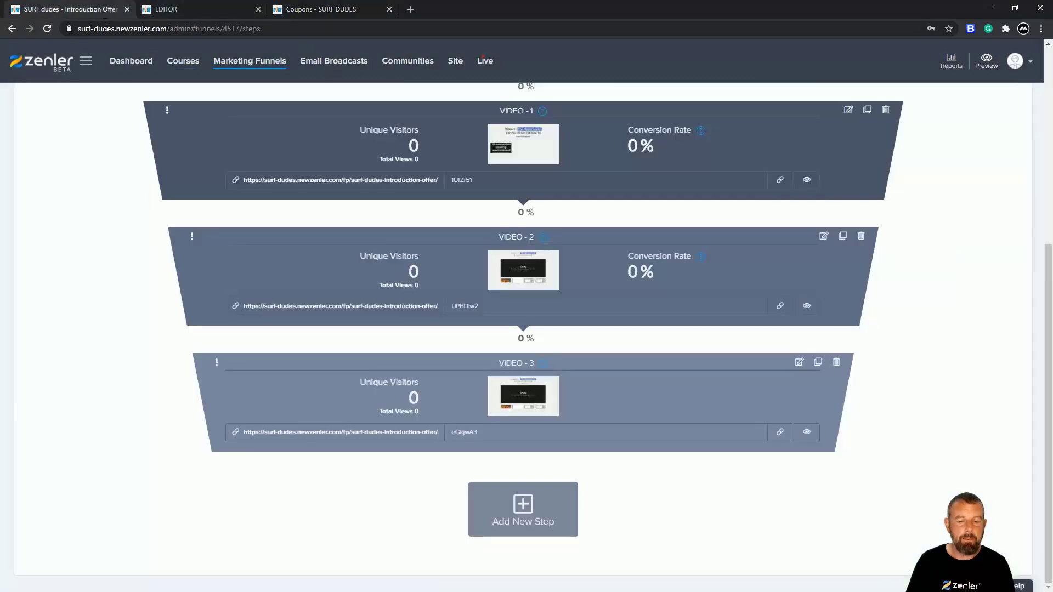
left_click(166, 9)
scroll(402, 286, "down", 1)
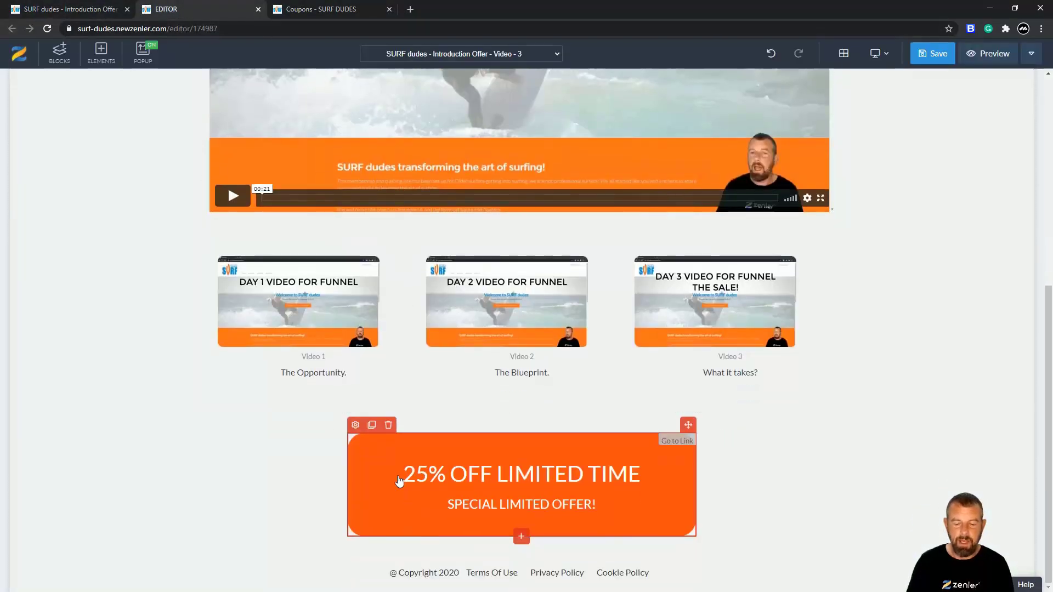
left_click(355, 425)
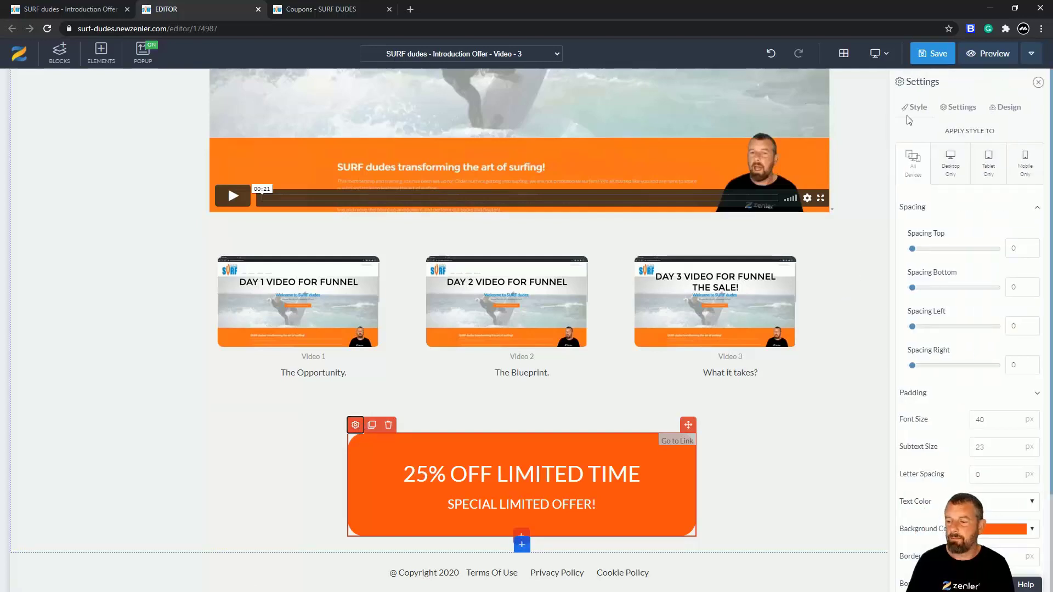
left_click(959, 108)
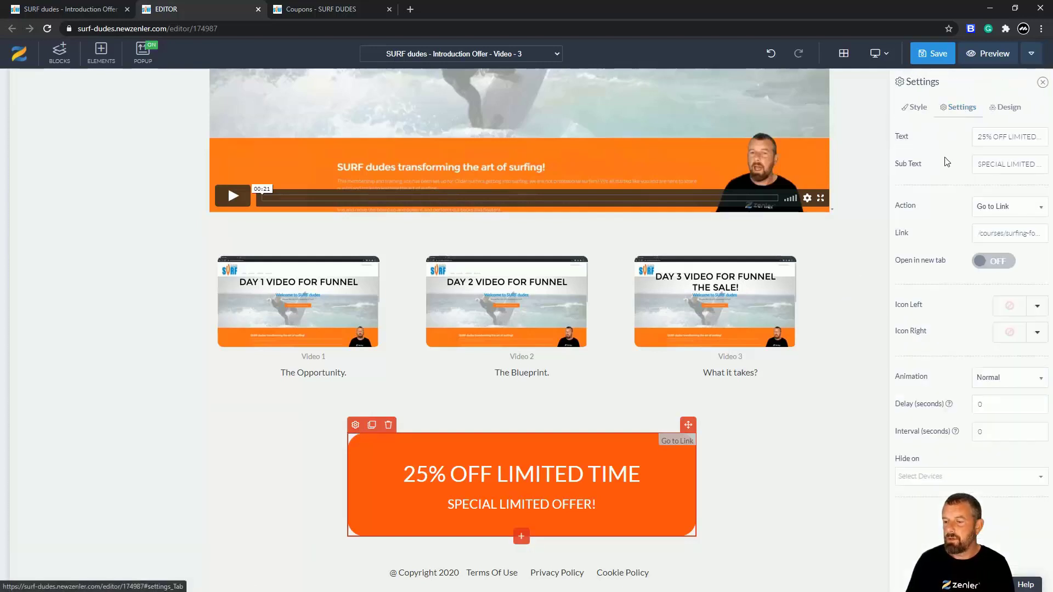
triple_click(977, 234)
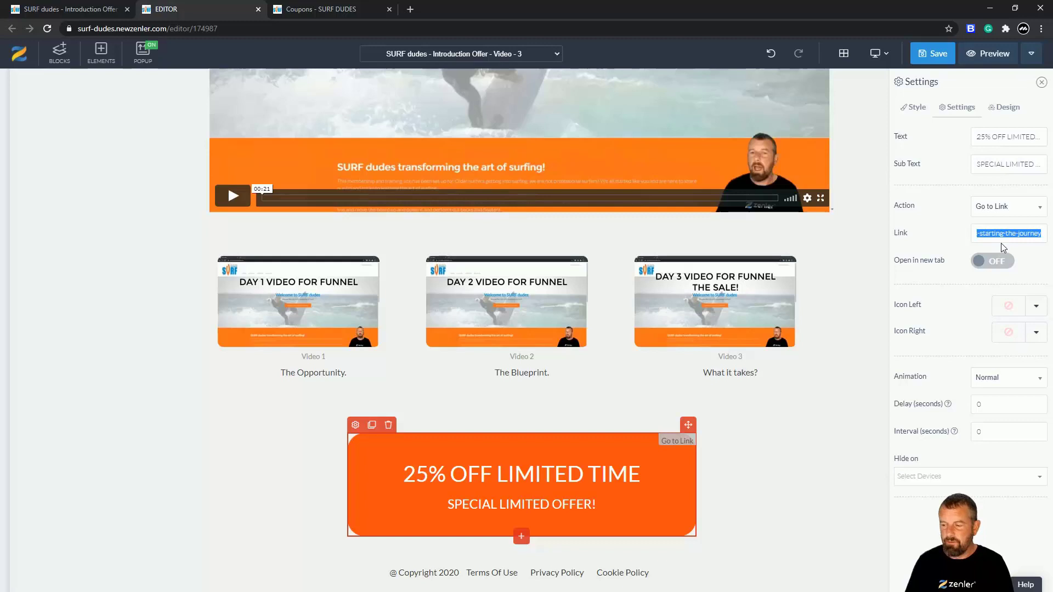
key("BackSpace")
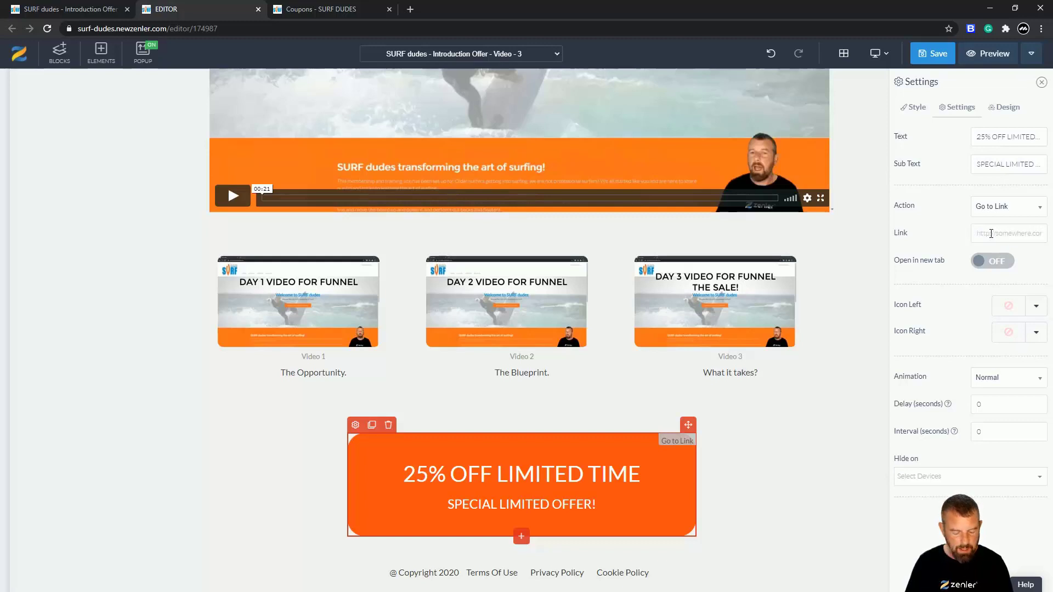
key("ctrl+v")
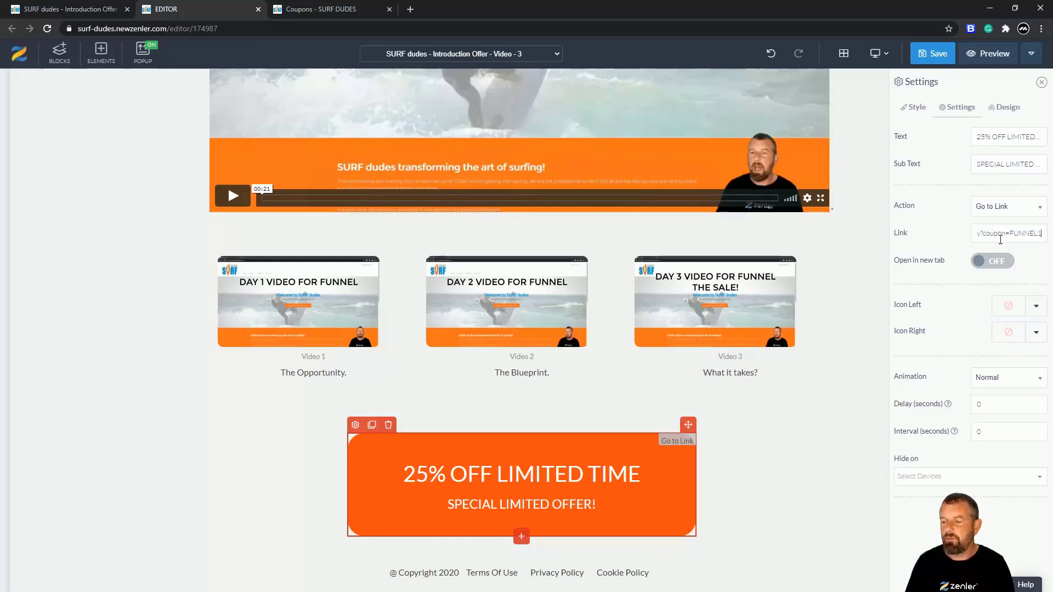
- Remove the domain from the button link so it starts with /courses, check the coupon ending and save the page
left_click_drag(997, 235, 1027, 242)
left_click(997, 236)
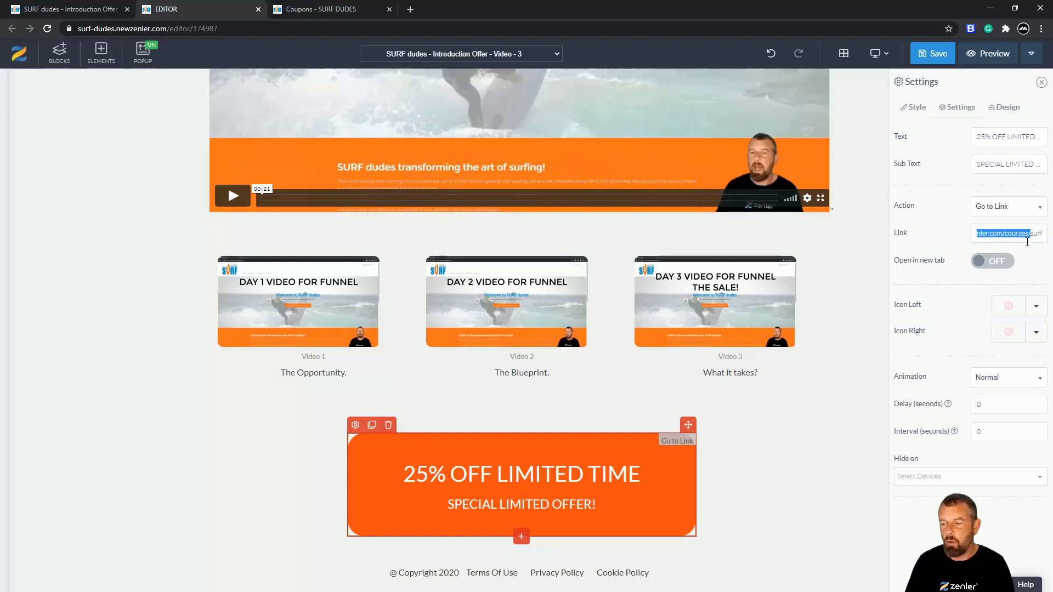
left_click(986, 235)
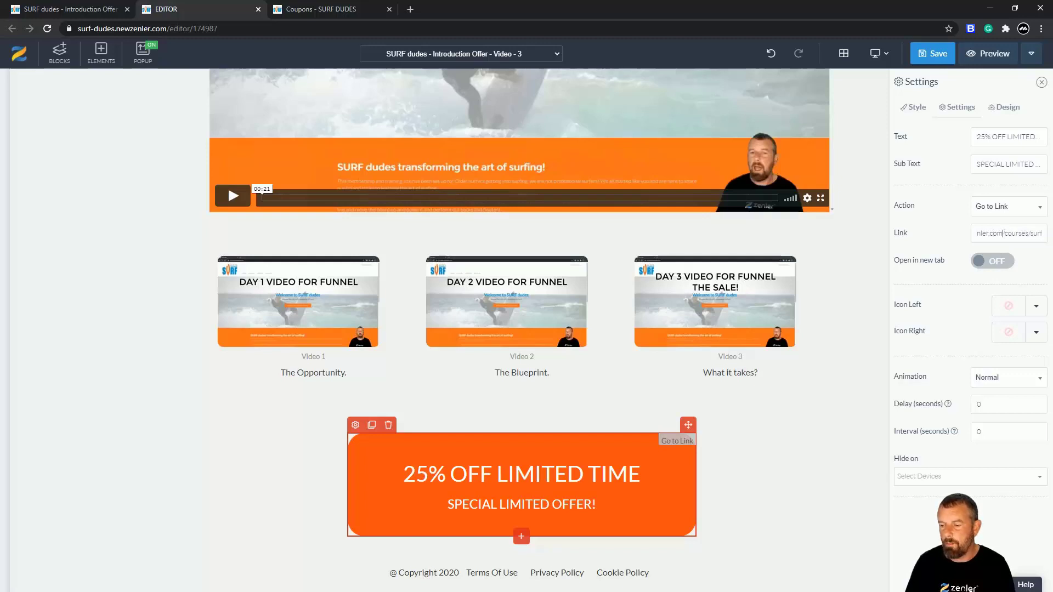
left_click_drag(1003, 235, 960, 235)
left_click(958, 235)
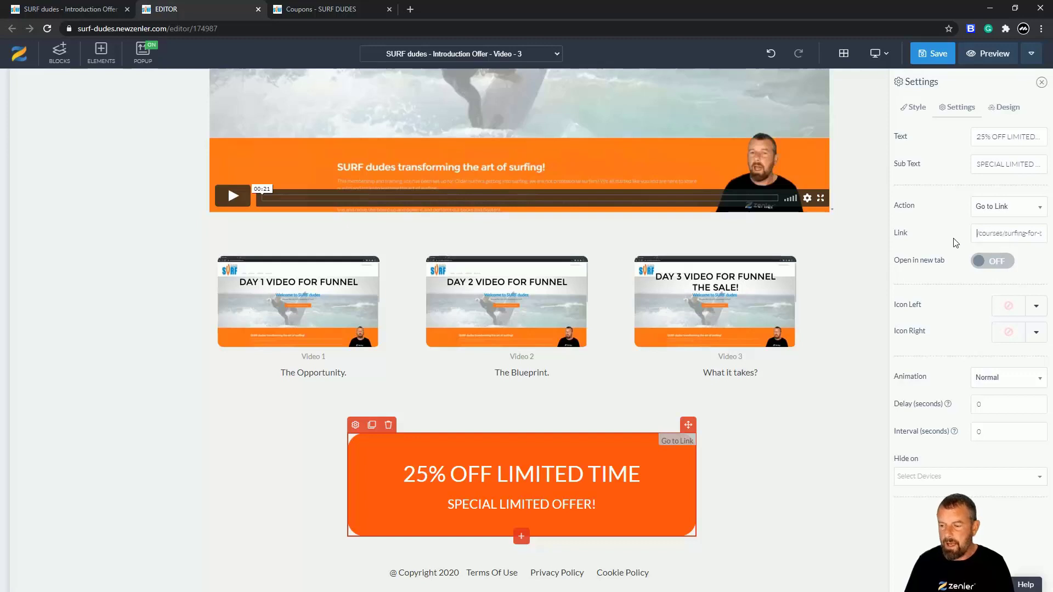
mouse_move(999, 235)
left_mouse_down()
mouse_move(1023, 235)
mouse_move(1002, 243)
left_mouse_up()
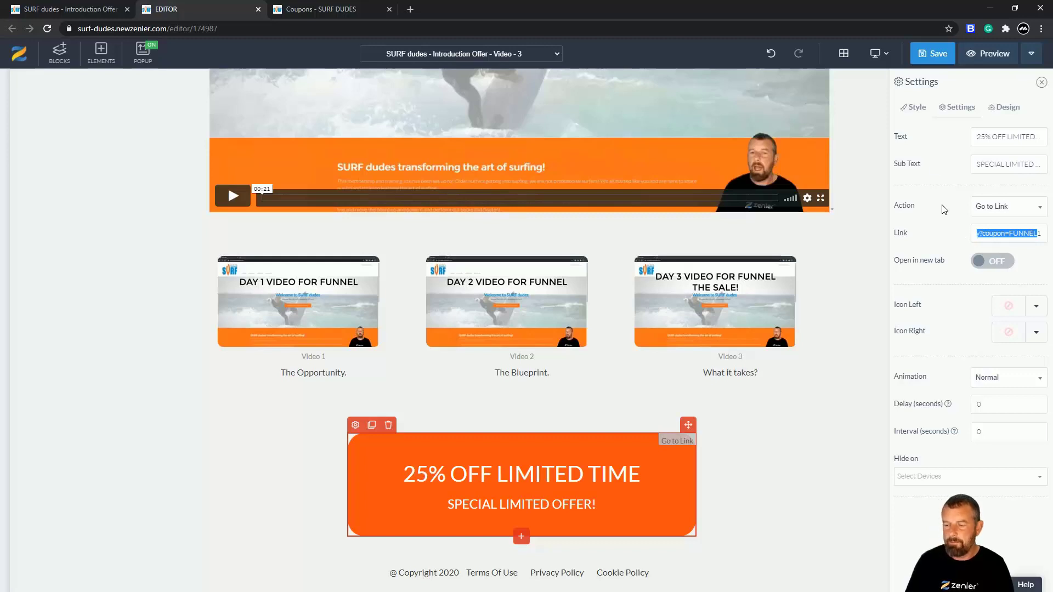
left_click(936, 54)
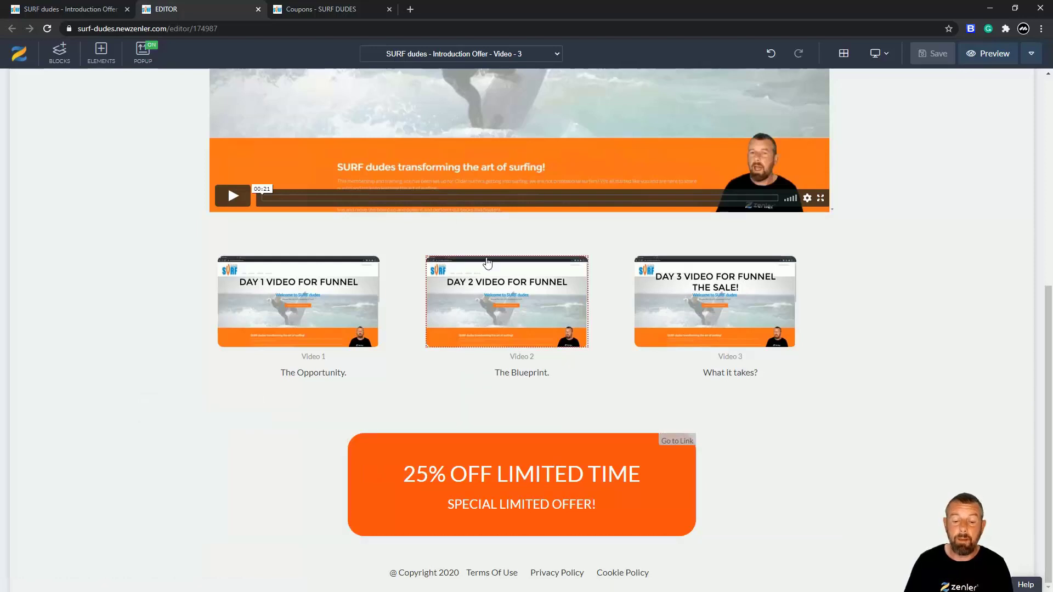
- Add the countdown timer with dark blue number boxes directly below the main video
left_click(102, 54)
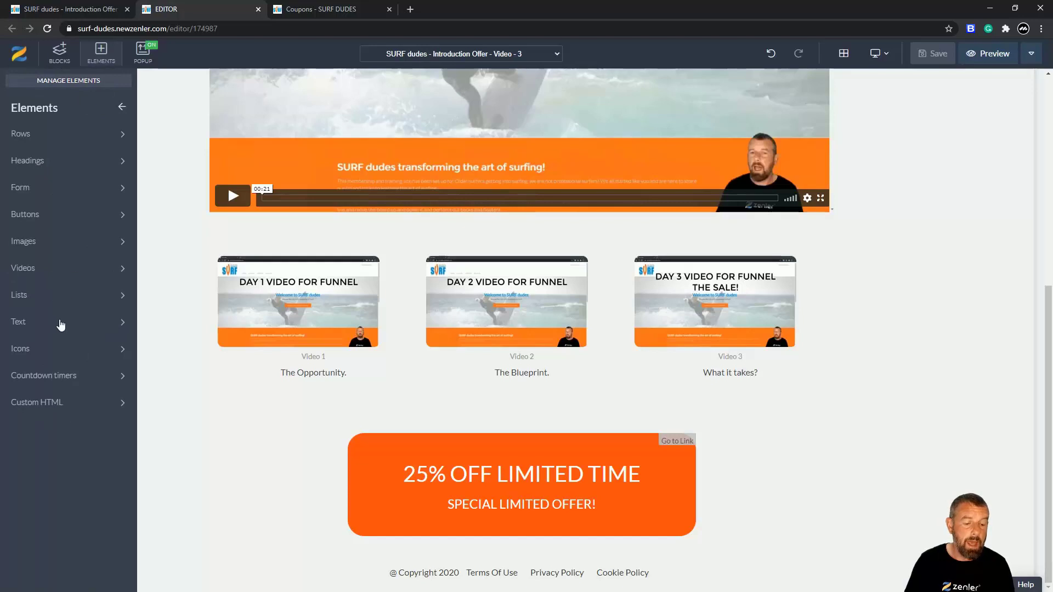
left_click(54, 377)
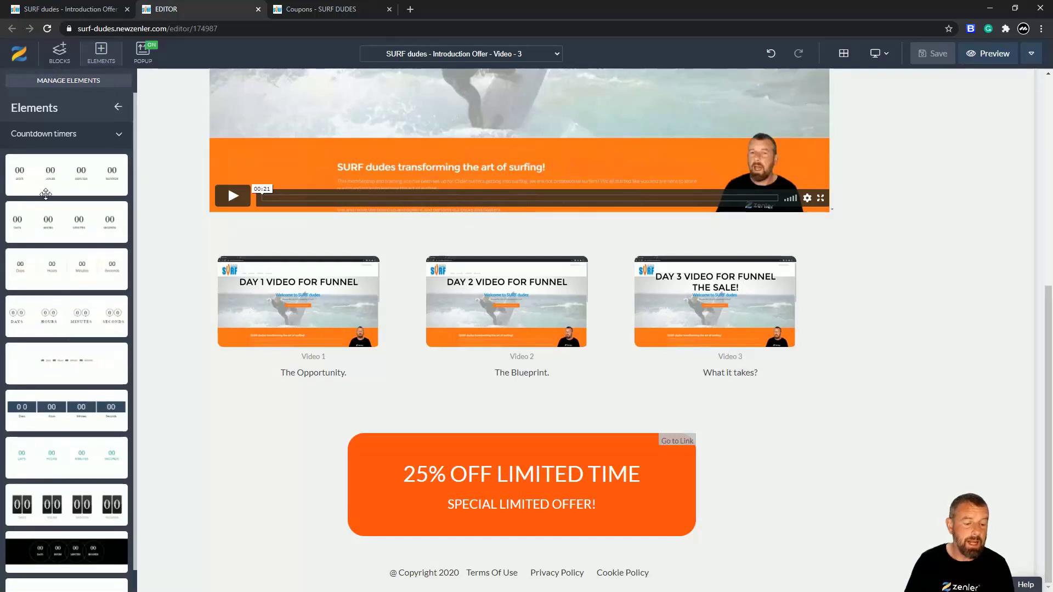
left_click_drag(42, 411, 501, 219)
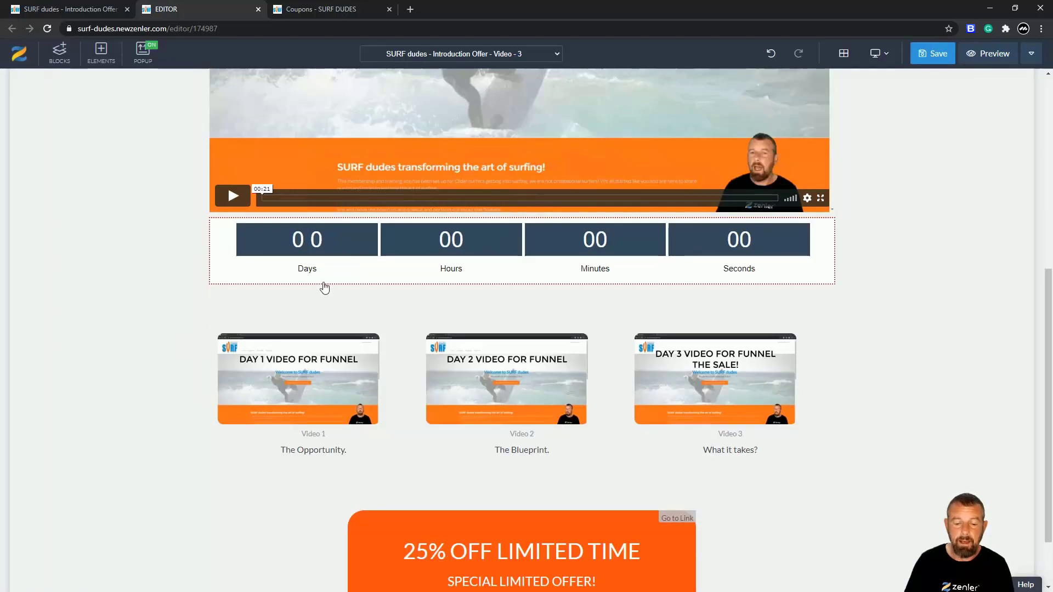
- Insert a Heading 1 element between the main video and the countdown timer
left_click(101, 54)
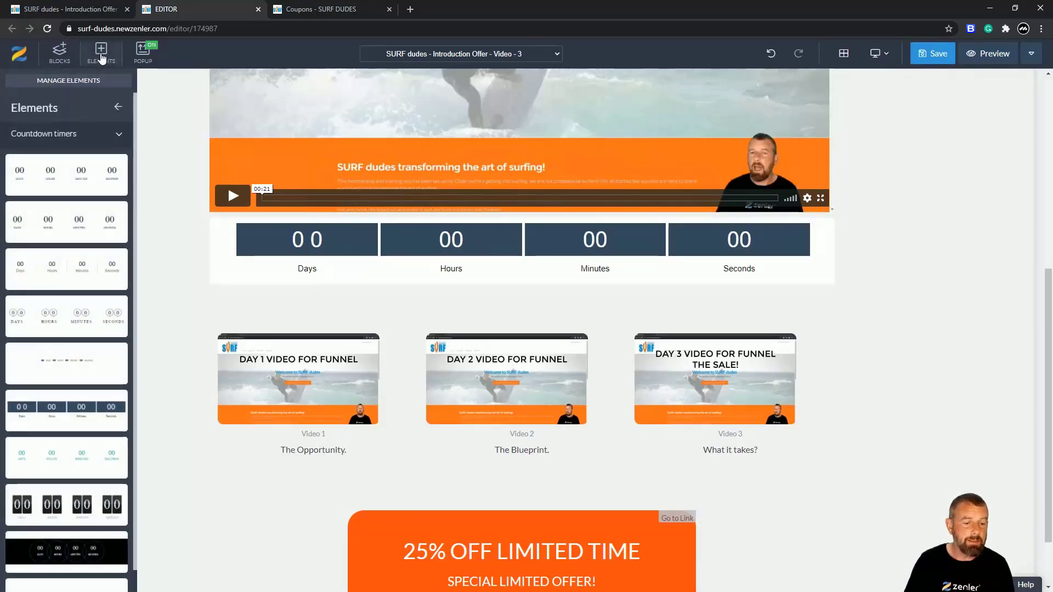
left_click(119, 134)
left_click(62, 163)
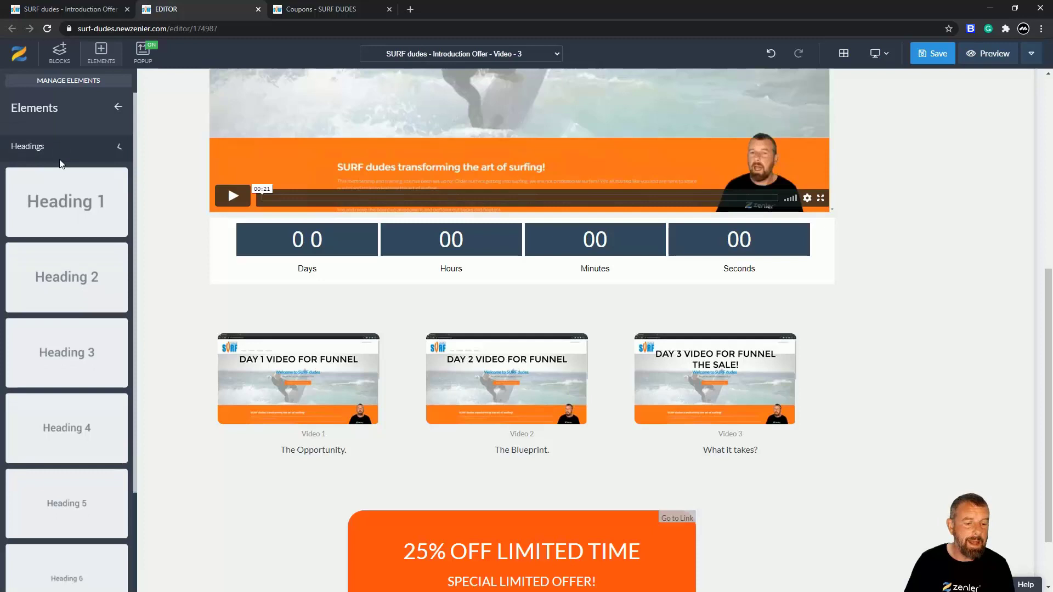
left_click_drag(57, 192, 485, 243)
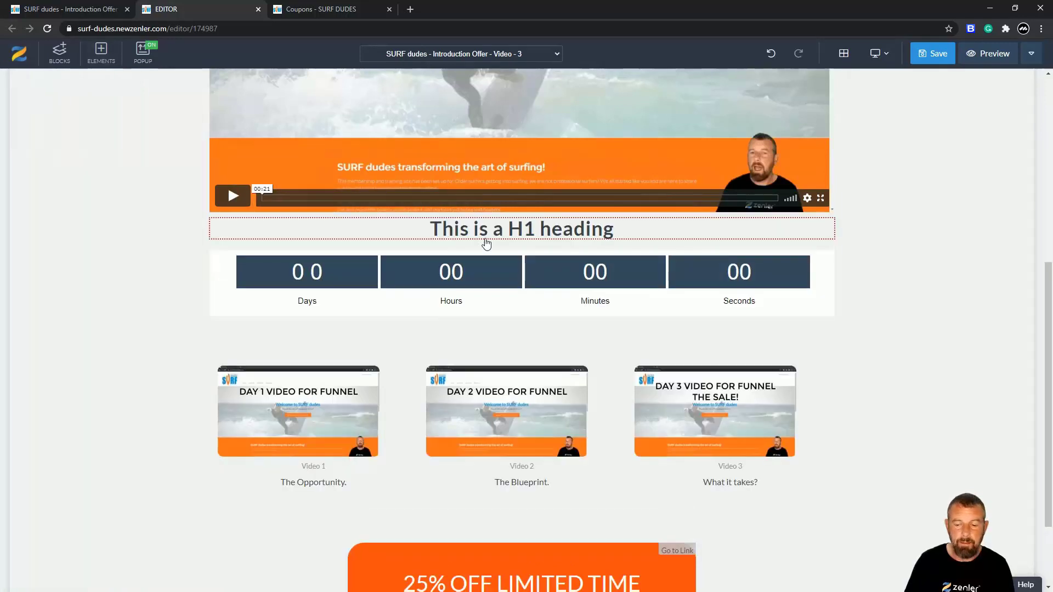
- Replace the new heading's text with "25% OFFER EXPRIES SOON!"
left_click(530, 233)
triple_click(531, 233)
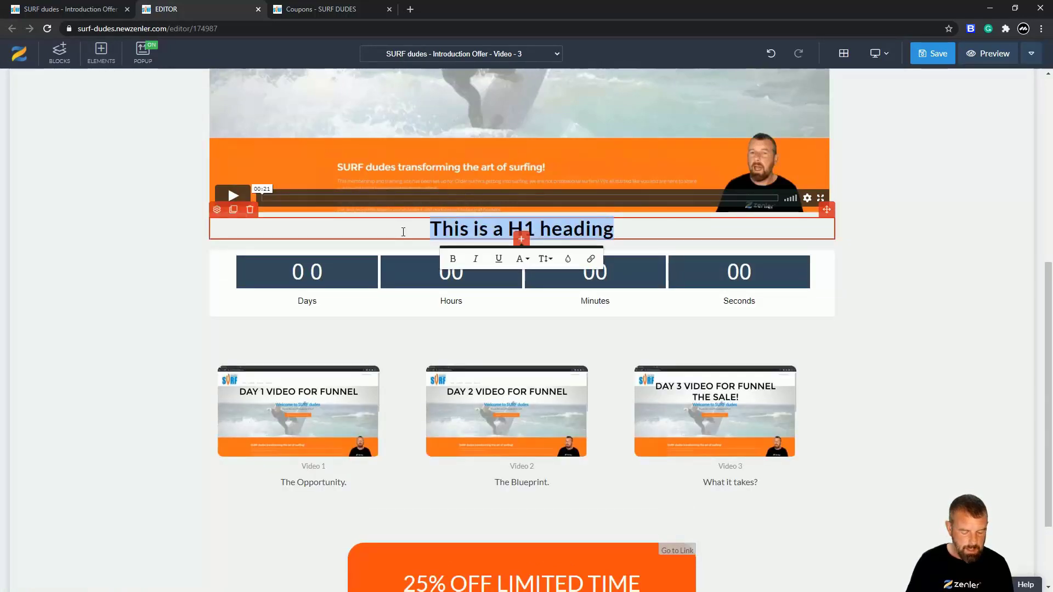
type("25% ")
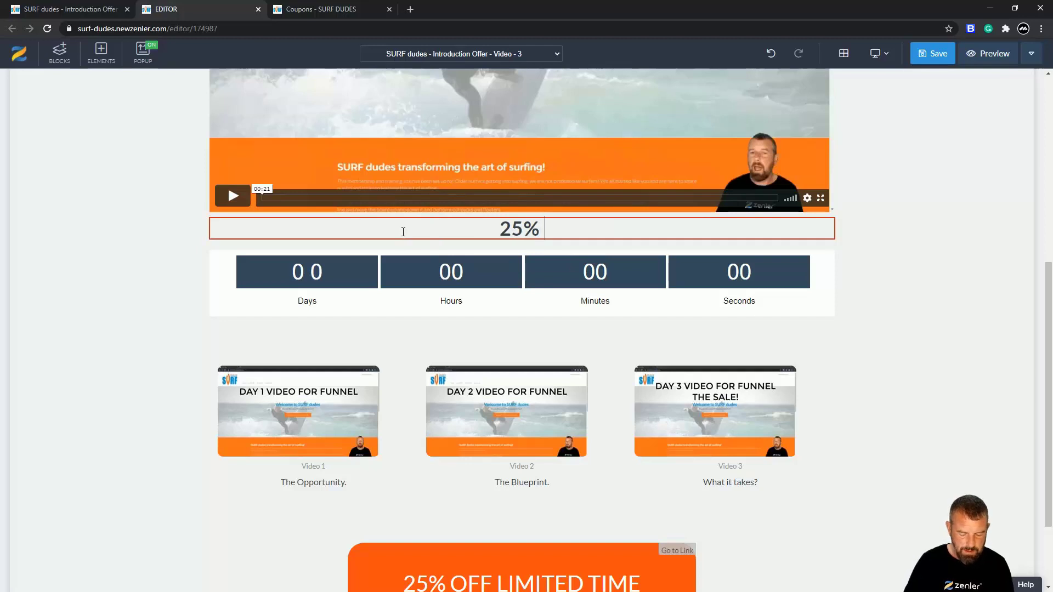
type("OFFER ")
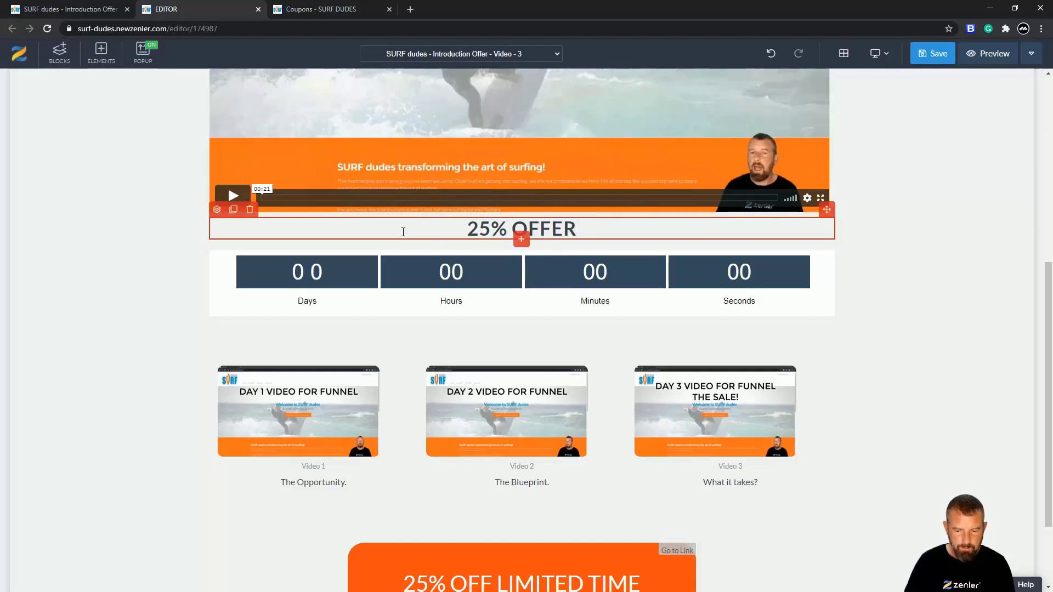
type("EXPRIES")
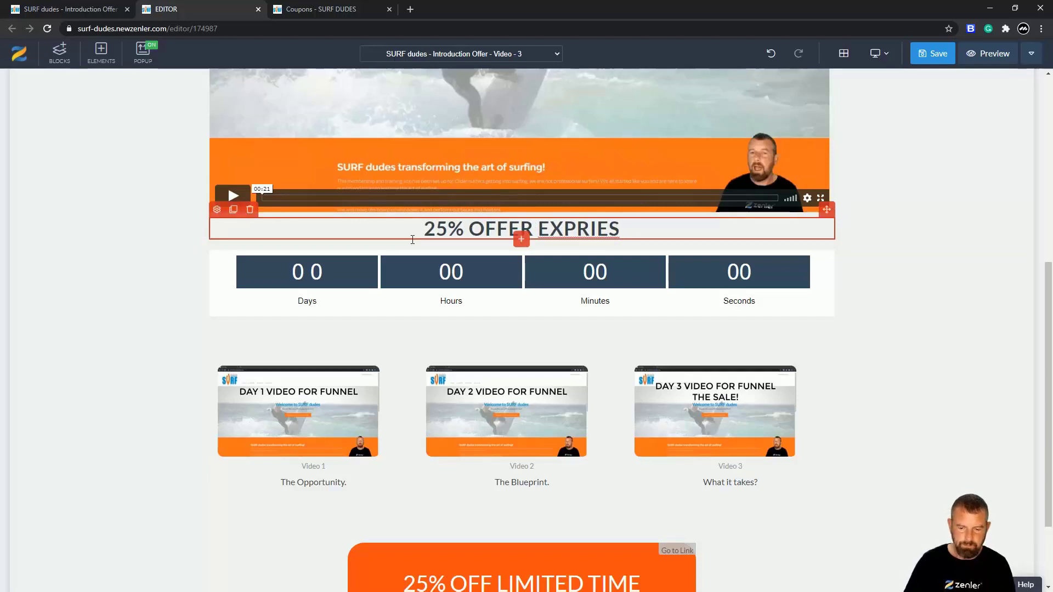
type(" S")
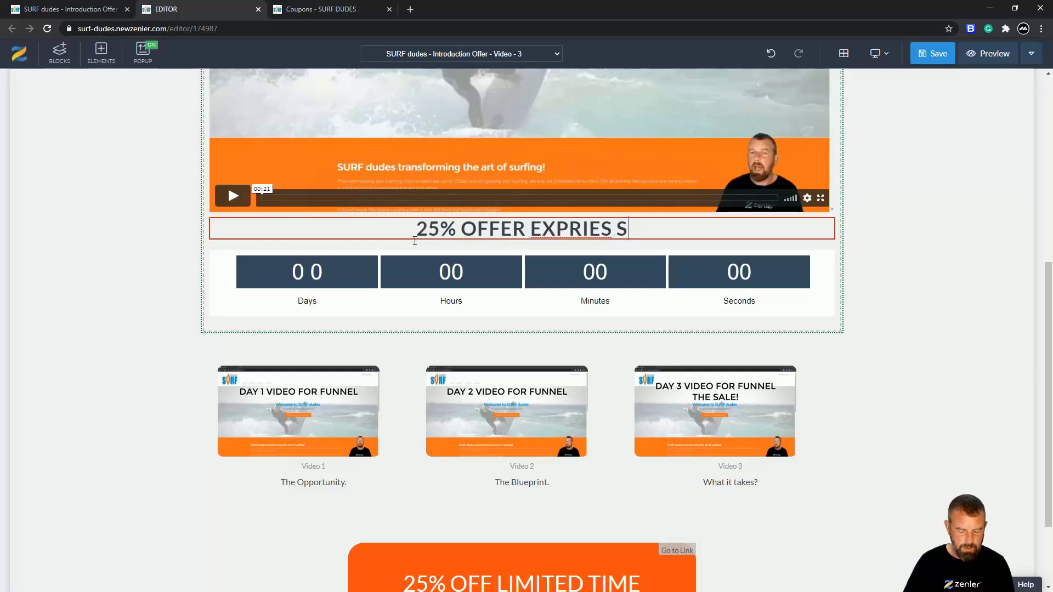
type("OON!")
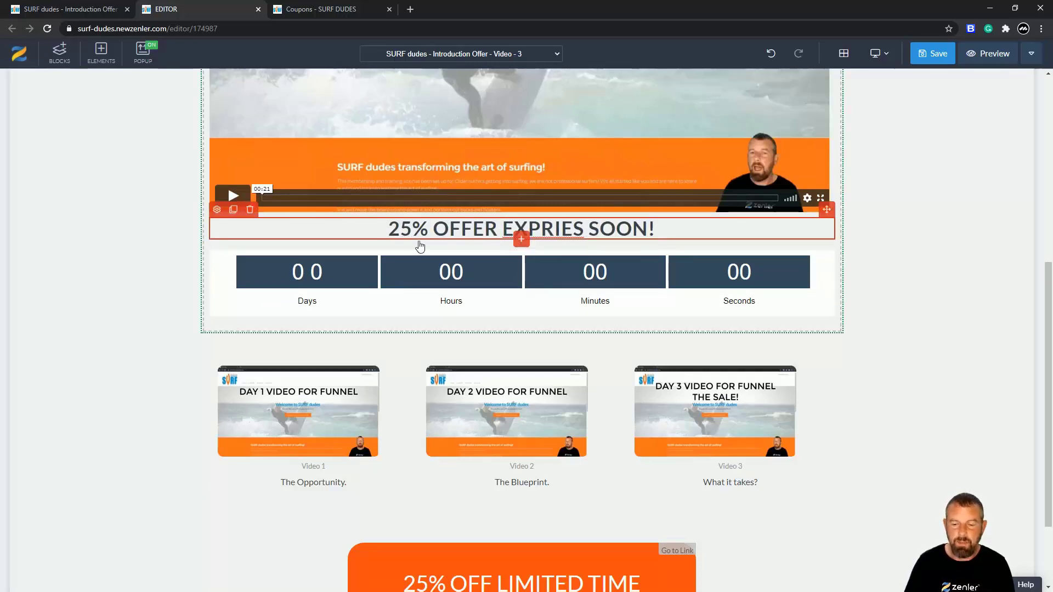
- Duplicate the orange "25% OFF LIMITED TIME" offer button
left_click(381, 560)
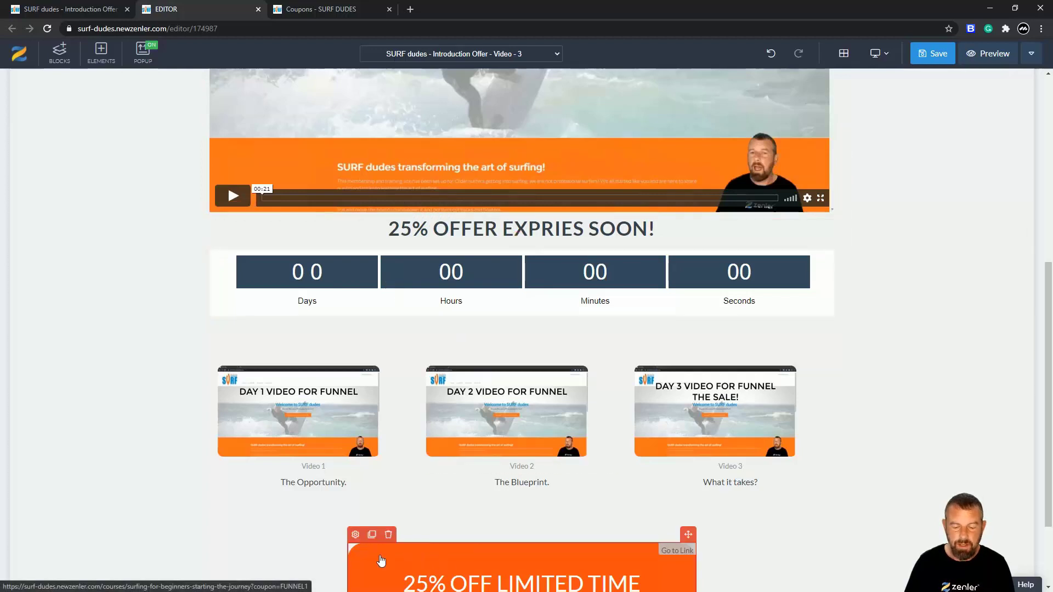
left_click(372, 536)
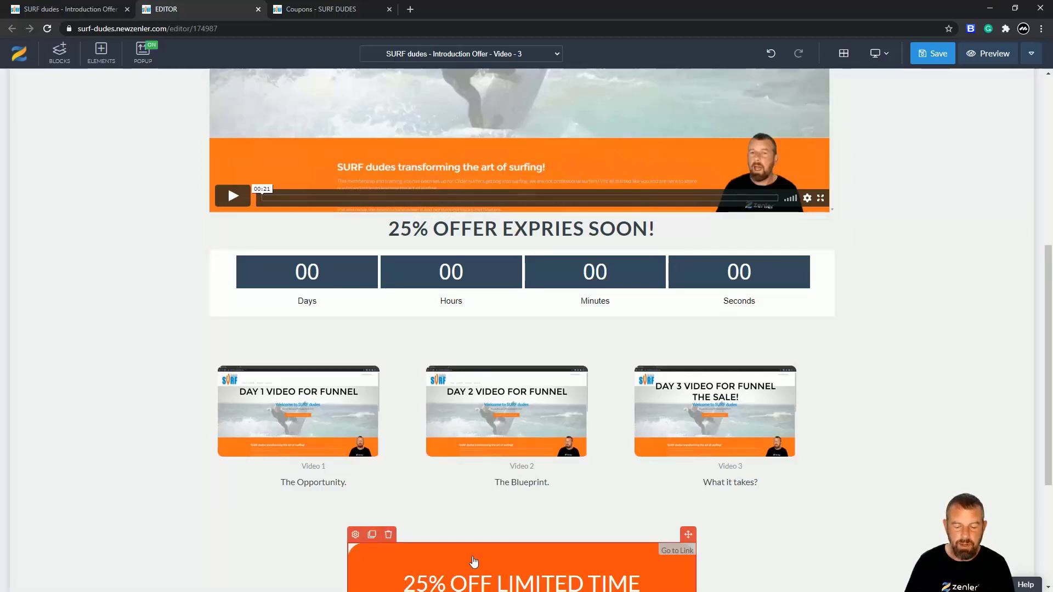
scroll(500, 463, "down", 4)
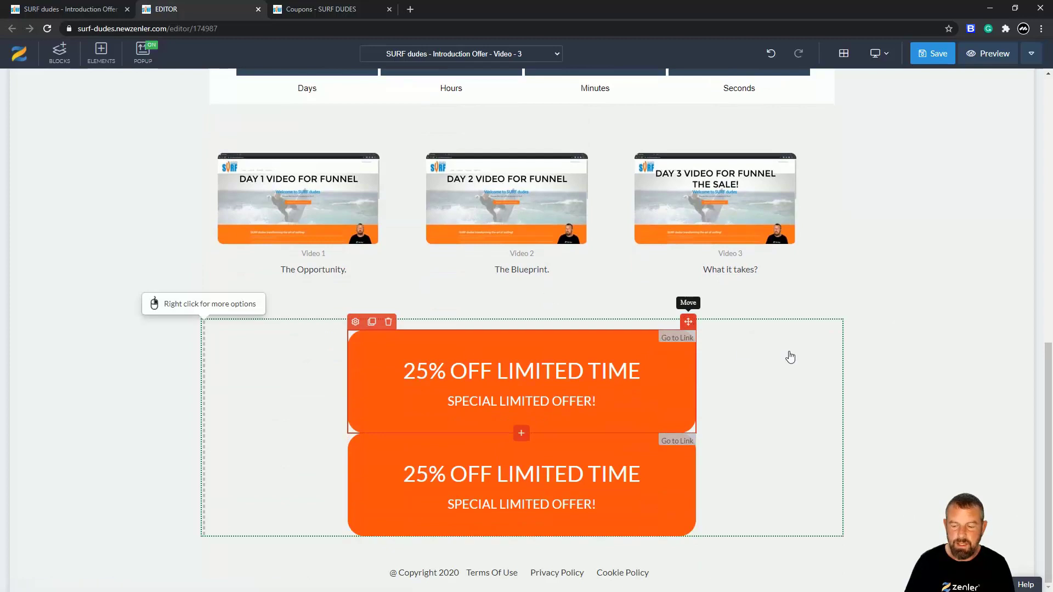
- Try to move the upper 25% off offer button into the area directly beneath the countdown timer
scroll(771, 388, "up", 2)
left_click_drag(688, 437, 640, 227)
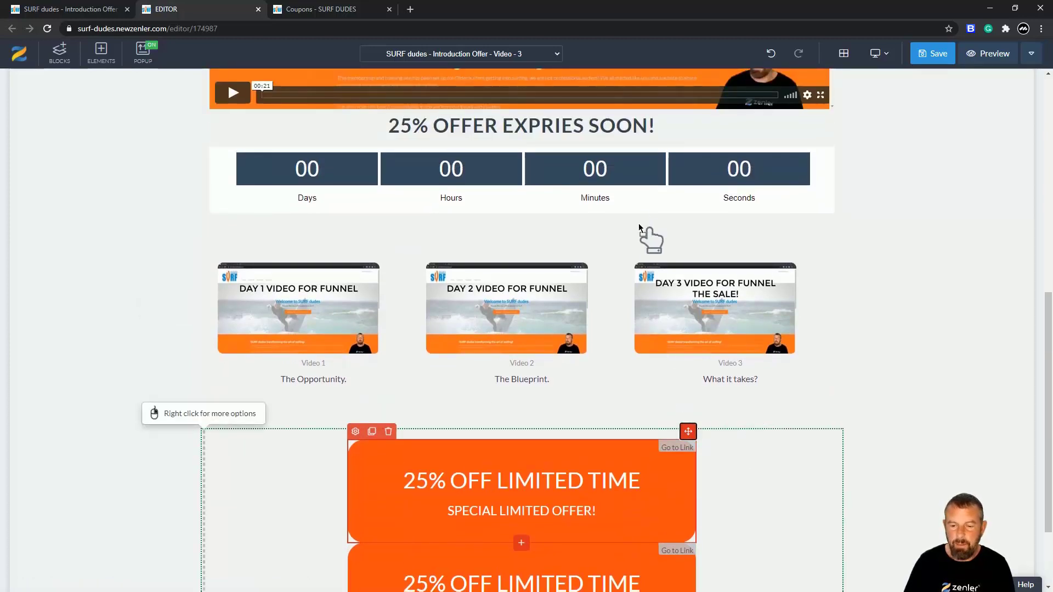
left_click_drag(514, 193, 689, 432)
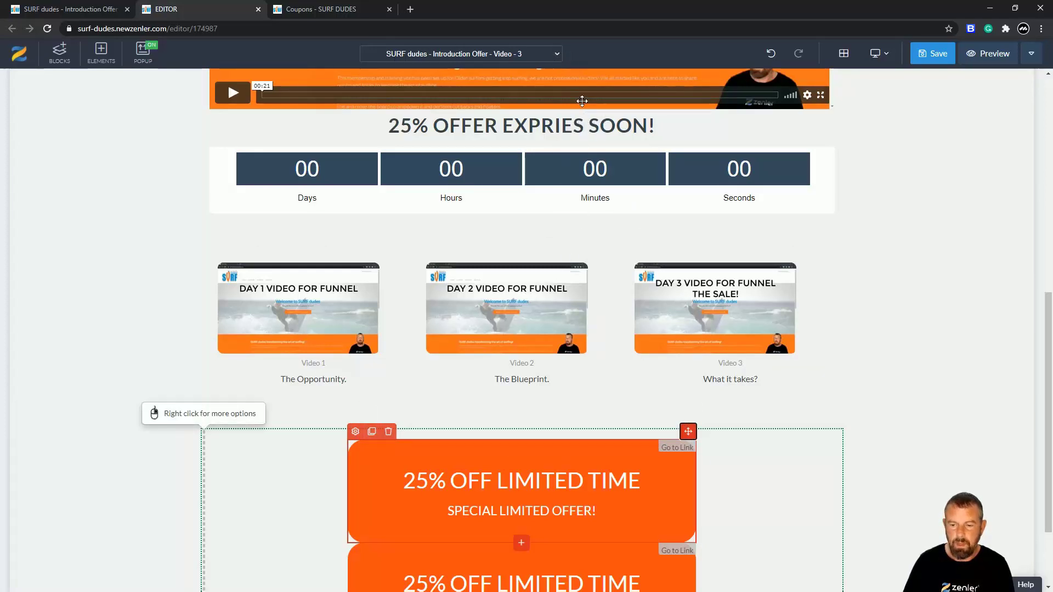
scroll(913, 285, "up", 3)
scroll(908, 399, "down", 3)
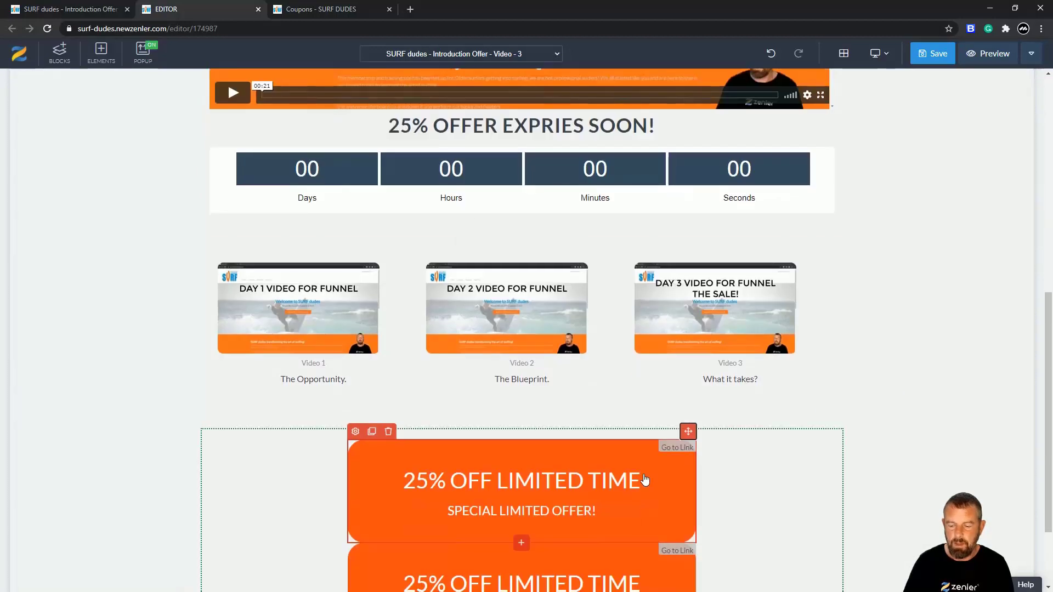
- Delete the upper of the two identical "25% OFF LIMITED TIME" buttons
left_click(388, 430)
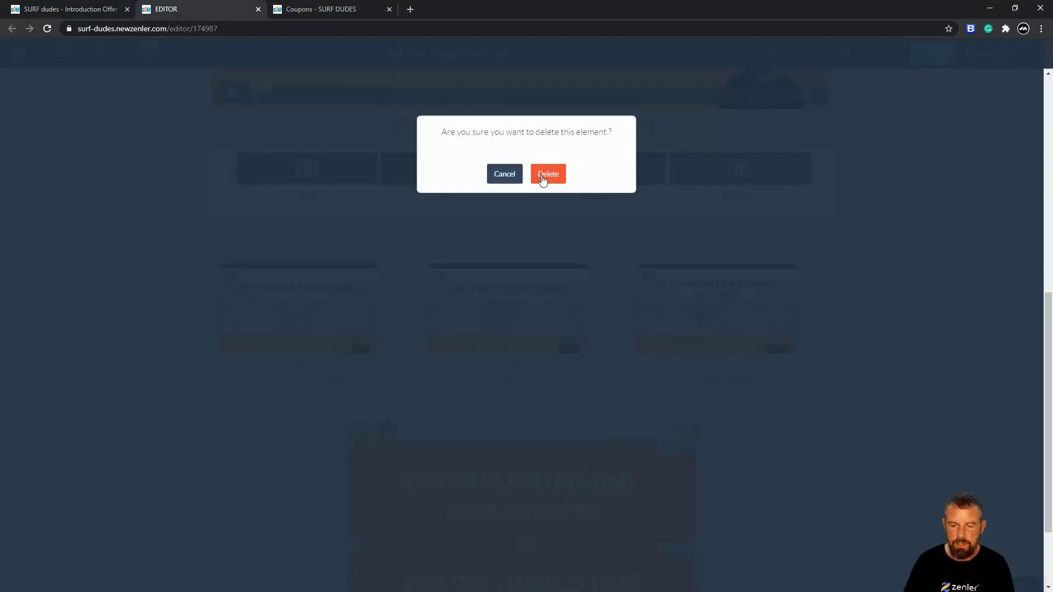
left_click(548, 172)
- Set the countdown timer to the Date Countdown type, ending on 2020-09-20 at 23:59
scroll(915, 326, "up", 3)
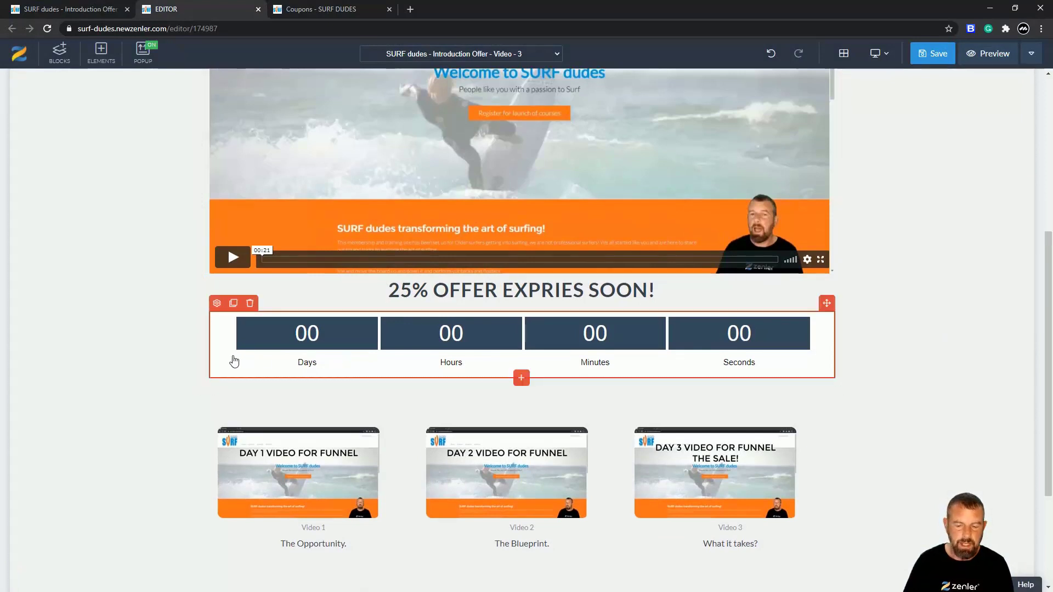
left_click(216, 303)
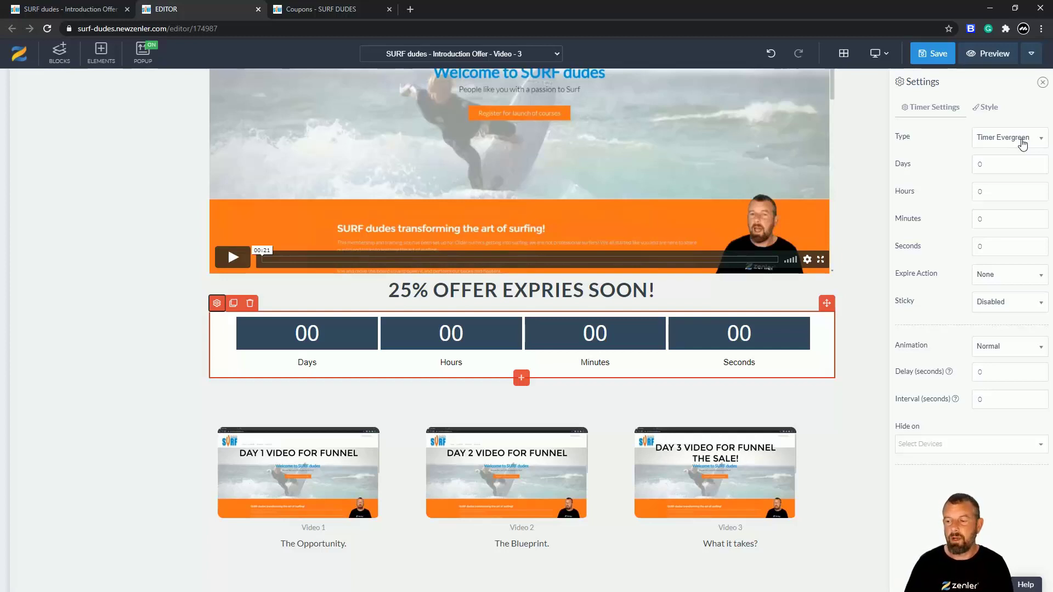
left_click(1040, 139)
left_click(995, 180)
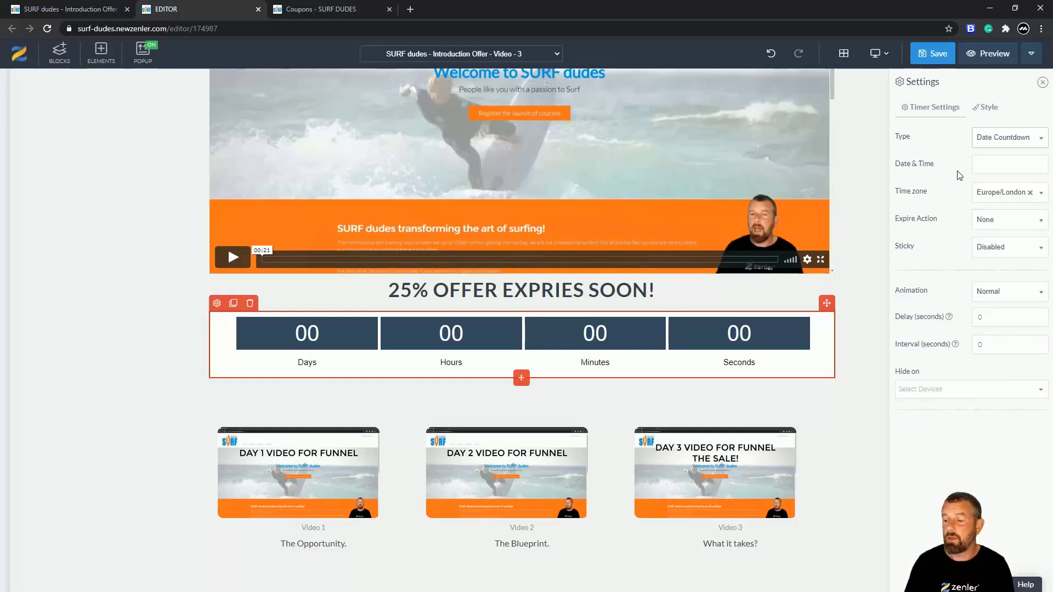
left_click(1004, 165)
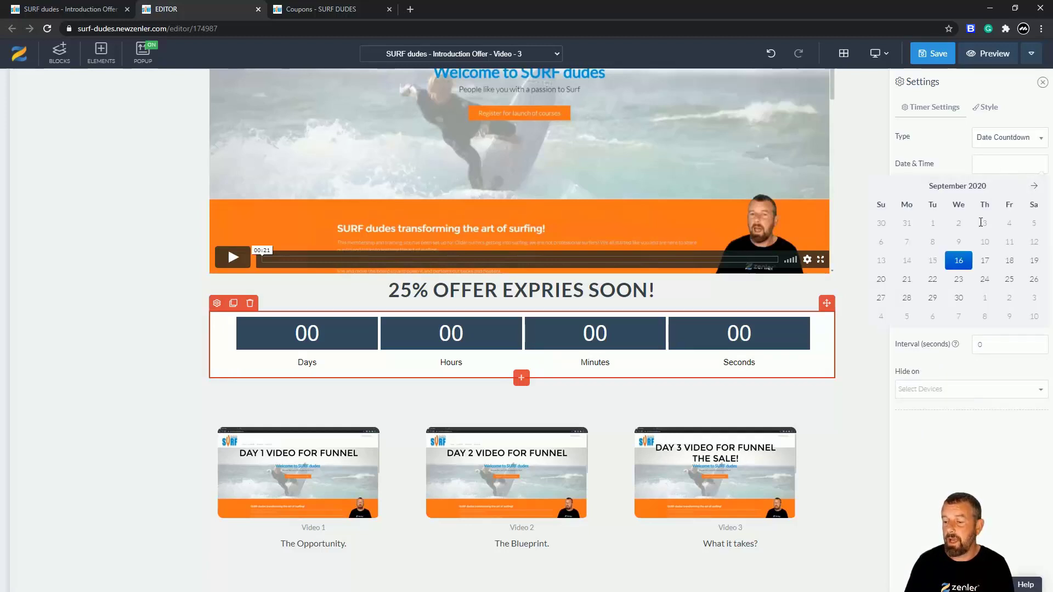
left_click(881, 281)
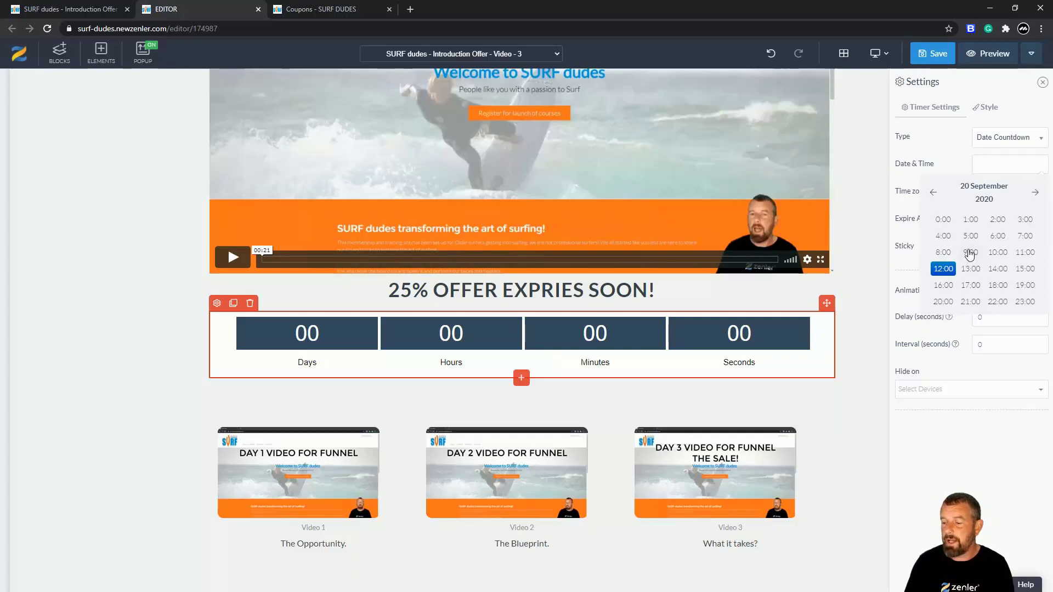
left_click(1024, 303)
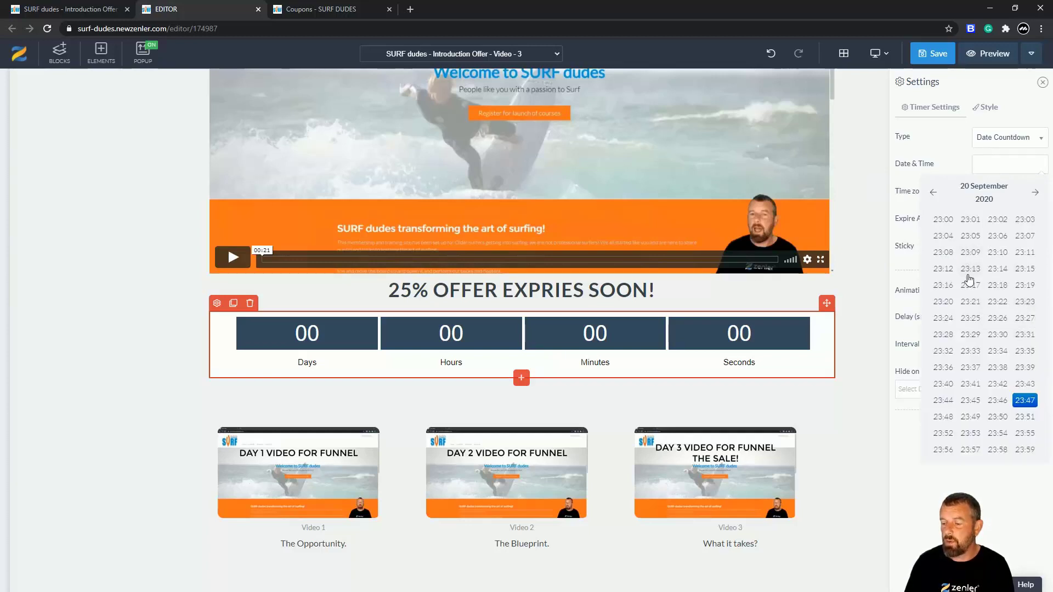
left_click(1025, 447)
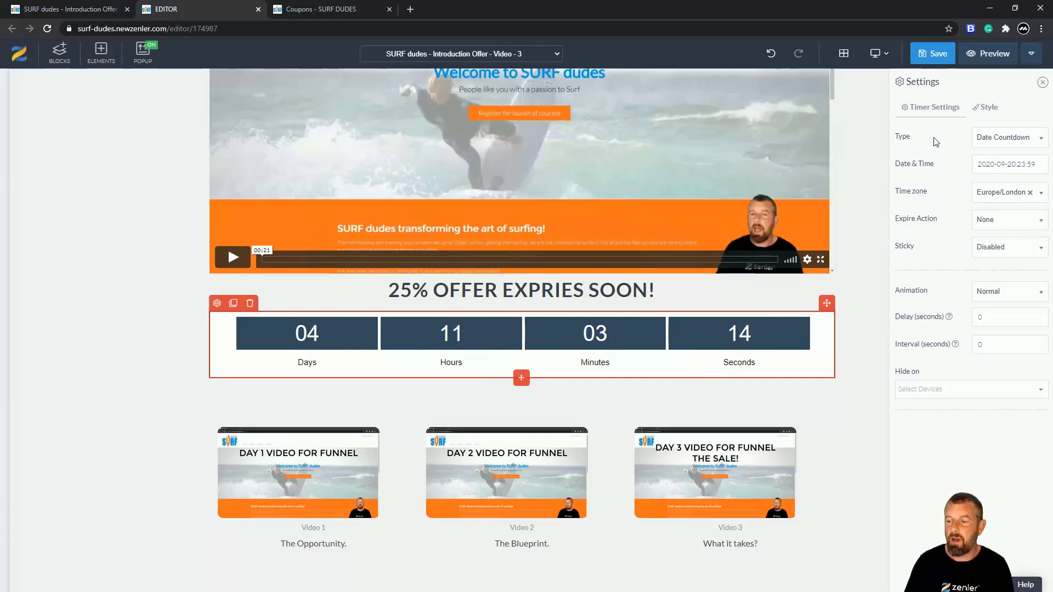
- Change the timer's digit background color to the saved orange-red swatch that matches the offer button
left_click(985, 110)
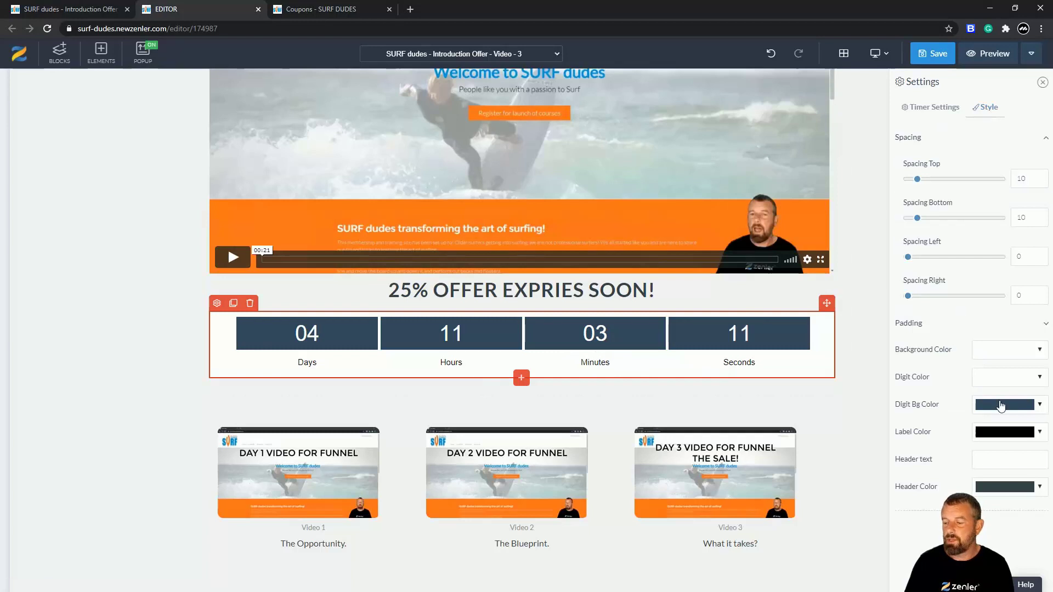
left_click(1038, 404)
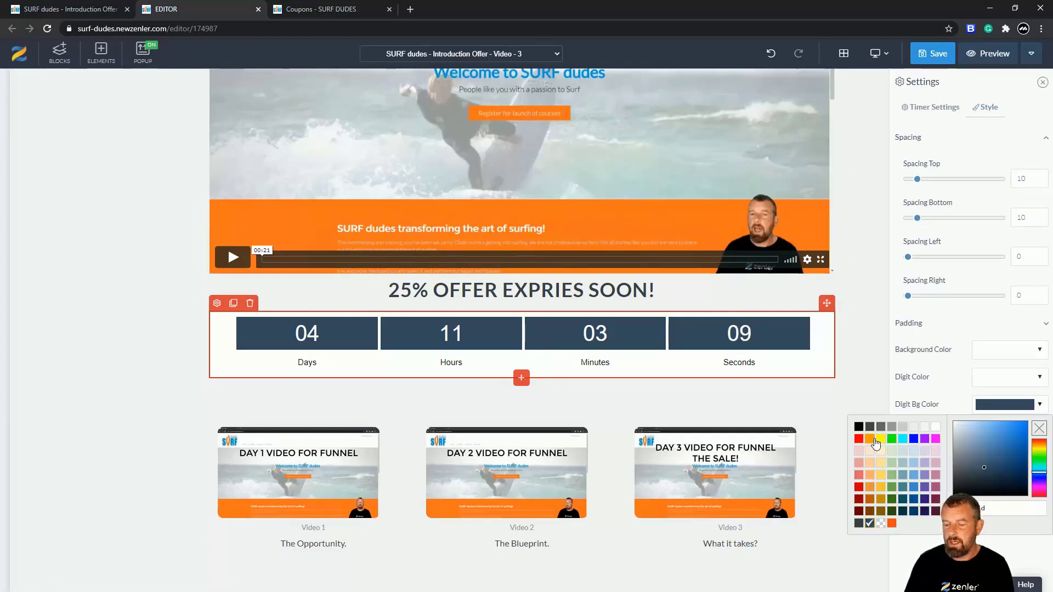
left_click(869, 439)
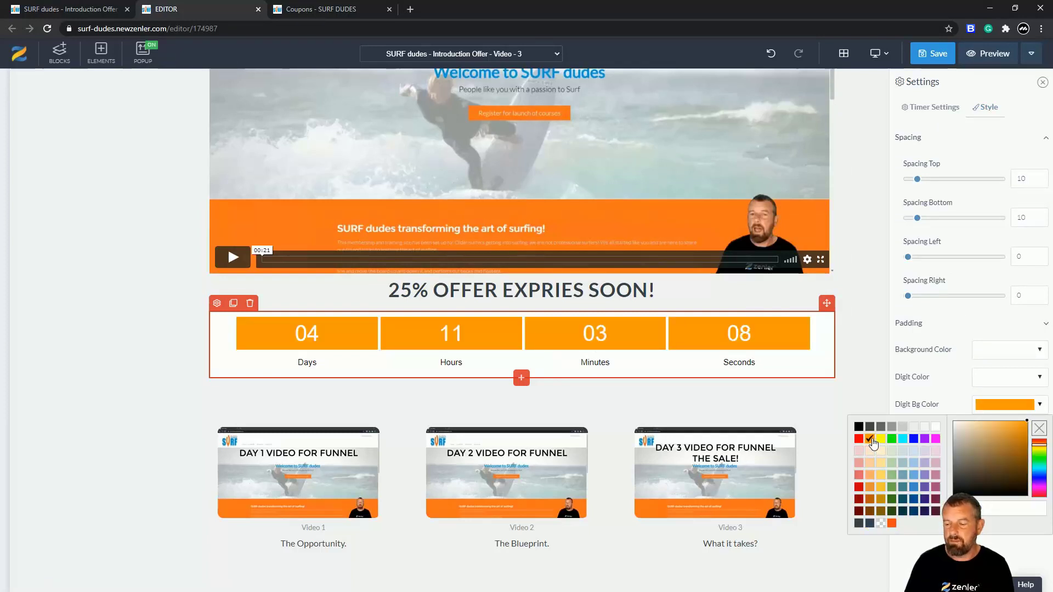
left_click(952, 327)
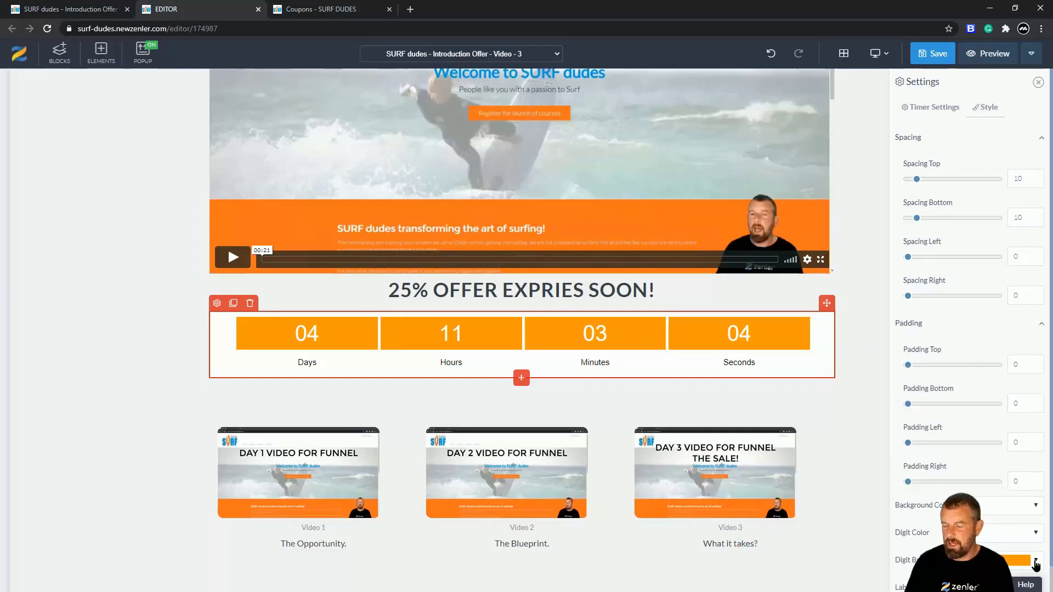
left_click(1035, 562)
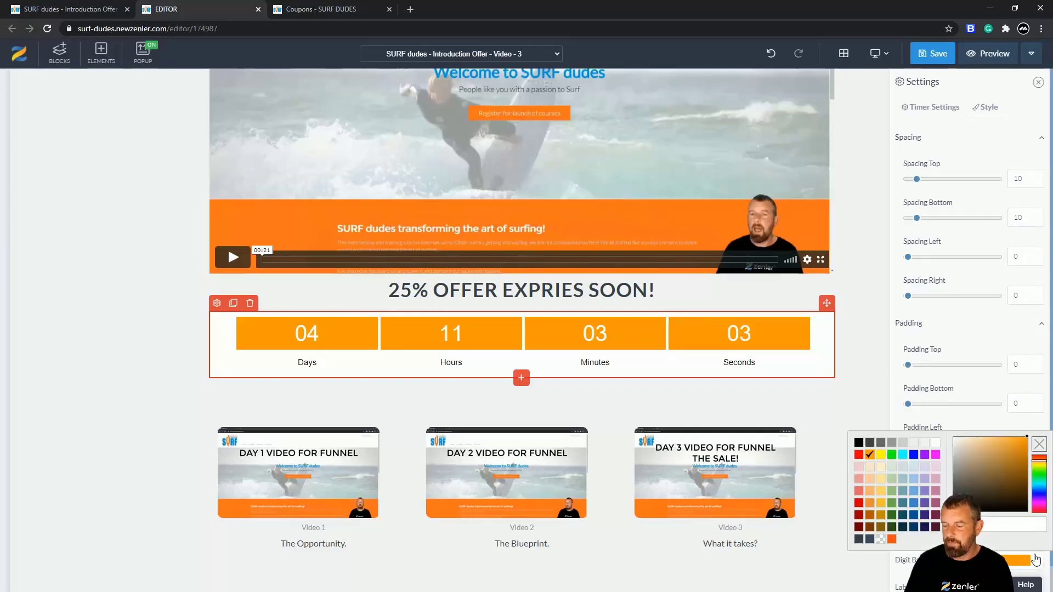
left_click(891, 540)
left_click(954, 326)
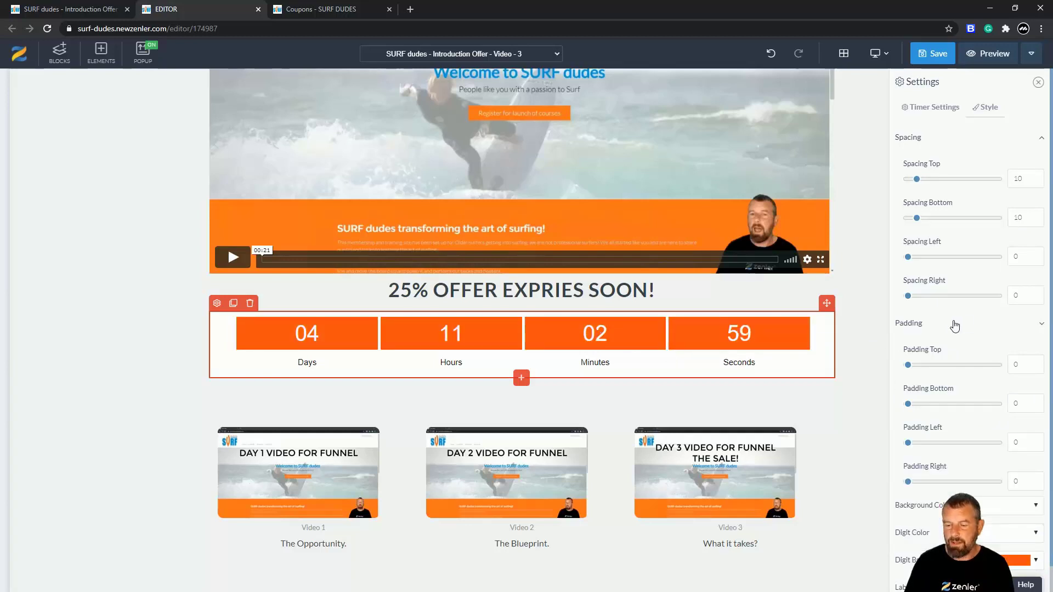
- Move the row holding the offer button up between the countdown timer and the three video thumbnails
scroll(601, 334, "down", 3)
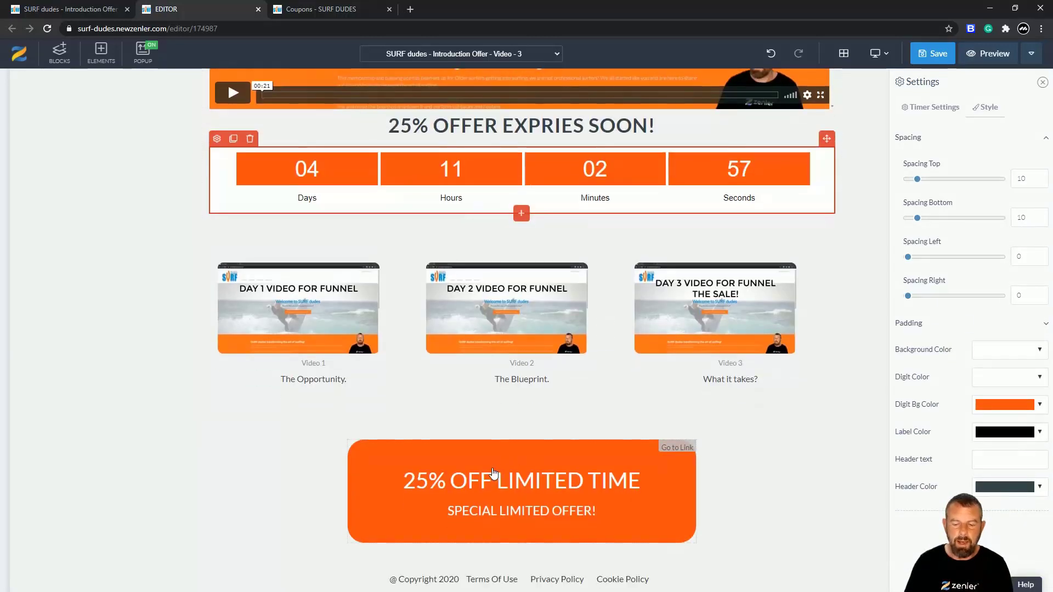
left_click(493, 473)
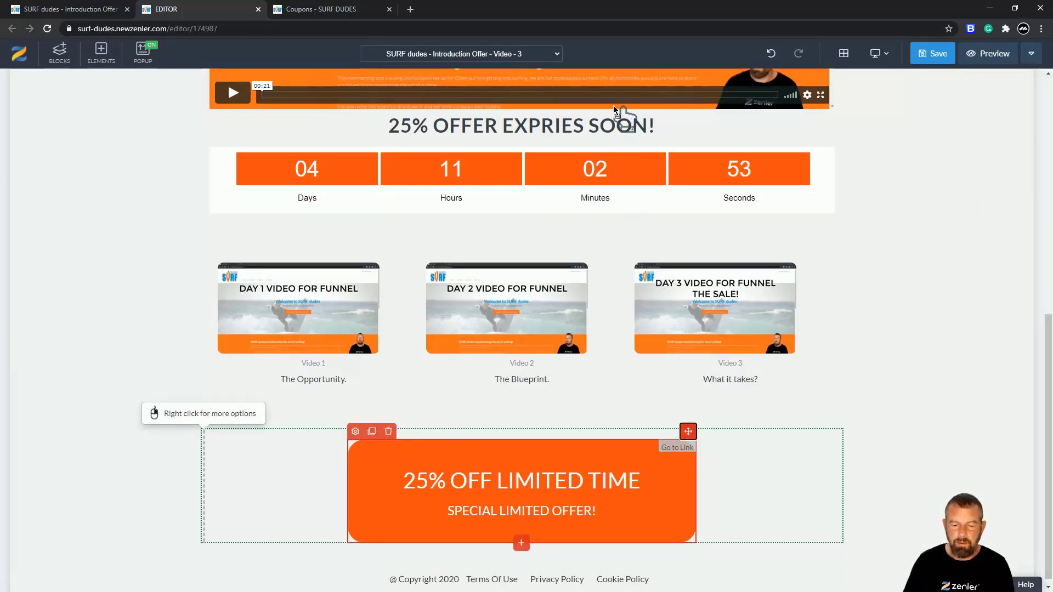
left_click(245, 472)
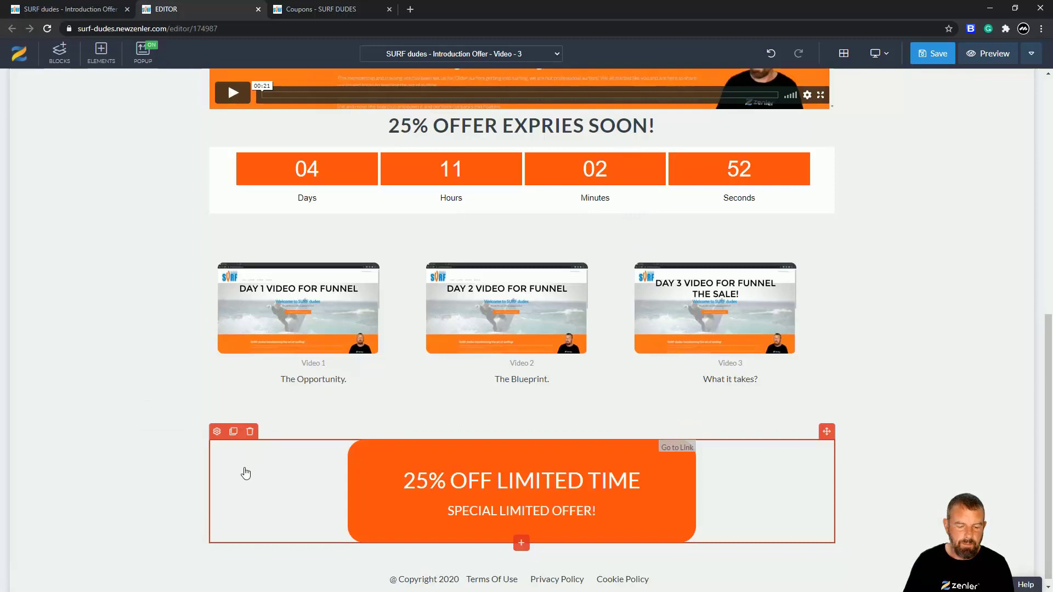
left_click(209, 471)
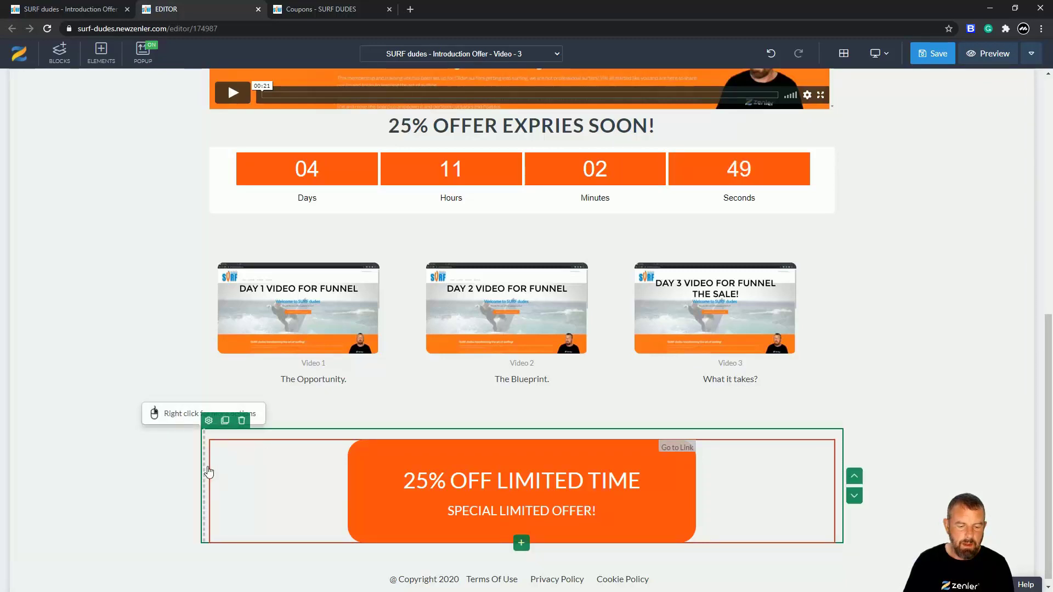
left_click(853, 478)
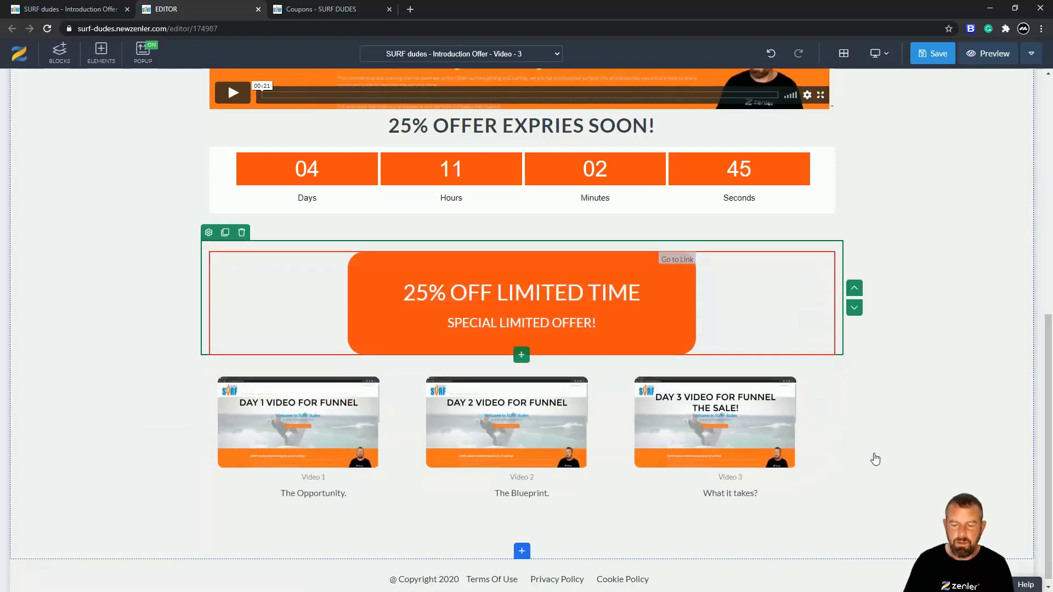
- Duplicate the offer button row and move one copy down below the three video thumbnails
left_click(224, 232)
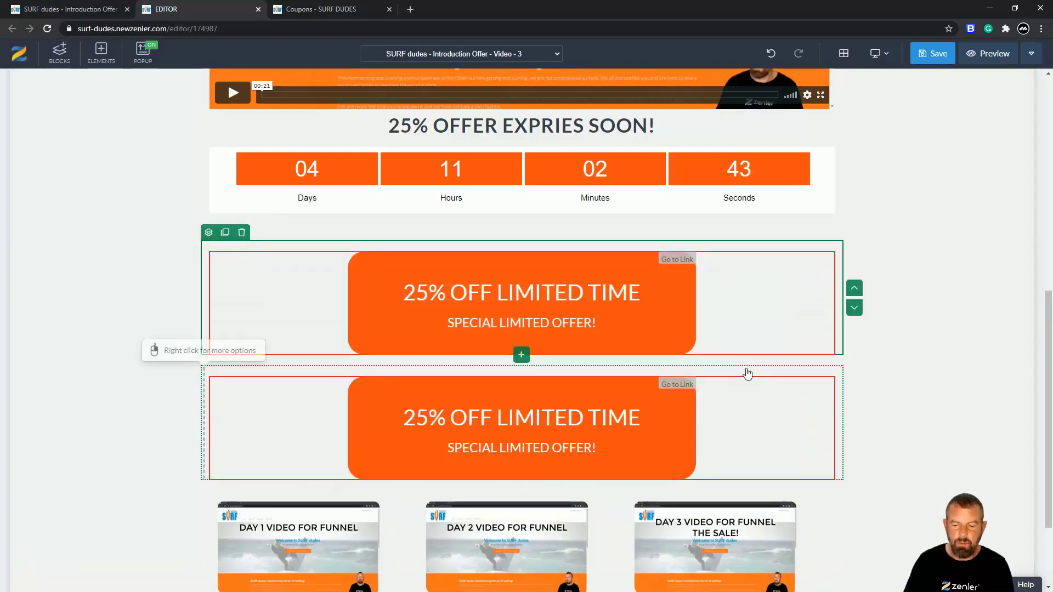
left_click(853, 308)
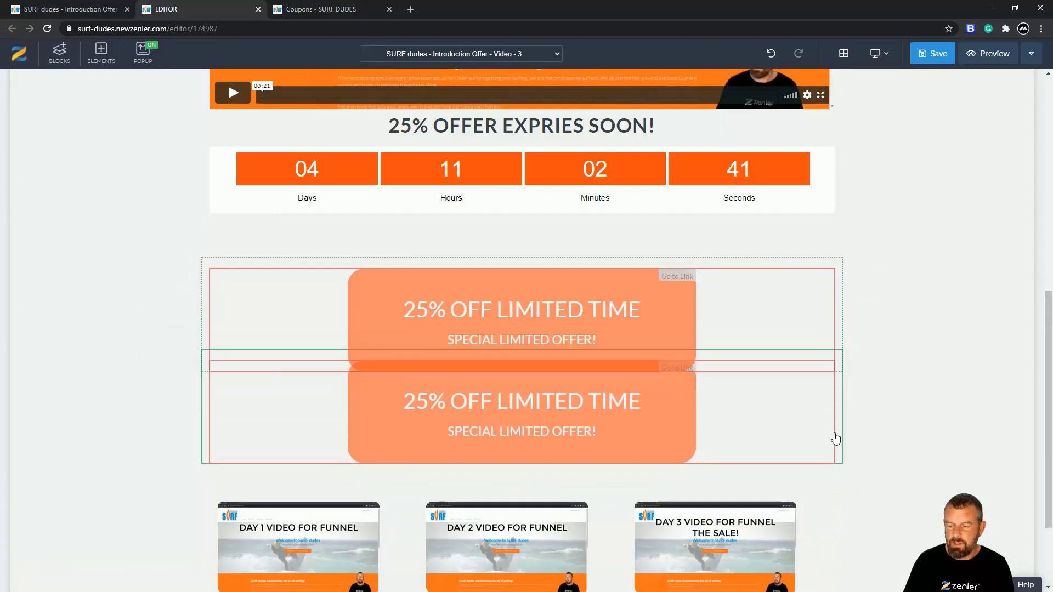
left_click(854, 432)
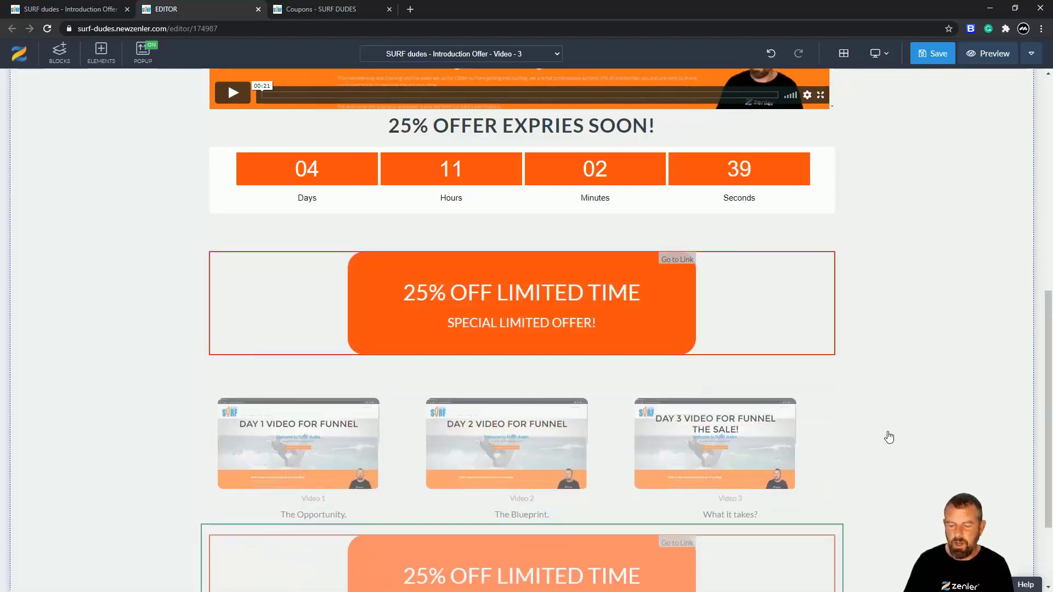
- Move the upper offer button row above the main Day 3 video and save the page
scroll(872, 431, "up", 2)
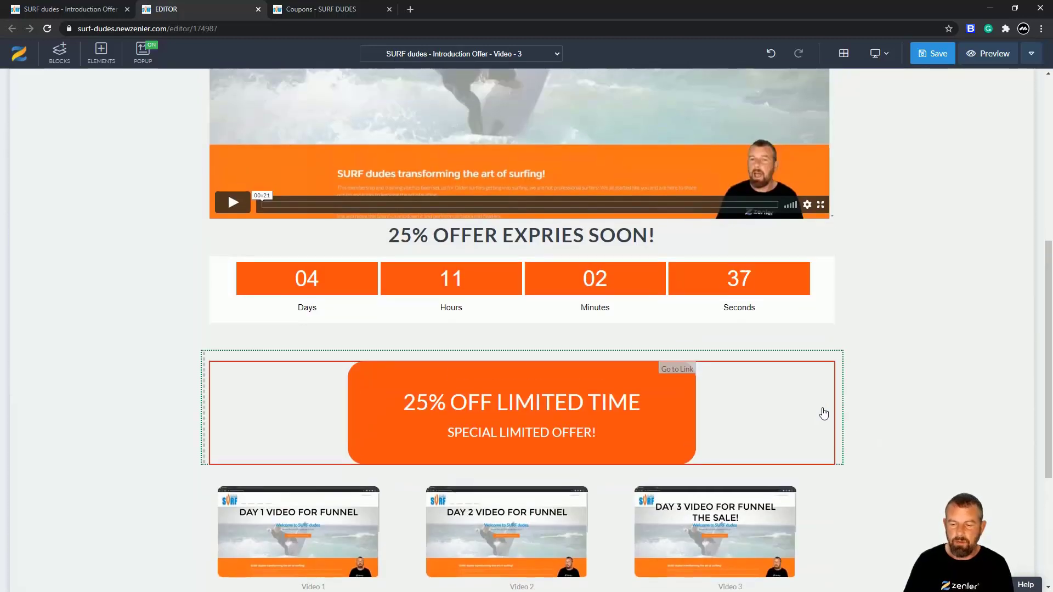
scroll(963, 445, "down", 4)
scroll(926, 435, "up", 4)
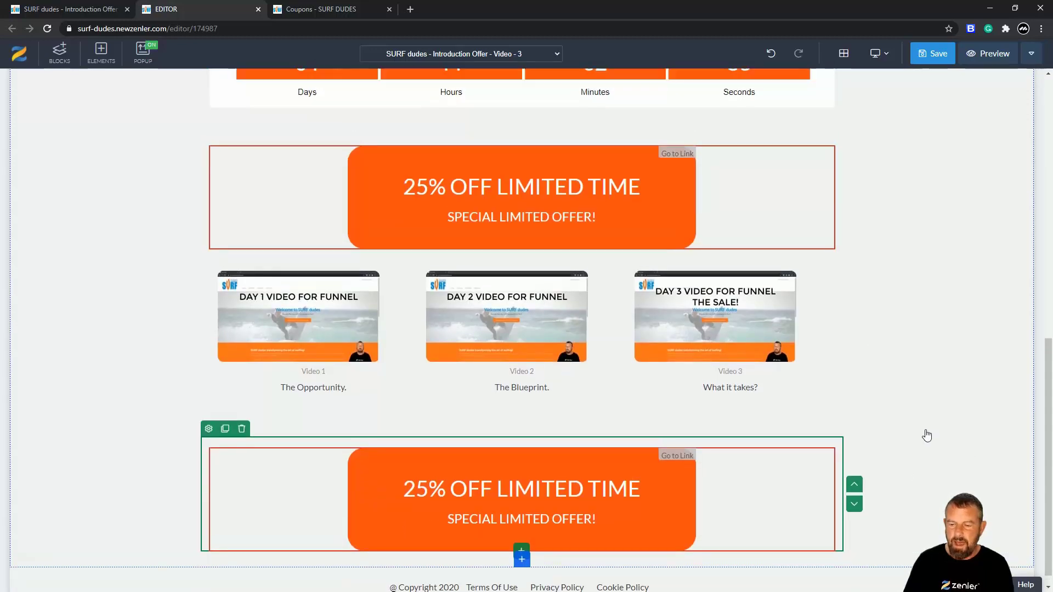
left_click(853, 383)
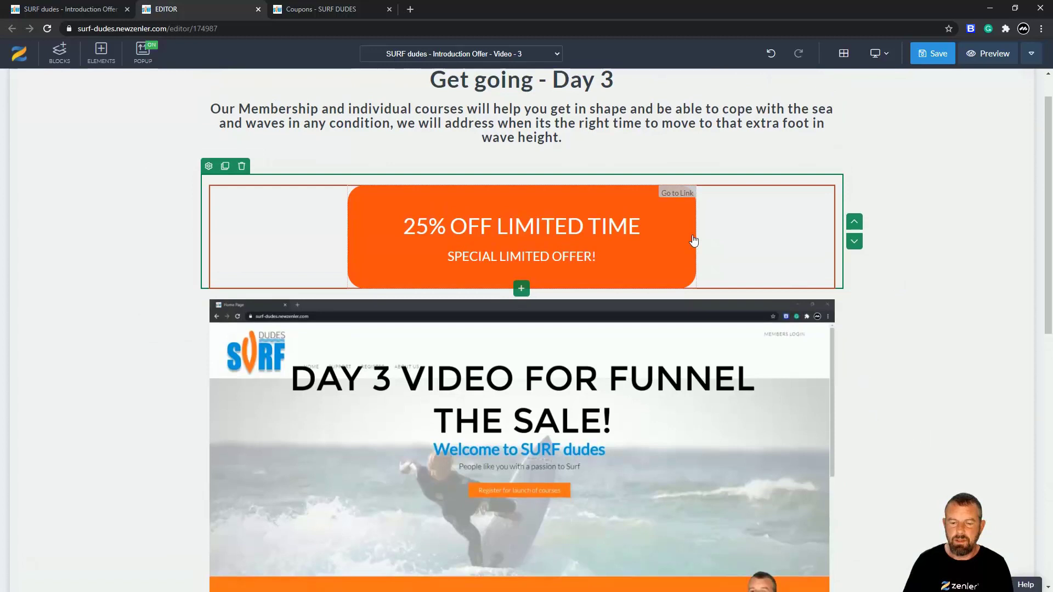
left_click(932, 53)
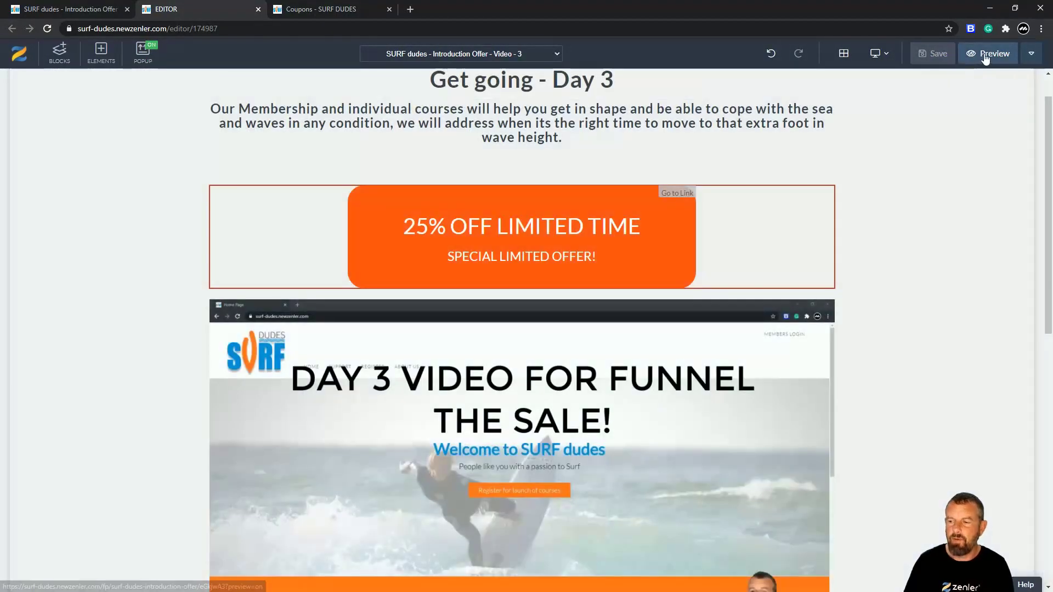
- Preview the Day 3 page and check the placement of both offer buttons, the video, countdown and thumbnails
left_click(984, 54)
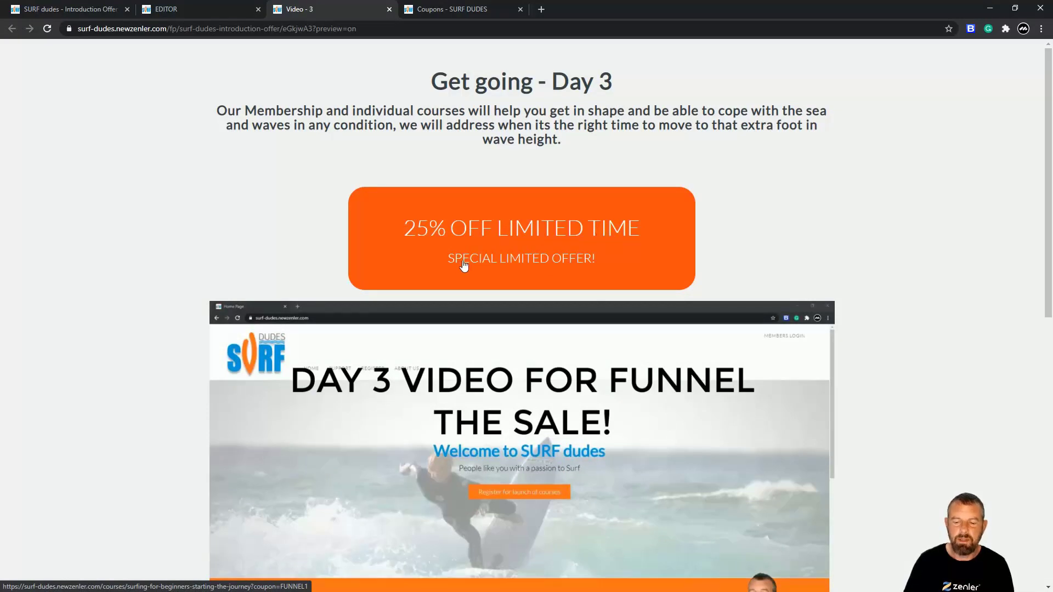
scroll(592, 230, "down", 3)
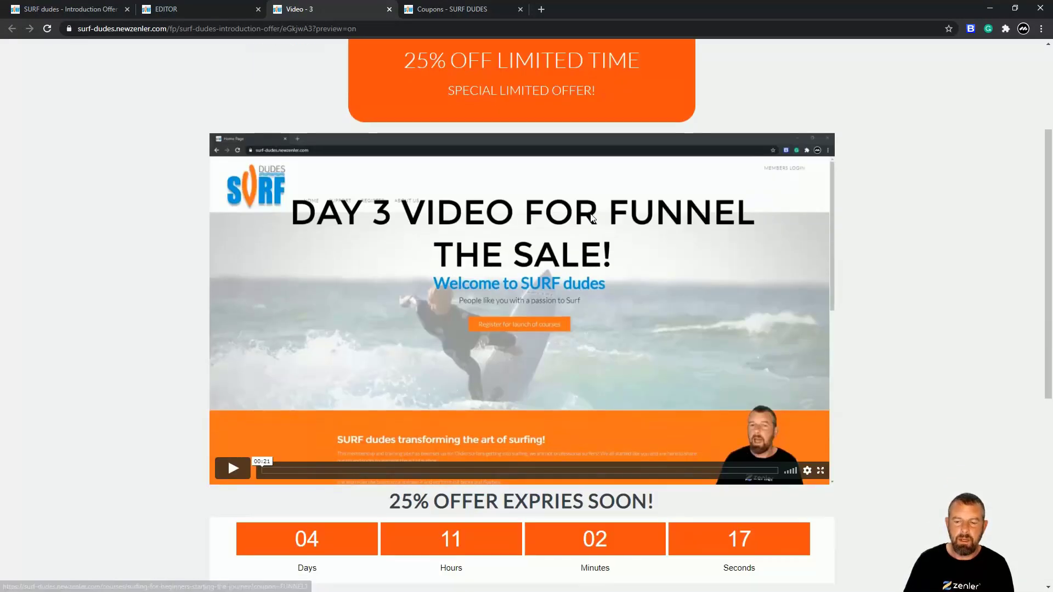
scroll(591, 217, "down", 5)
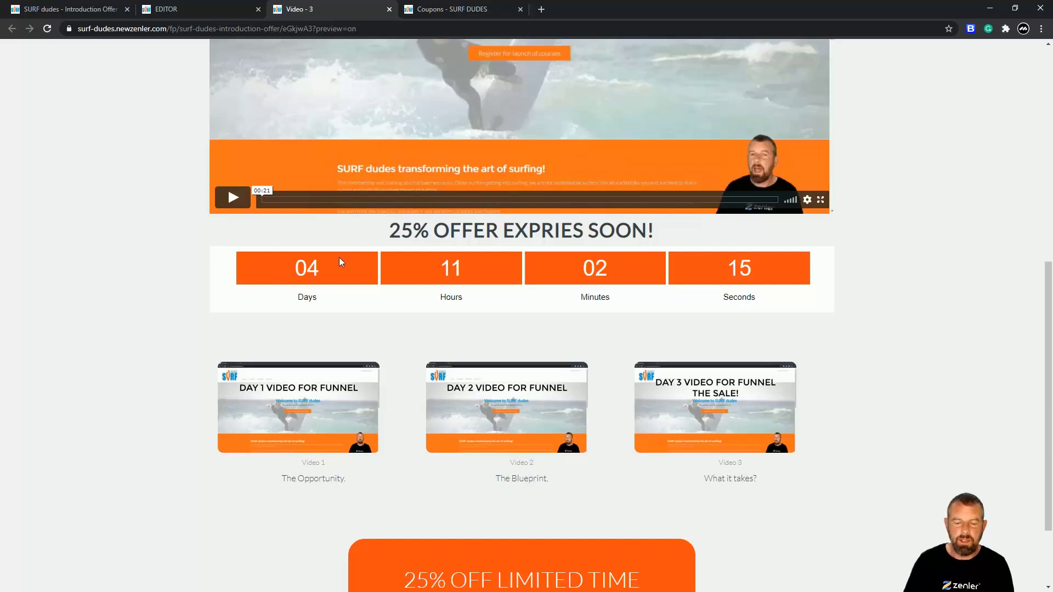
scroll(551, 253, "up", 3)
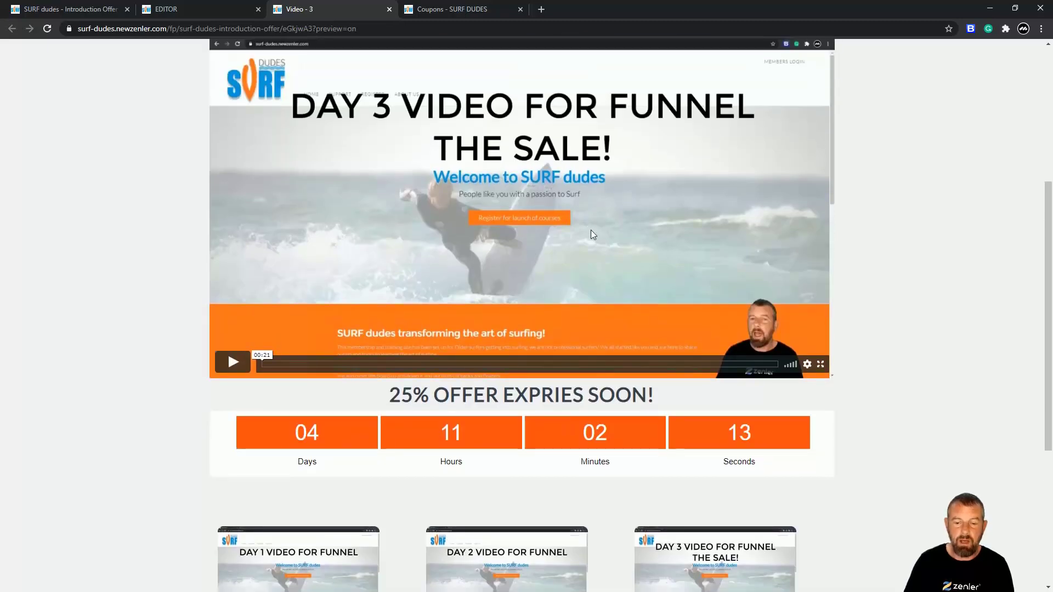
scroll(591, 230, "down", 4)
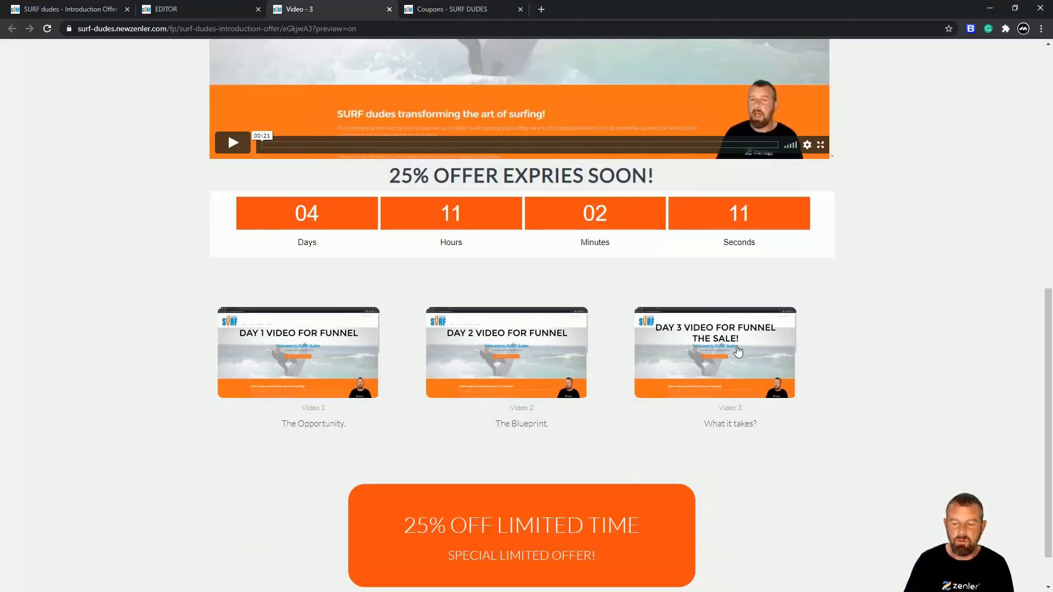
scroll(658, 356, "down", 1)
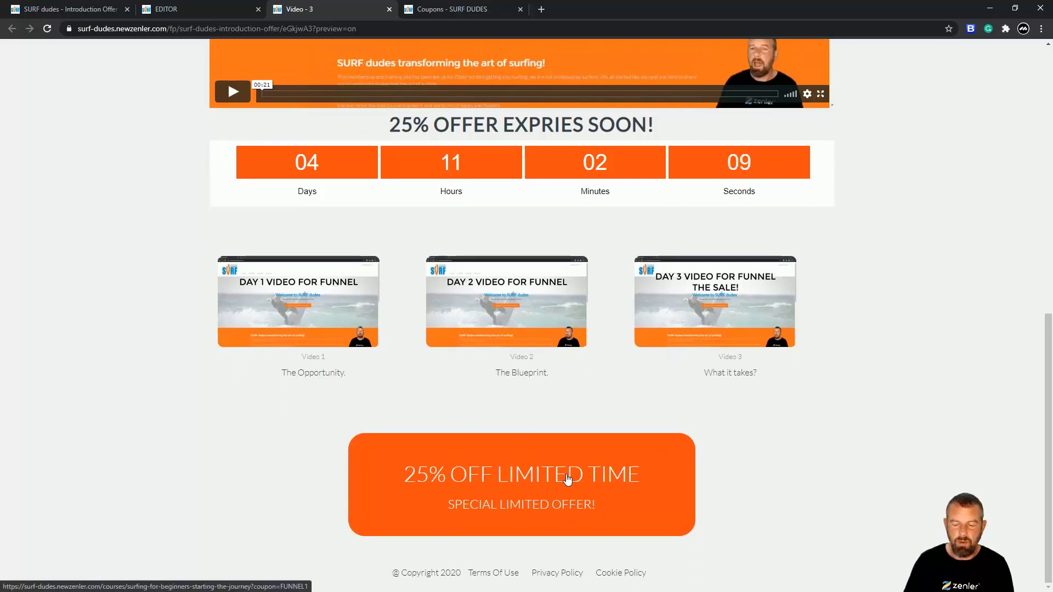
- Review the Day 3 page in the preview and the editor, checking the offer buttons, main video, countdown and thumbnails
scroll(565, 461, "up", 6)
scroll(557, 400, "up", 4)
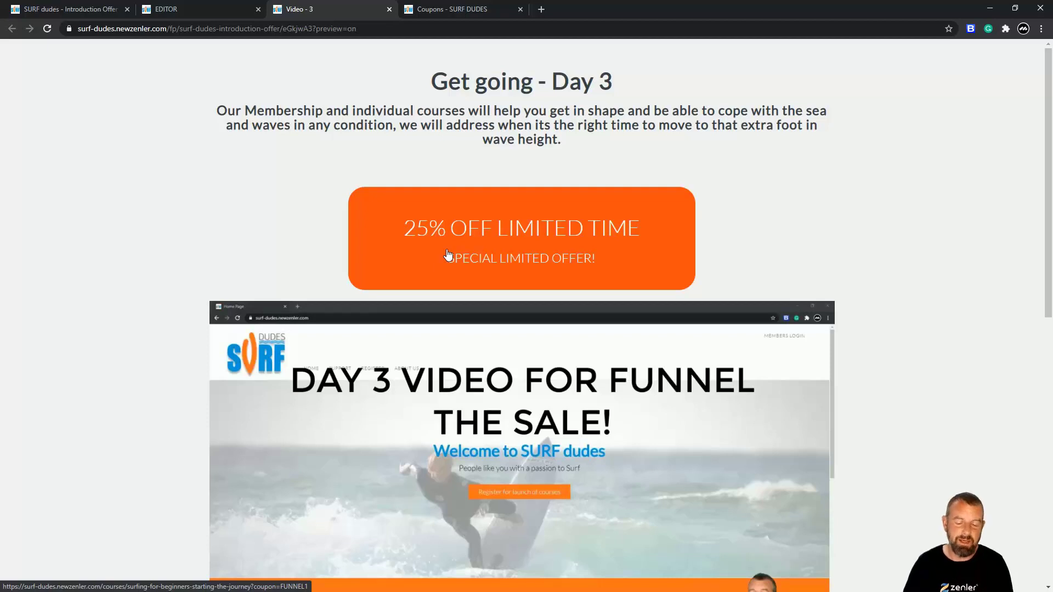
left_click(224, 9)
scroll(100, 141, "up", 1)
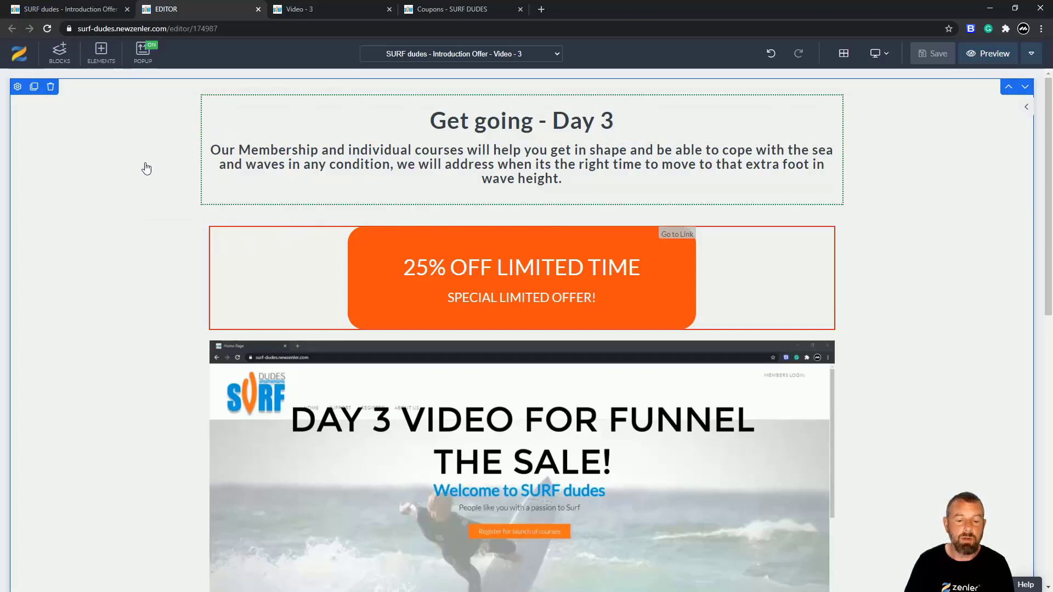
scroll(351, 222, "down", 1)
scroll(349, 222, "down", 10)
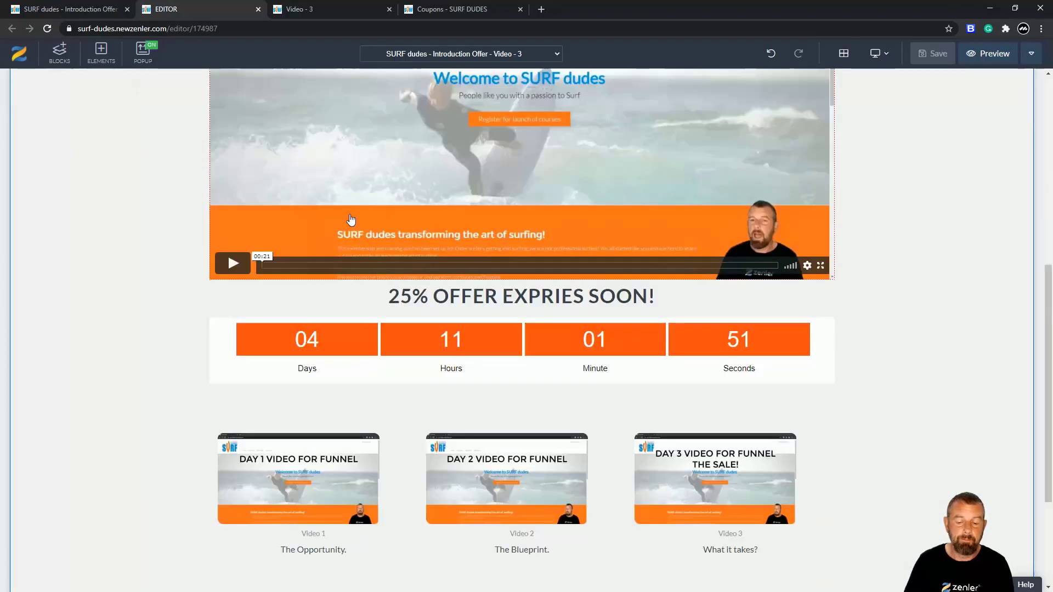
scroll(347, 219, "up", 9)
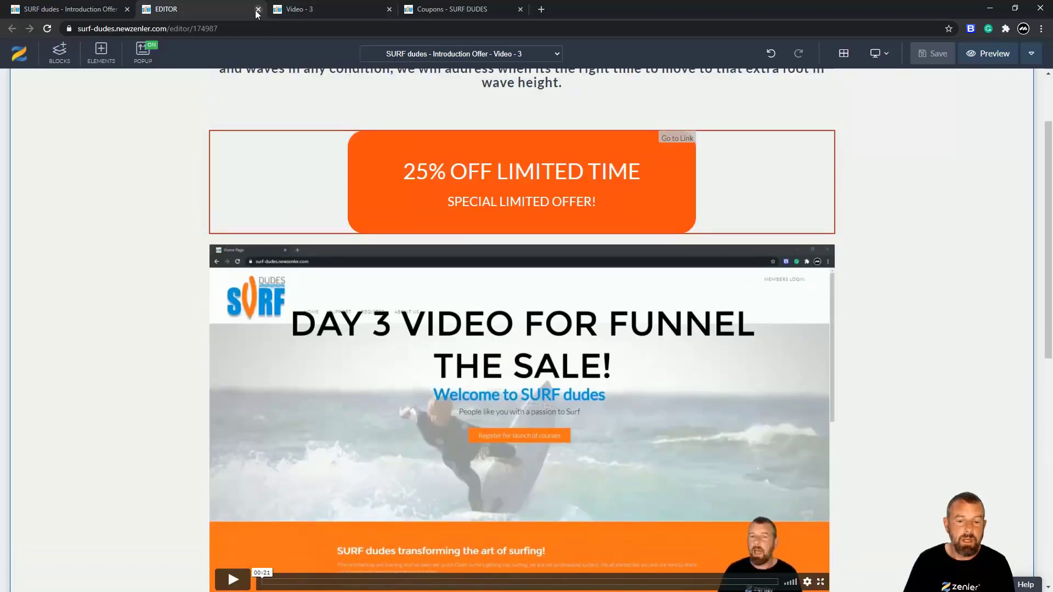
- Close the page editor, Day 3 preview and coupons pages to return to the funnel's steps
left_click(257, 10)
left_click(257, 9)
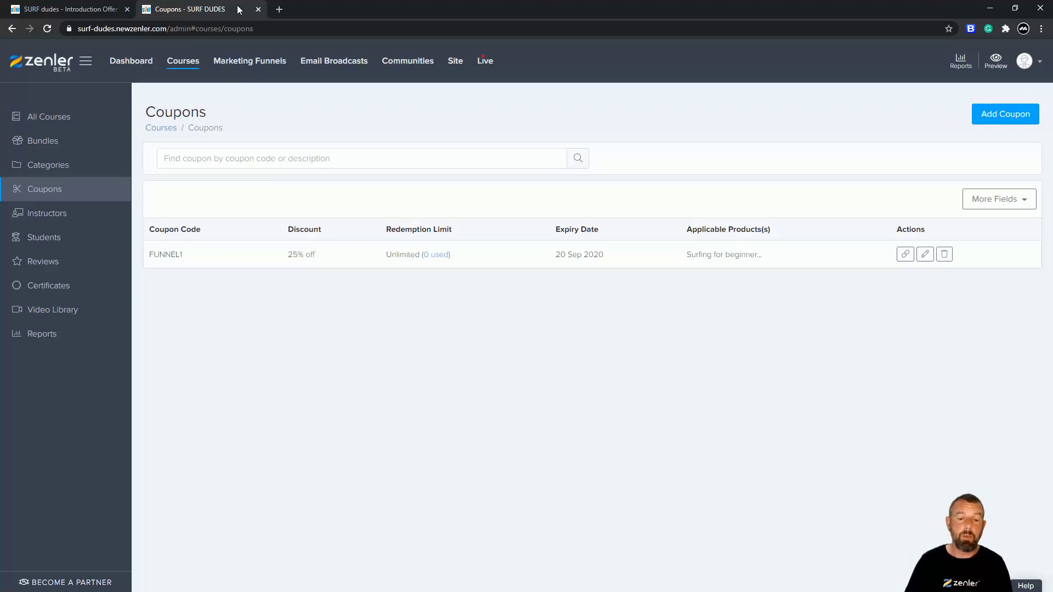
left_click(257, 9)
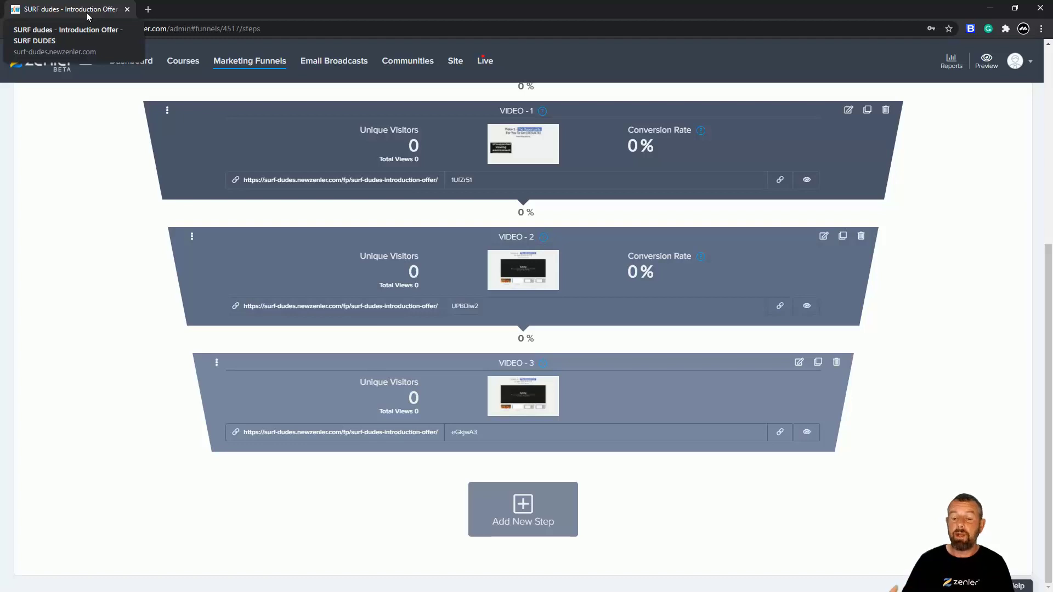
- Review the sequence of funnel steps from the Video Optin Page through Video - 3
scroll(458, 201, "up", 5)
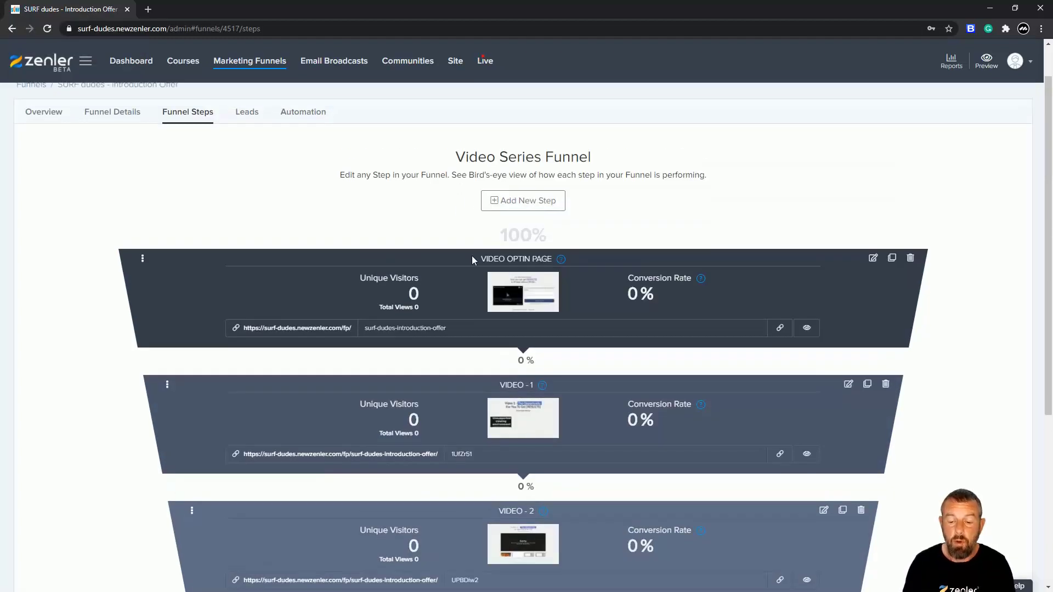
scroll(472, 256, "down", 2)
scroll(468, 303, "down", 1)
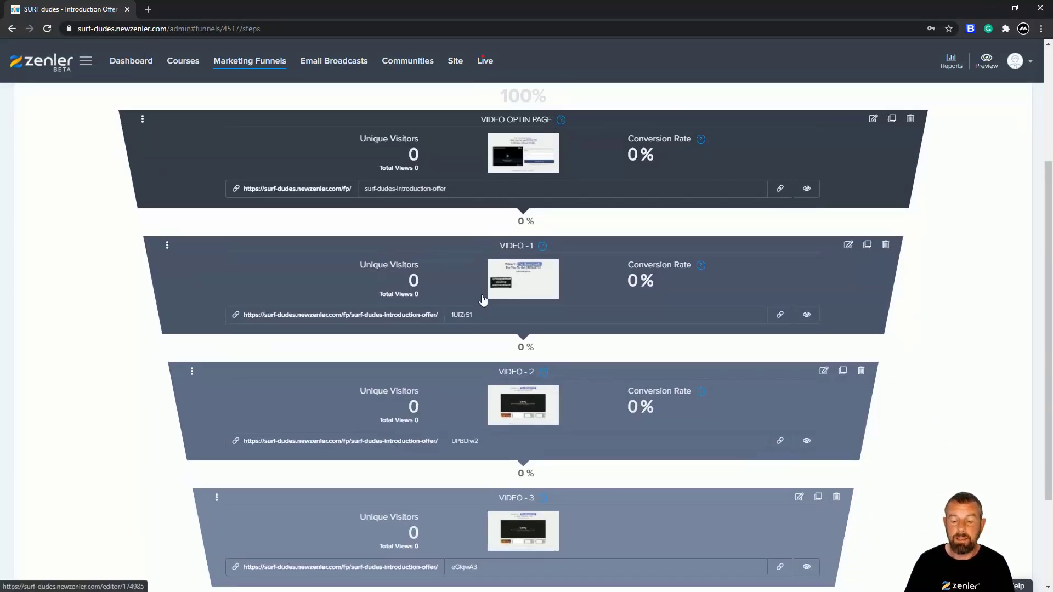
scroll(491, 348, "up", 3)
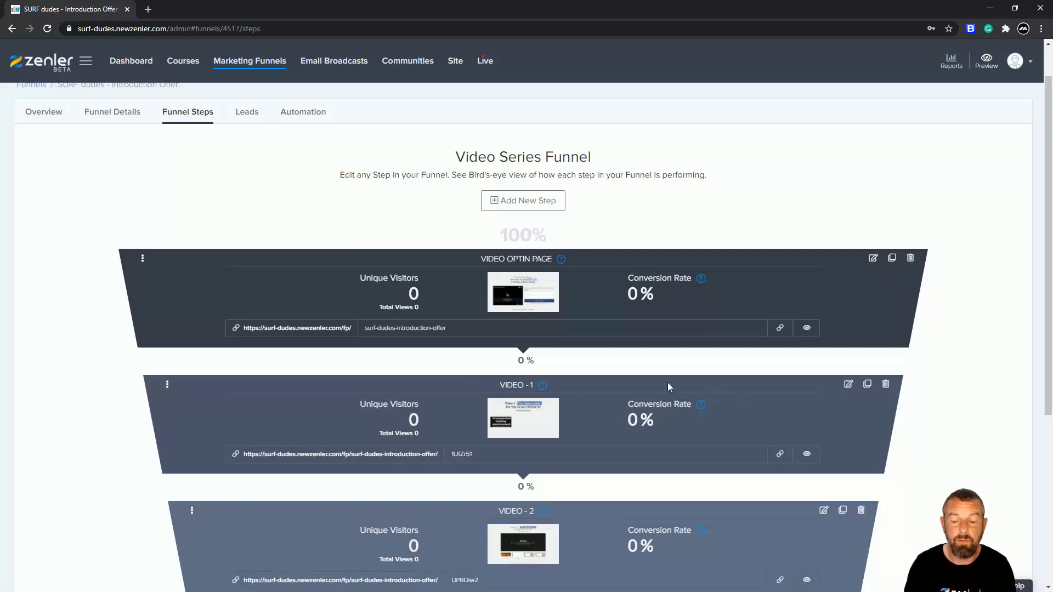
scroll(573, 373, "down", 5)
scroll(574, 373, "up", 5)
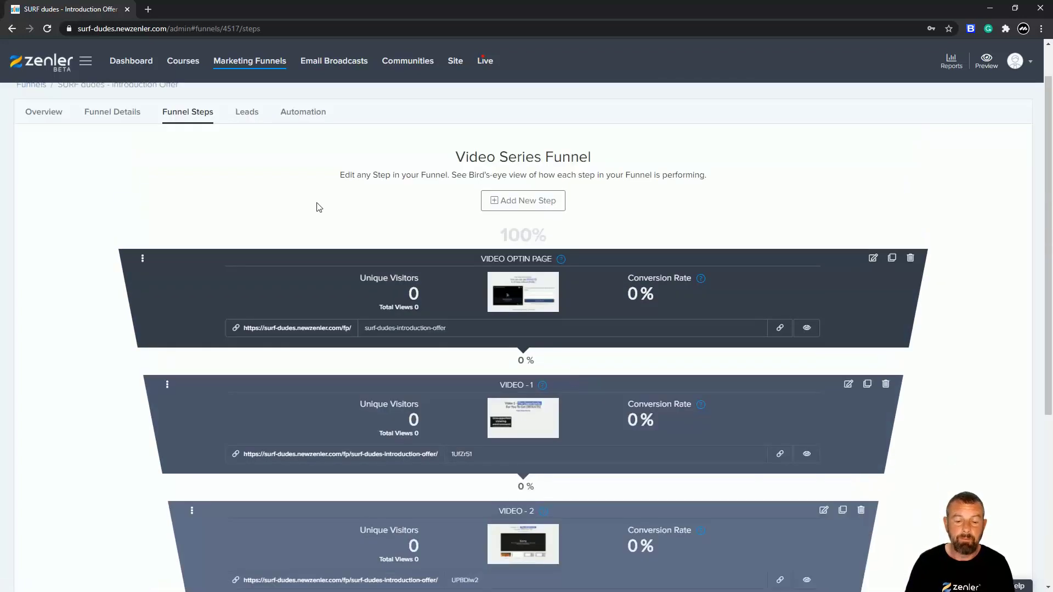
- View the funnel's overview statistics and copy the funnel URL from its details
left_click(34, 117)
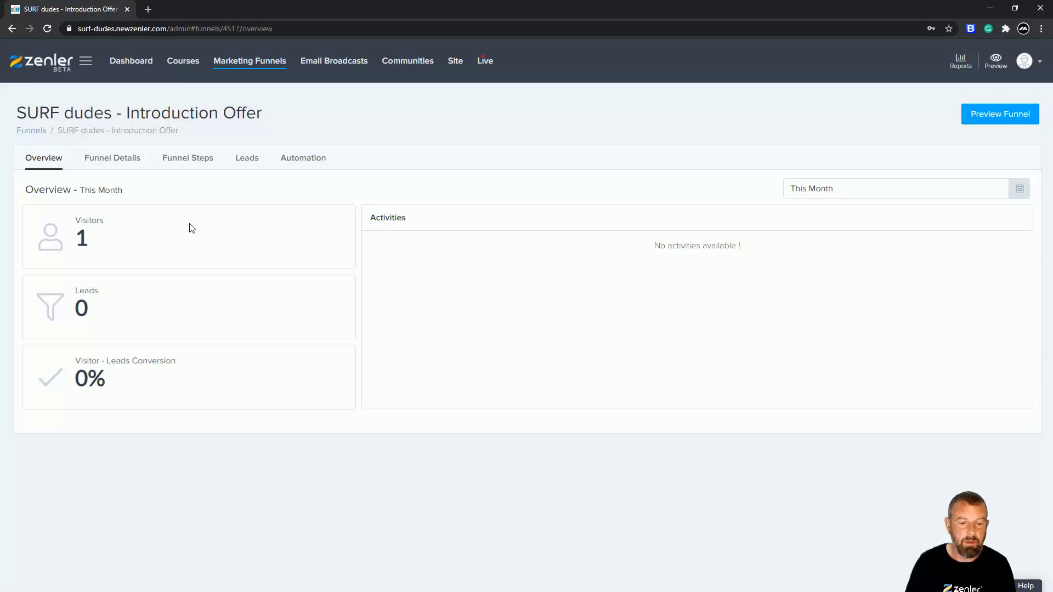
left_click(108, 165)
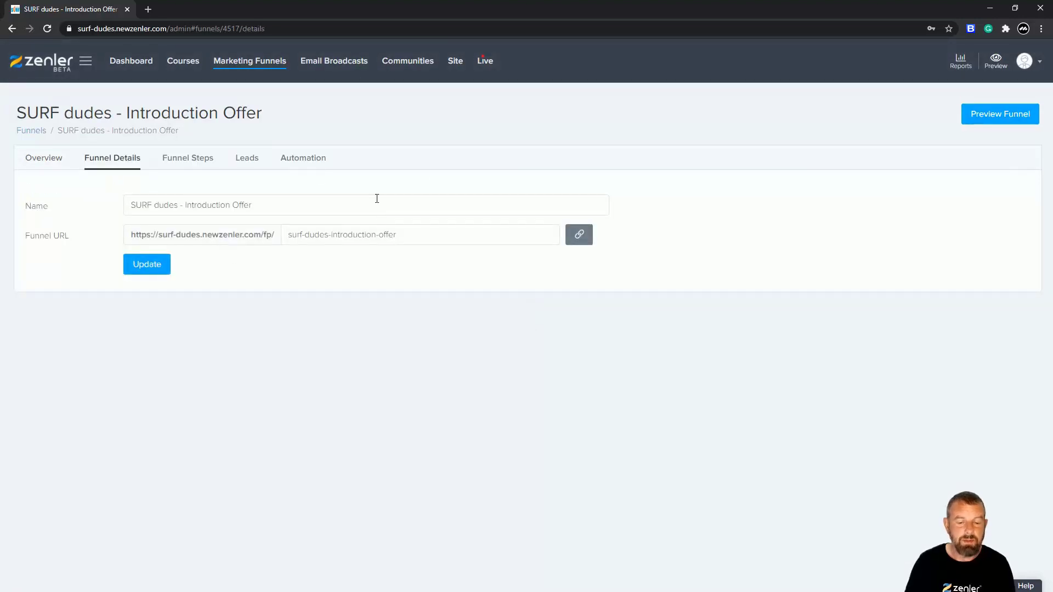
left_click_drag(411, 240, 277, 236)
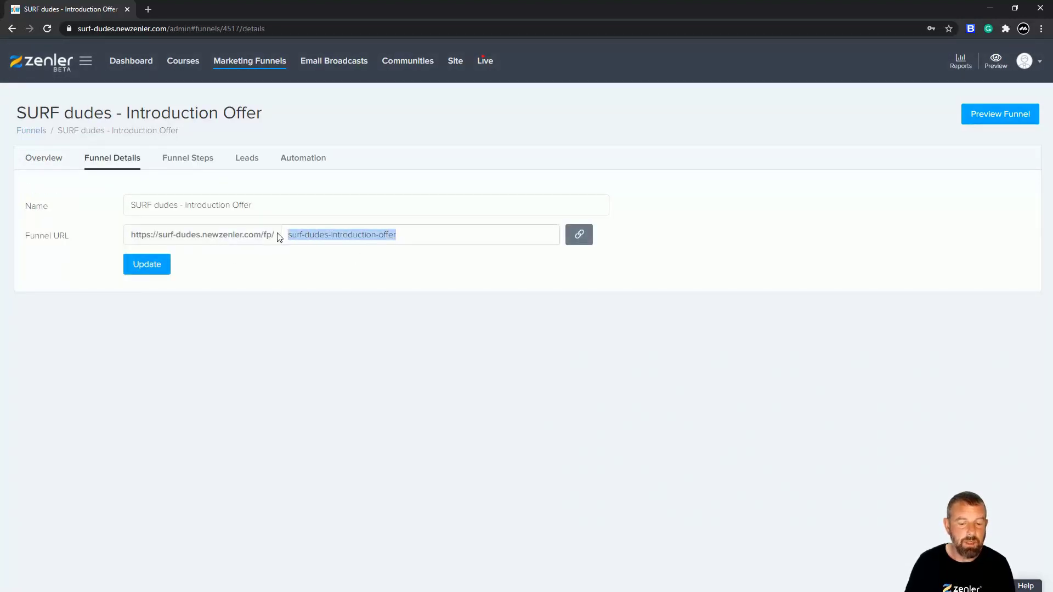
left_click_drag(132, 237, 262, 234)
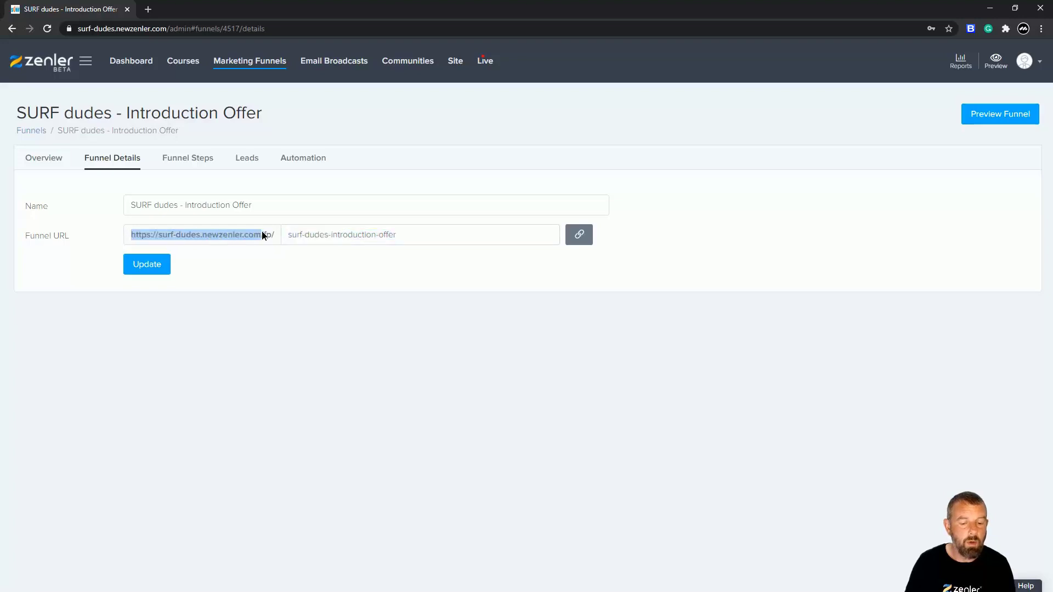
left_click(579, 235)
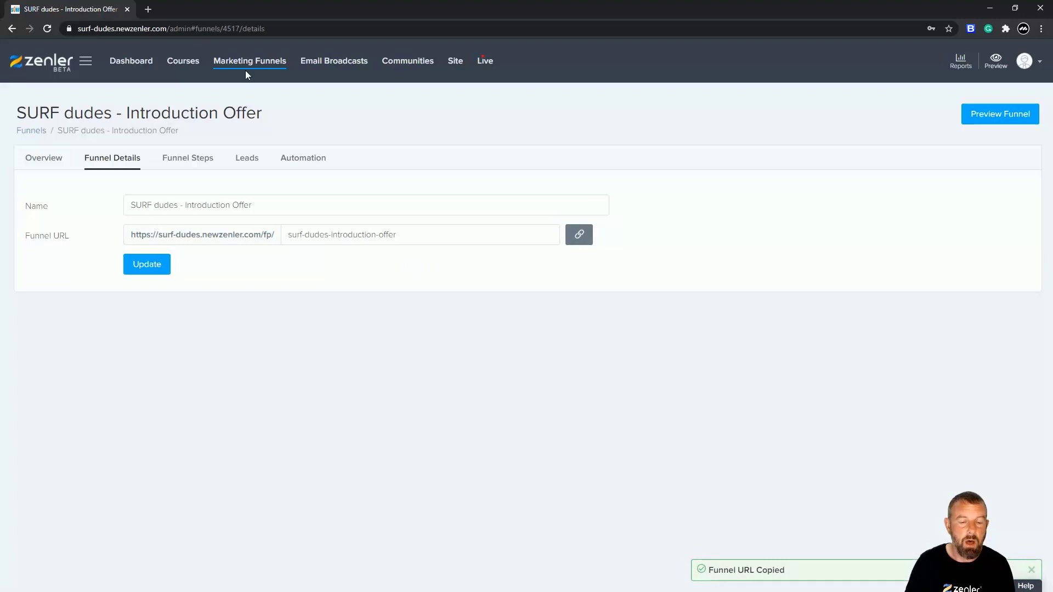
- Load the copied funnel URL in a new browser tab to view the live opt-in page
left_click(148, 10)
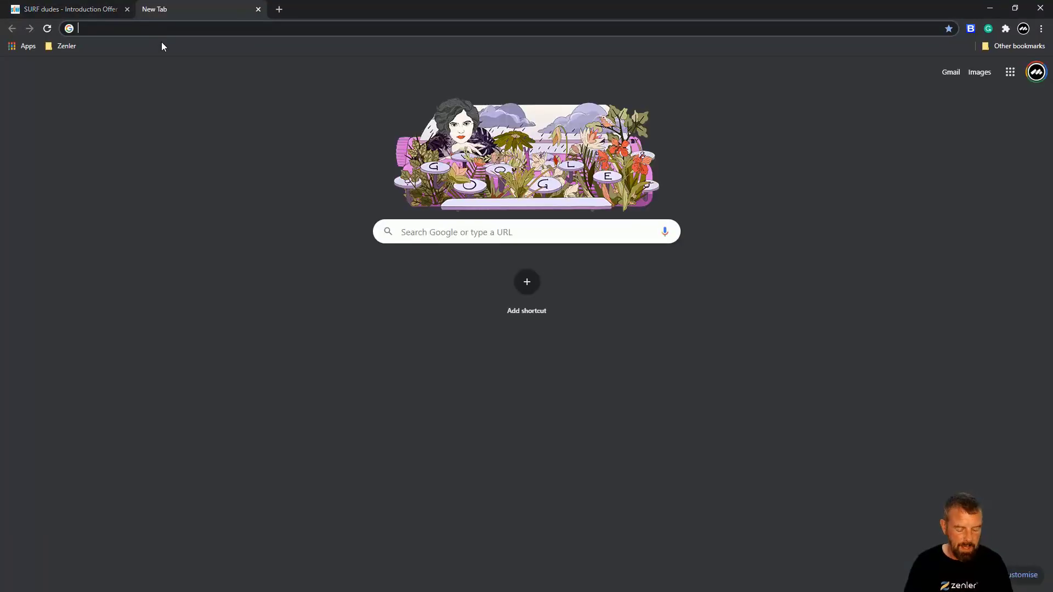
key("ctrl+v")
key("Return")
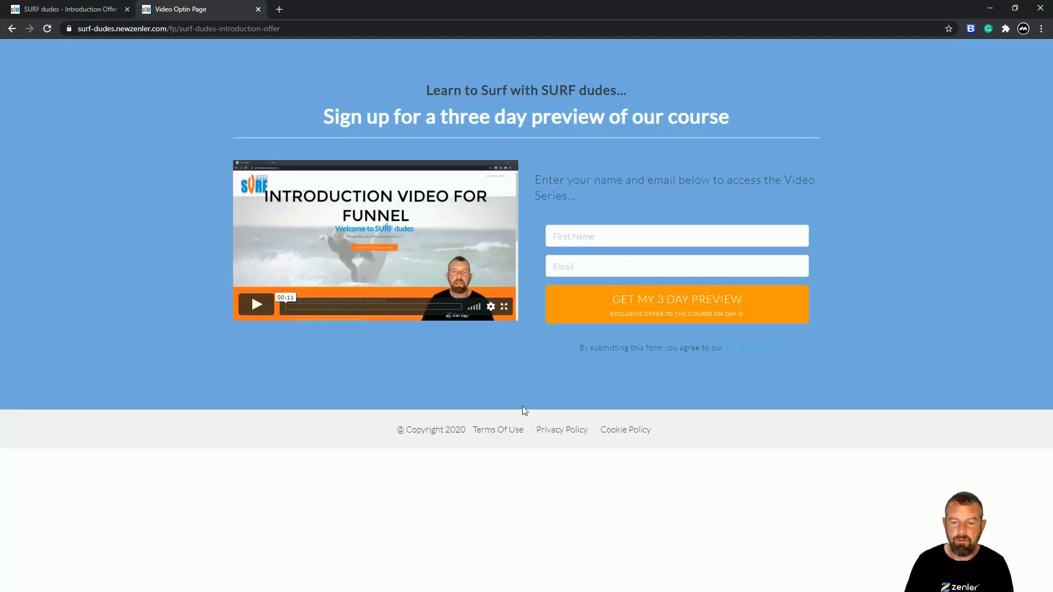
- Return to the funnel, show its steps and open the list of leads subscribed to it
left_click(93, 9)
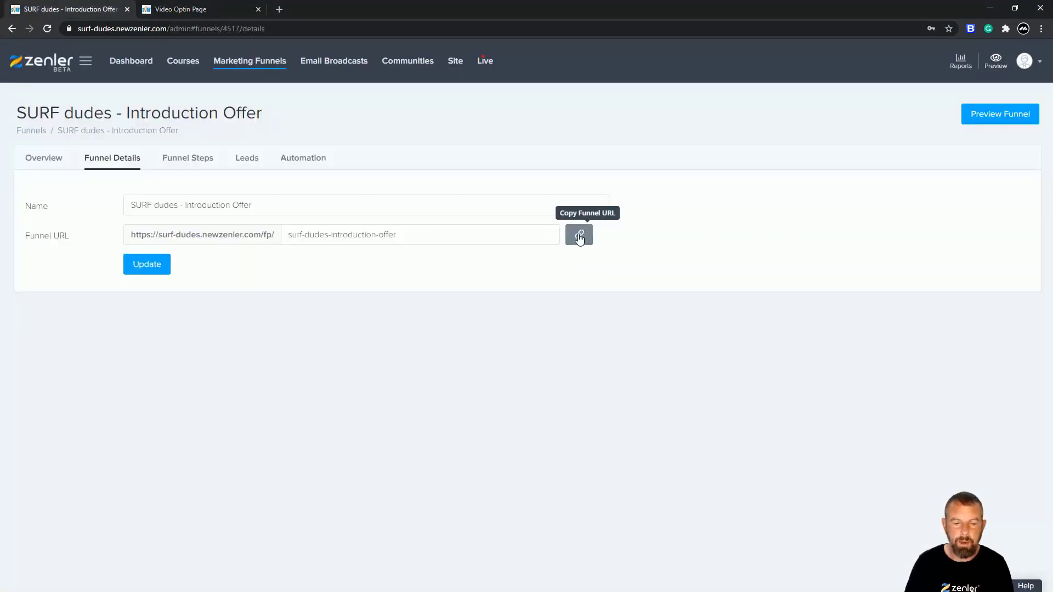
left_click(195, 160)
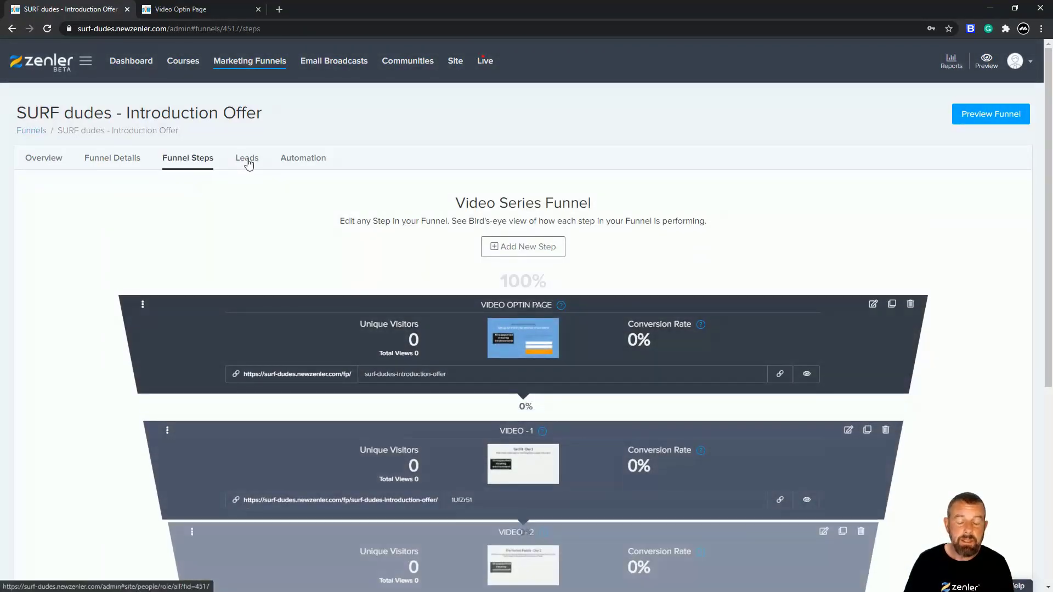
left_click(248, 159)
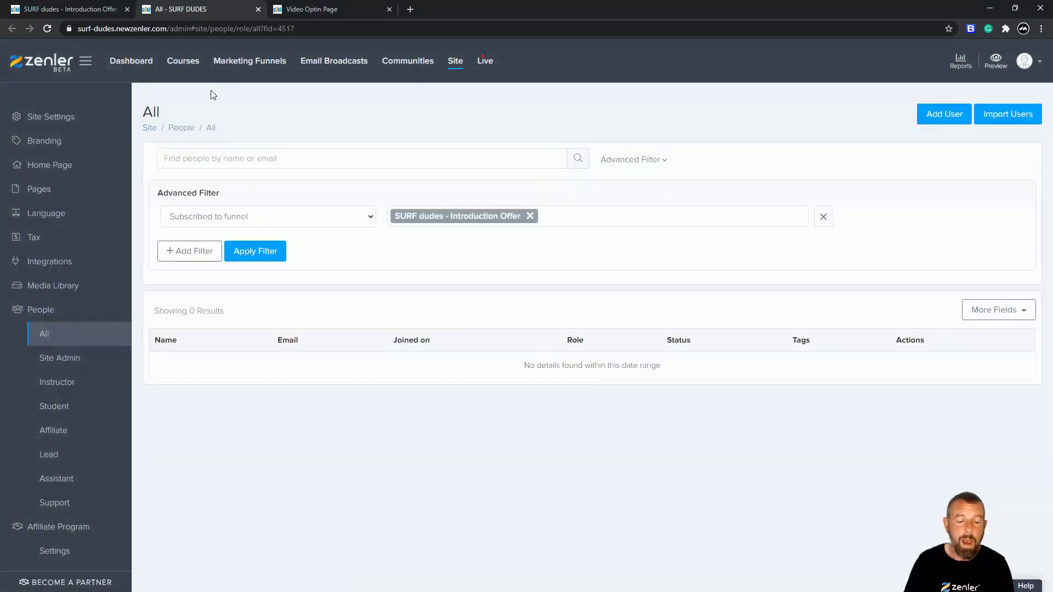
- Close the live opt-in page and go back to the SURF dudes - Introduction Offer funnel
left_click(318, 9)
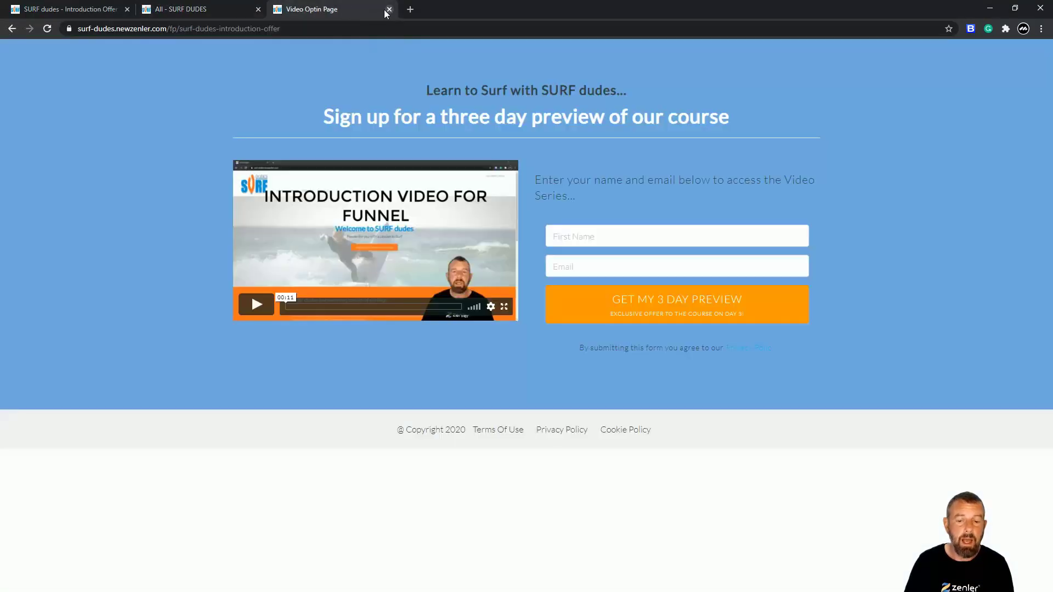
left_click(389, 10)
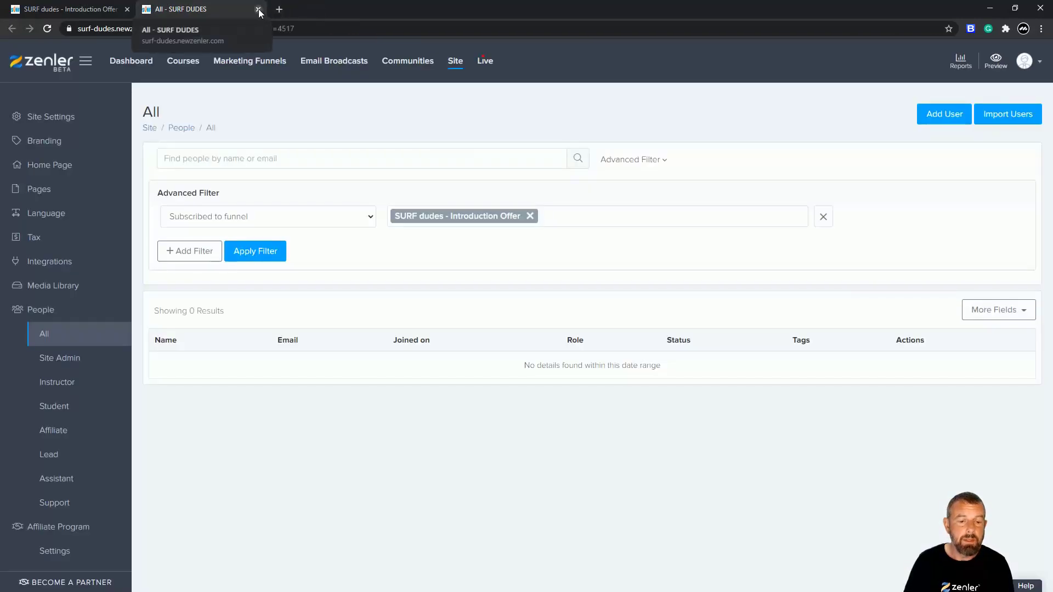
left_click(94, 9)
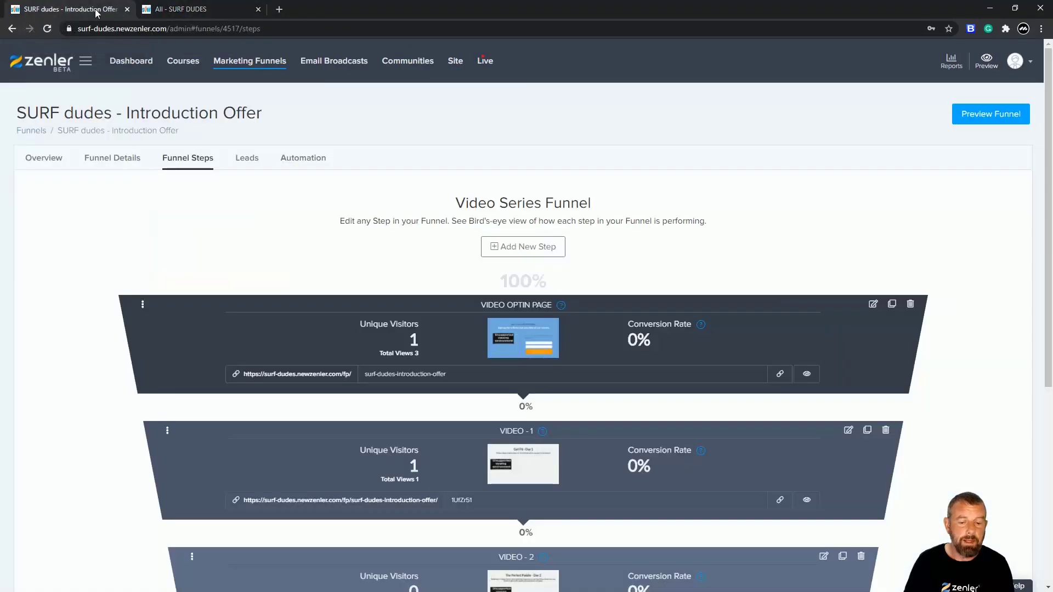
- Examine the funnel's automation description, the OnSubscribe trigger and the emails in the Email Drip Sequence rule
left_click(307, 160)
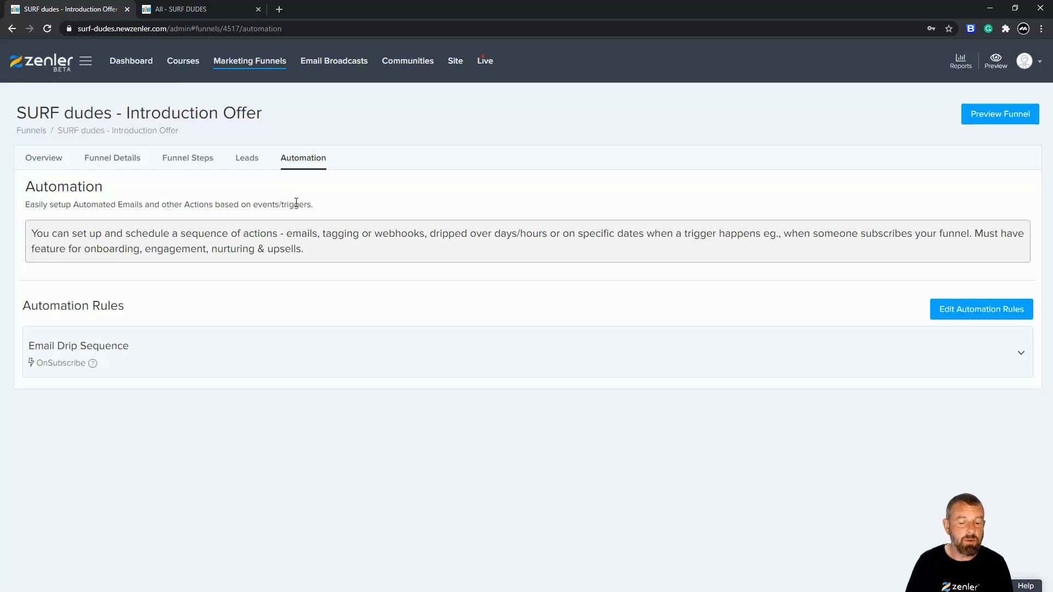
left_click_drag(84, 230, 294, 249)
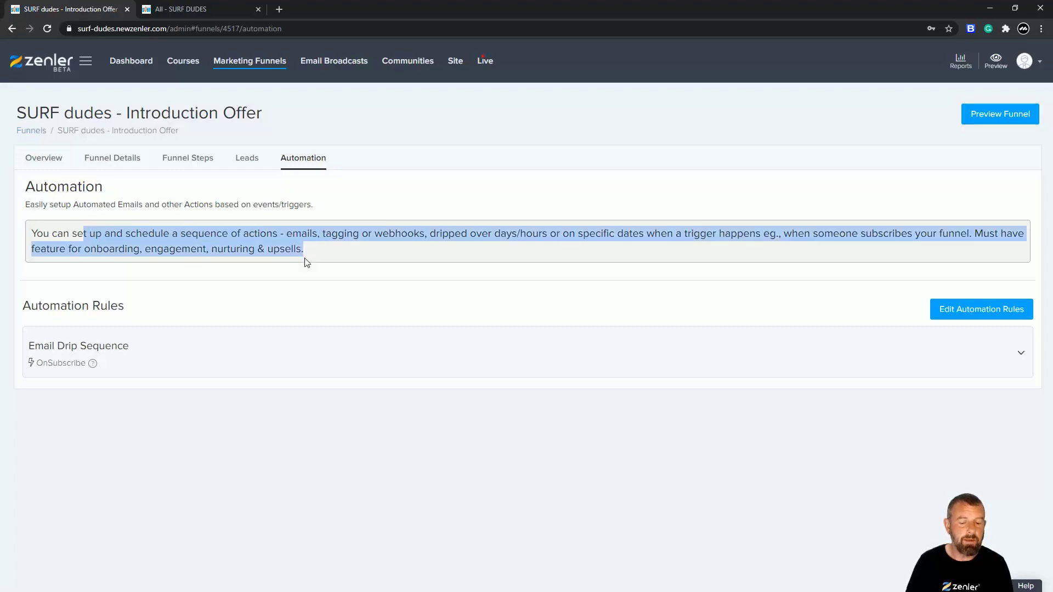
left_click(225, 303)
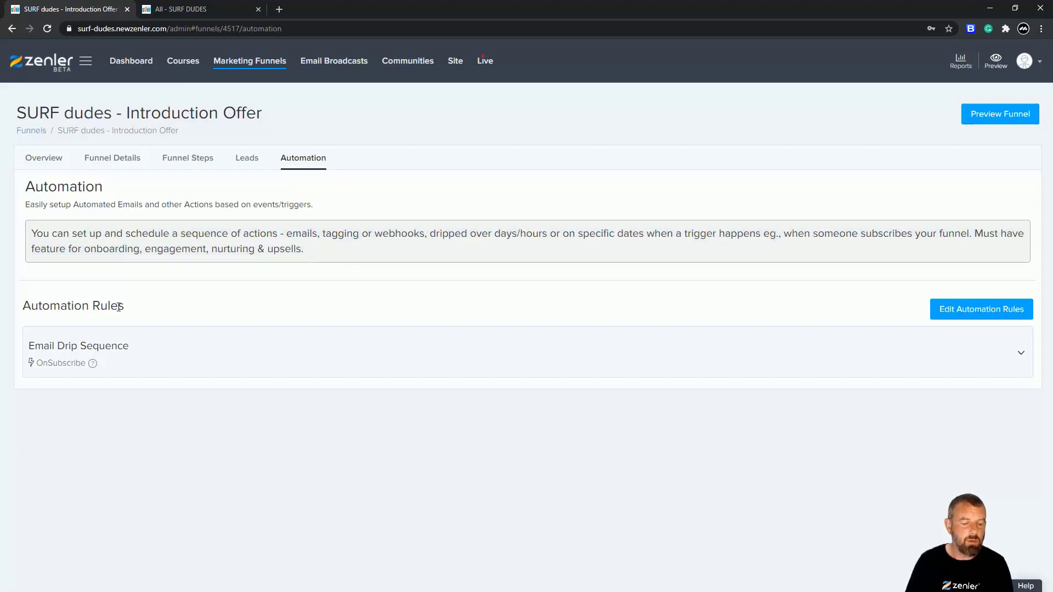
mouse_move(92, 364)
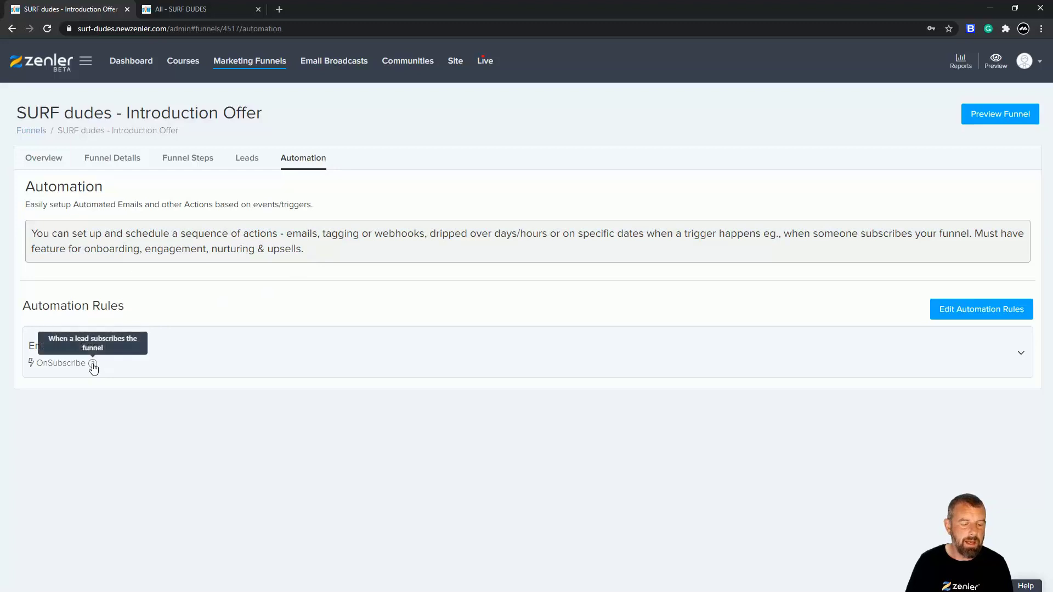
left_click(1019, 356)
scroll(700, 343, "down", 1)
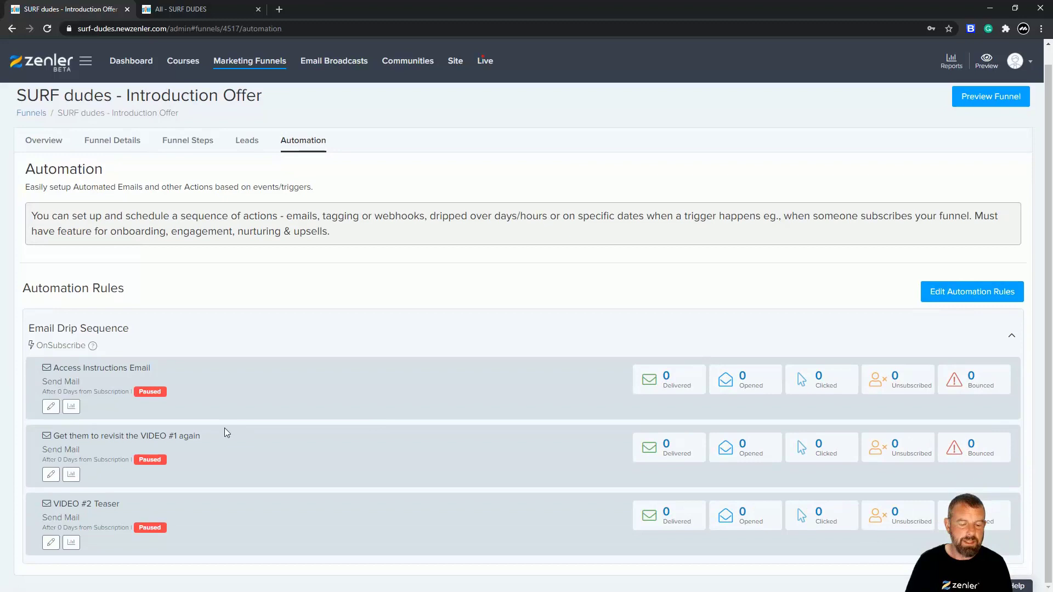
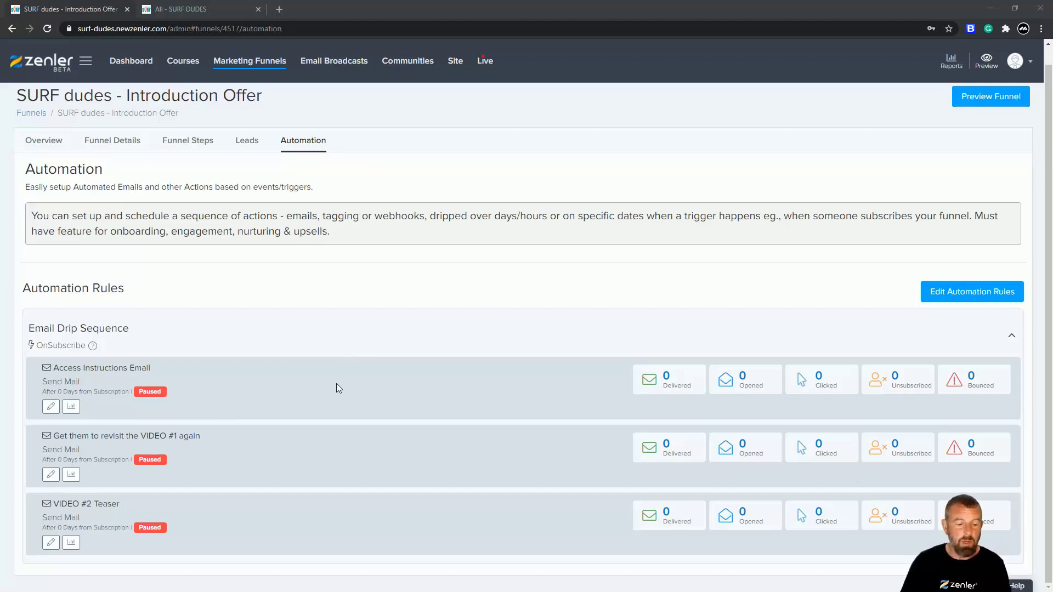
left_click(1012, 340)
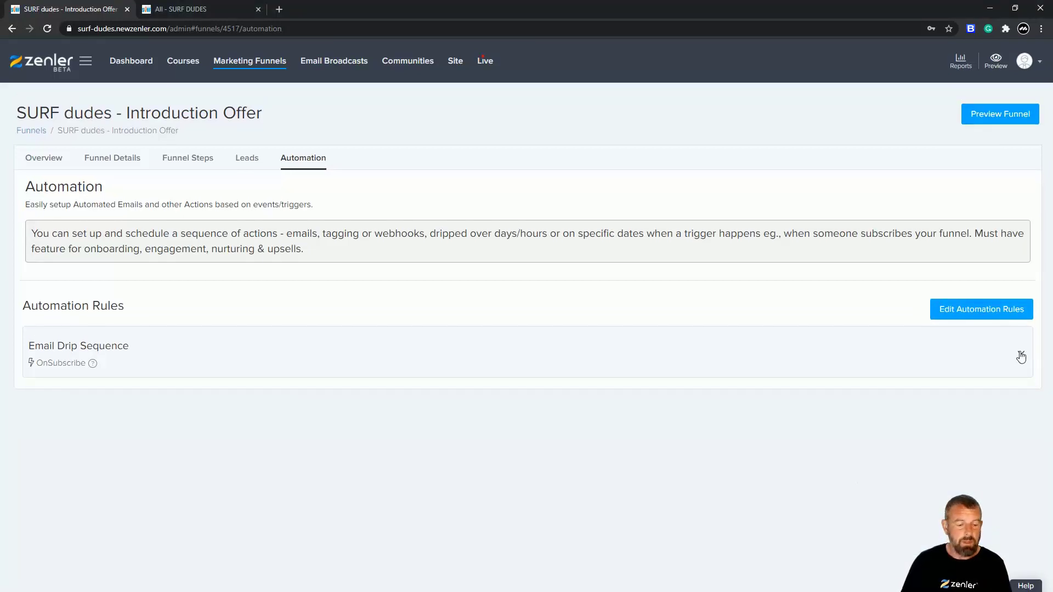
left_click(1020, 355)
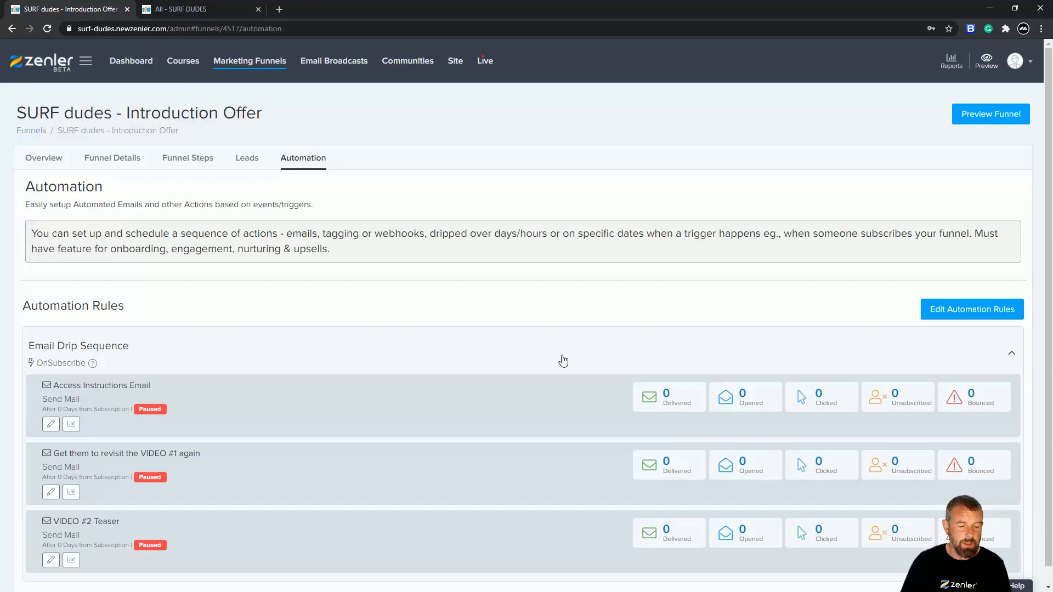
scroll(559, 361, "down", 1)
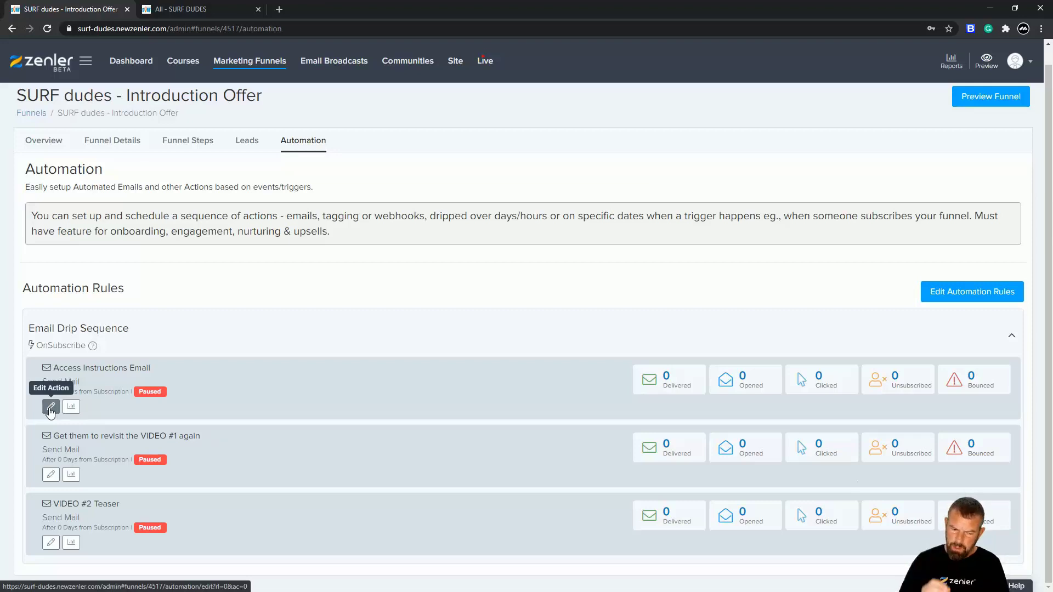
- View the Access Instructions Email action's settings and return to the expanded Email Drip Sequence
left_click(50, 407)
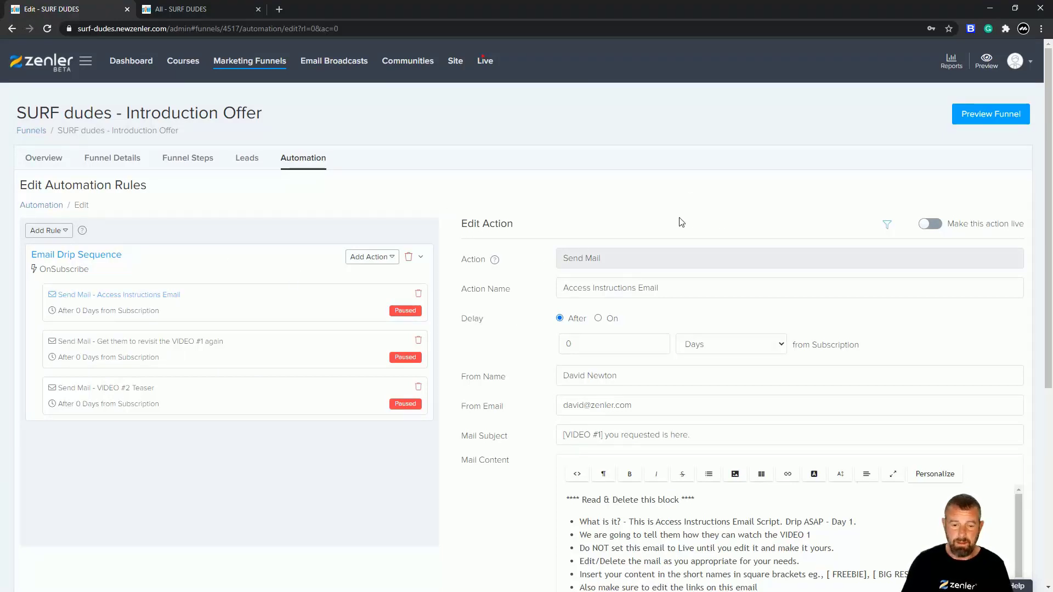
left_click(302, 164)
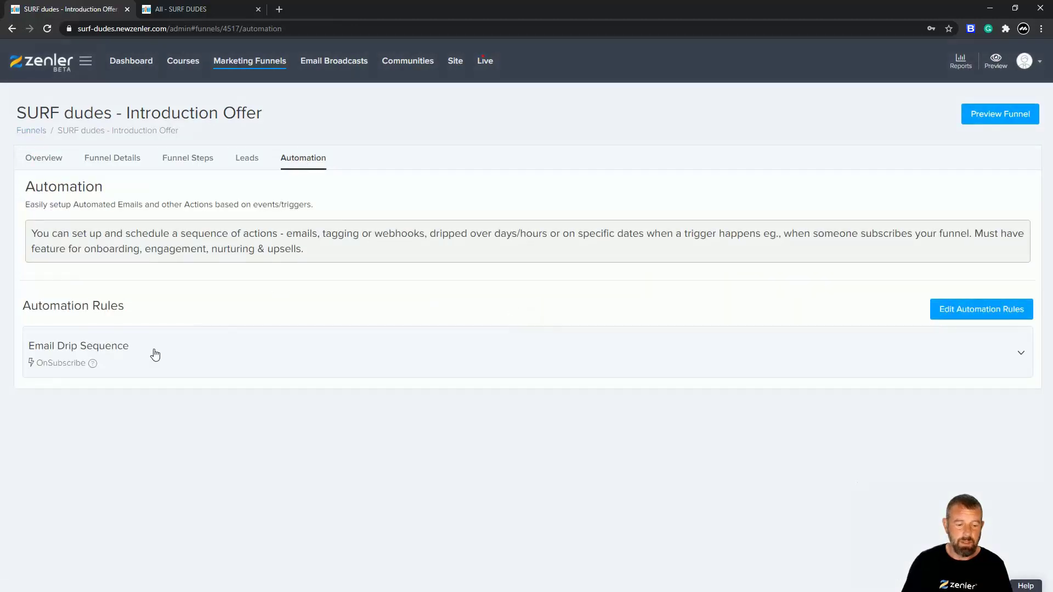
left_click(1020, 355)
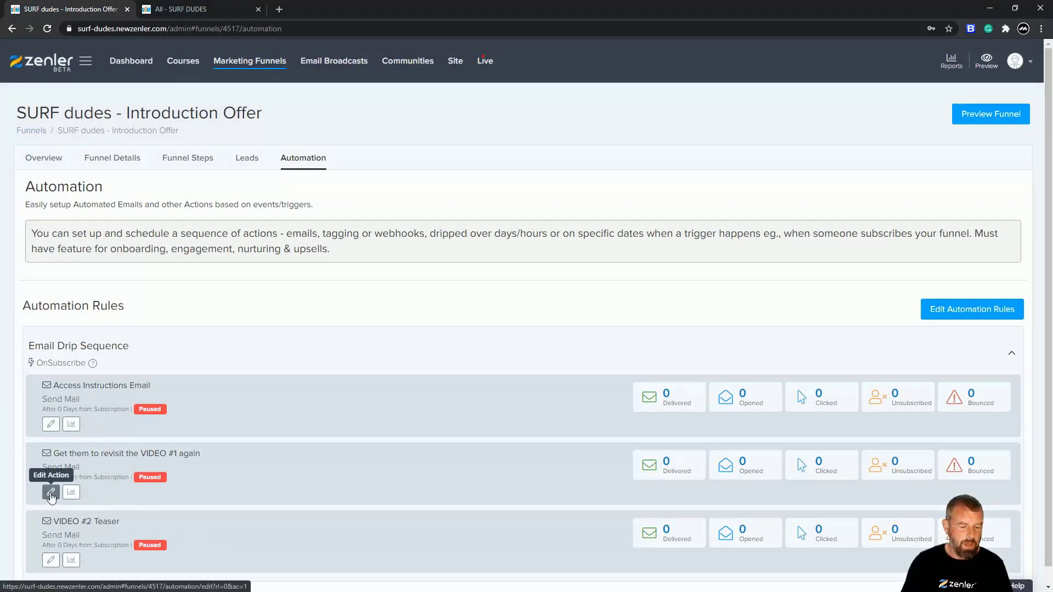
- View the settings of the Get them to revisit the VIDEO #1 again action and return to the expanded Email Drip Sequence
left_click(50, 492)
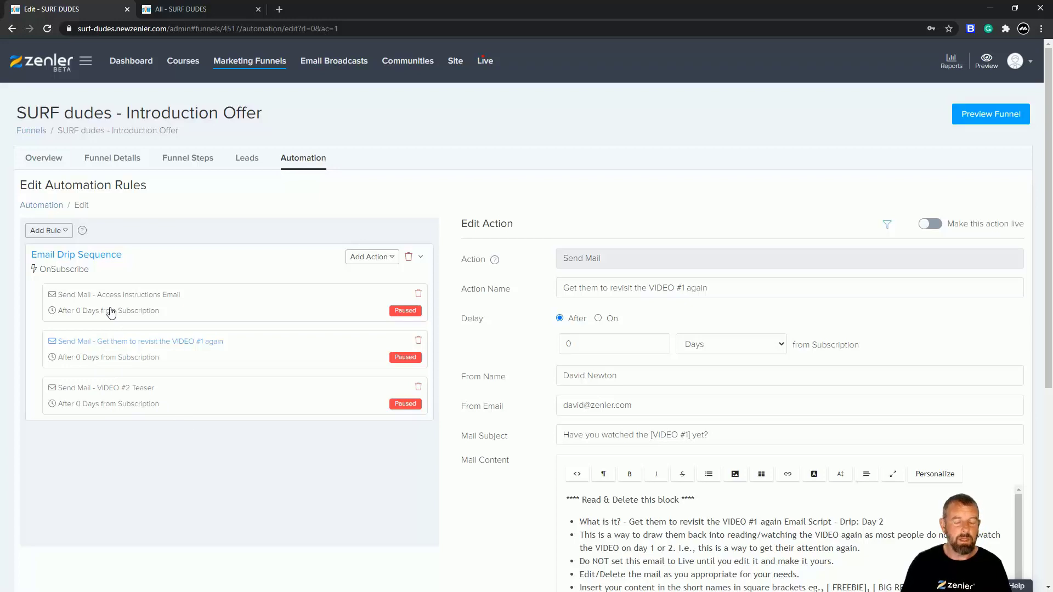
left_click(304, 164)
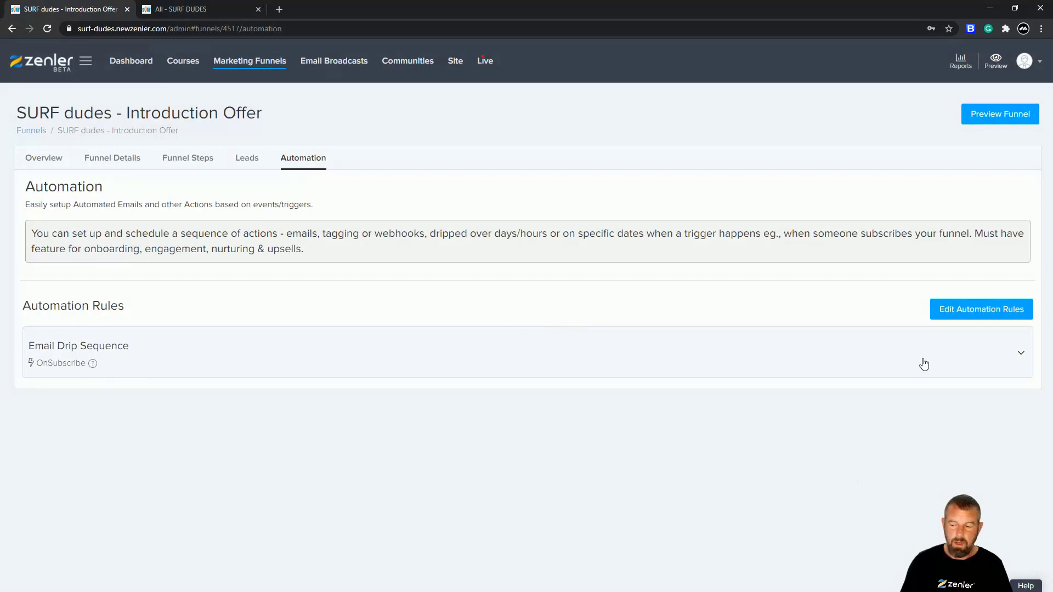
left_click(1018, 353)
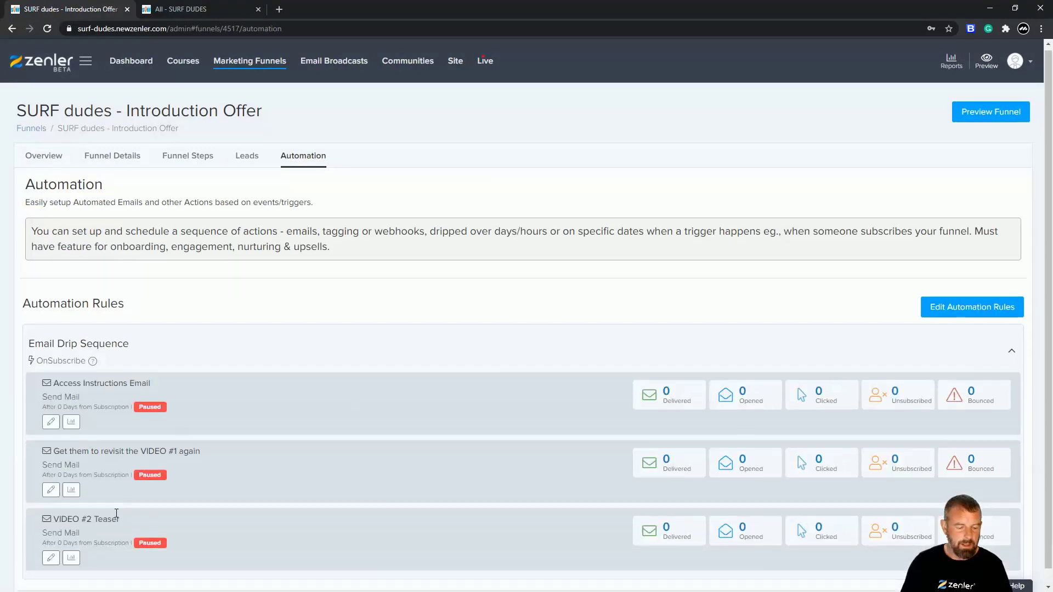
- Open the VIDEO #2 Teaser action for editing and compare it with the other emails in the drip sequence
scroll(116, 514, "down", 1)
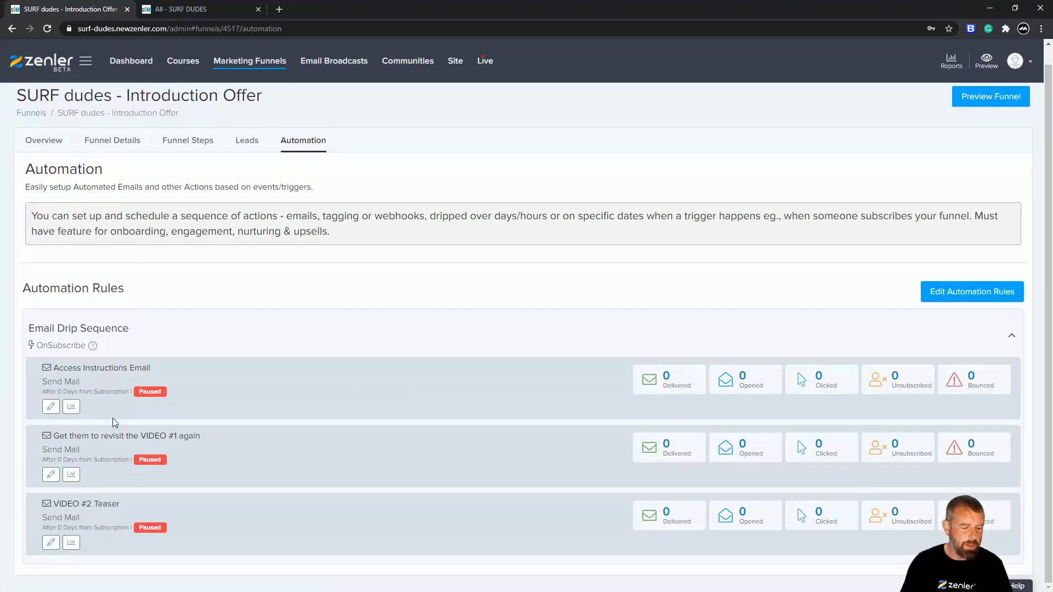
left_click(52, 542)
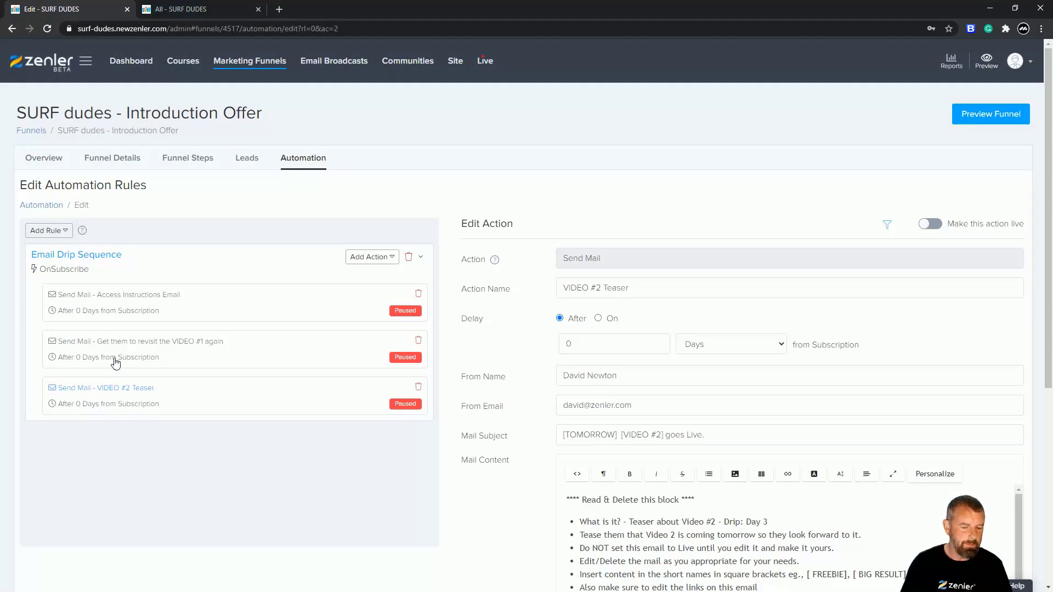
left_click(116, 307)
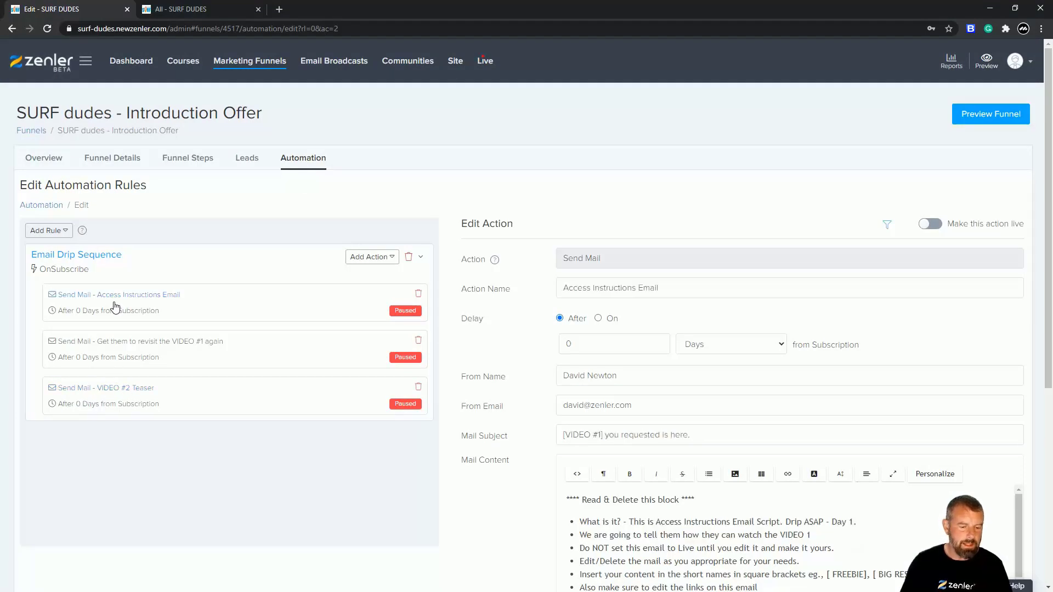
left_click(110, 351)
left_click(113, 392)
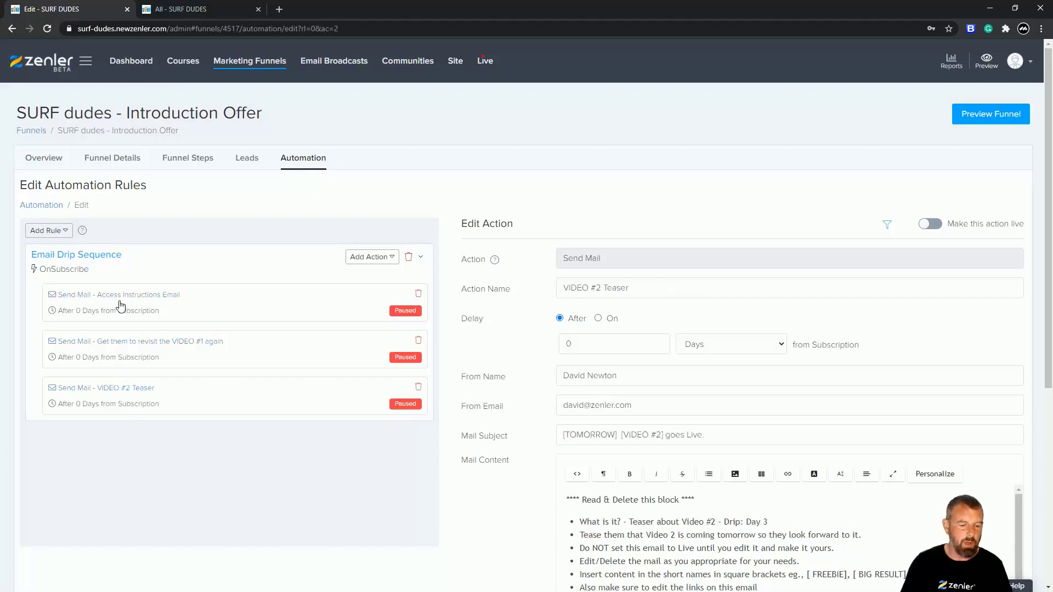
- Rename the Access Instructions Email action as ACCESS TO FIRST DAY 1
left_click(120, 305)
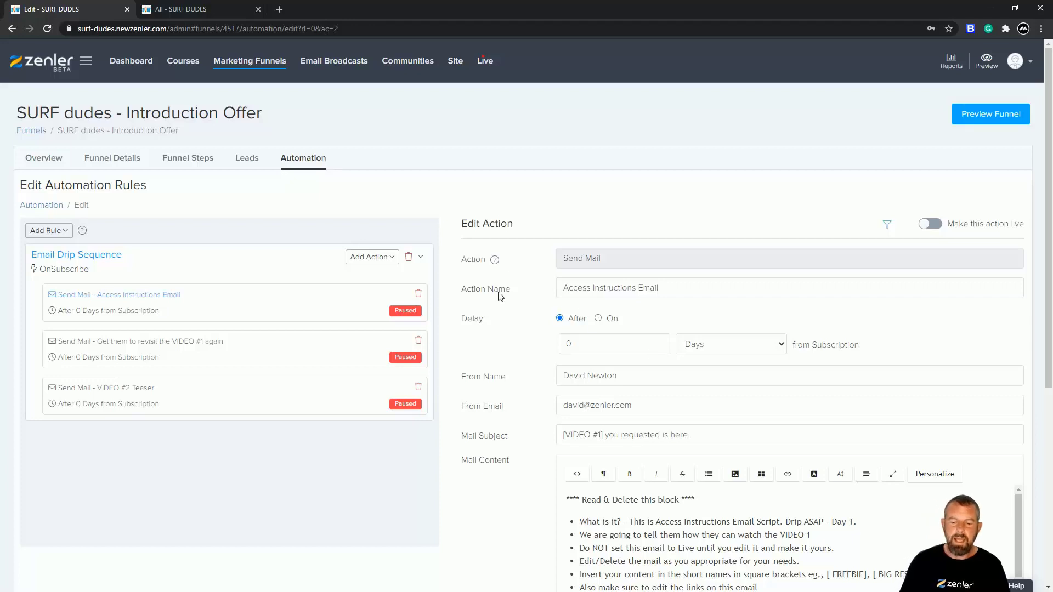
left_click_drag(565, 288, 658, 287)
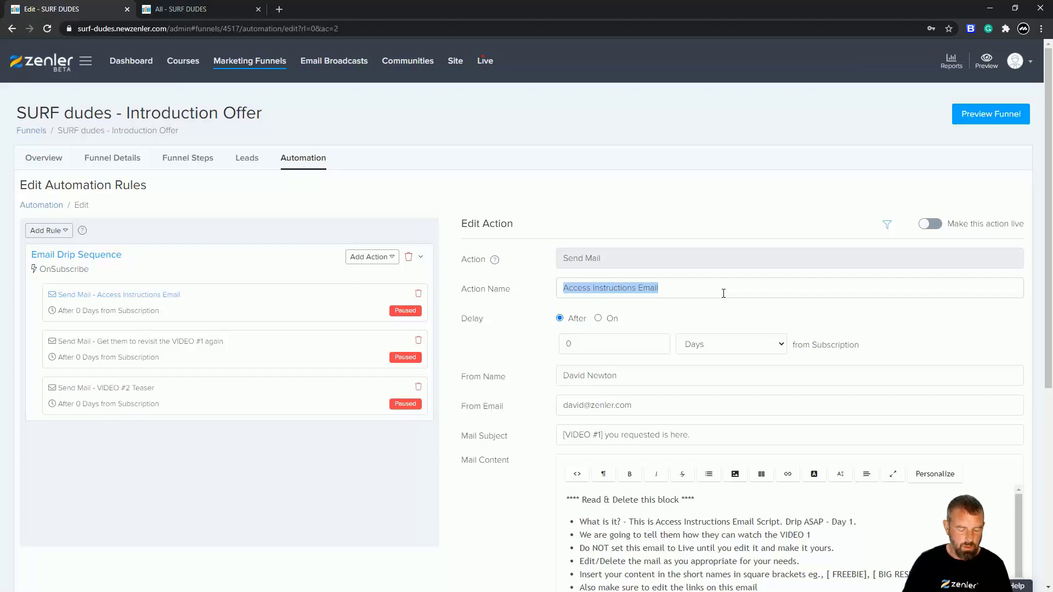
type("AC")
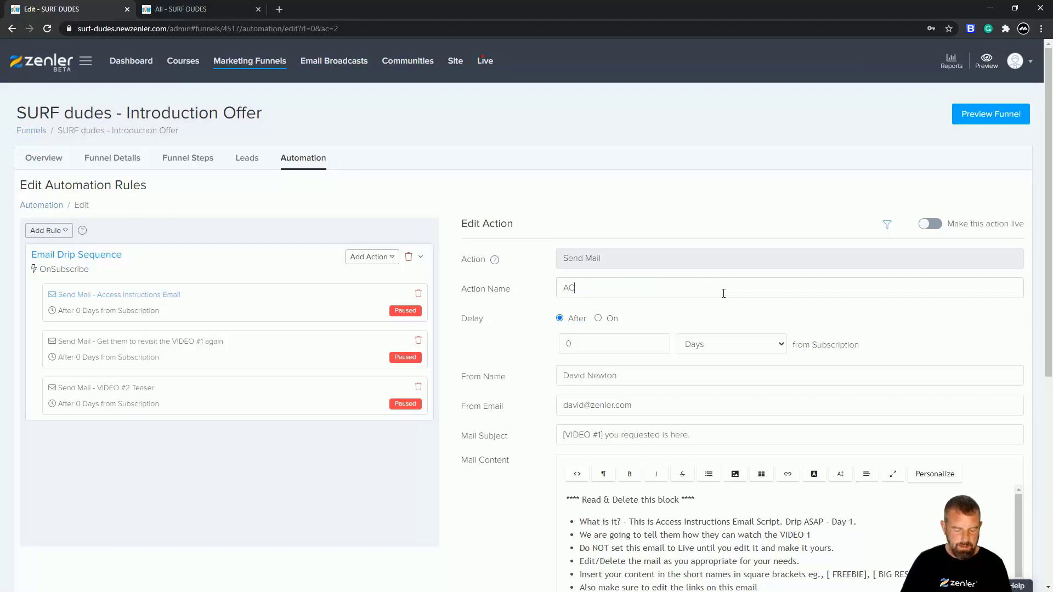
type("CCESS TO FIRS")
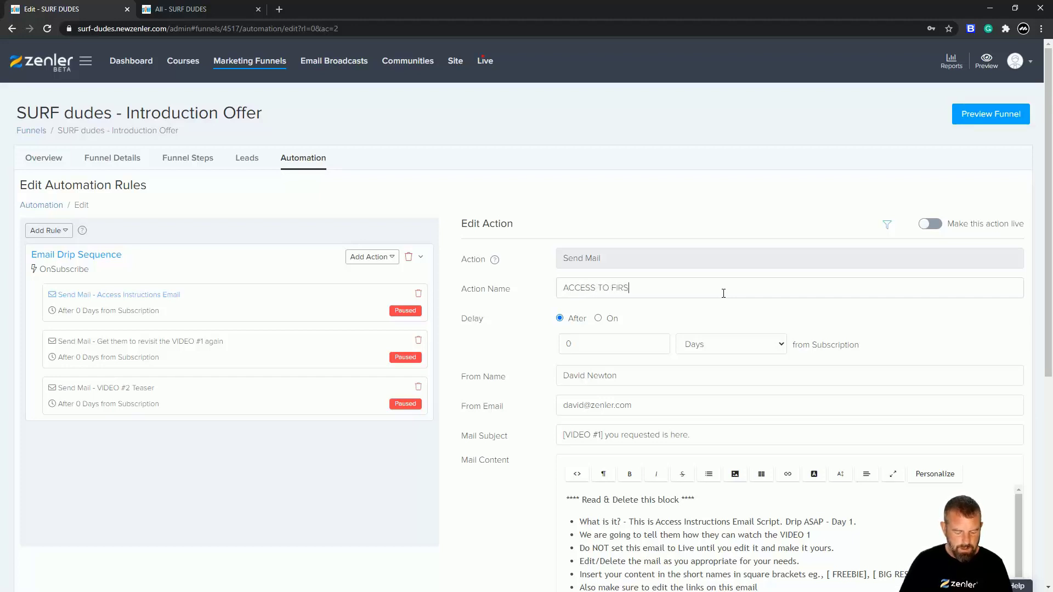
type("T DAY 1")
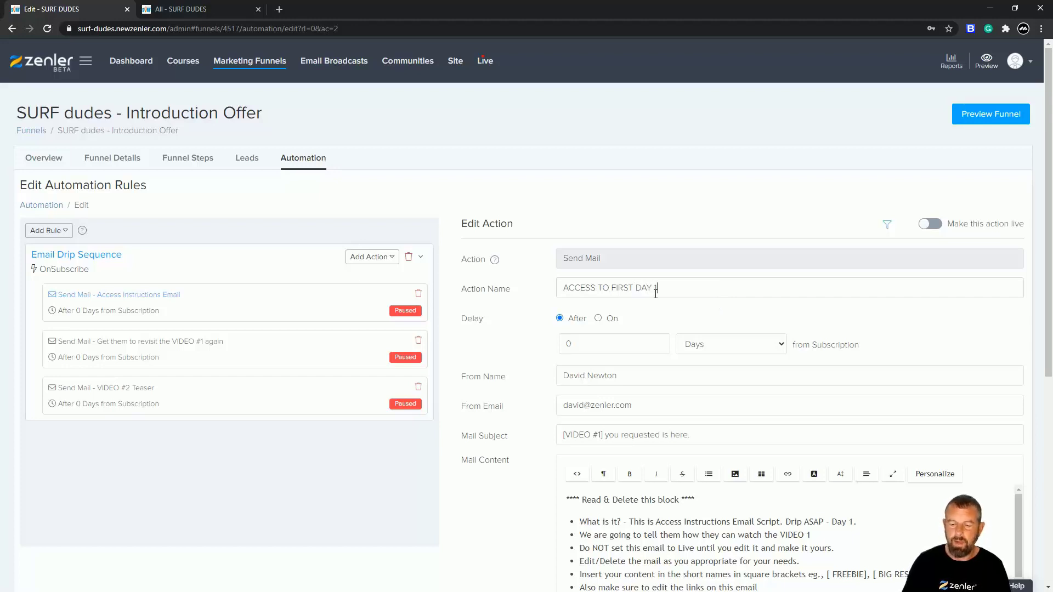
scroll(655, 293, "down", 2)
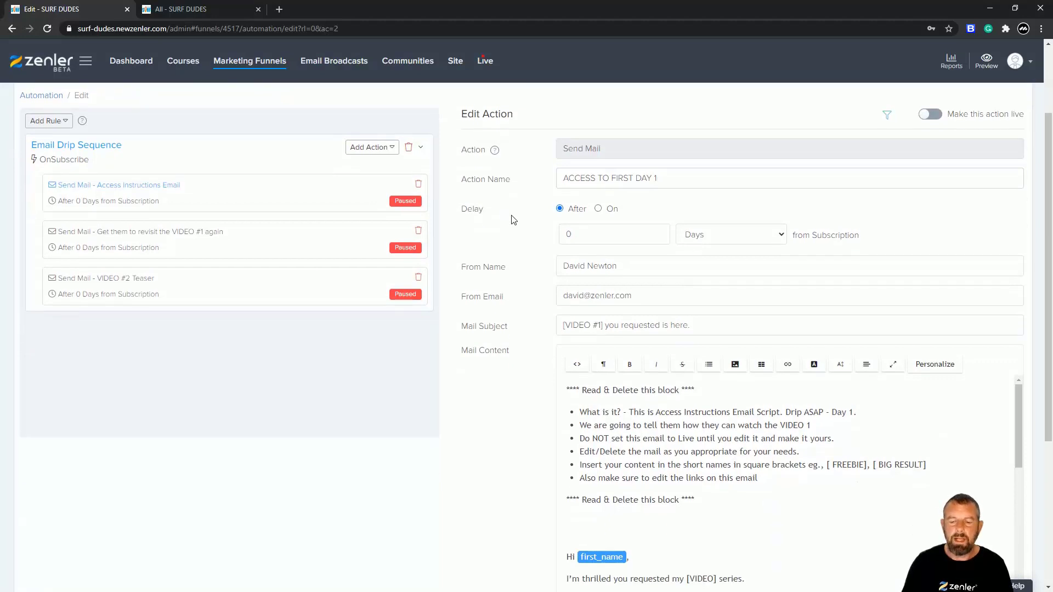
scroll(514, 220, "up", 1)
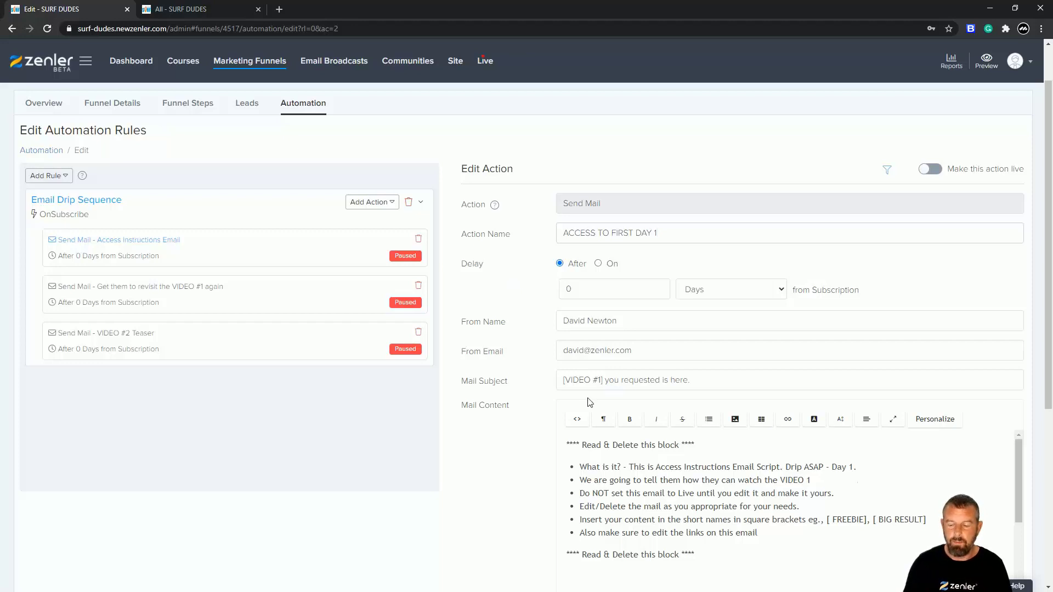
left_click_drag(592, 466, 705, 512)
key("BackSpace")
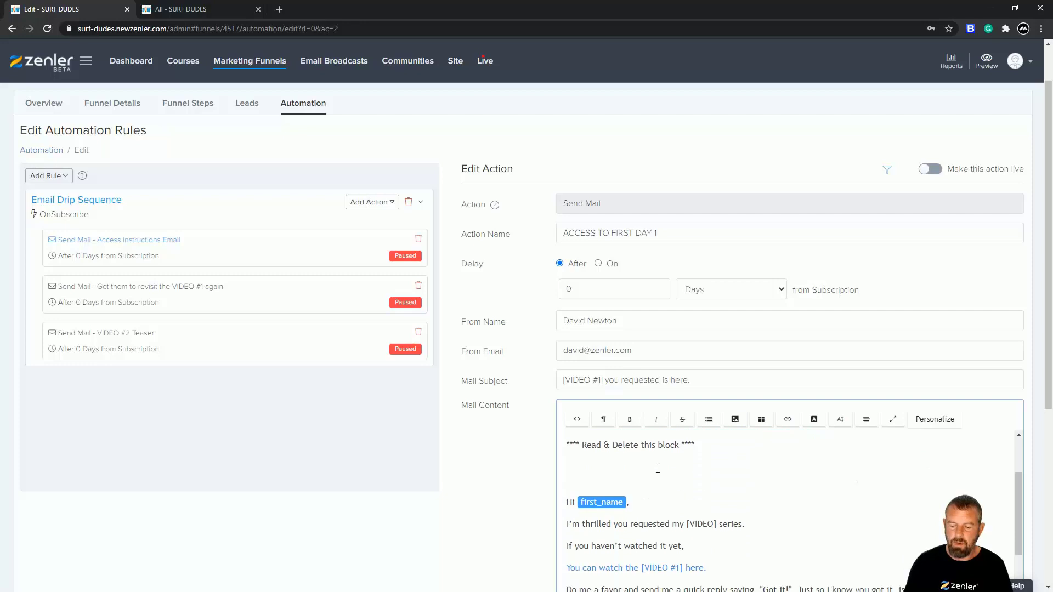
key("ctrl+z")
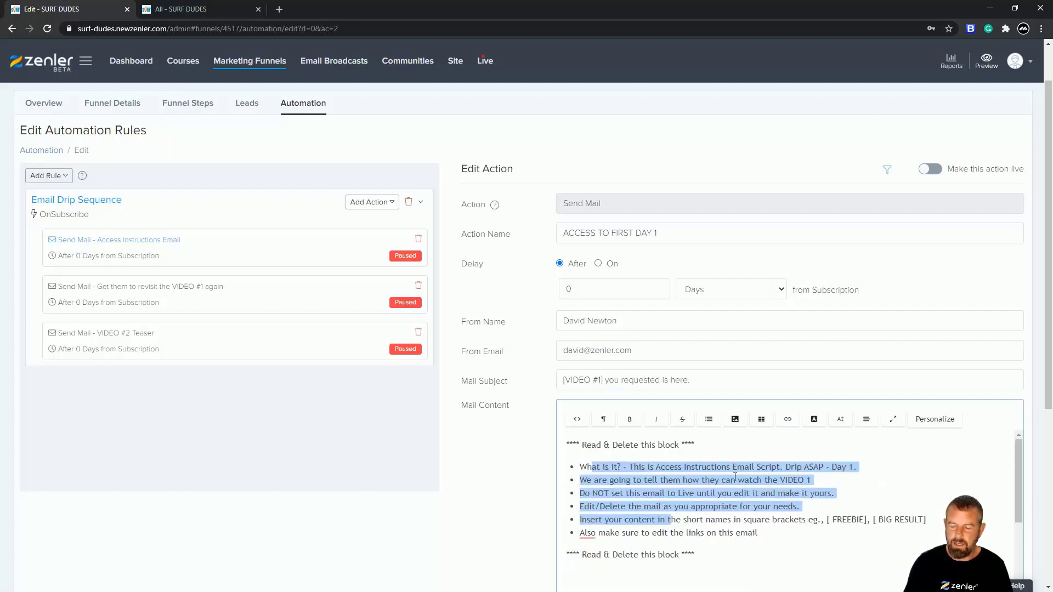
- View the email's greeting and the personalization tags available for the mail content, and close the tag list without inserting any
scroll(691, 500, "down", 1)
scroll(703, 494, "down", 2)
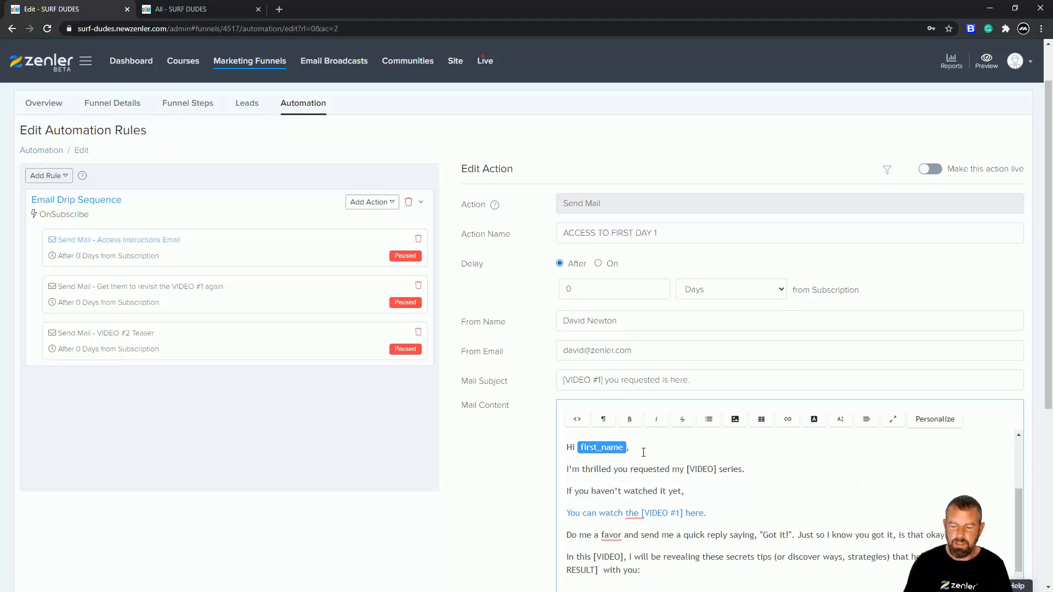
left_click(933, 419)
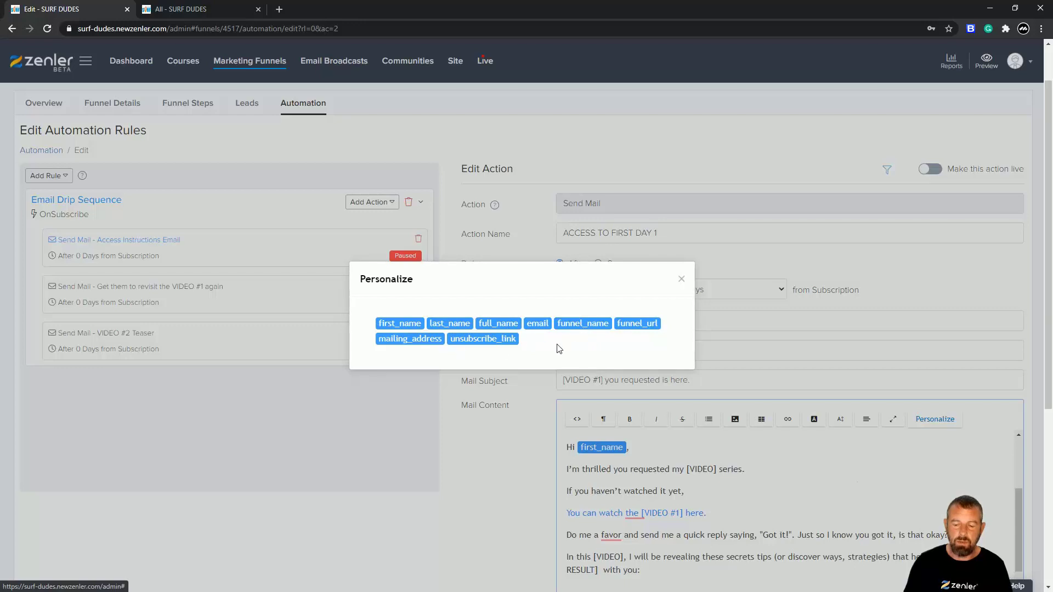
left_click(681, 279)
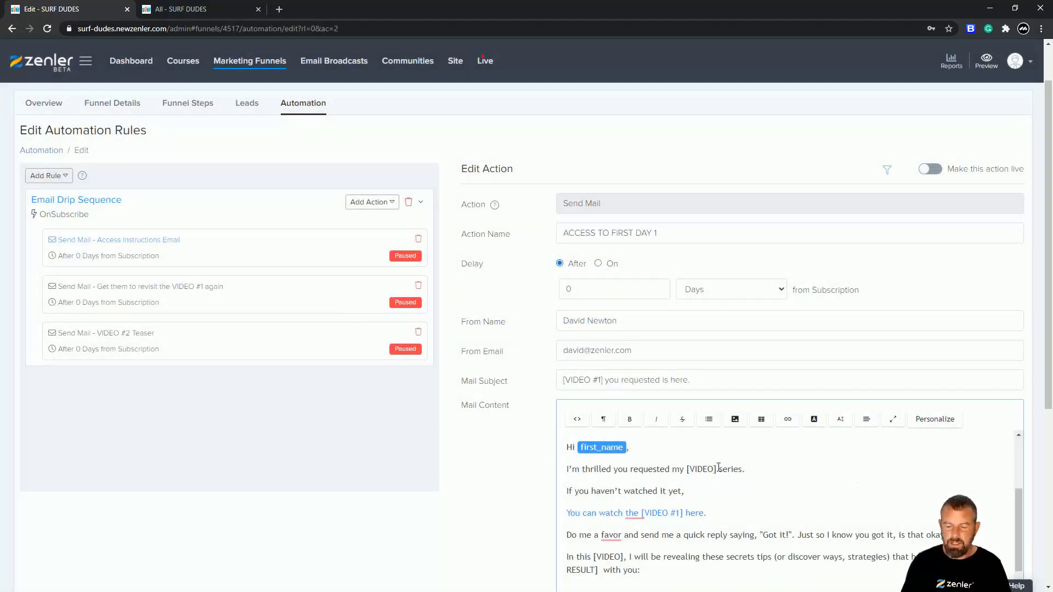
- Delete the whole Read & Delete this block instruction section above the greeting in the mail content
scroll(719, 470, "up", 2)
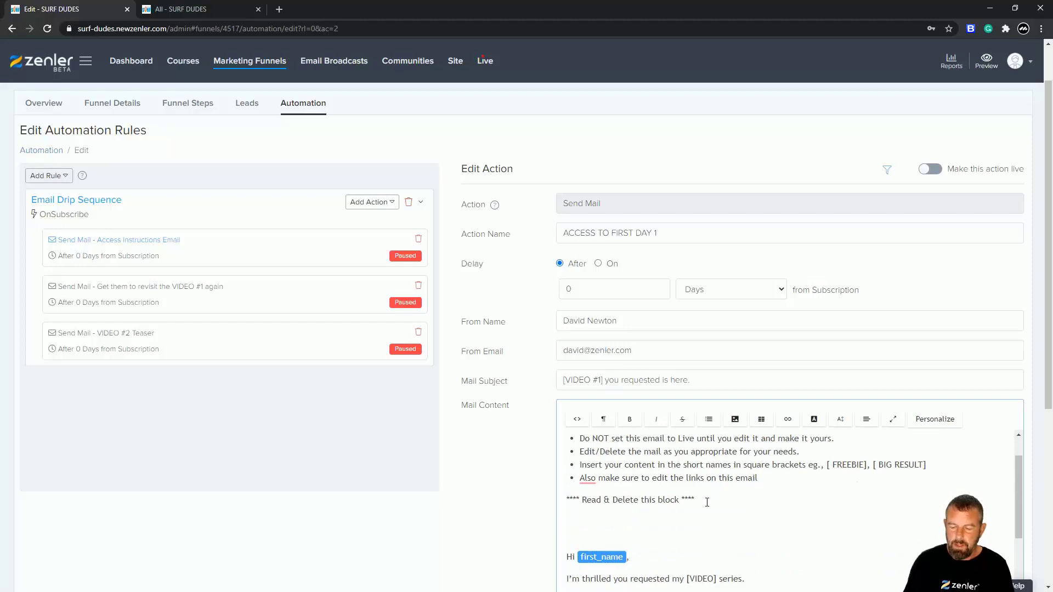
left_click_drag(567, 522, 576, 420)
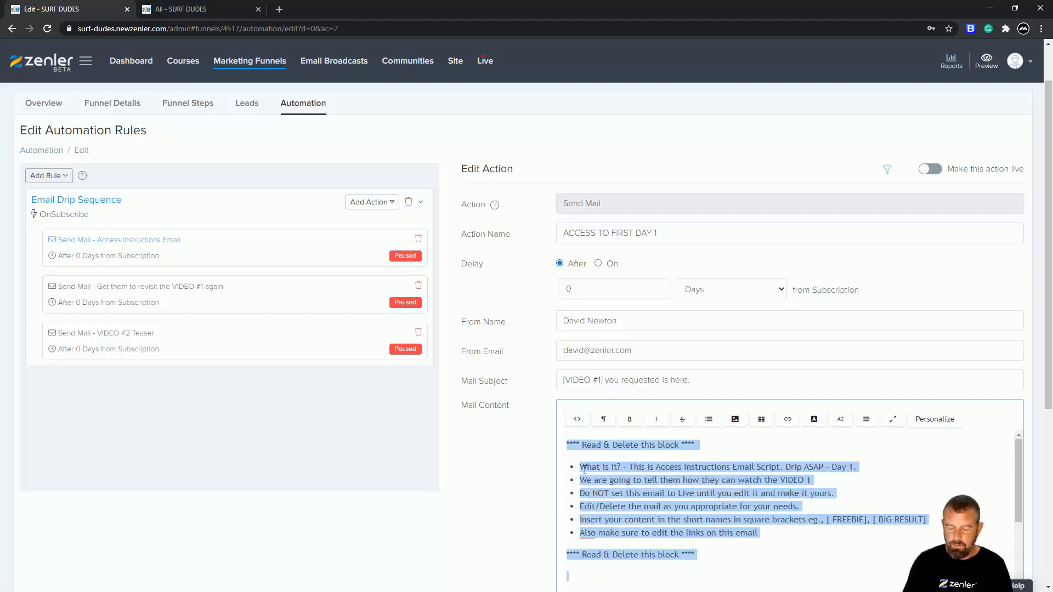
key("BackSpace")
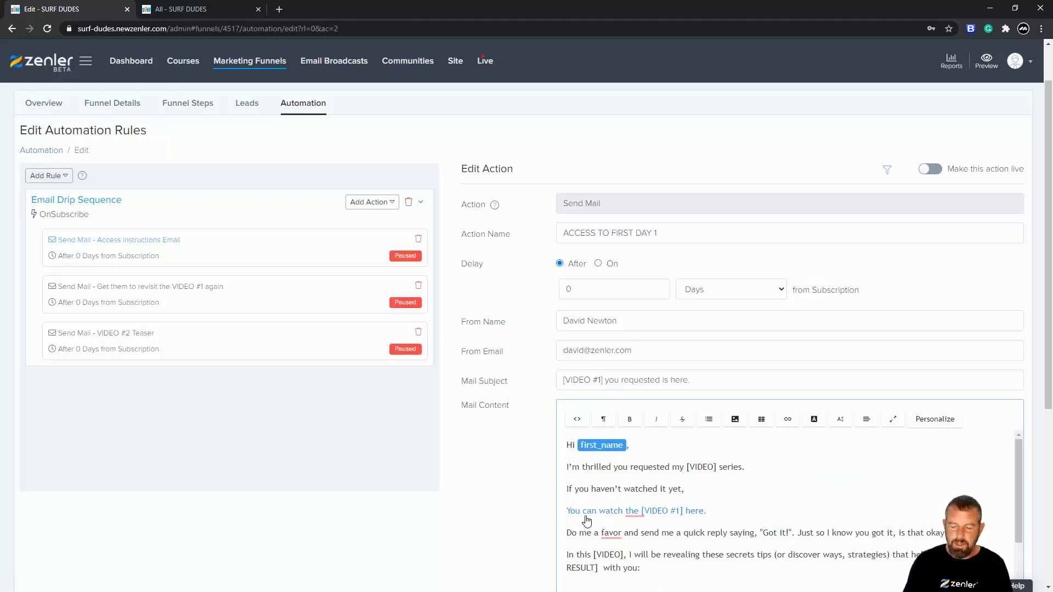
- Open the funnel steps in a separate browser tab, copy the VIDEO - 1 page URL and return to the email being edited
mouse_move(646, 515)
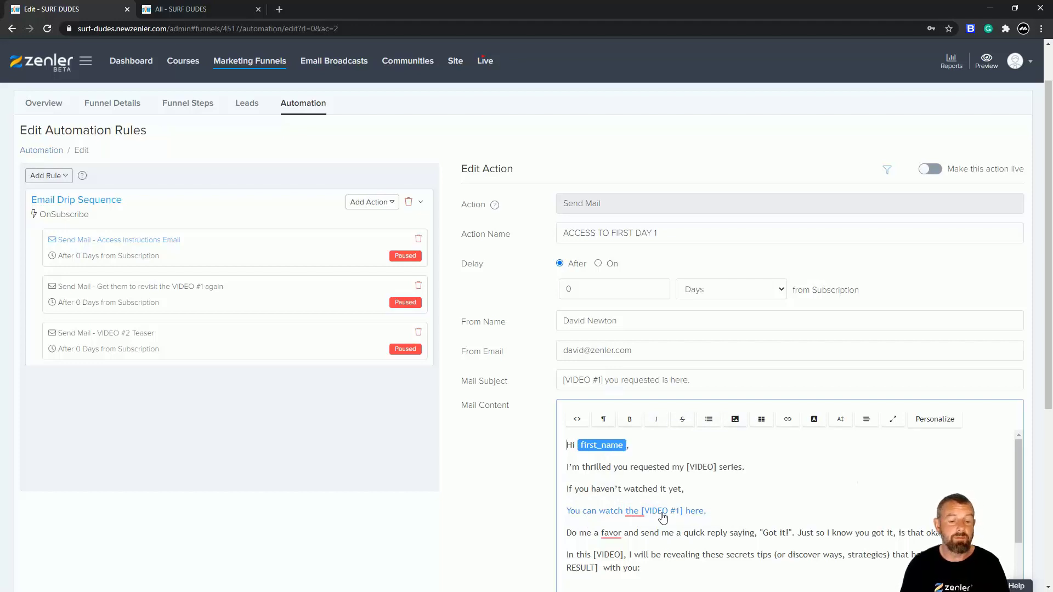
right_click(186, 107)
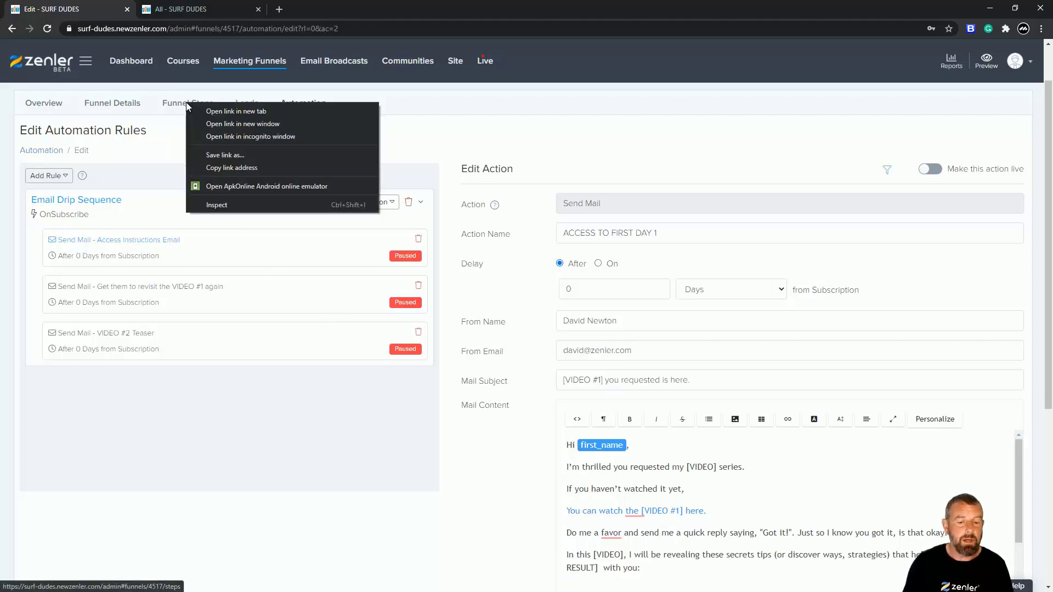
left_click(218, 111)
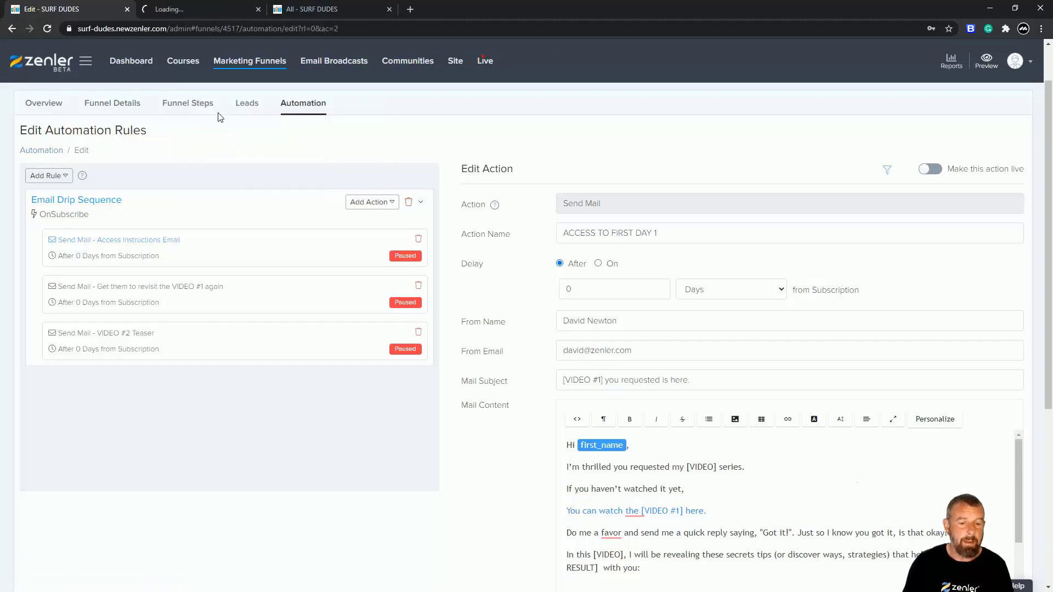
left_click(388, 9)
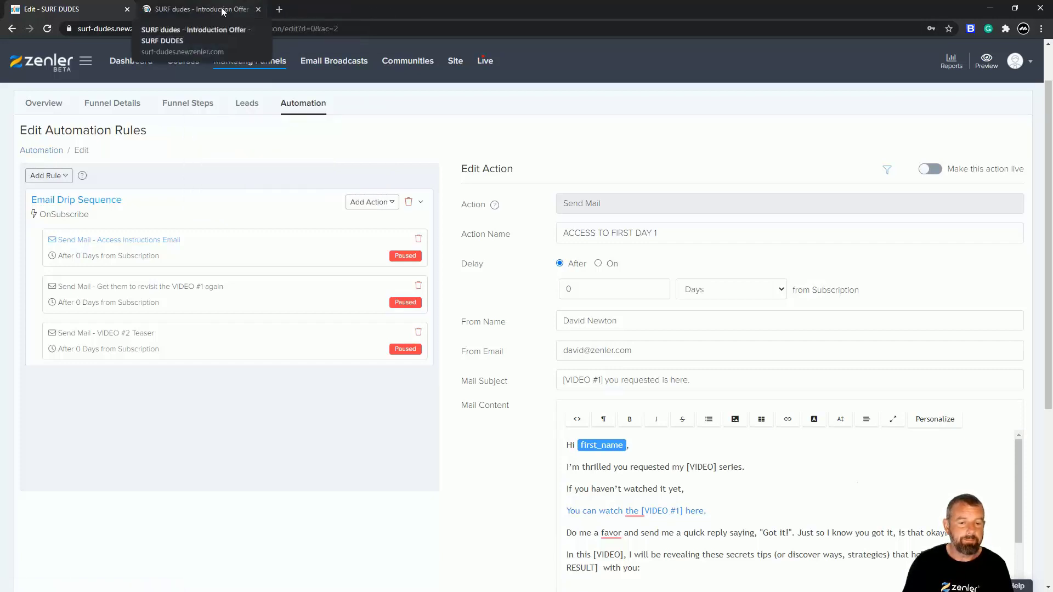
left_click(202, 11)
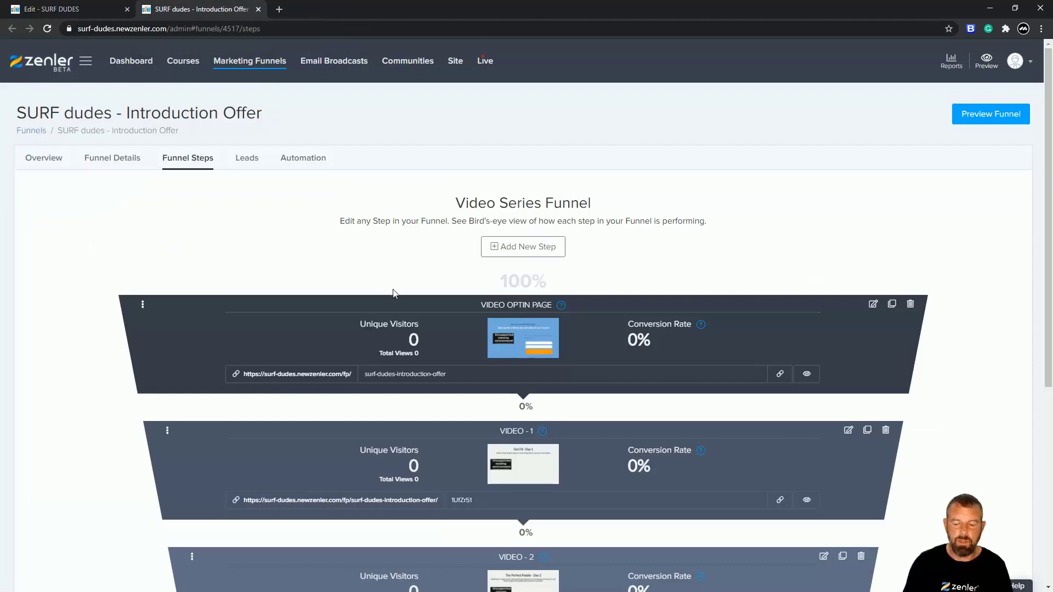
scroll(391, 293, "down", 2)
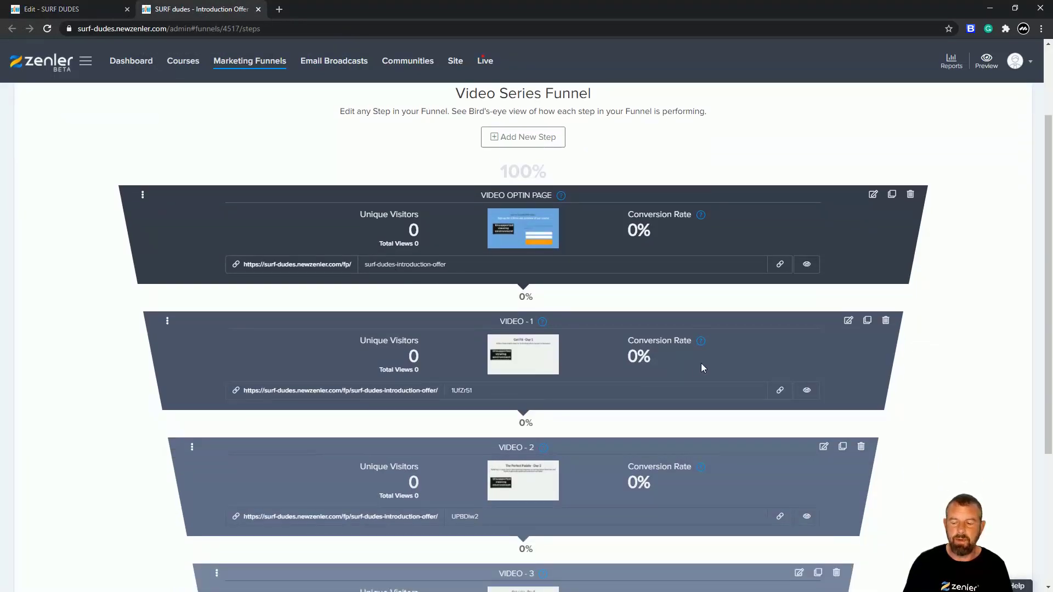
left_click(779, 392)
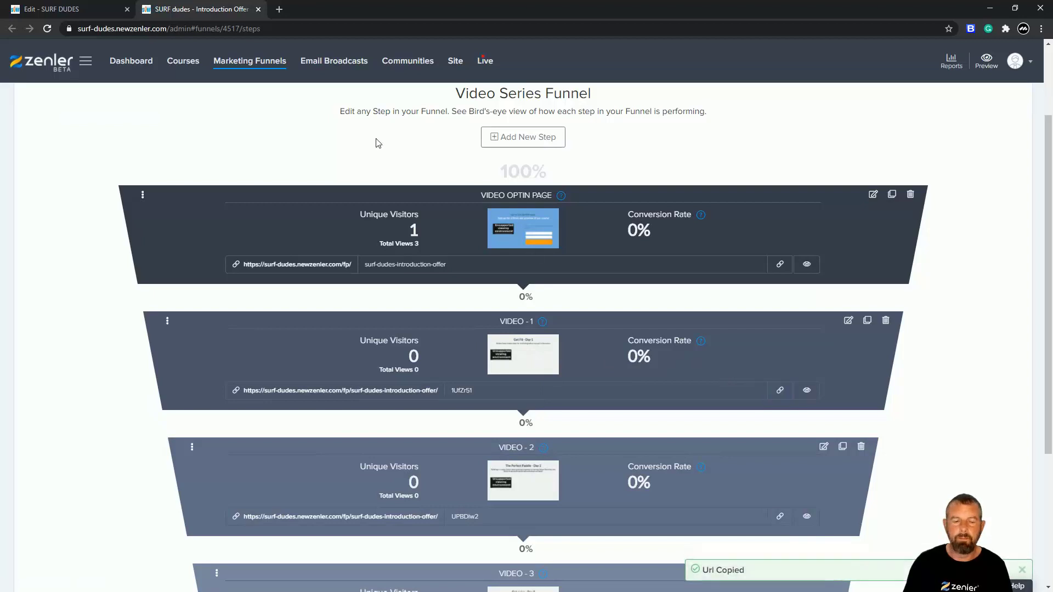
left_click(102, 13)
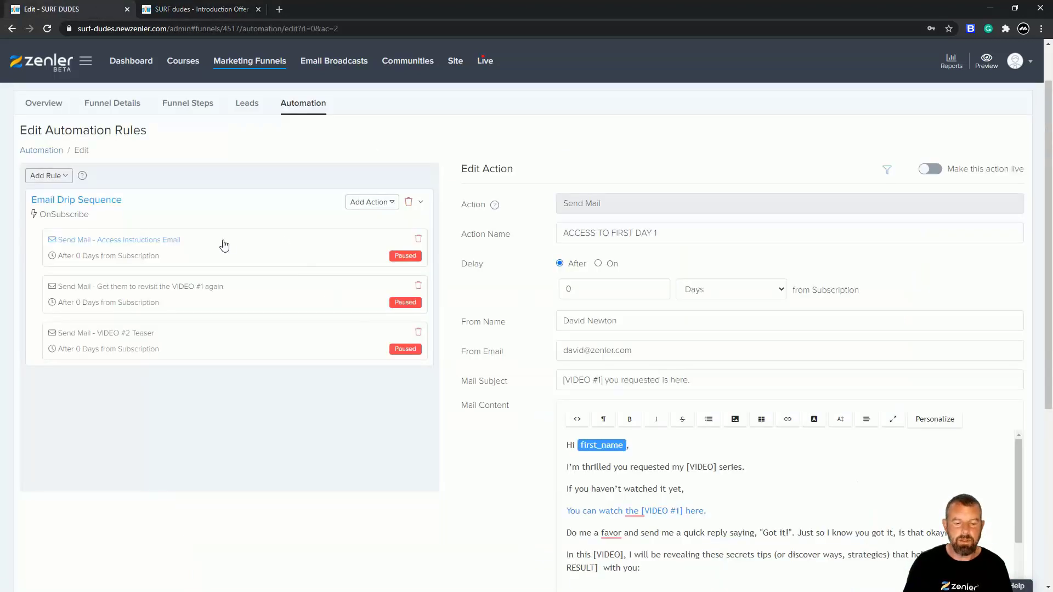
- Replace the "You can watch the [VIDEO #1] here." link line in the mail content with plain text reading Access DAY 1 - Getting Fit
left_click_drag(711, 510, 566, 510)
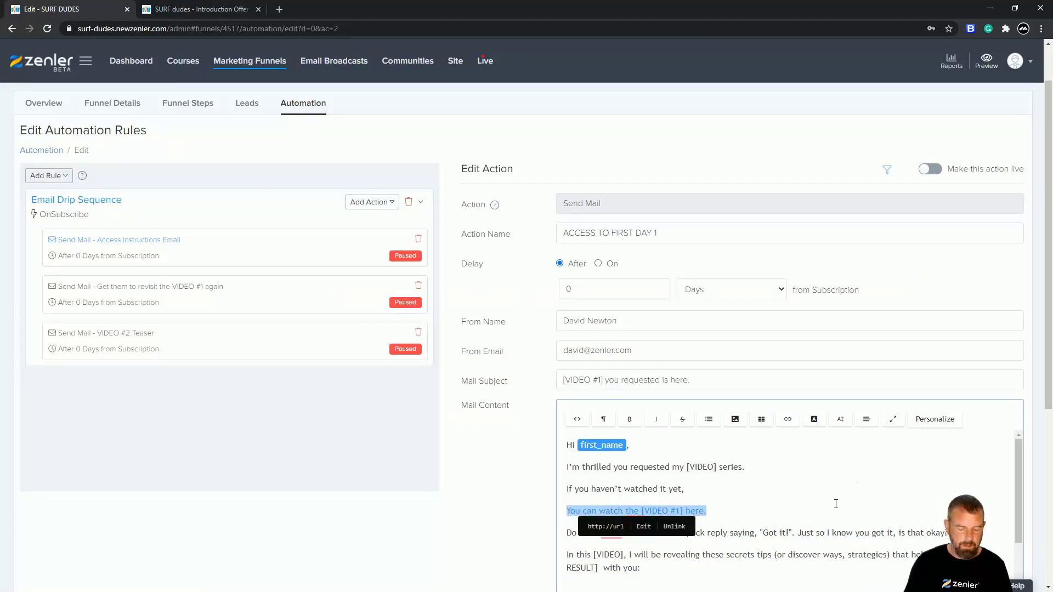
type("Access")
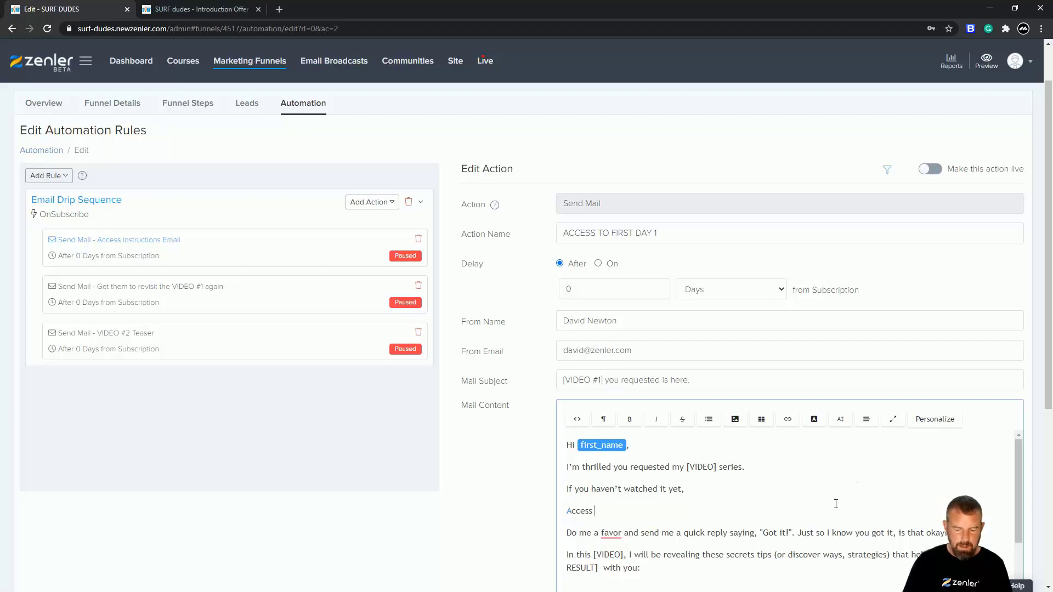
key("shift+Home")
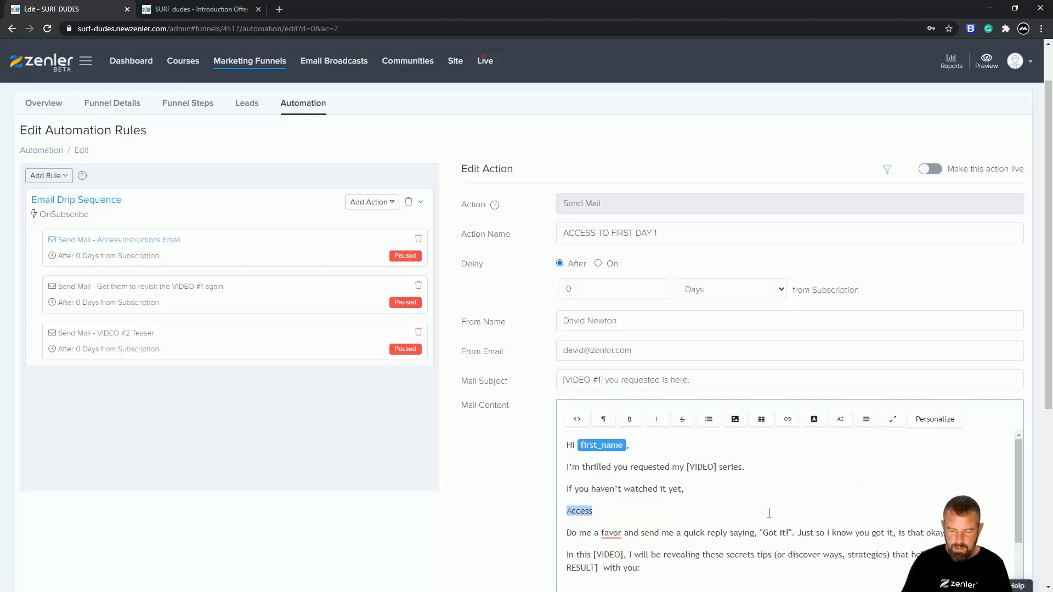
key("BackSpace")
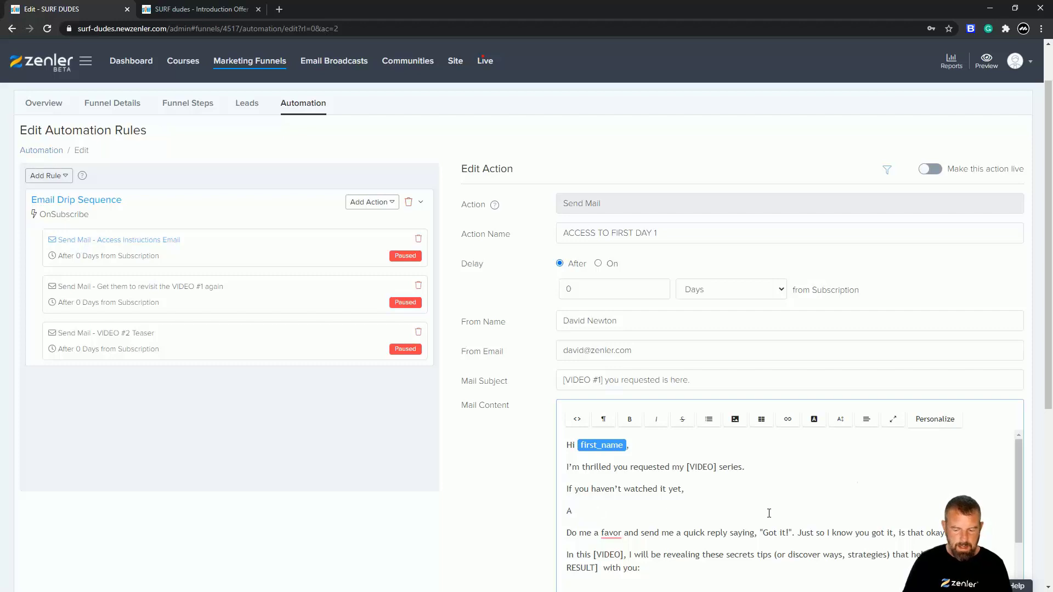
type("ss")
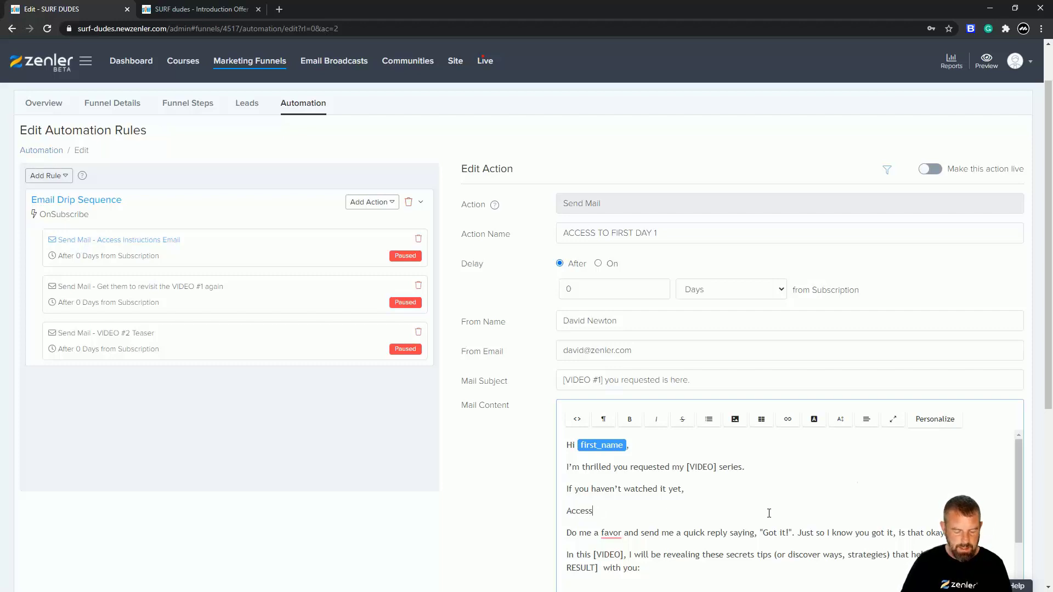
type(" DAY 1 - Getting Fit")
- Link the Access DAY 1 - Getting Fit line to the copied VIDEO - 1 page URL
left_click_drag(676, 508, 567, 510)
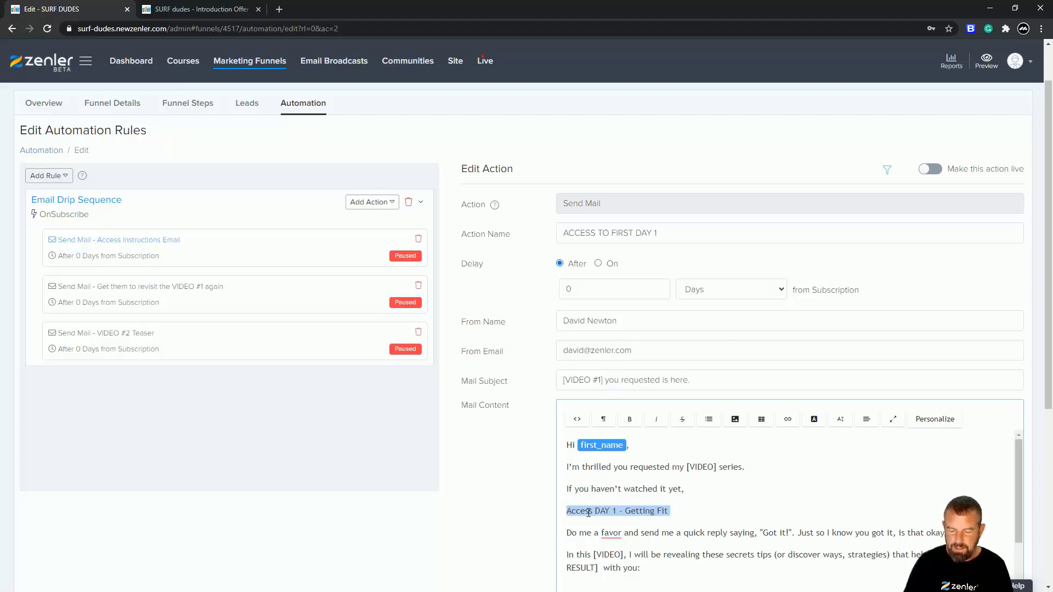
left_click(788, 421)
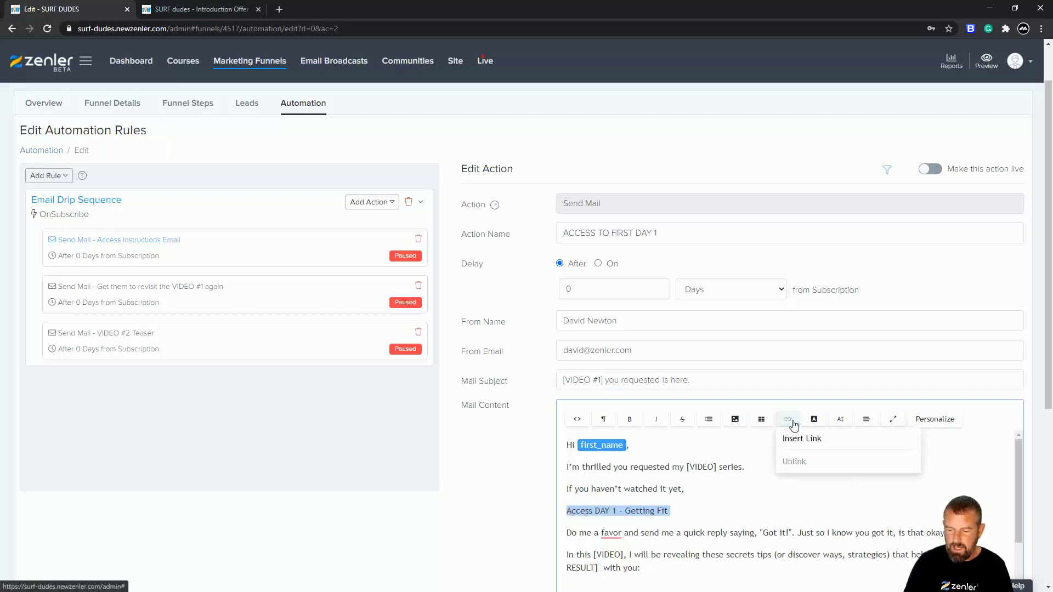
left_click(789, 439)
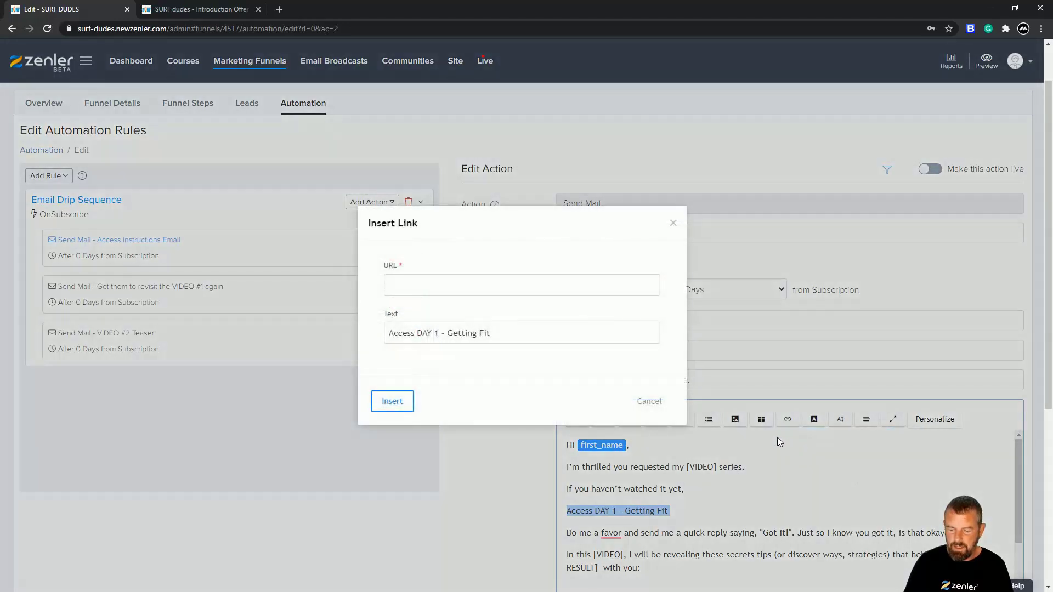
left_click(396, 285)
key("ctrl+v")
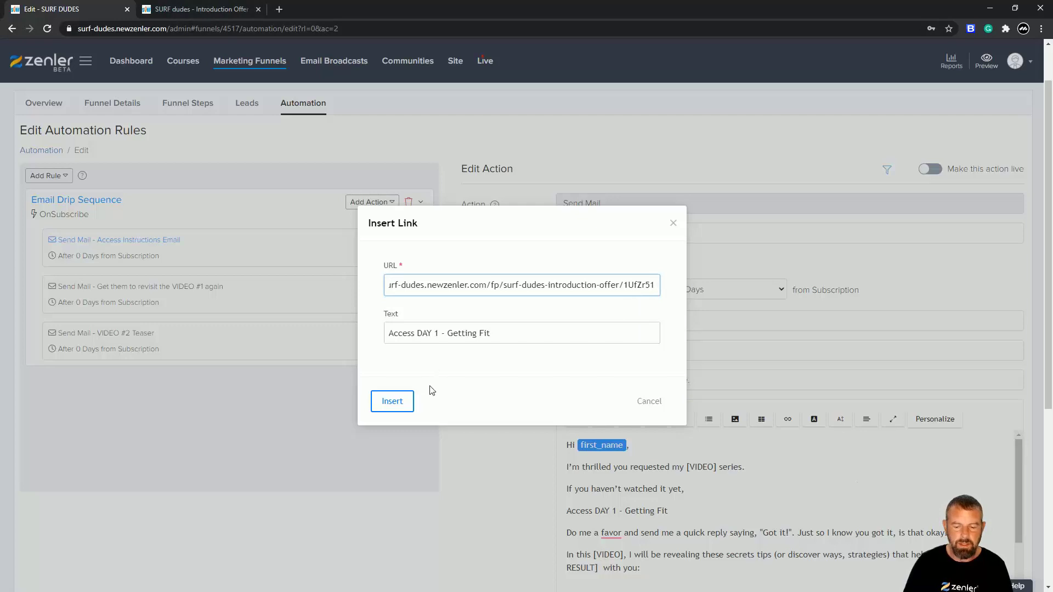
left_click(393, 402)
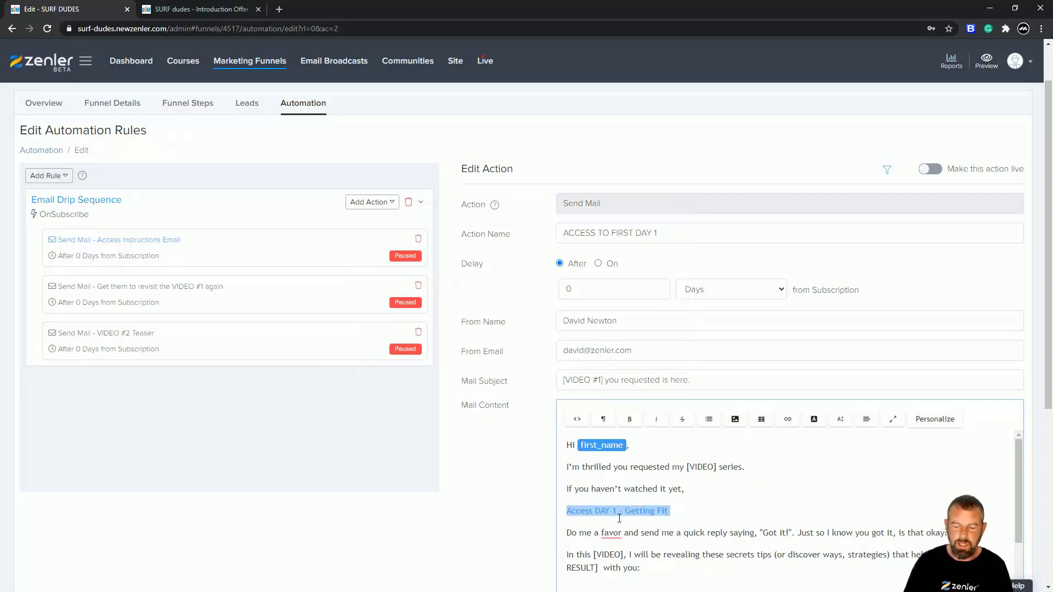
- Delete all the template text between the Access DAY 1 - Getting Fit link and the mailing address footer, including the leftover blank line
scroll(647, 499, "down", 1)
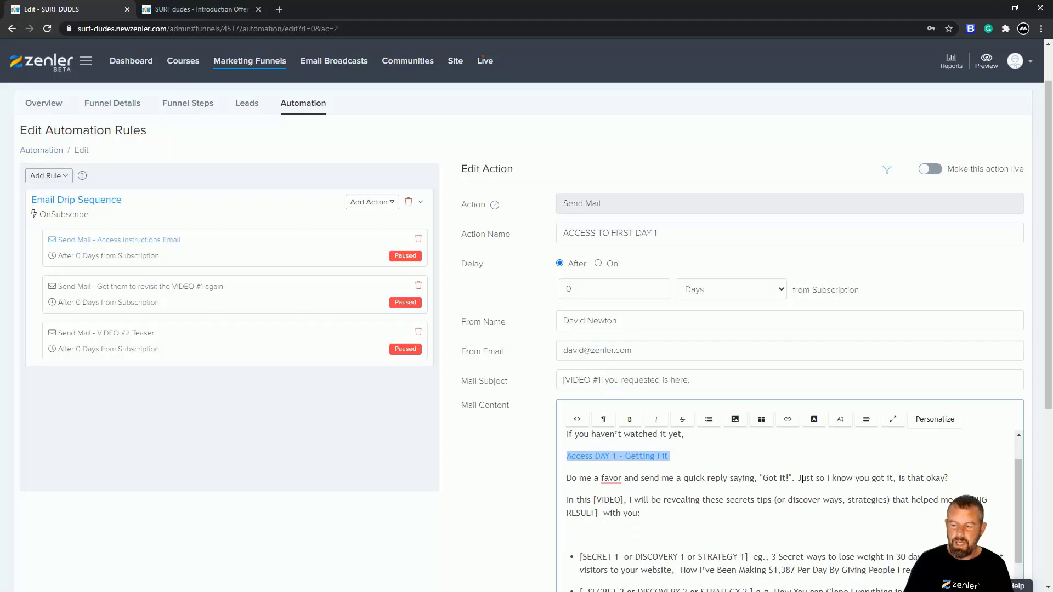
scroll(647, 510, "down", 6)
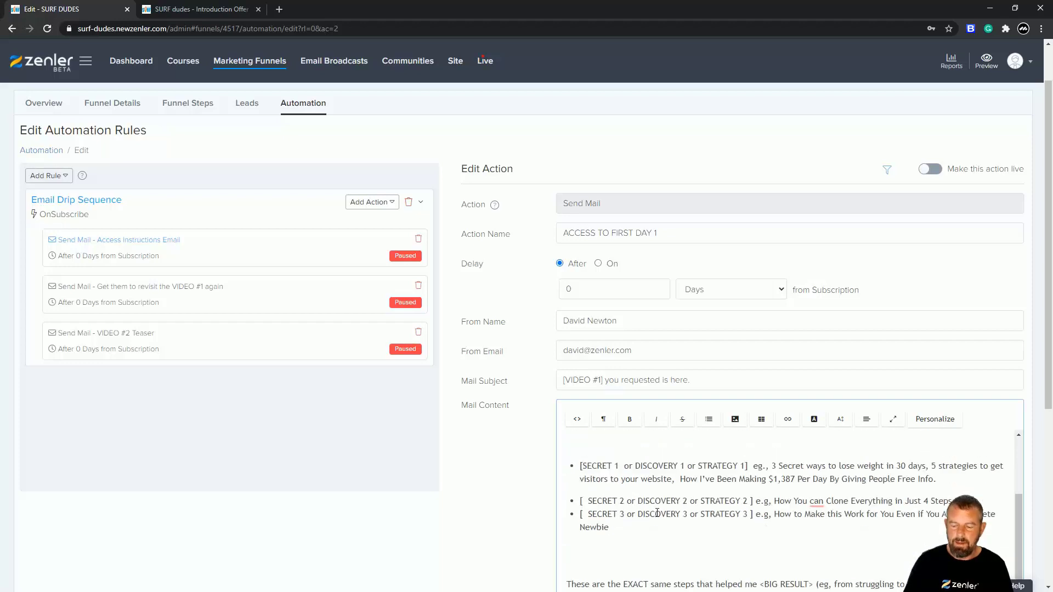
scroll(648, 510, "down", 5)
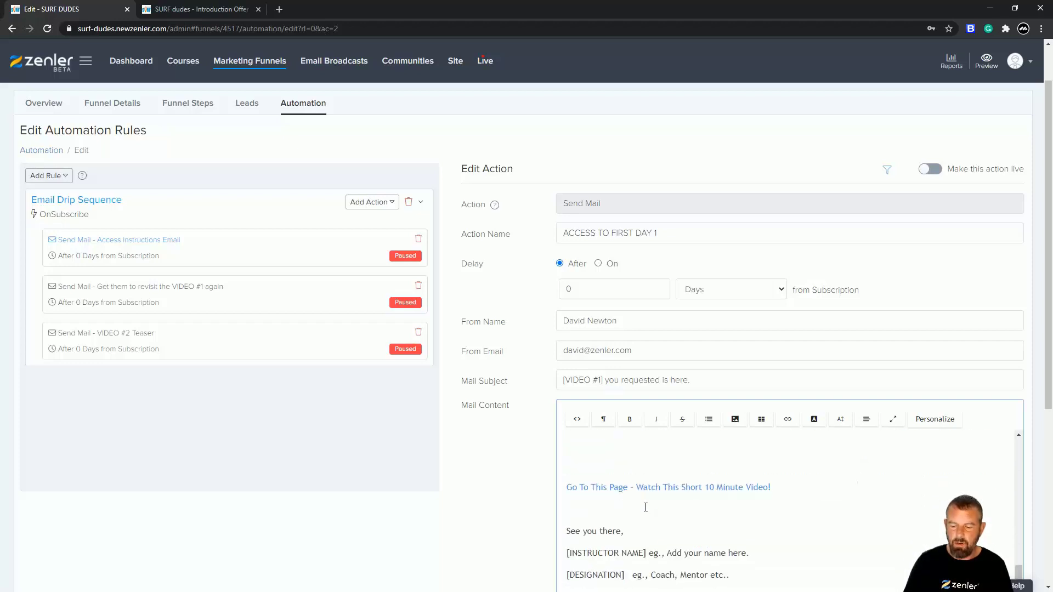
left_click_drag(731, 498, 566, 423)
key("BackSpace")
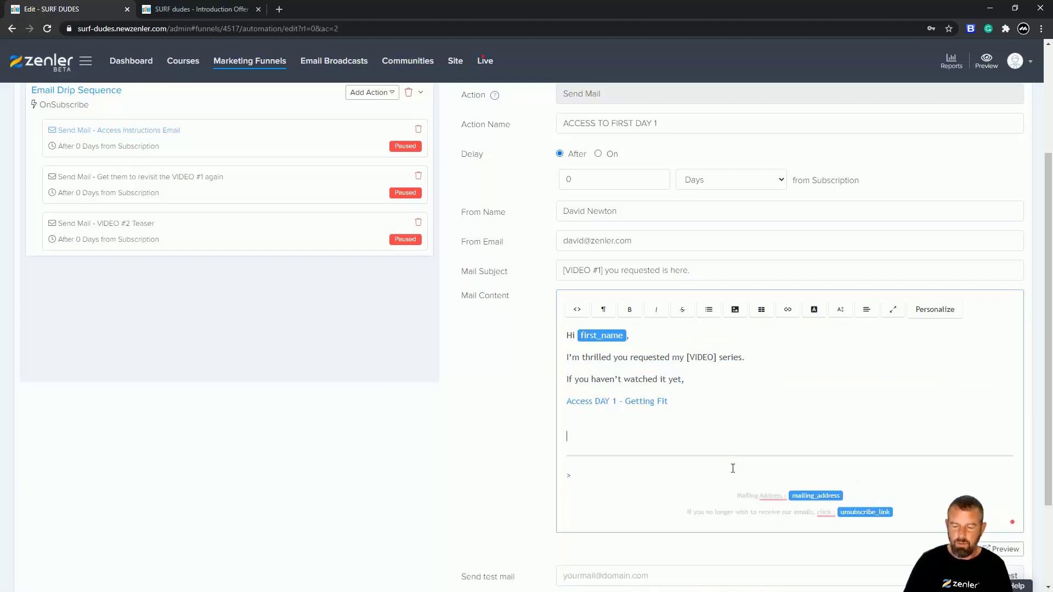
key("BackSpace")
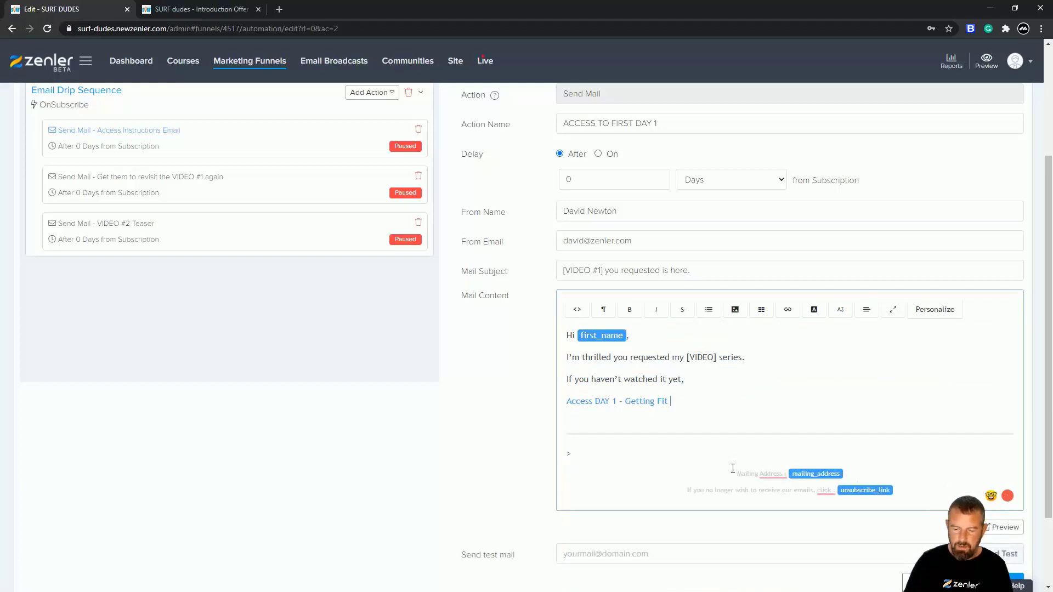
- Add the unlinked line "Day 2 will pop into your inbox tomorrow" below the Day 1 access link in the mail content
key("Return")
type("Day")
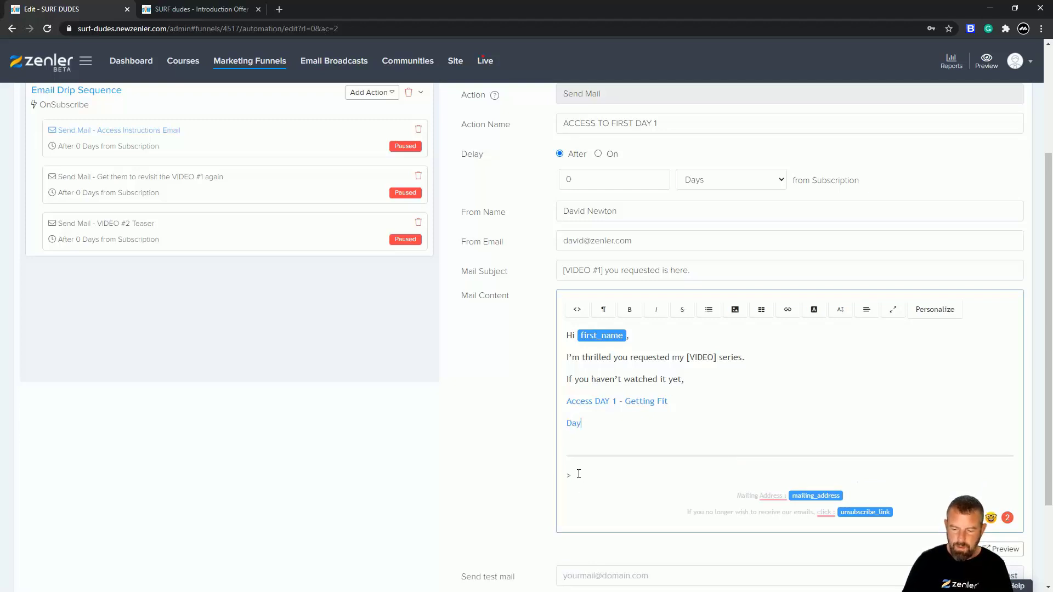
double_click(589, 426)
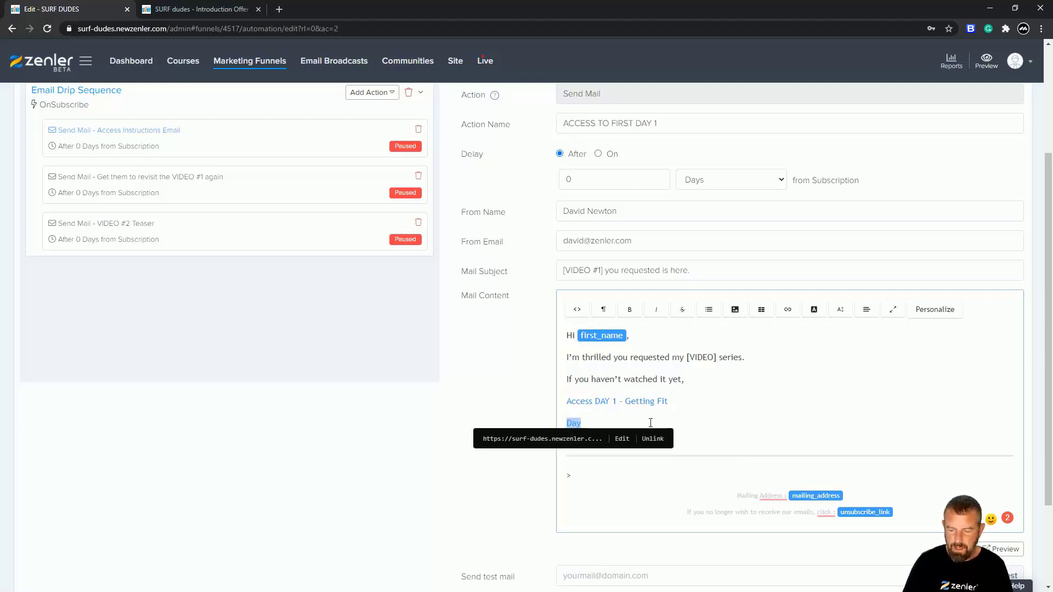
left_click(655, 441)
left_click(684, 422)
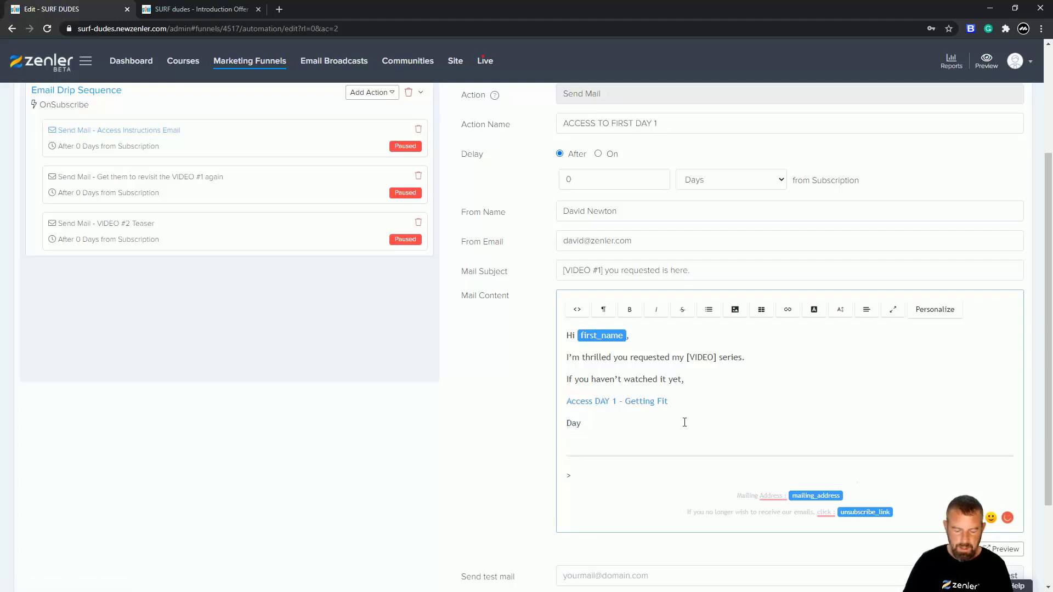
type("2 wi")
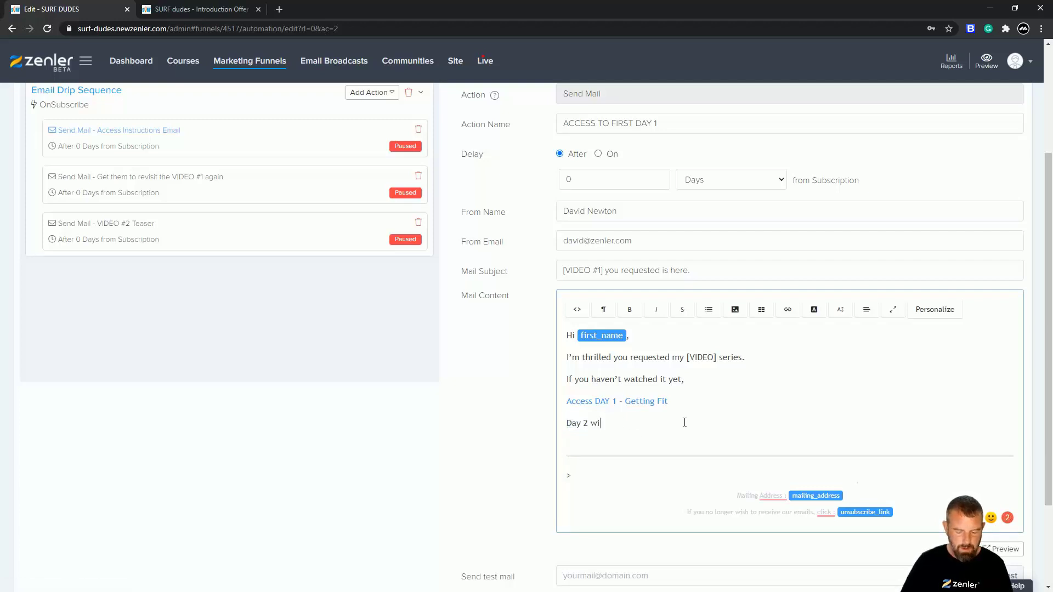
type("ll pop in")
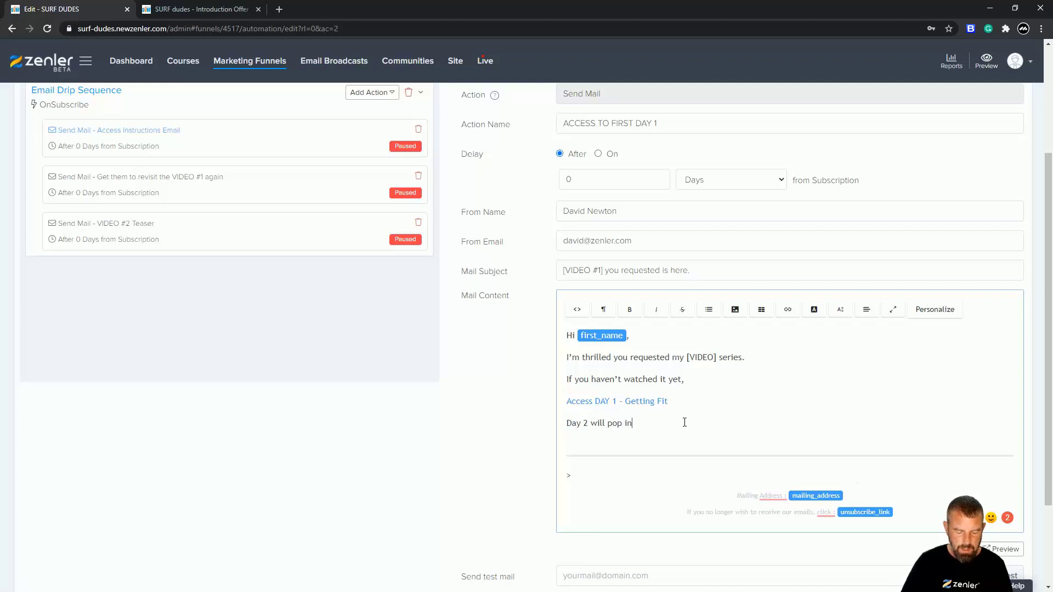
type("to your in")
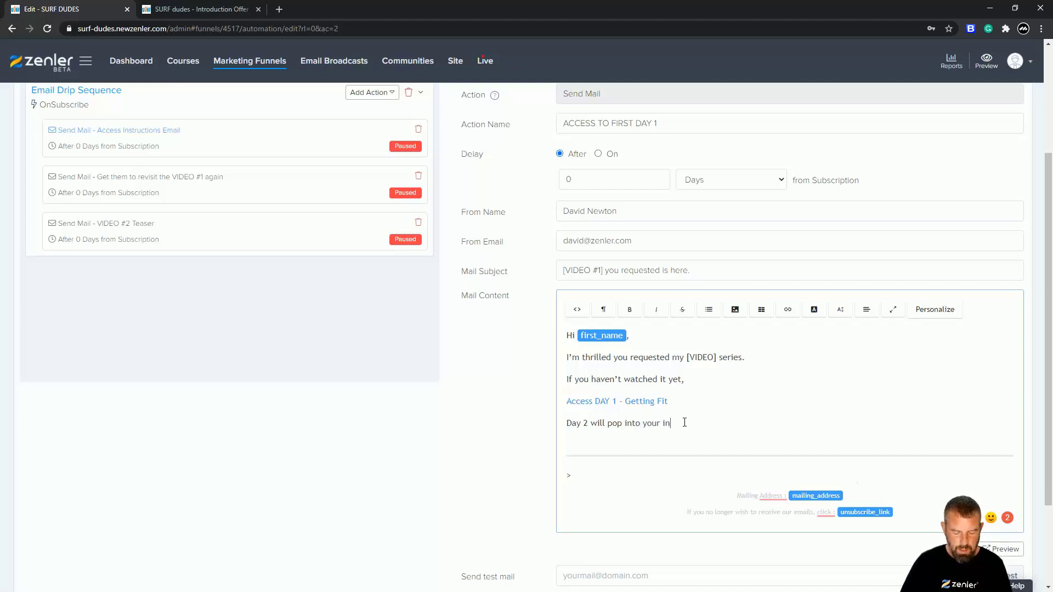
type("box tomorrow")
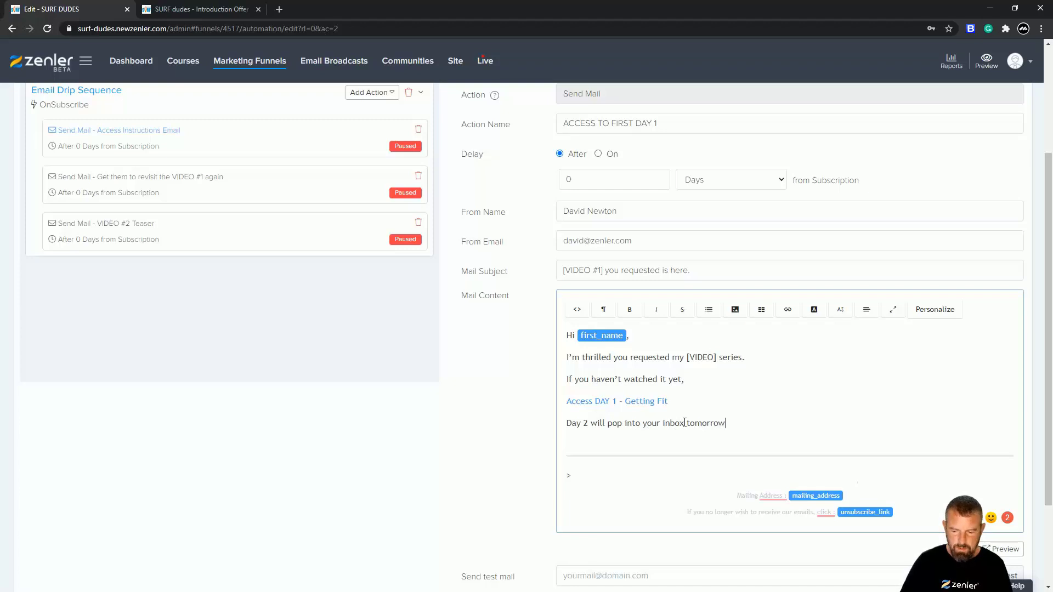
type(" :)")
key("BackSpace")
key("BackSpace")
left_click(990, 519)
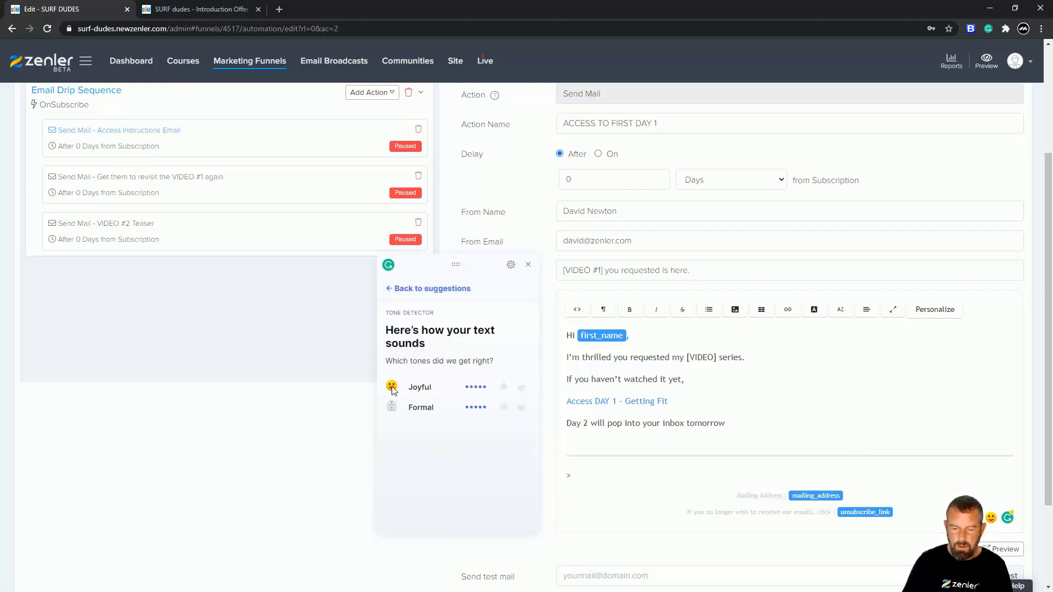
left_click(695, 402)
left_click(528, 264)
left_click(685, 399)
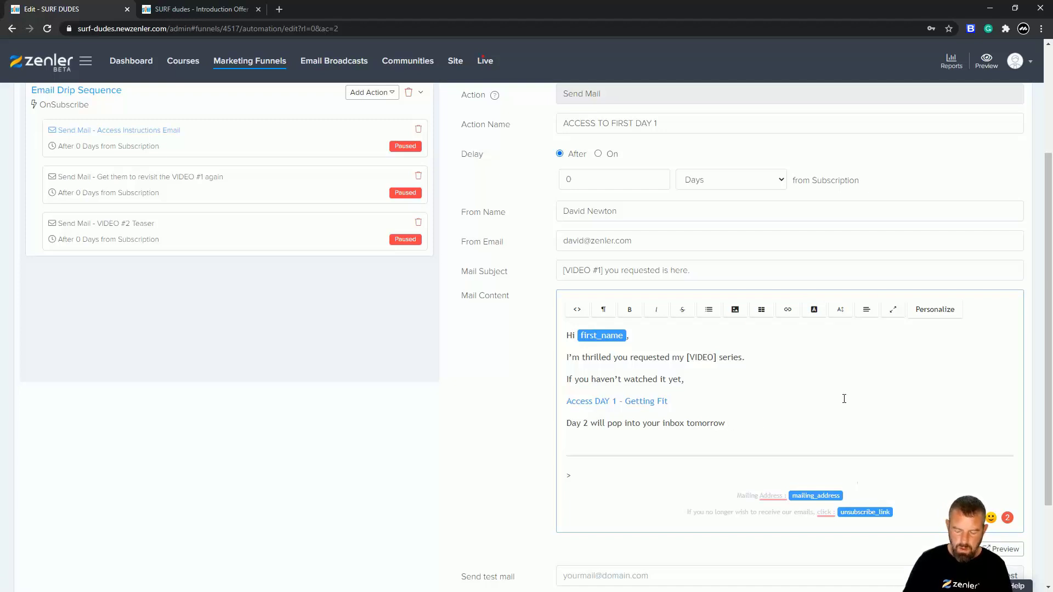
- Add the sign-off "All the best" with "SURF dudes" directly beneath it after the Day 2 line
key("Return")
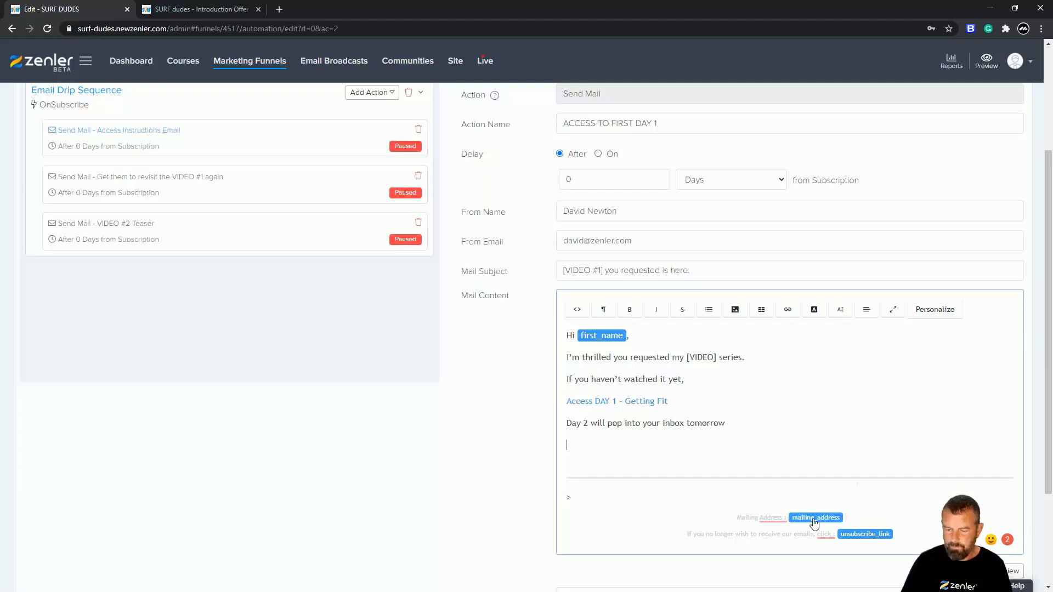
type("A")
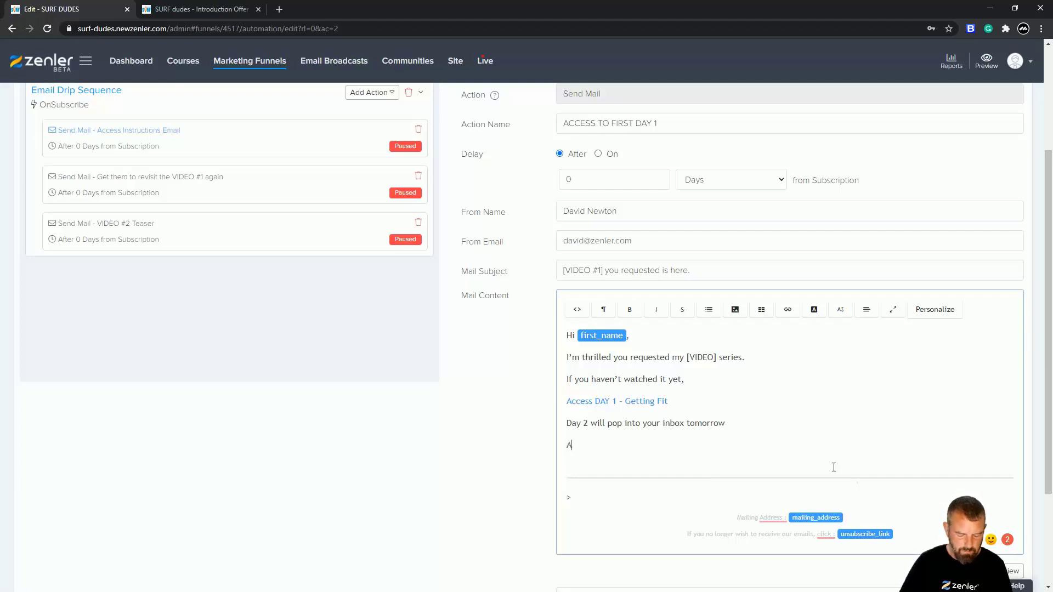
type("ll the best")
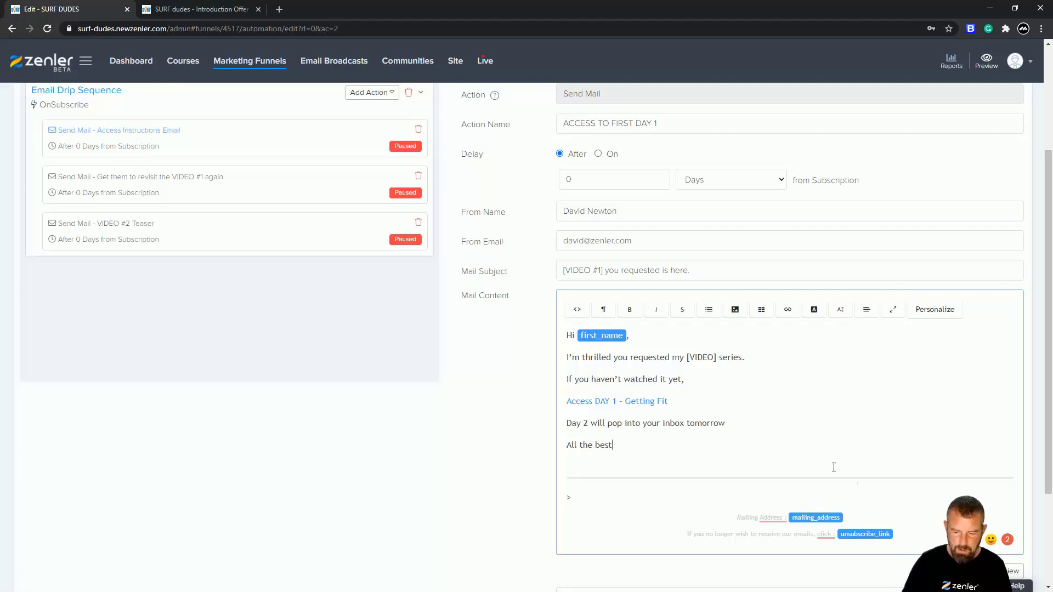
key("shift+Return")
type("SURF dudes")
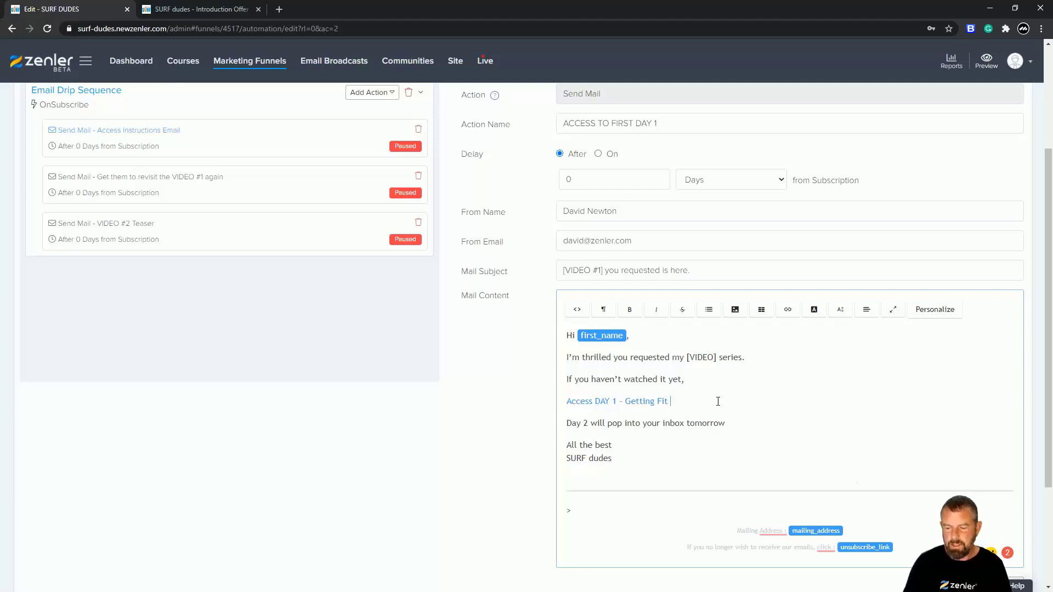
- Replace the opening sentence with "Welcome to the three Day Video training series." and "A special offer will be in the last video of the series."
left_click_drag(627, 464, 554, 332)
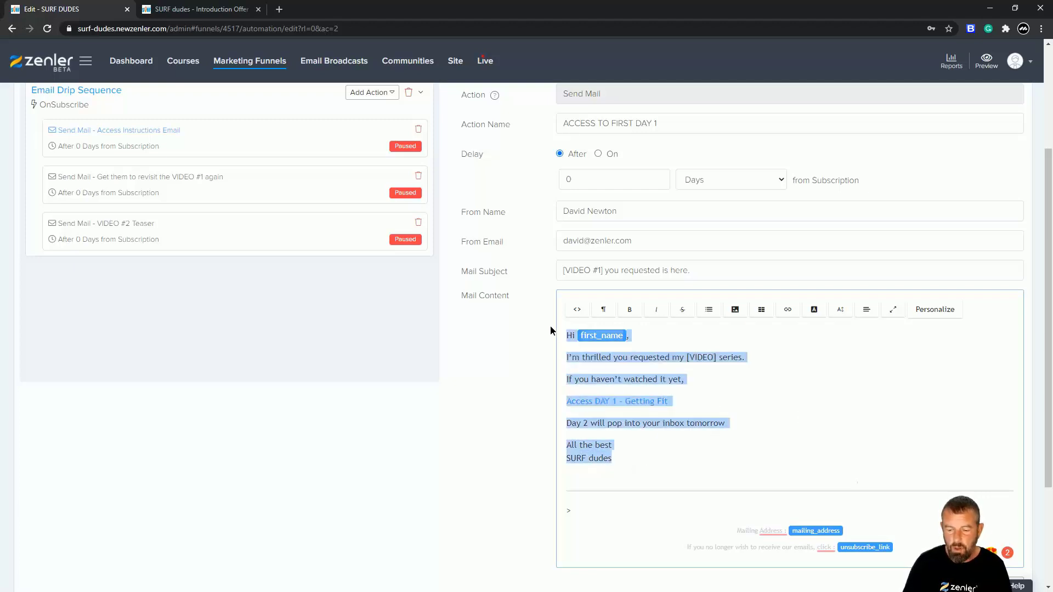
left_click(737, 402)
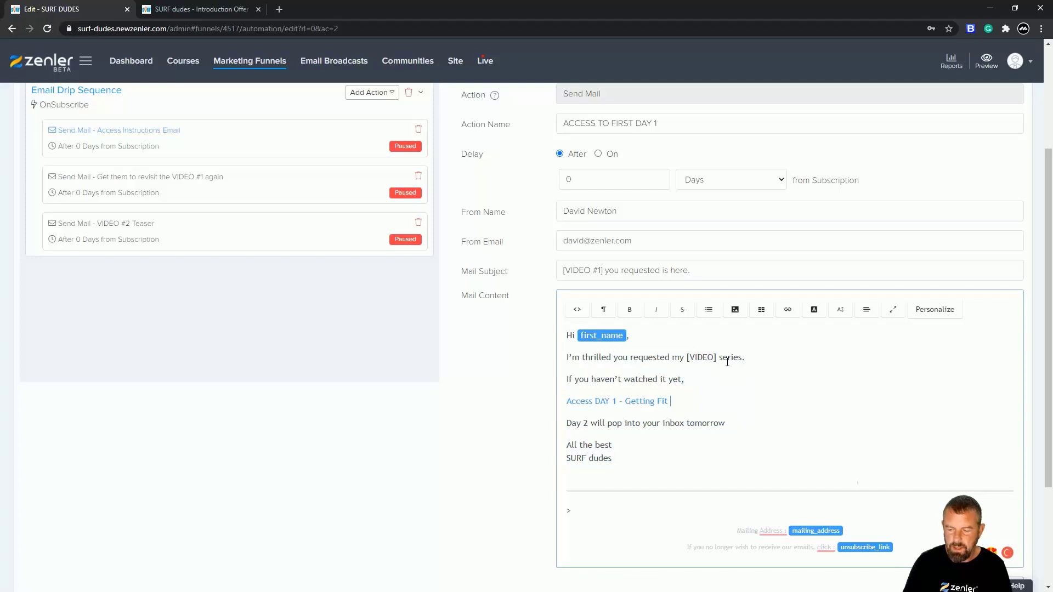
left_click_drag(717, 356, 686, 357)
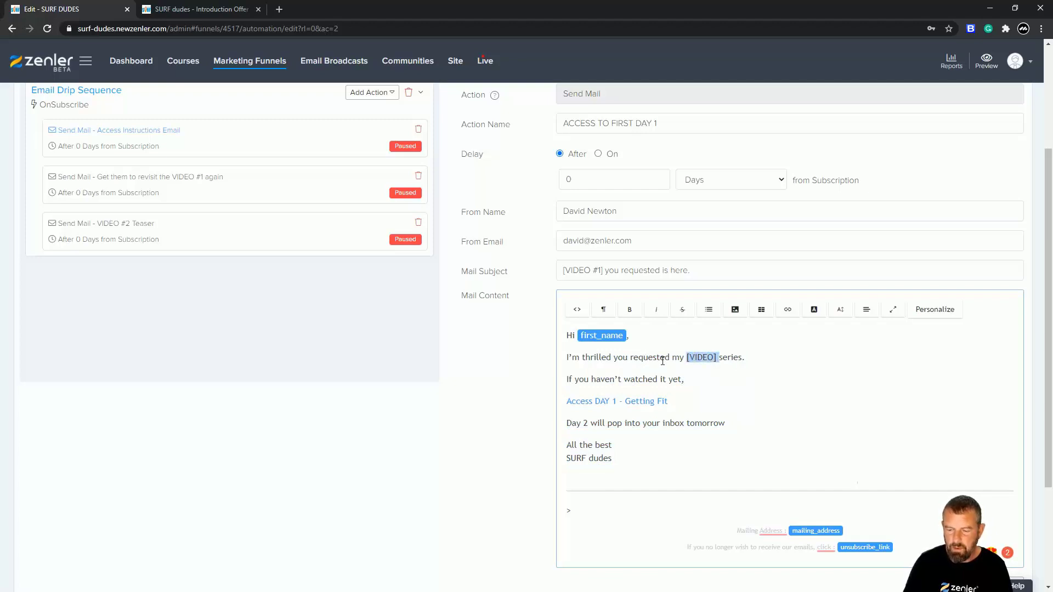
left_click(696, 357)
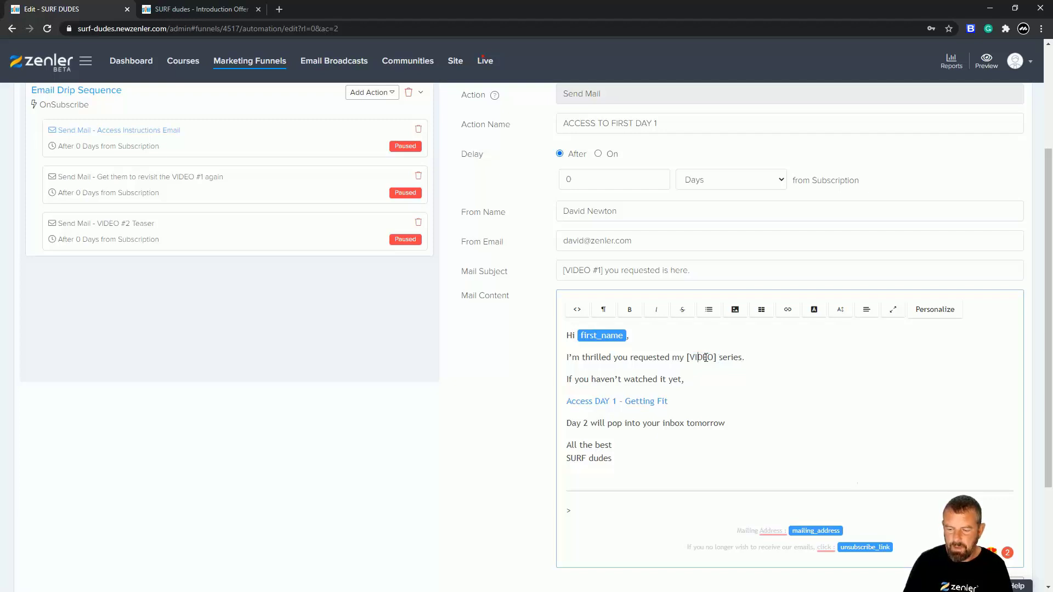
left_click_drag(744, 357, 565, 357)
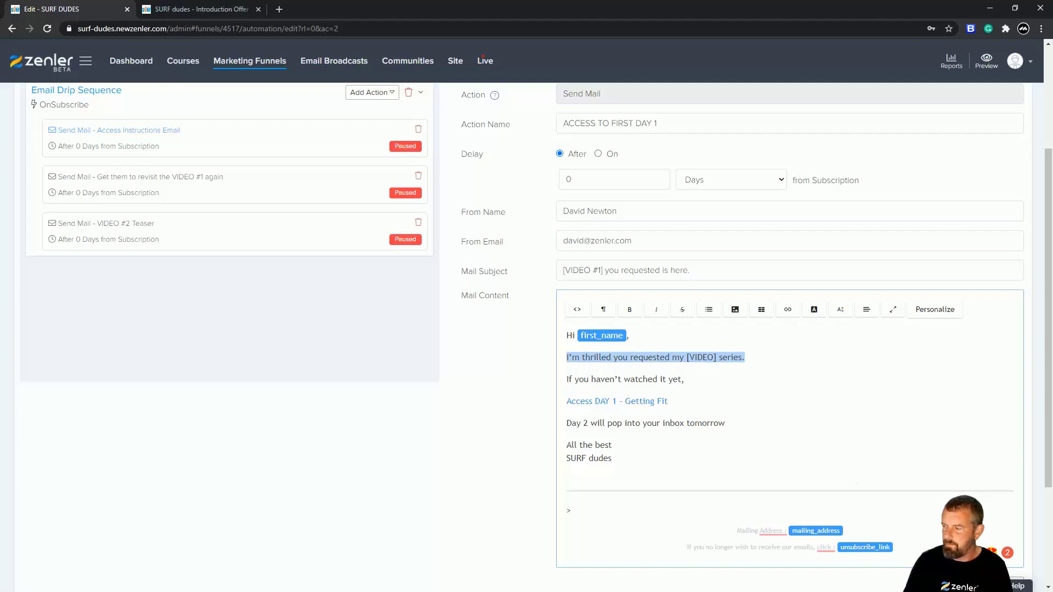
type("Welcome to the three Day Video training series. A special offer will be in the last video of the series.")
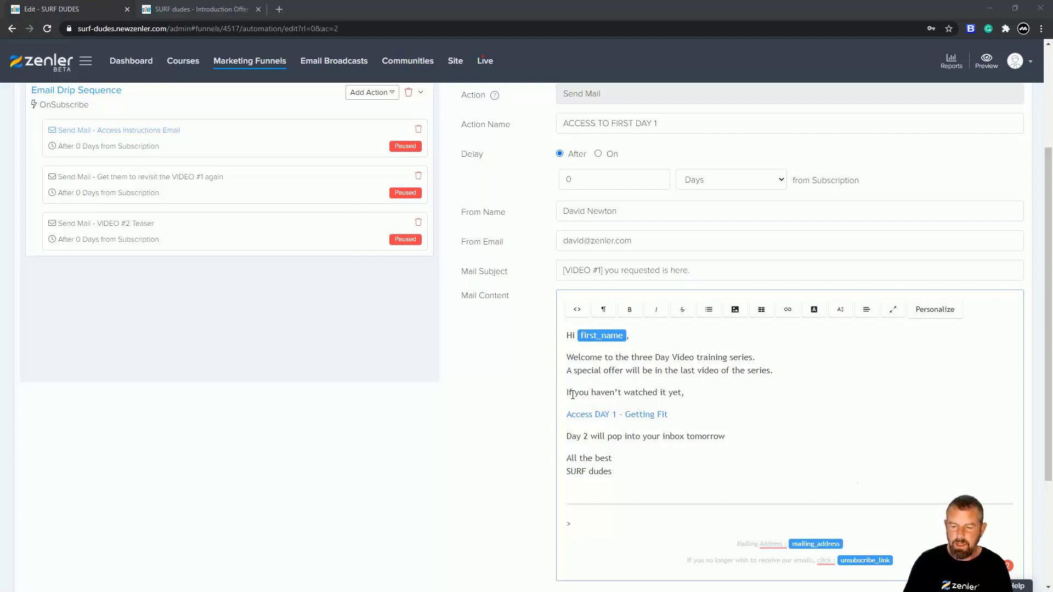
- Complete the "If you haven't watched it yet," sentence with "watch Day 1 here:" and join the access link onto the same line
left_click(683, 393)
type("watch Day 1 here:")
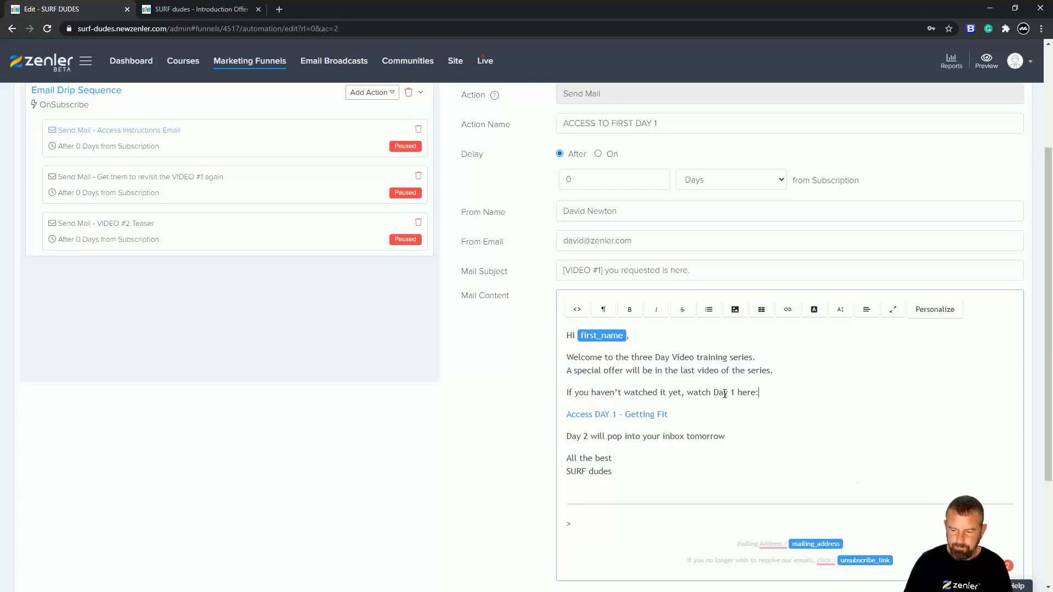
left_click(566, 415)
key("BackSpace")
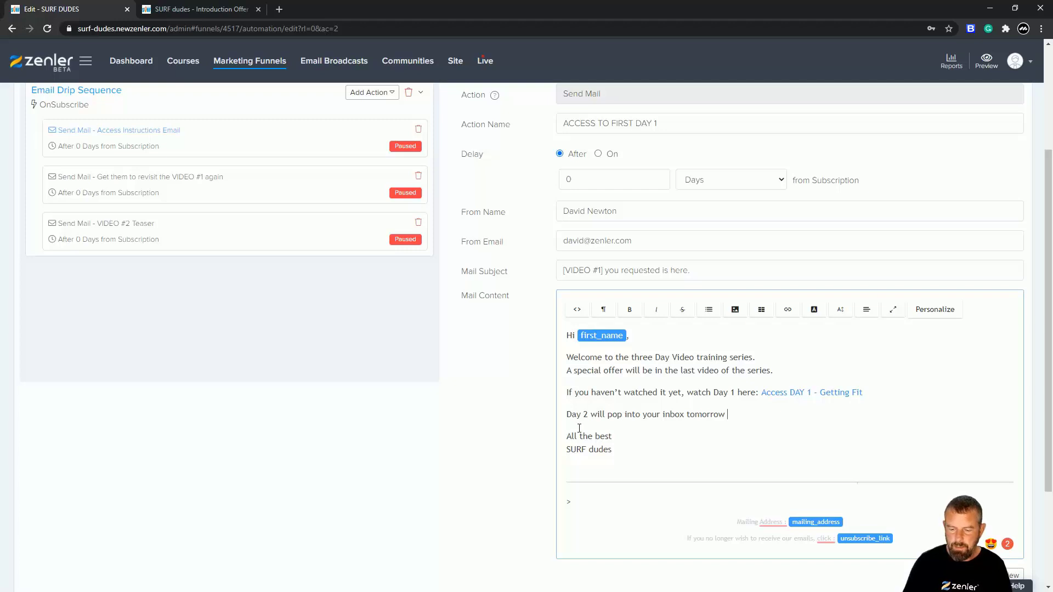
- Change the mail subject to "SURF dudes - DAY 1"
left_click_drag(618, 451, 561, 335)
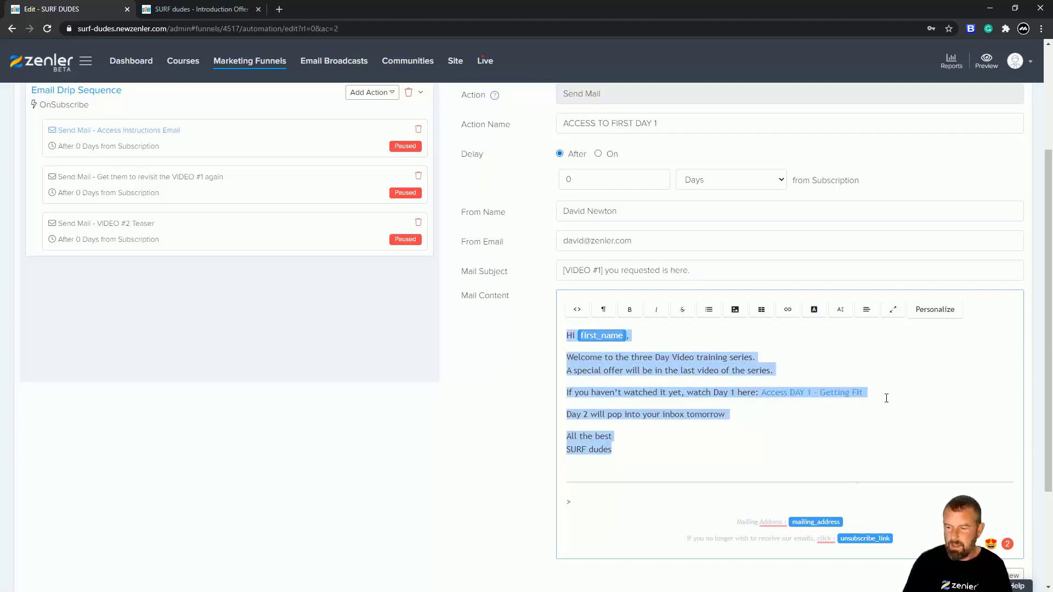
scroll(886, 397, "down", 1)
scroll(884, 395, "up", 2)
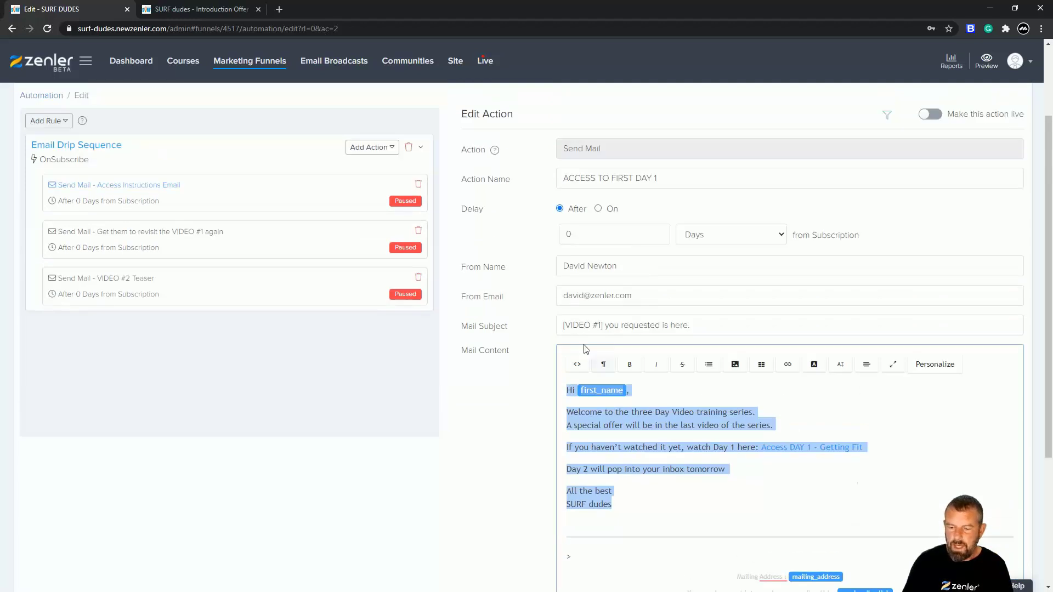
left_click(587, 324)
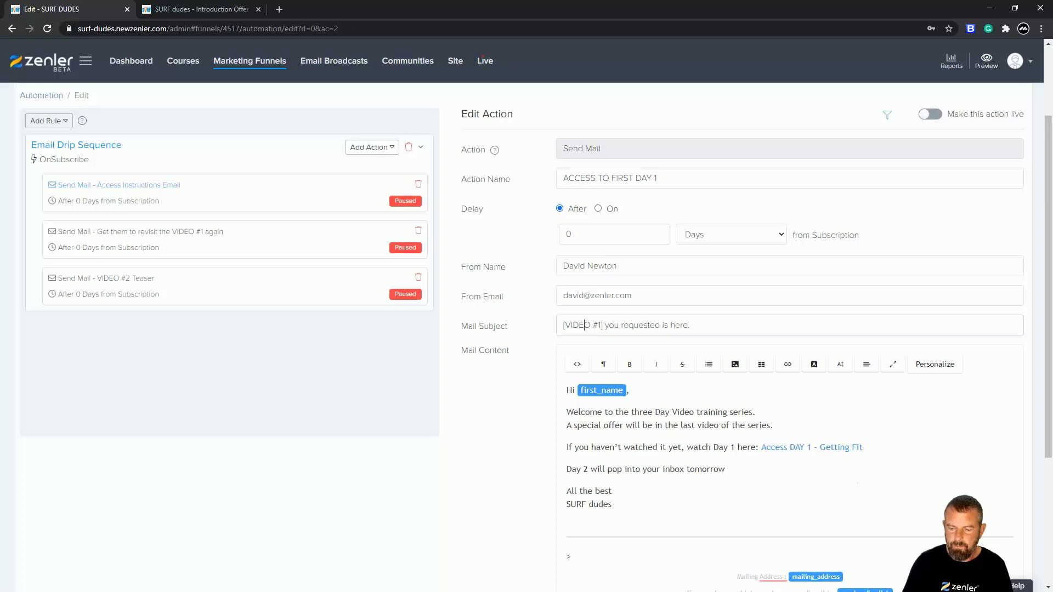
left_click_drag(691, 326, 512, 330)
type("SURF dudes")
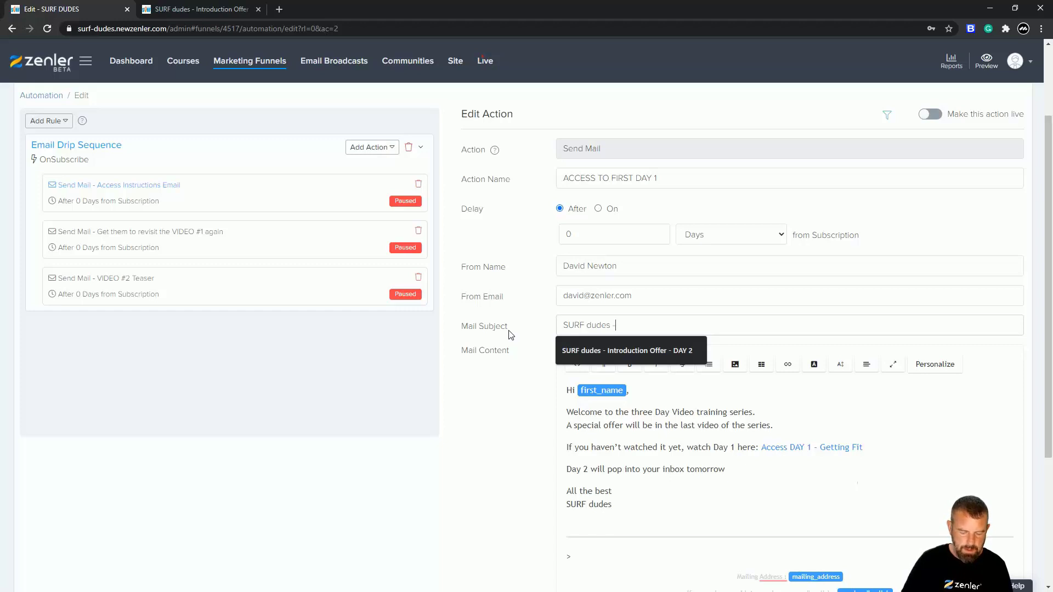
type(" - DAY 1")
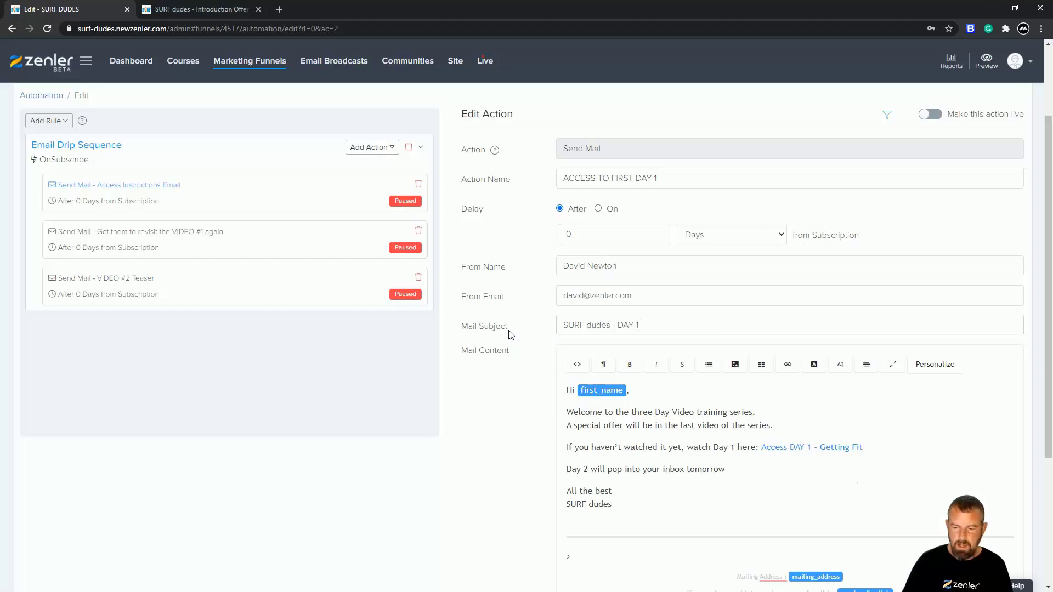
- Copy the email body from greeting to sign-off and save the action's changes without making it live
left_click_drag(628, 505, 567, 389)
key("ctrl+c")
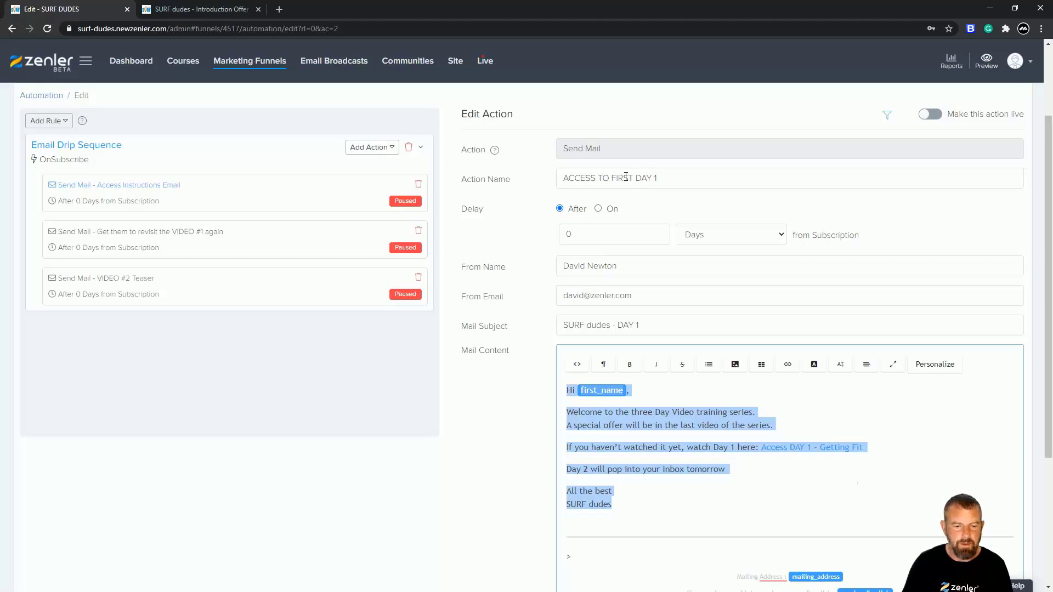
scroll(778, 423, "down", 3)
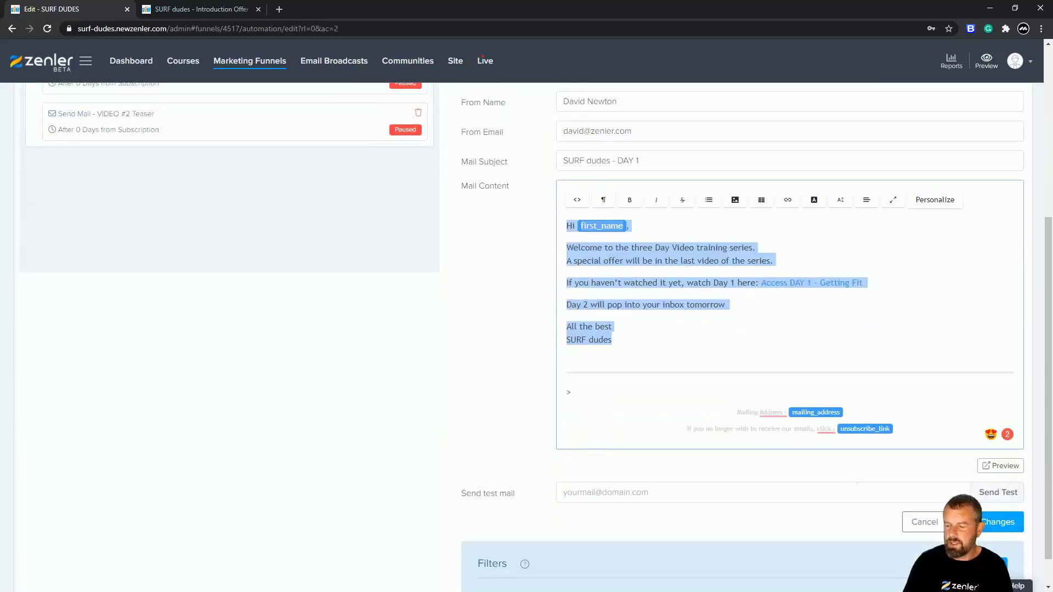
left_click(981, 529)
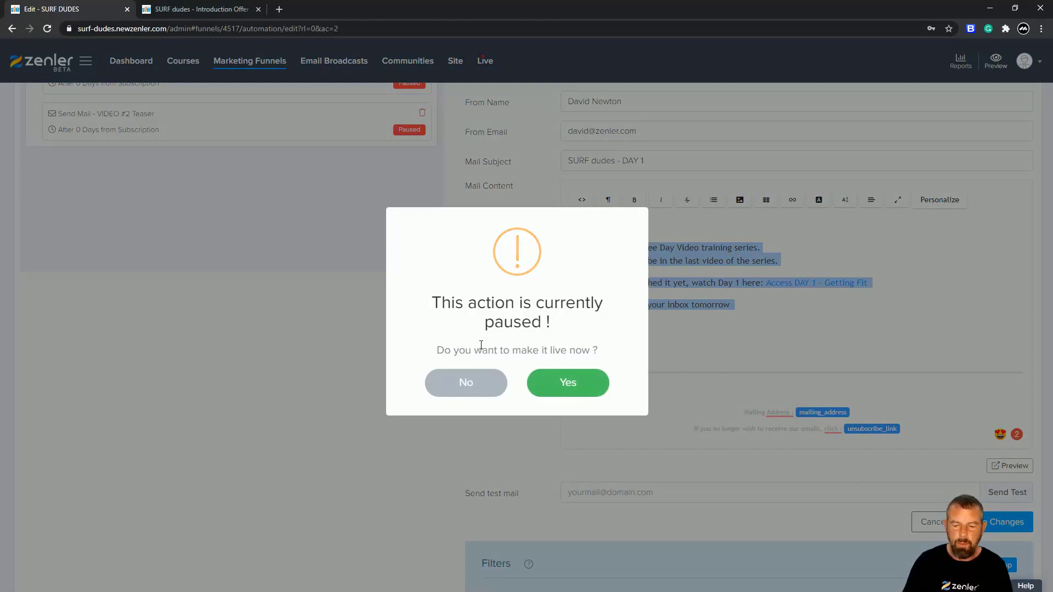
left_click(466, 383)
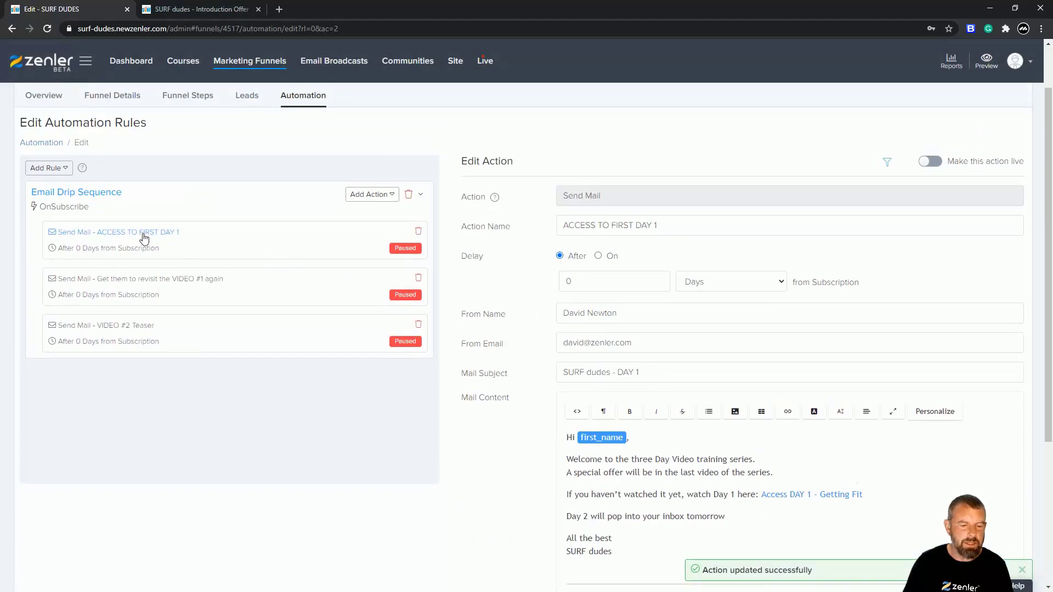
- Set the delay of the "Get them to revisit the VIDEO #1 again" email to 1 day after subscription
left_click(151, 282)
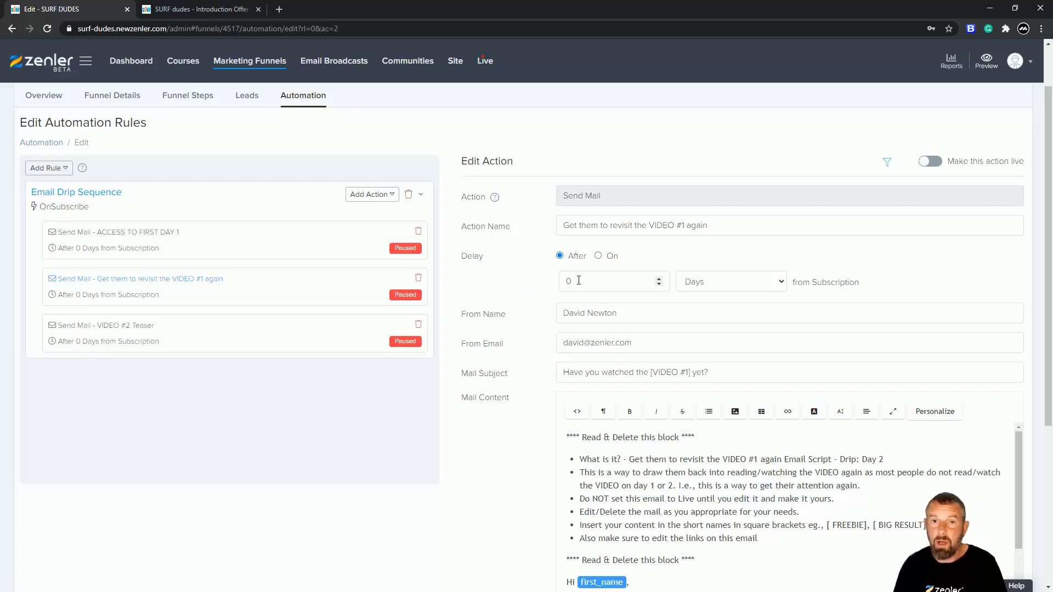
left_click(783, 285)
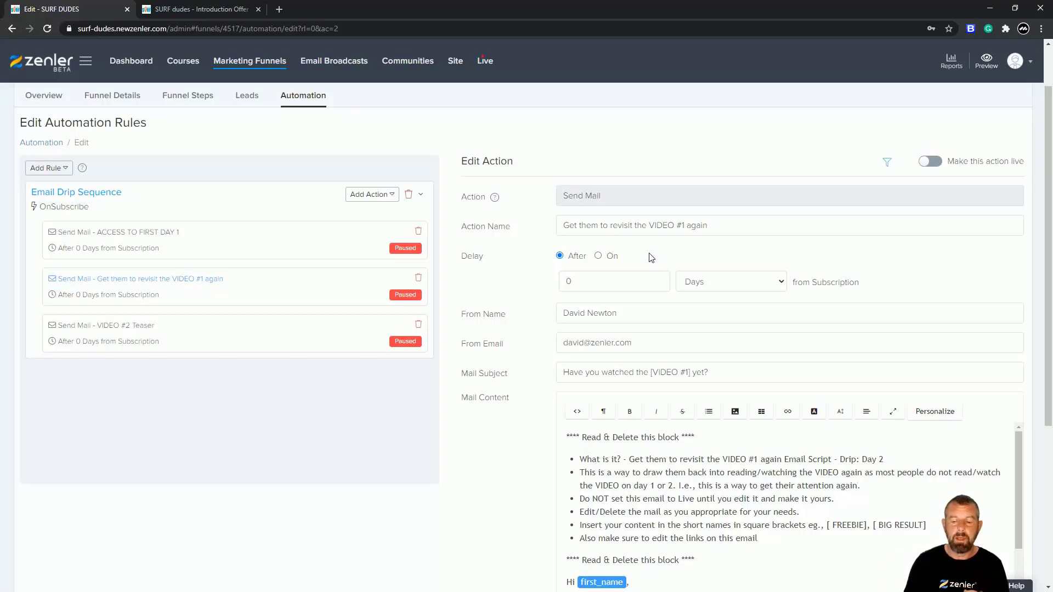
left_click(197, 244)
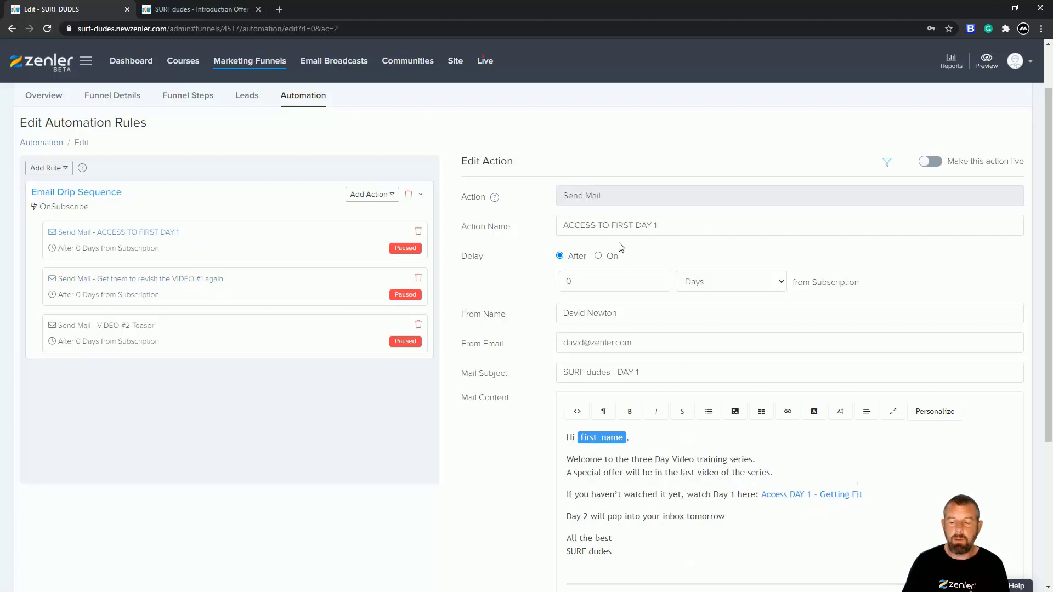
left_click(265, 294)
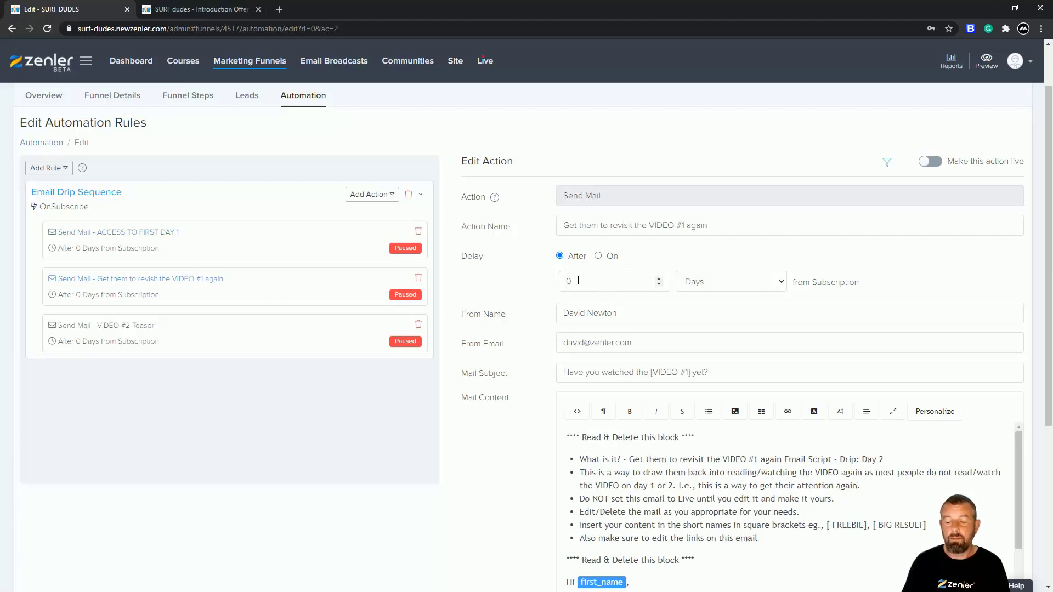
left_click_drag(575, 281, 549, 284)
type("1")
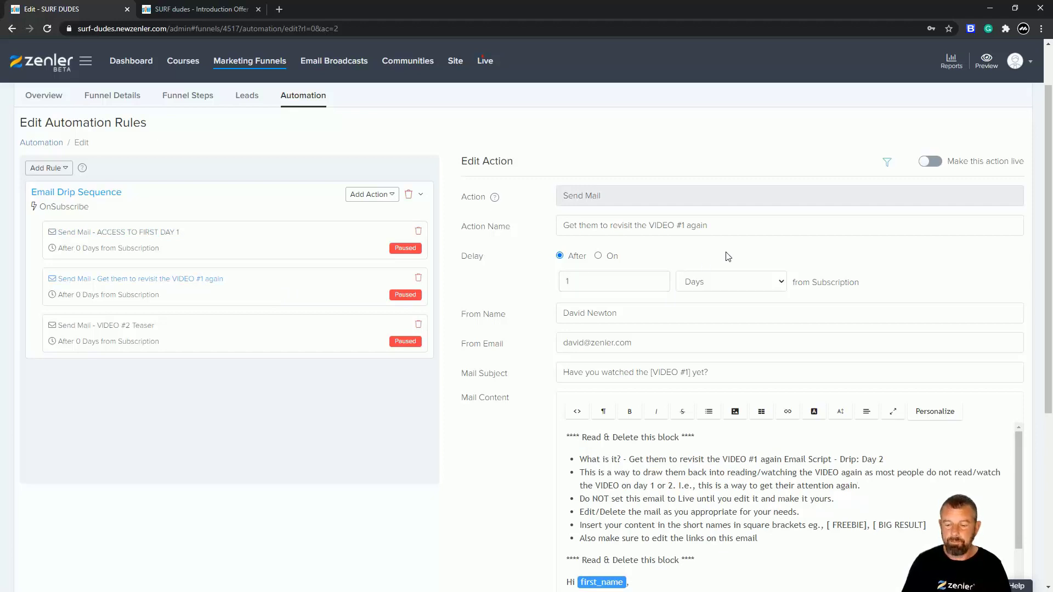
- Check the fixed-date delay option, return to the After delay, and set the mail subject to "SURF dudes - Introduction Offer - DAY 2"
left_click(597, 256)
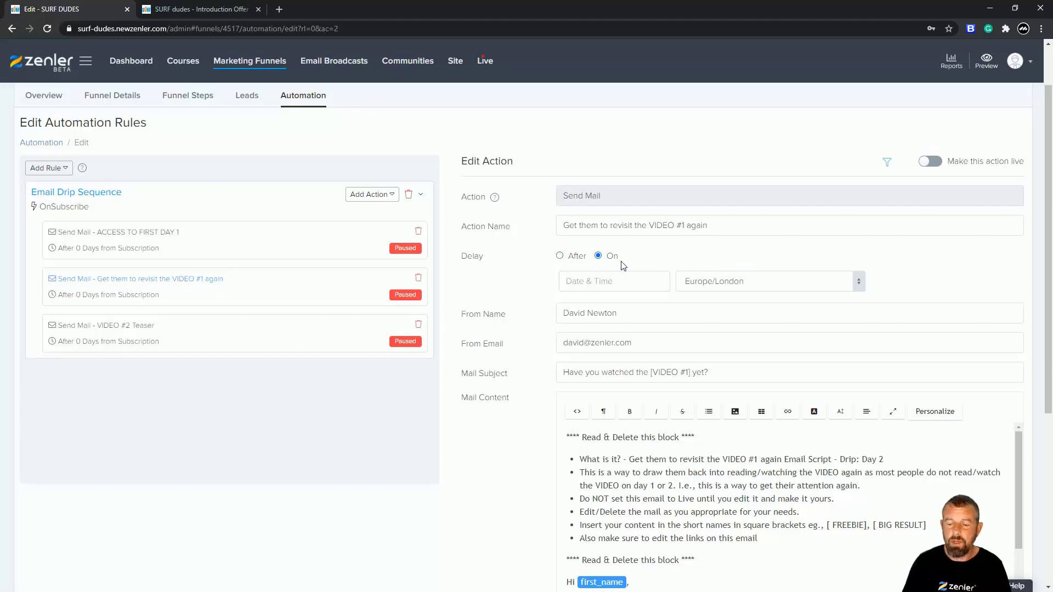
left_click(559, 256)
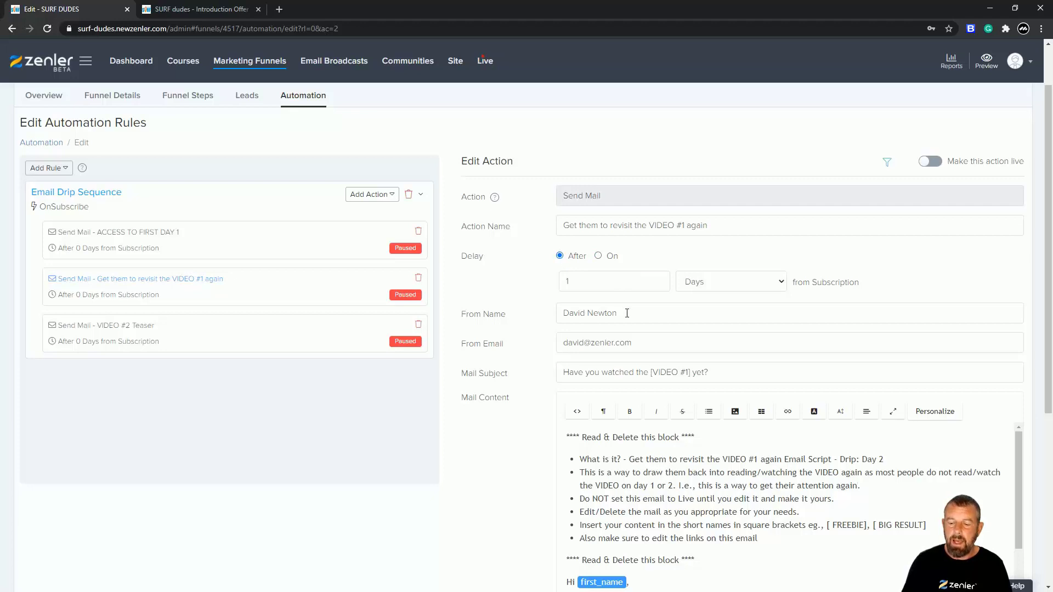
left_click_drag(714, 372, 548, 371)
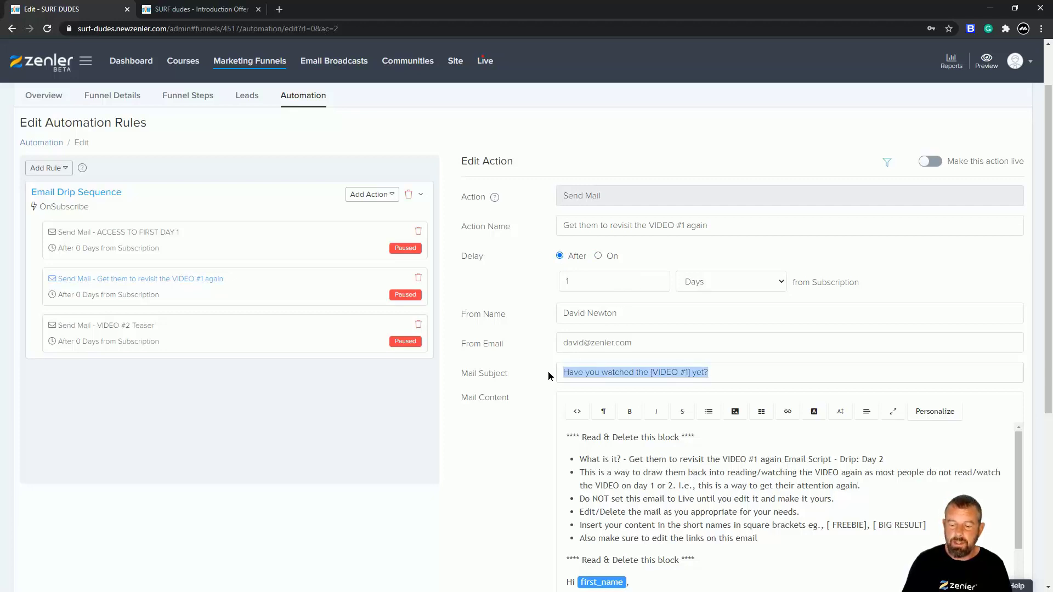
type("SURF")
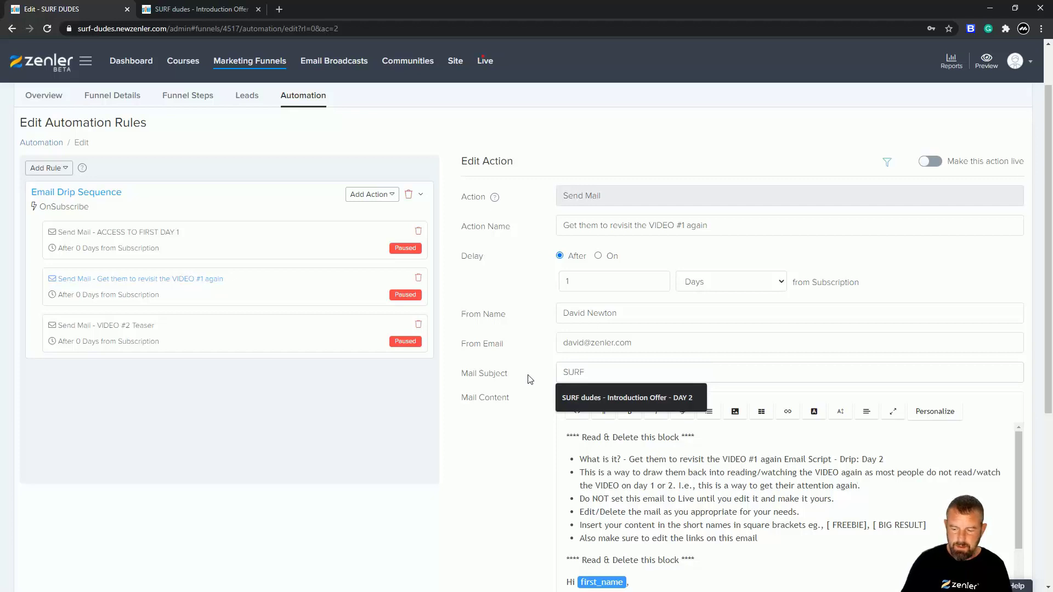
left_click(668, 398)
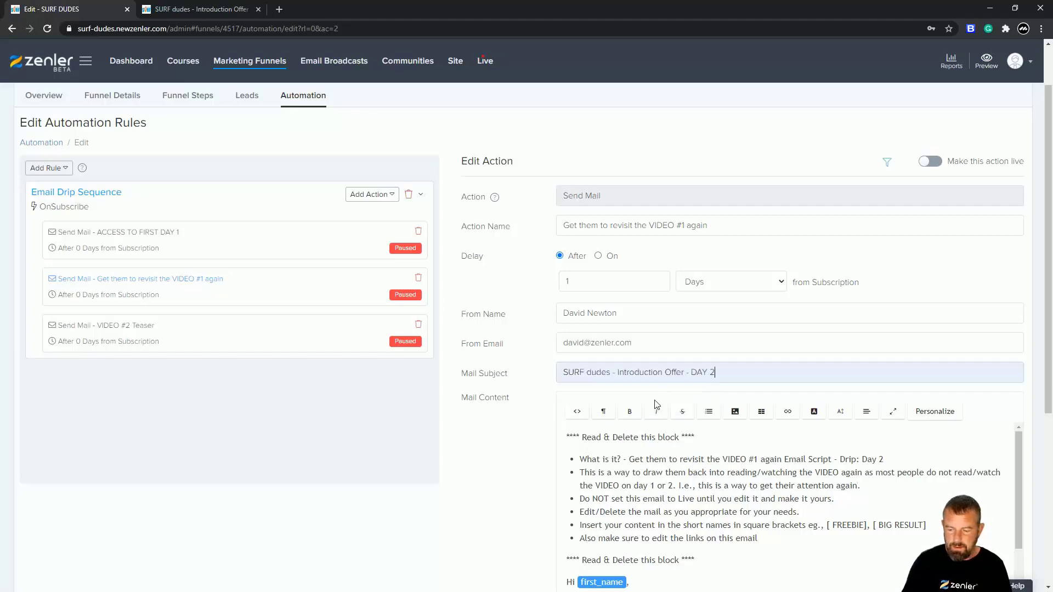
- Replace the entire template mail content with the copied Day 1 email body
scroll(677, 465, "down", 2)
left_click(697, 467)
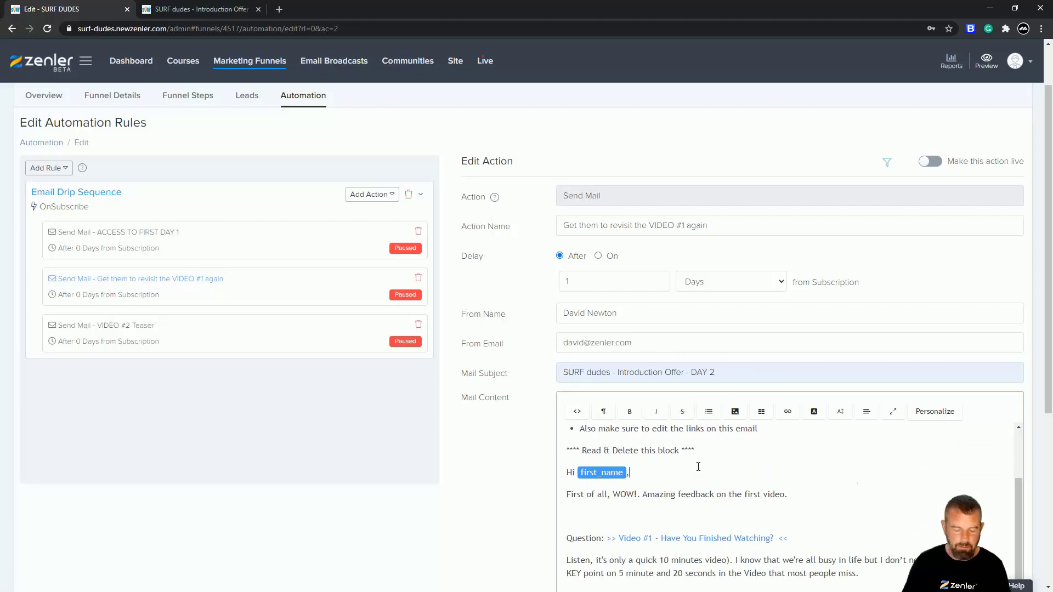
key("ctrl+a")
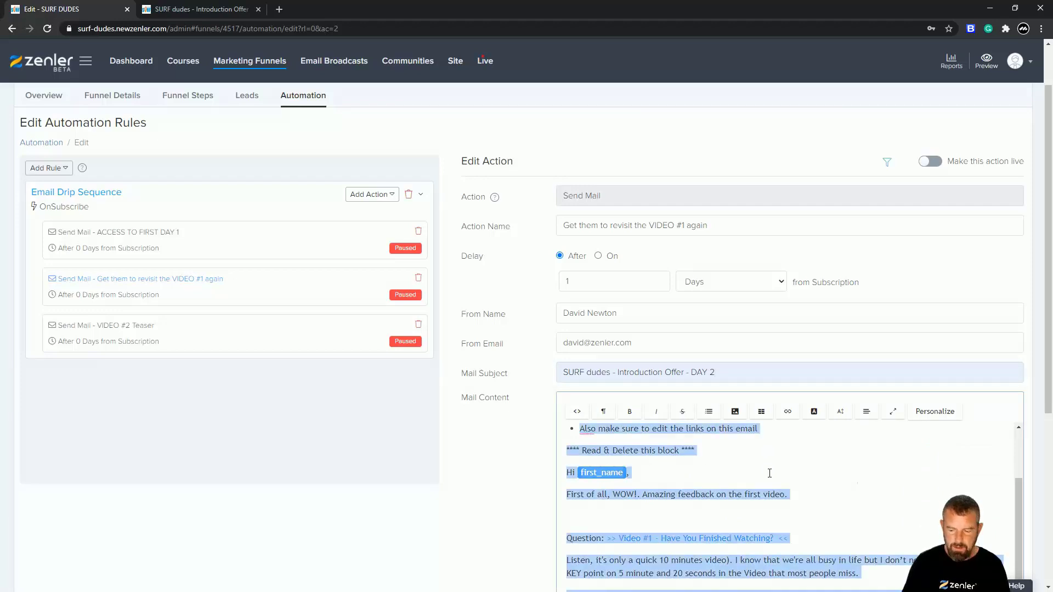
key("ctrl+v")
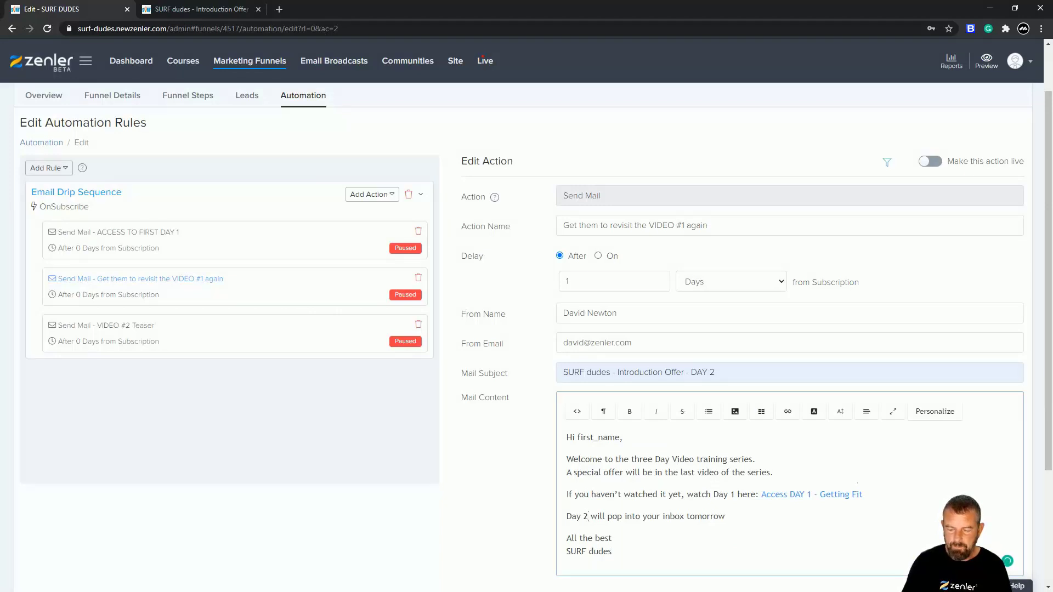
- Update the pasted text to "Day 3 will pop into your inbox tomorrow", "watch Day 2 here:" and link text "Access DAY 2 - Getting Fit"
type("3")
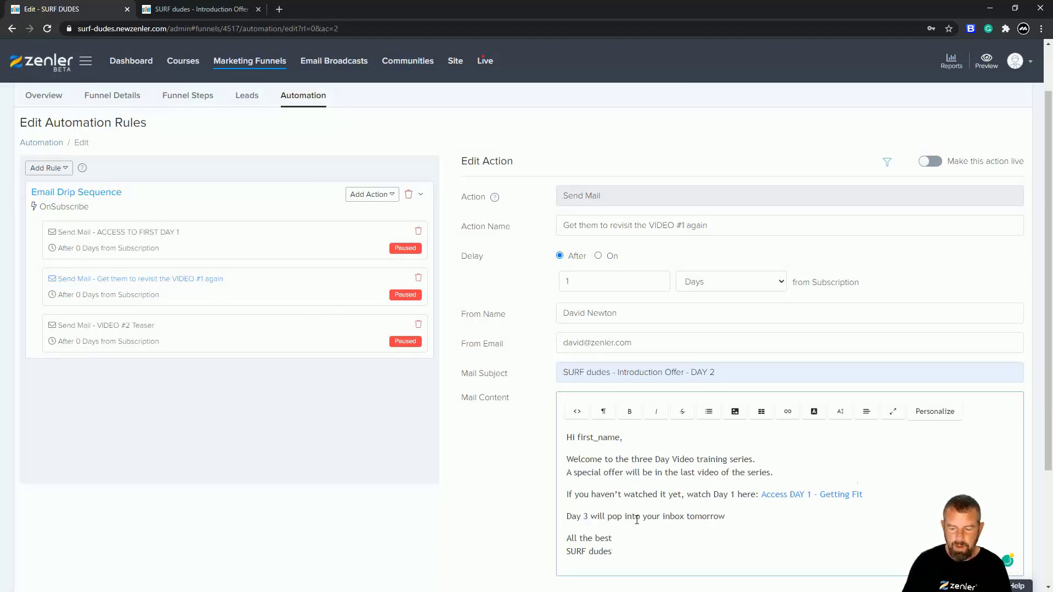
double_click(810, 495)
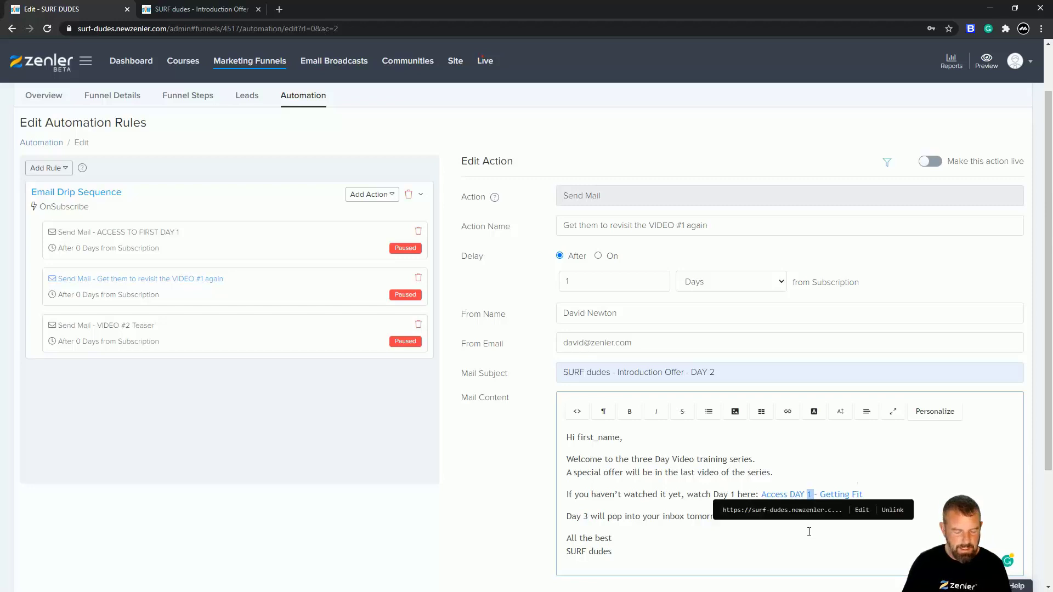
type("2")
key("Down")
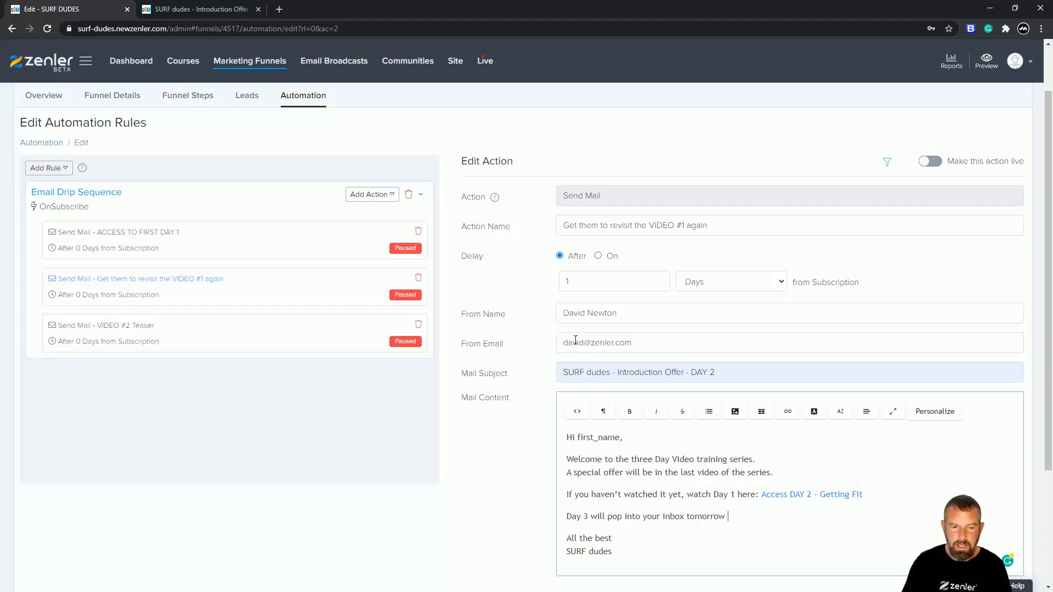
double_click(733, 495)
type("2")
- Copy the VIDEO - 2 page URL from the funnel steps and make it the target of the "Access DAY 2 - Getting Fit" link
left_click(185, 12)
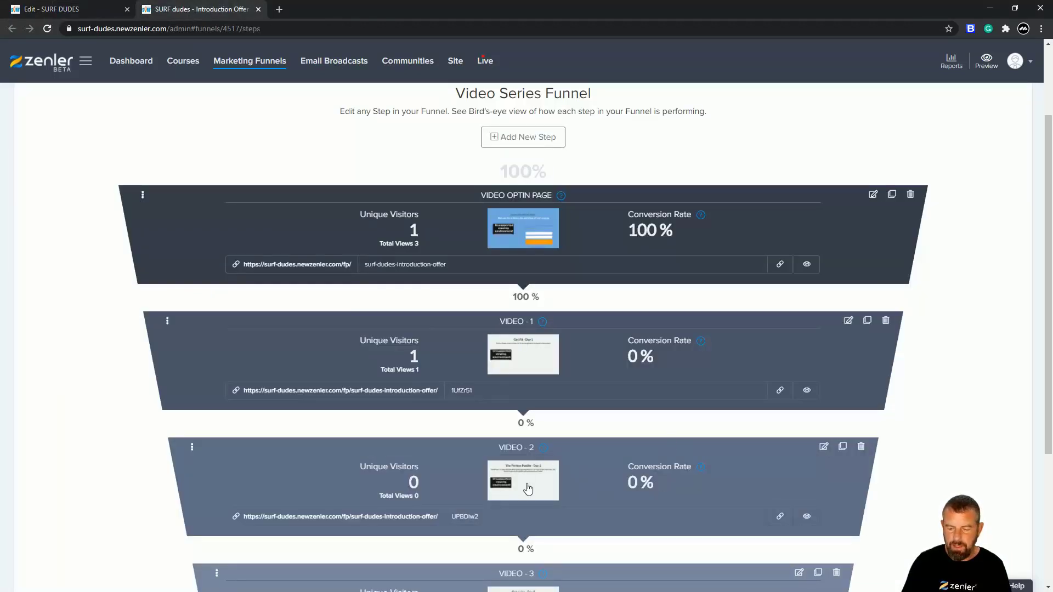
left_click(779, 517)
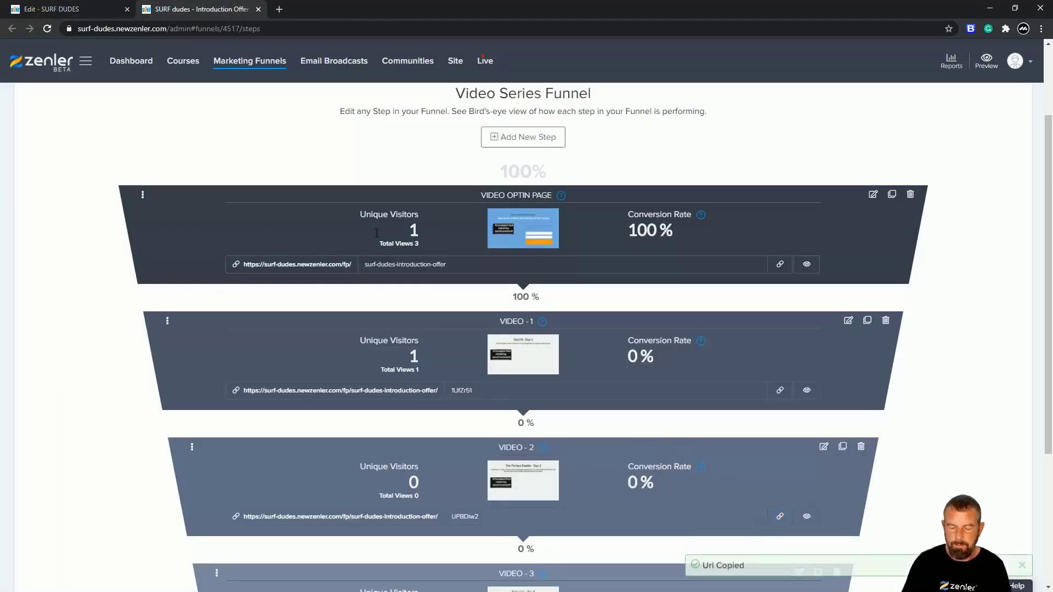
left_click(107, 9)
left_click_drag(864, 495, 761, 495)
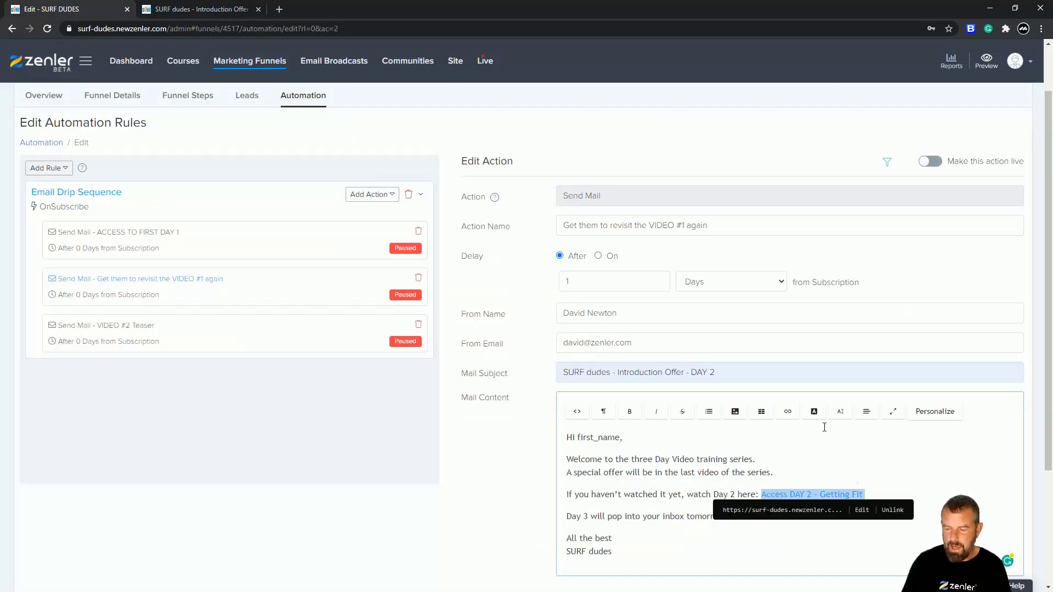
left_click(861, 509)
left_click(478, 284)
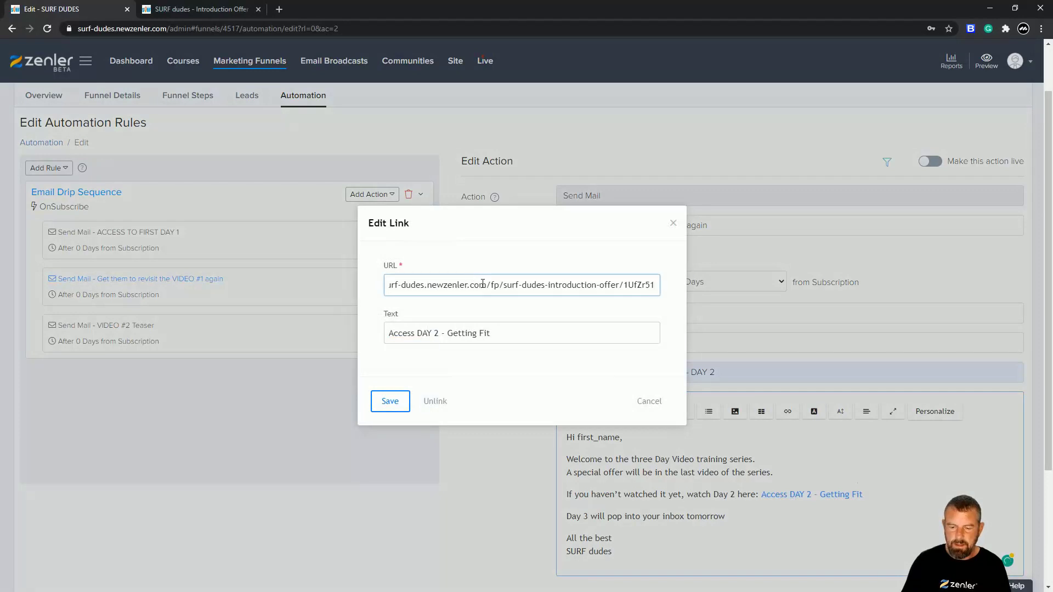
key("ctrl+a")
key("BackSpace")
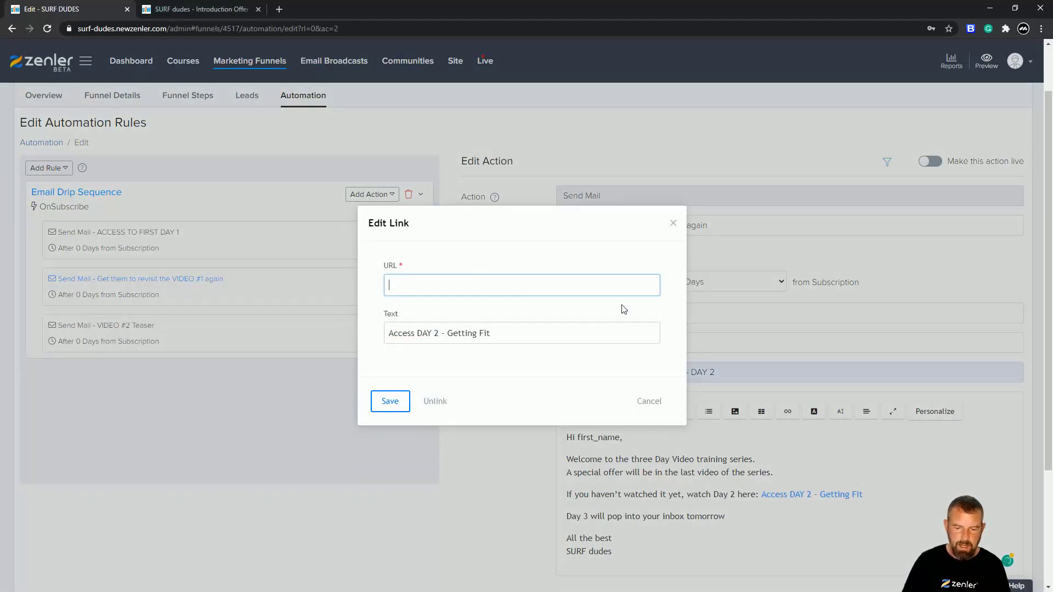
key("ctrl+v")
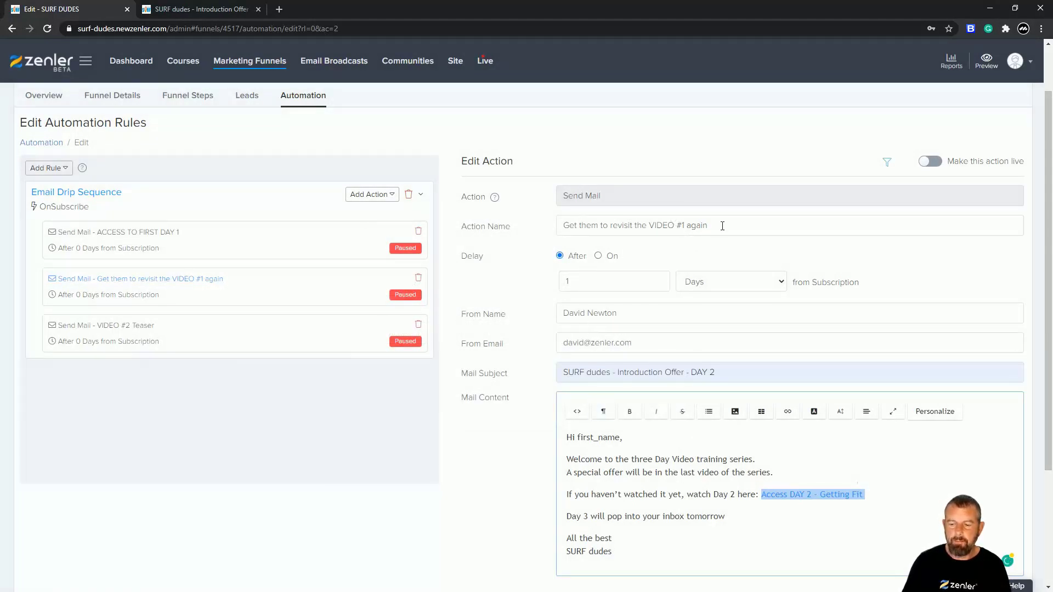
- Rename the action "ACCESS TO DAY 2" and try to save its changes
left_click_drag(722, 226, 569, 225)
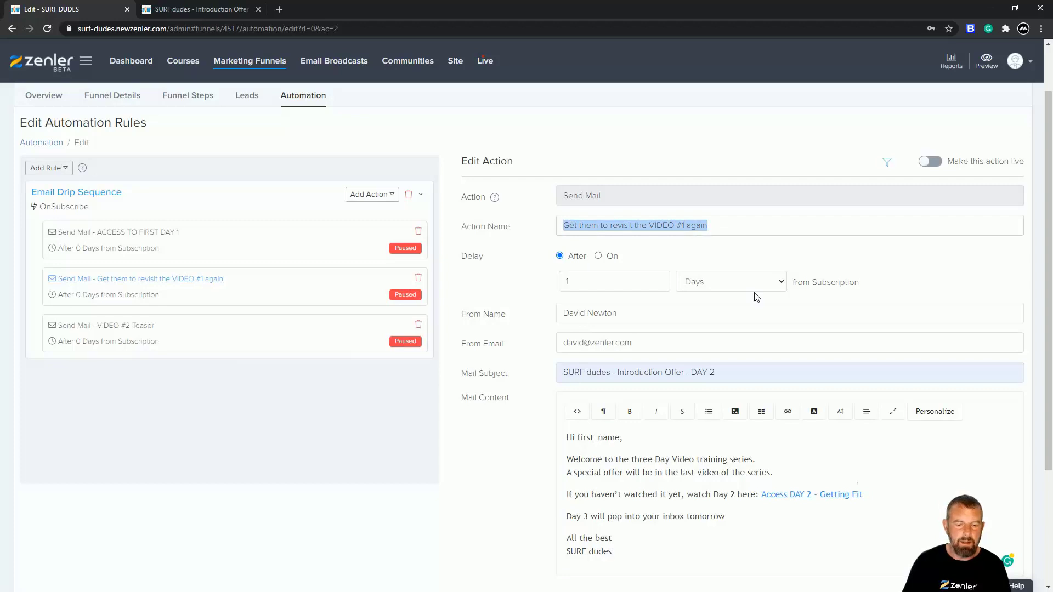
type("ACC")
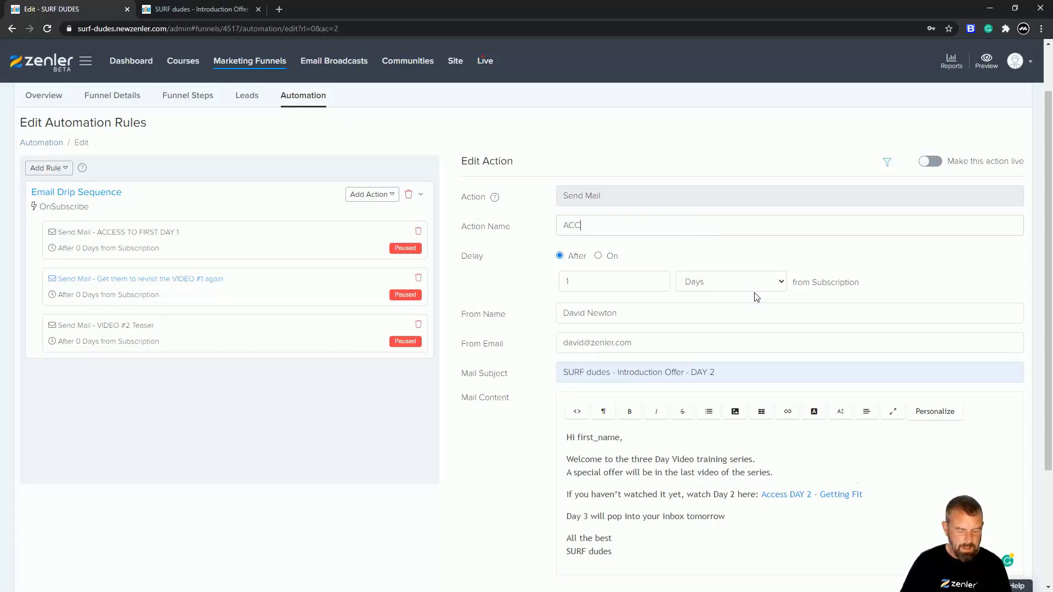
type("ESS T")
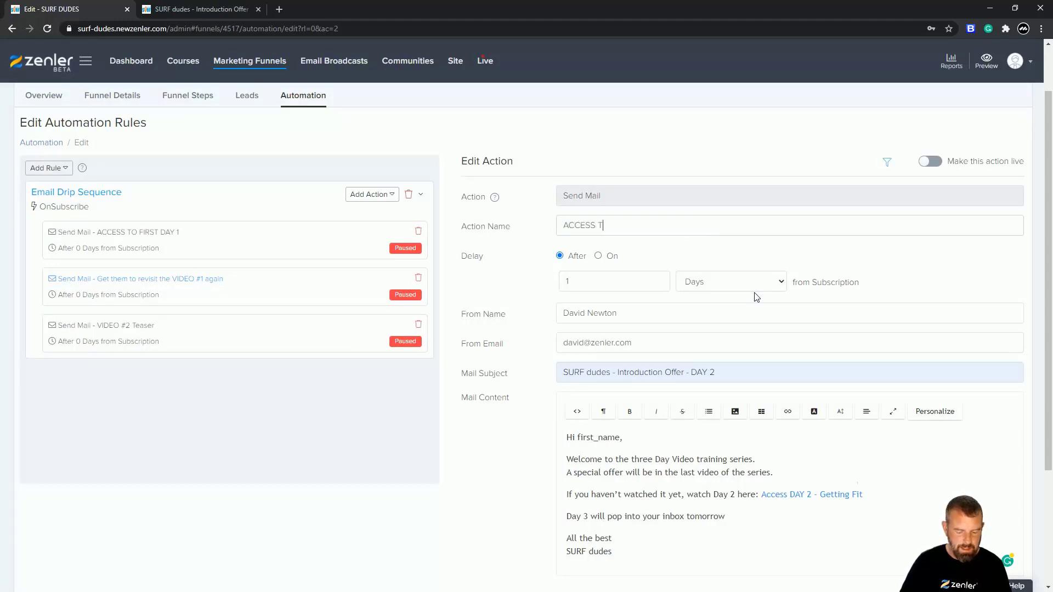
type("O DAY 2")
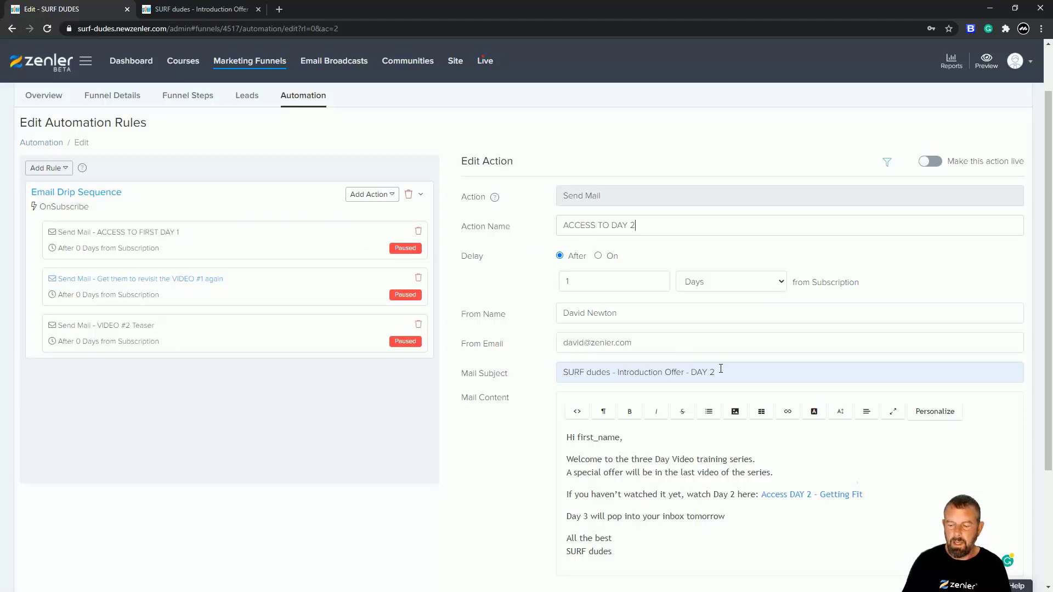
scroll(720, 368, "down", 3)
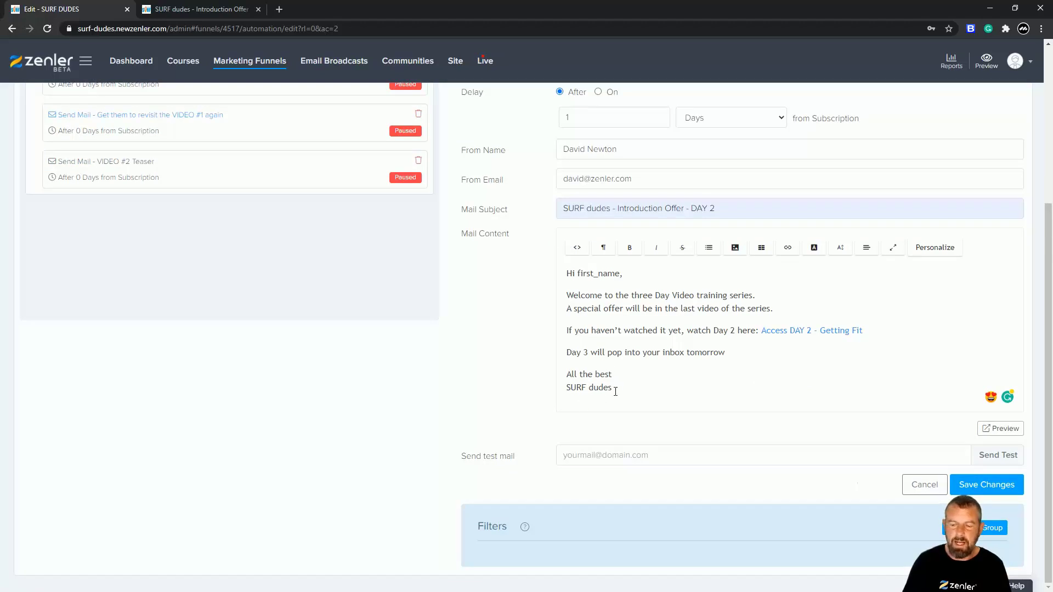
left_click(973, 490)
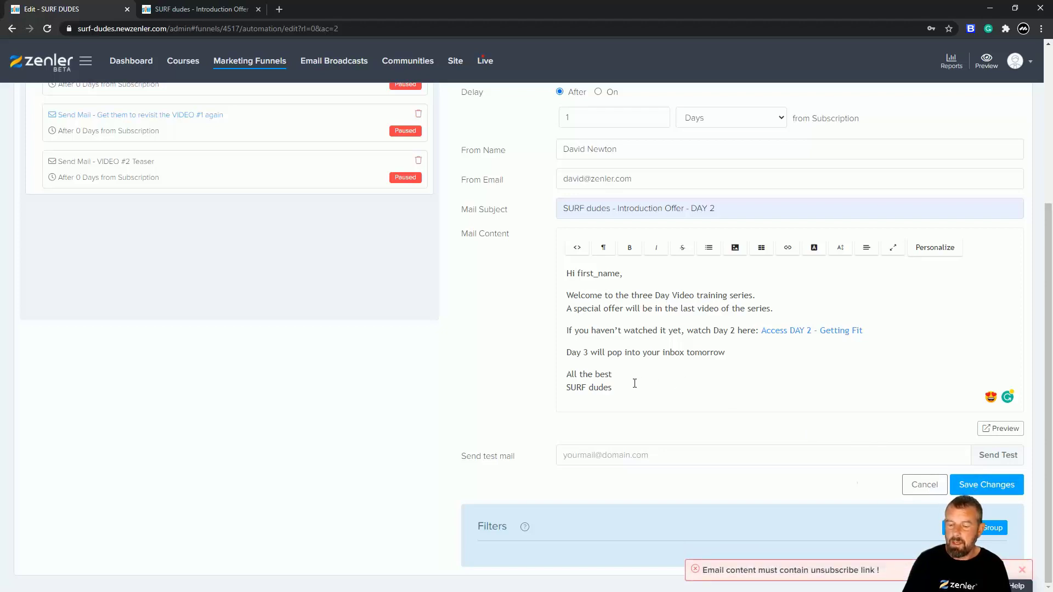
- Insert the unsubscribe_link personalization tag on a new line below the SURF dudes sign-off
left_click(685, 389)
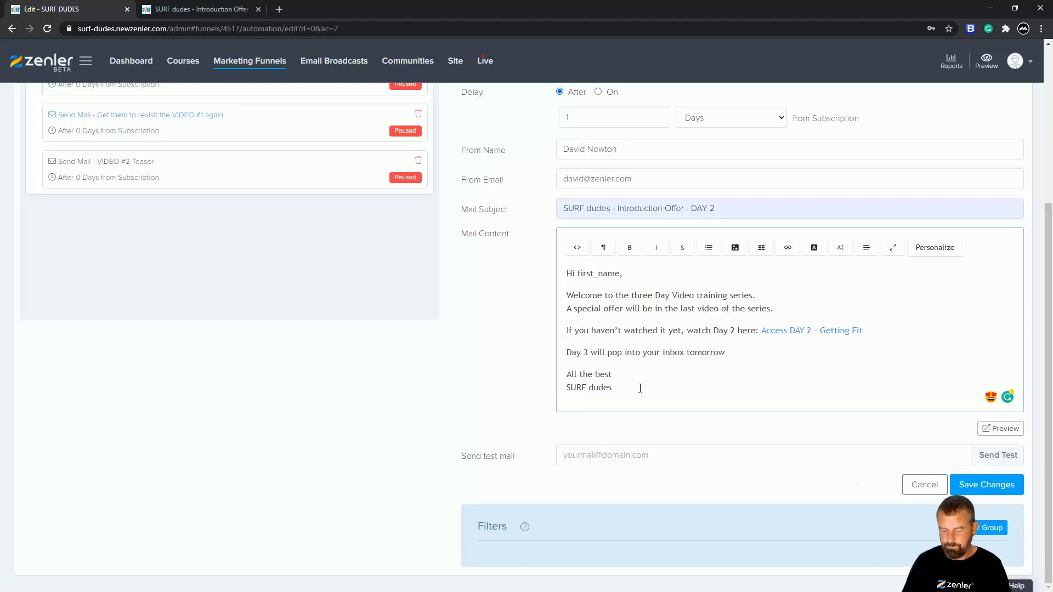
key("Return")
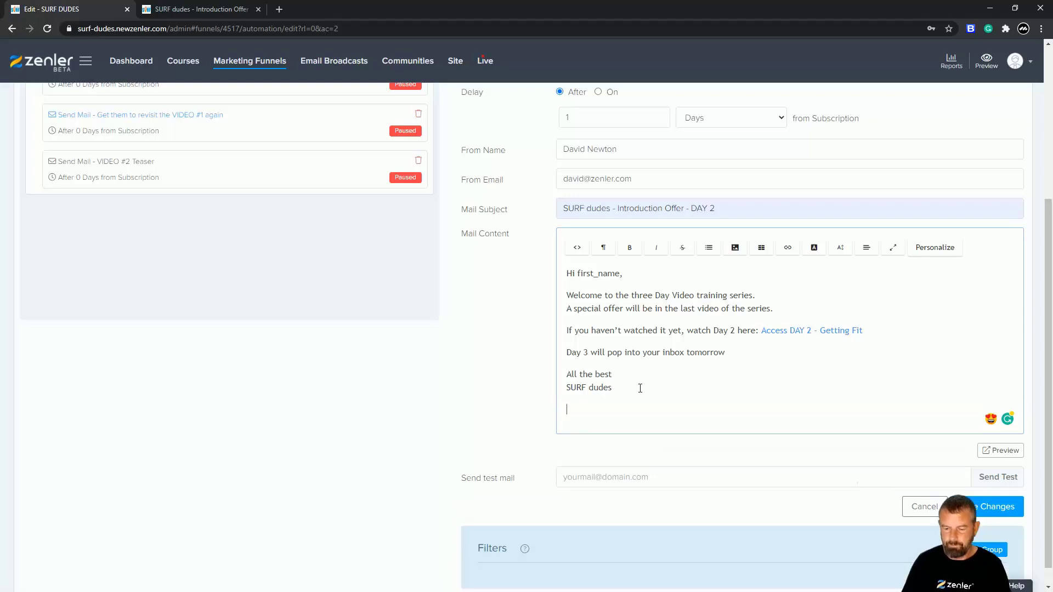
left_click(936, 254)
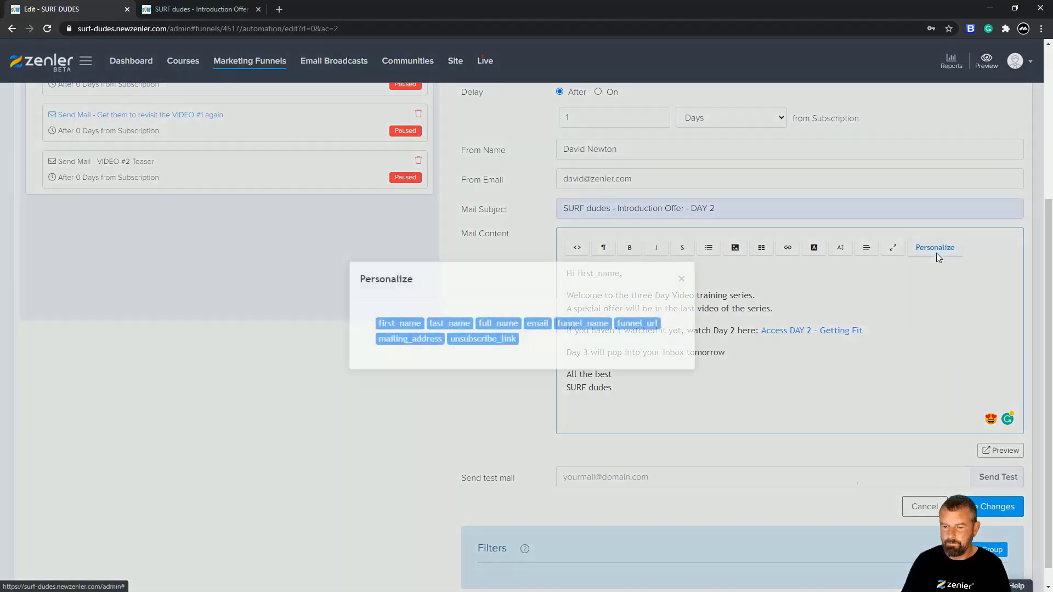
left_click(498, 339)
- Save the Day 2 email action, making it live and applying the changes to existing leads
left_click(997, 506)
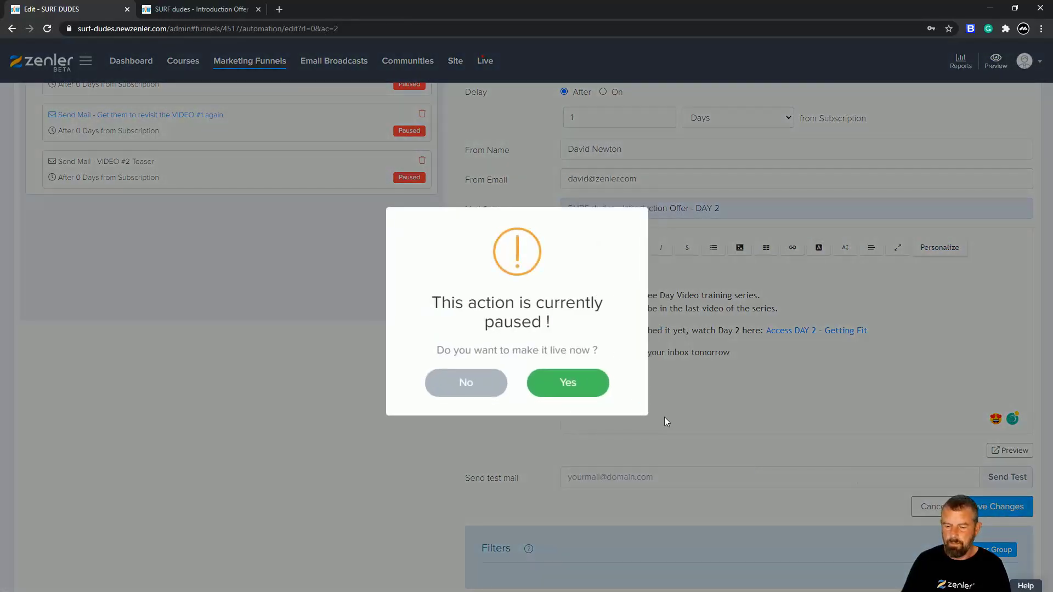
left_click(564, 387)
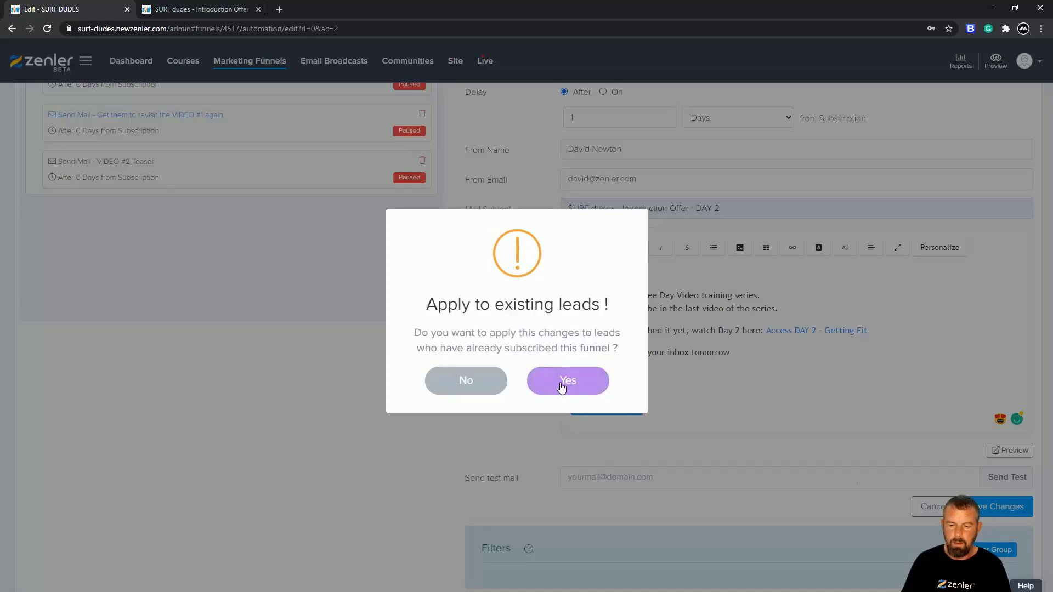
left_click(564, 387)
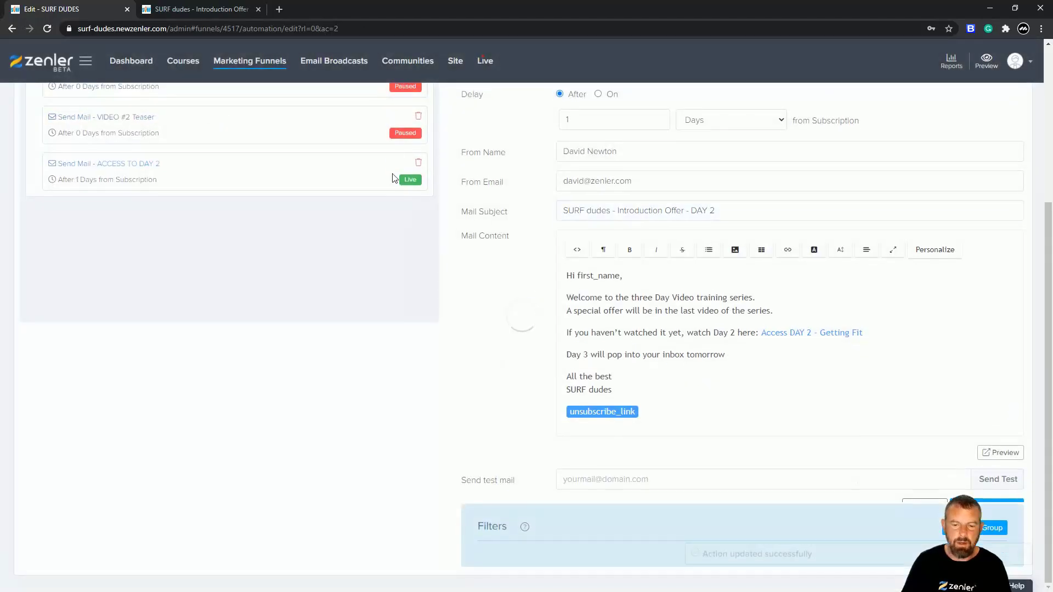
- In the "ACCESS TO FIRST DAY 1" email, delete the stray ">" above the footer and copy the mailing address and unsubscribe footer
scroll(366, 290, "up", 2)
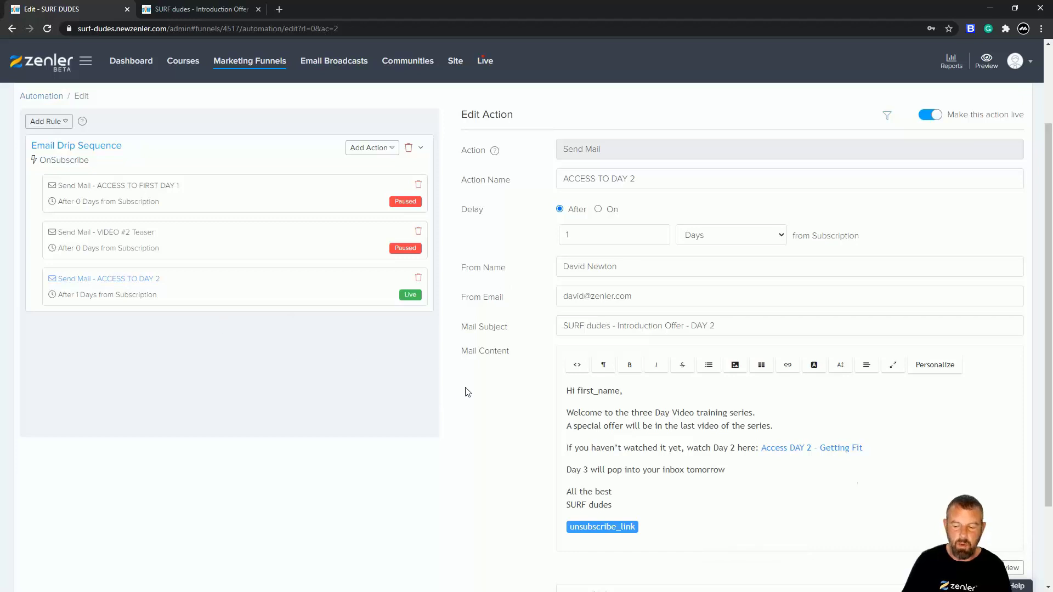
left_click(245, 190)
scroll(790, 316, "down", 2)
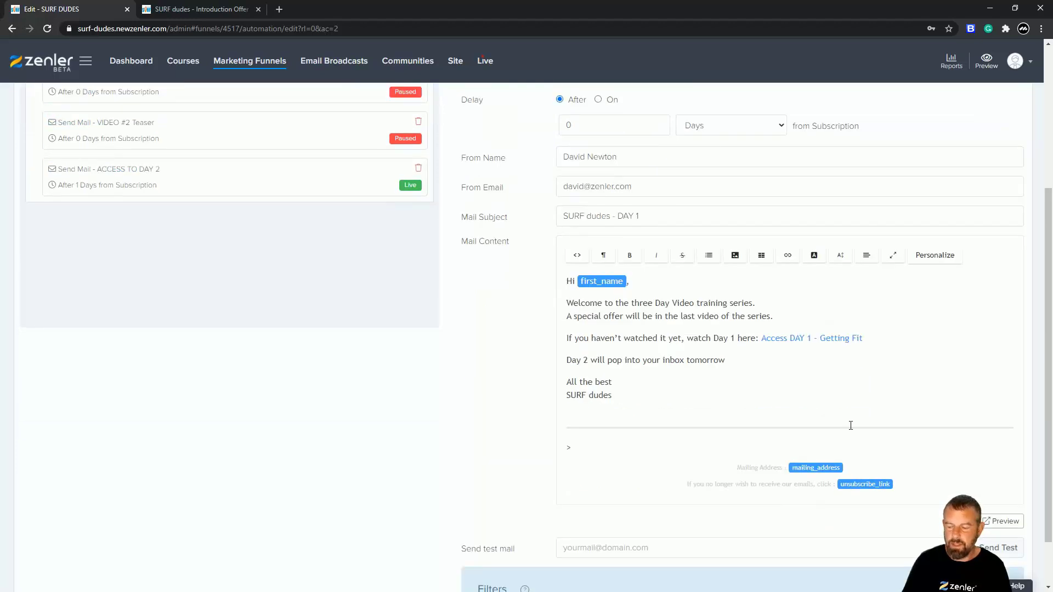
left_click_drag(954, 497, 567, 446)
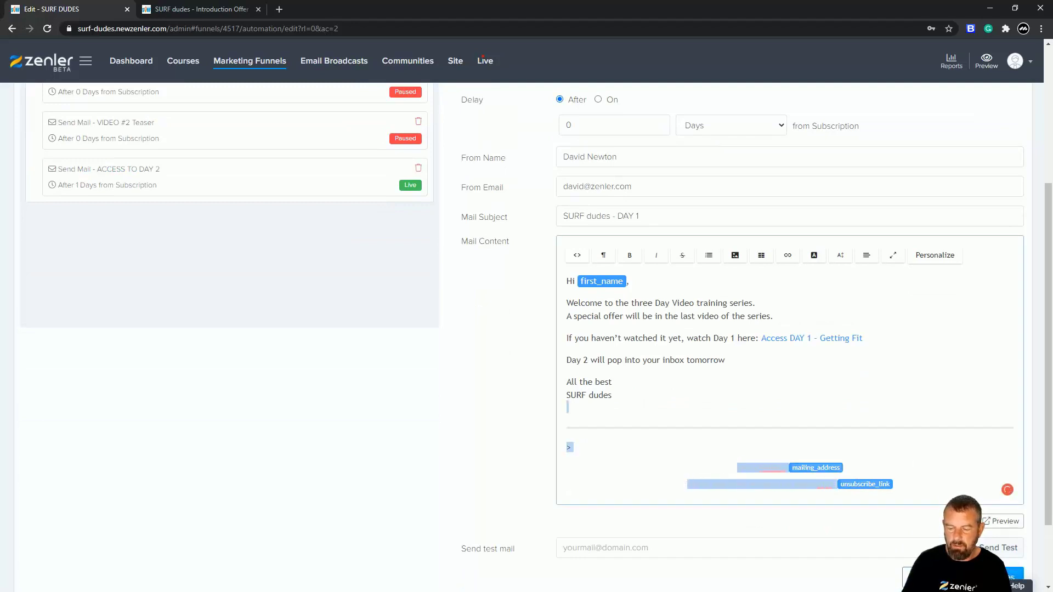
left_click(581, 448)
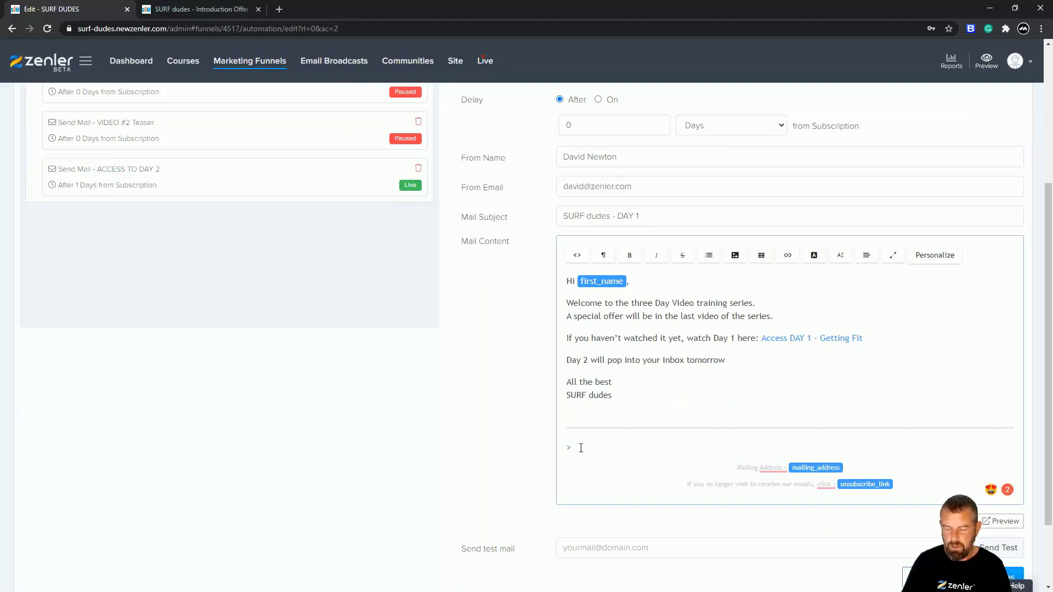
key("BackSpace")
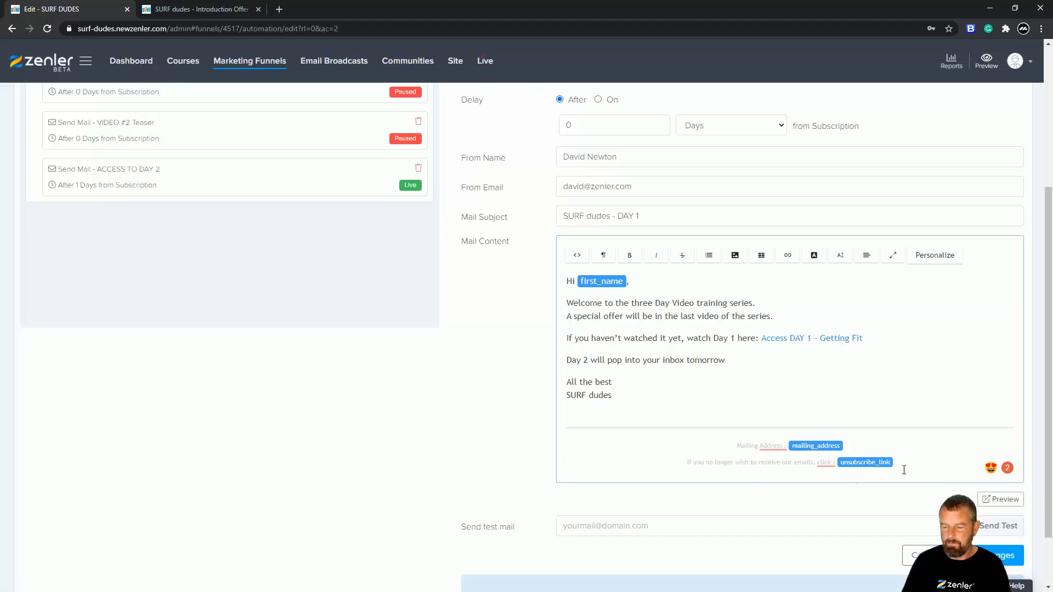
left_click_drag(899, 467, 570, 428)
key("ctrl+c")
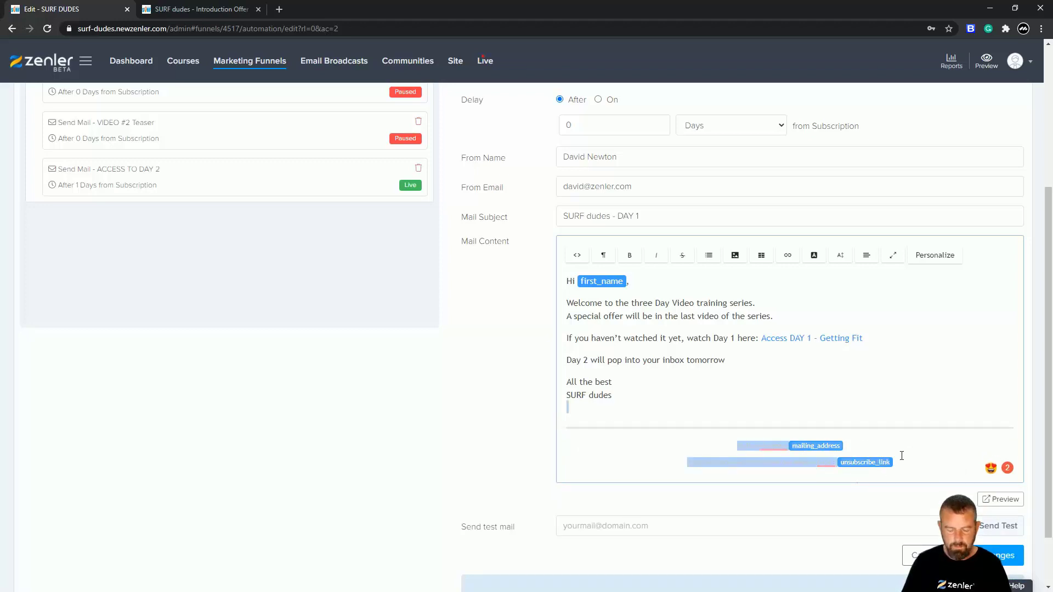
- Save the Day 1 email action, making it live and applying the changes to existing leads
left_click(981, 555)
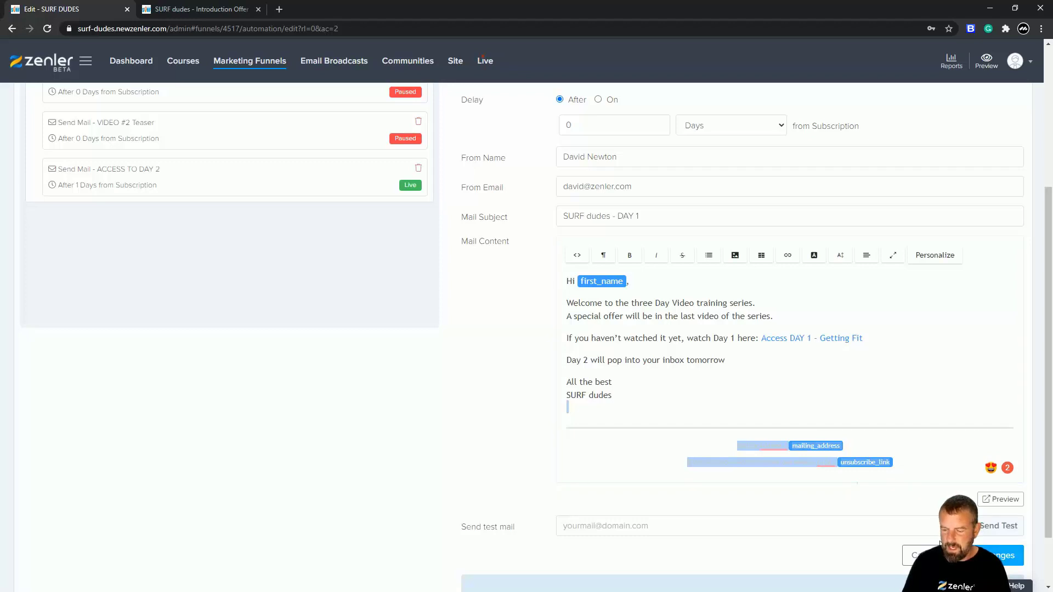
left_click(557, 387)
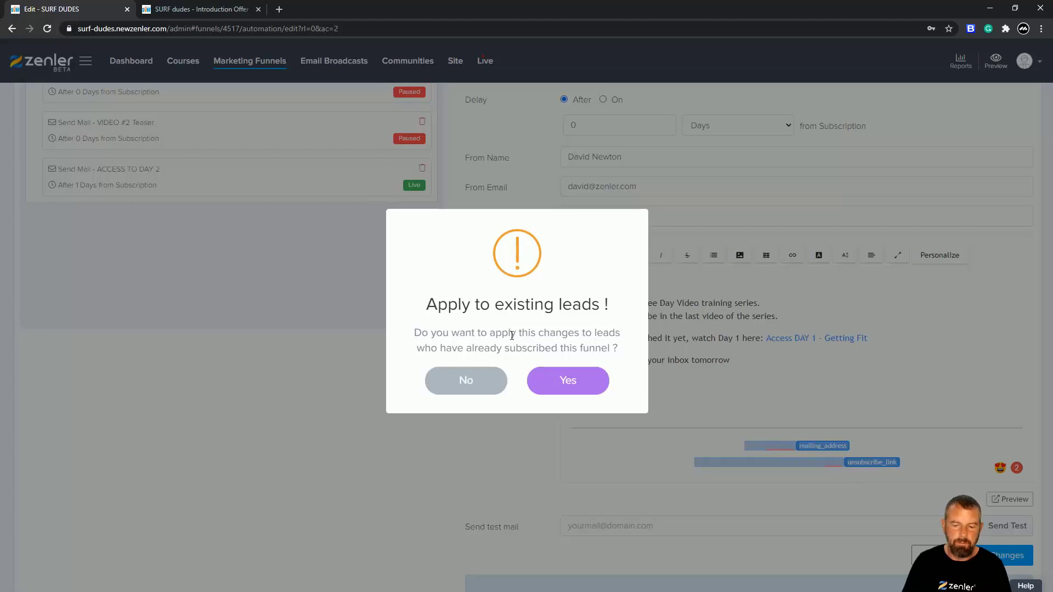
left_click(559, 383)
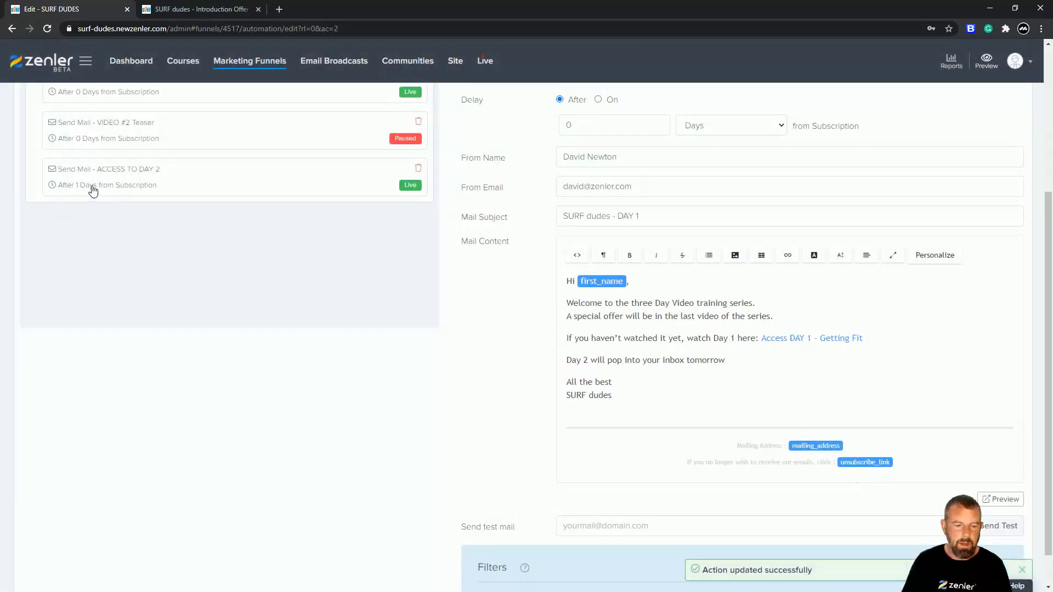
- Try to replace the unsubscribe_link tag in the "ACCESS TO DAY 2" email with the copied footer and insert an unsubscribe_link personalization tag
left_click(93, 191)
left_click(653, 423)
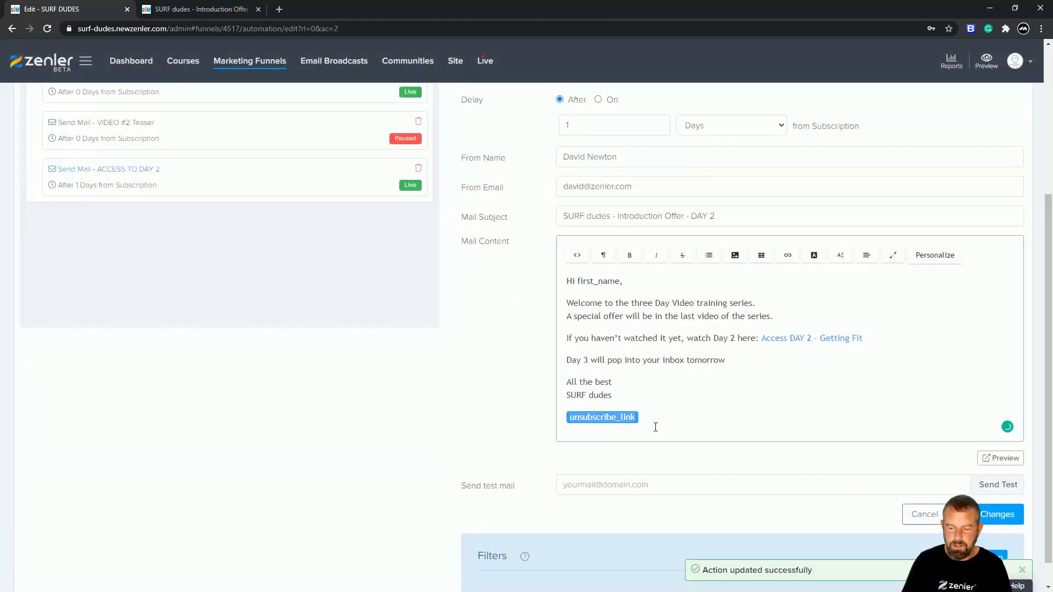
key("BackSpace")
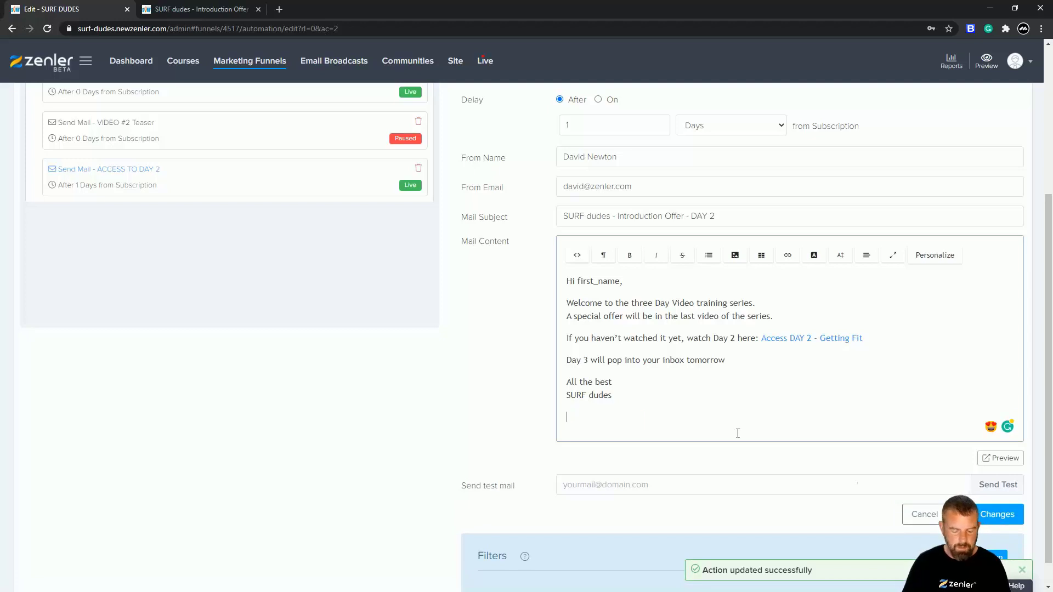
key("ctrl+z")
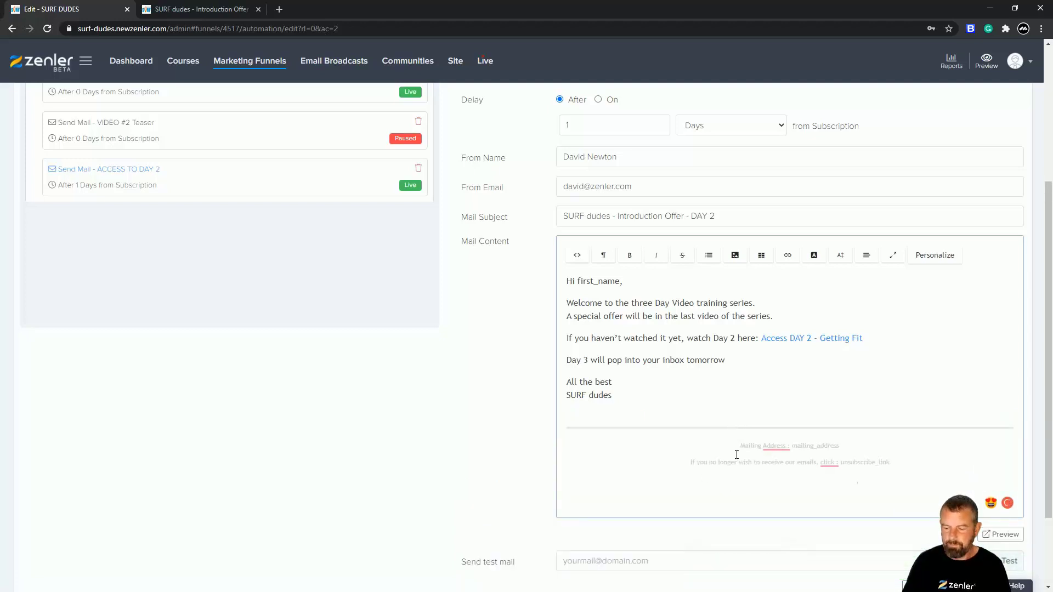
left_click(923, 257)
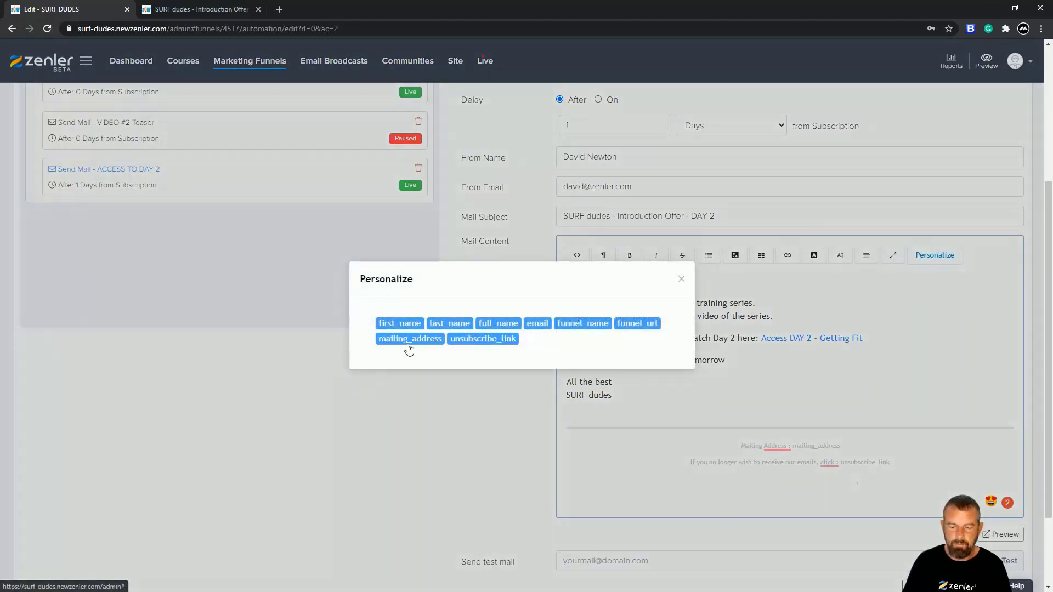
left_click(467, 343)
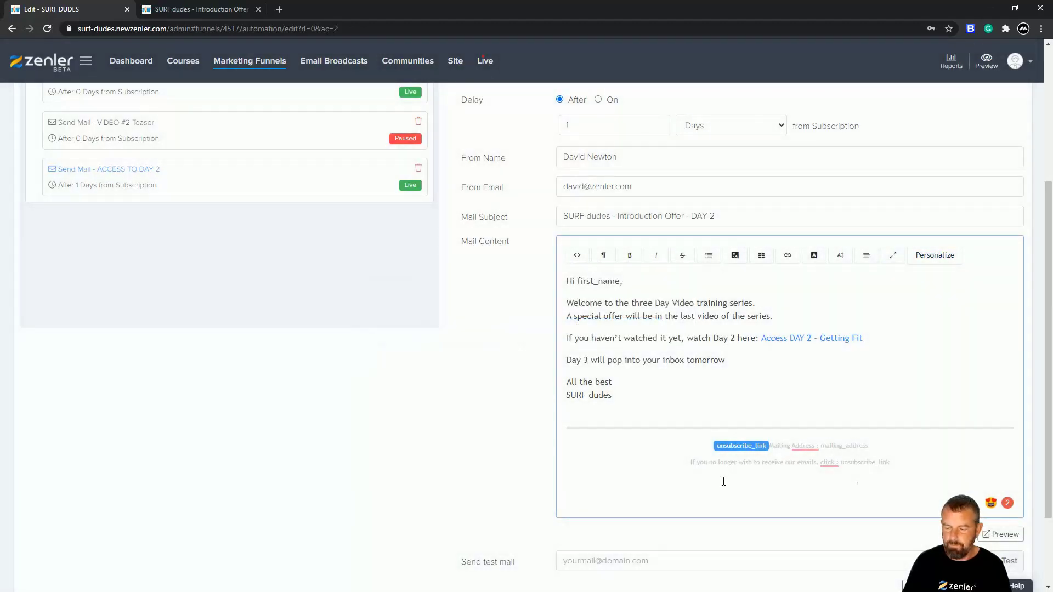
left_click(753, 452)
left_click(758, 461)
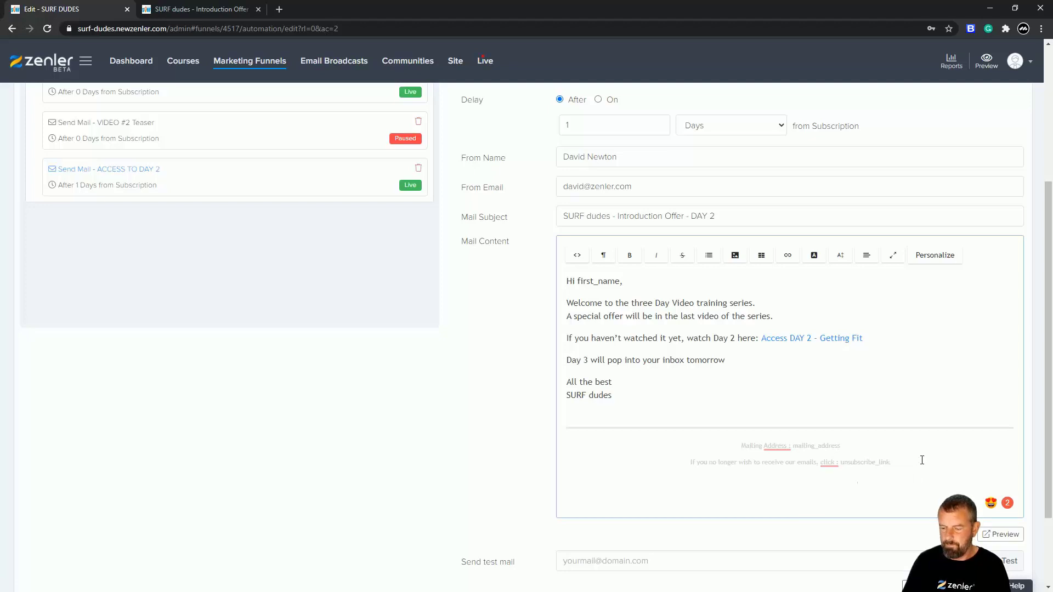
- Discard the unsaved Day 2 changes and view the footer of the "ACCESS TO FIRST DAY 1" email
mouse_move(786, 445)
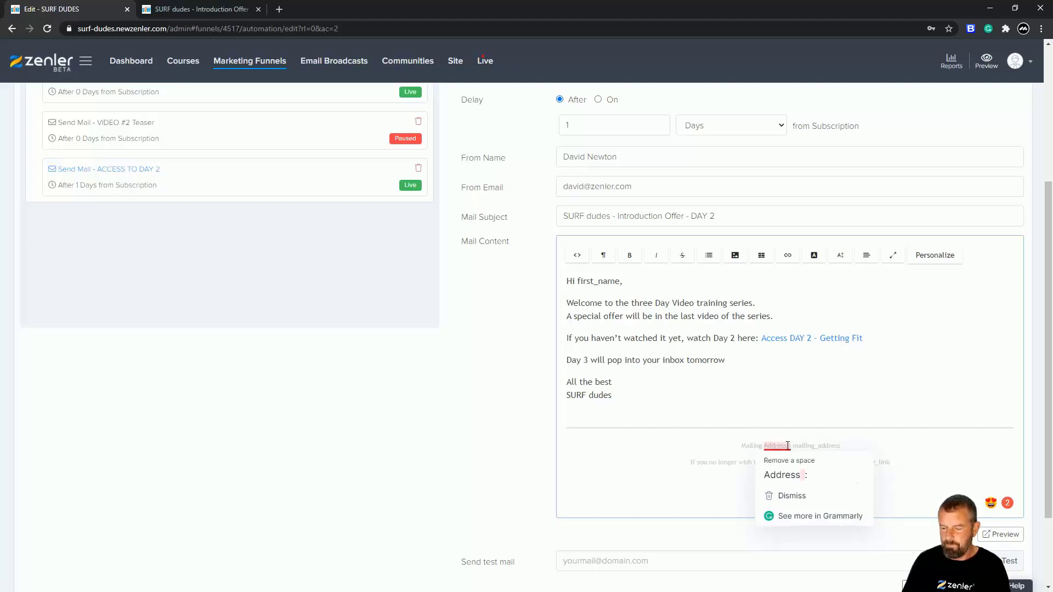
scroll(308, 218, "up", 2)
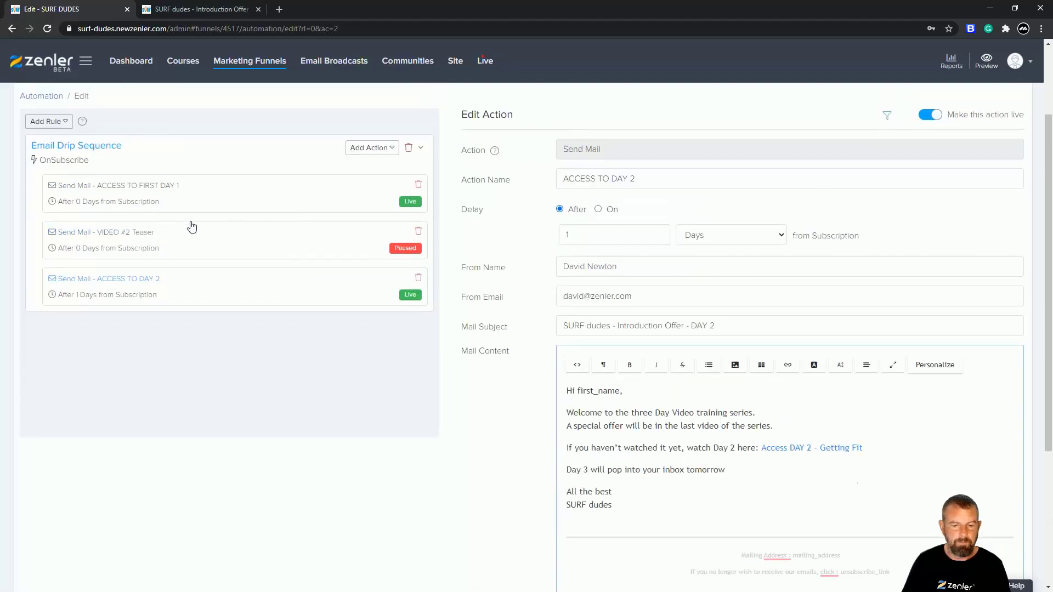
left_click(143, 199)
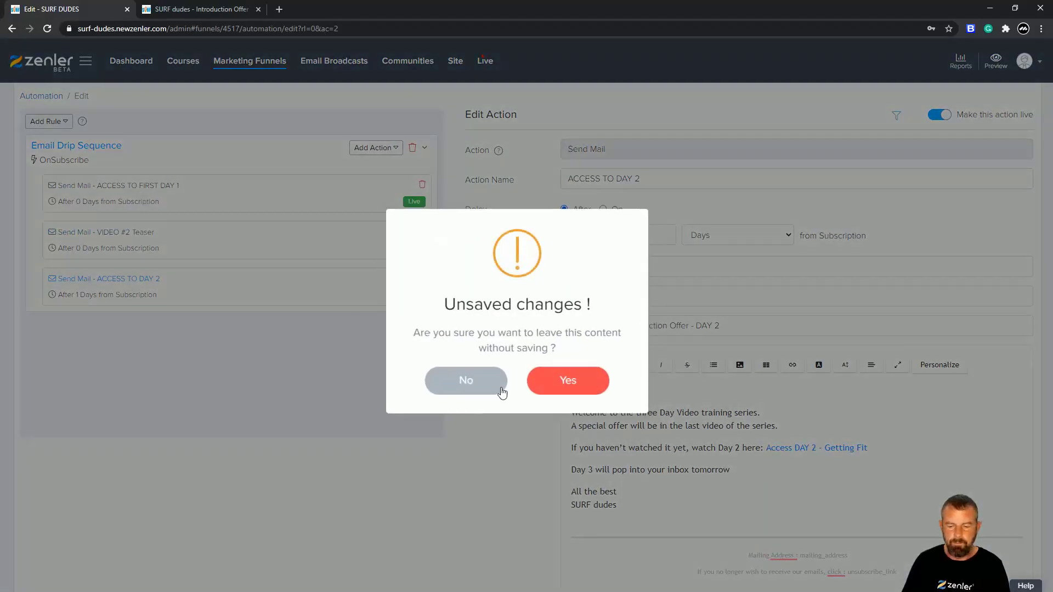
left_click(566, 388)
scroll(852, 465, "down", 2)
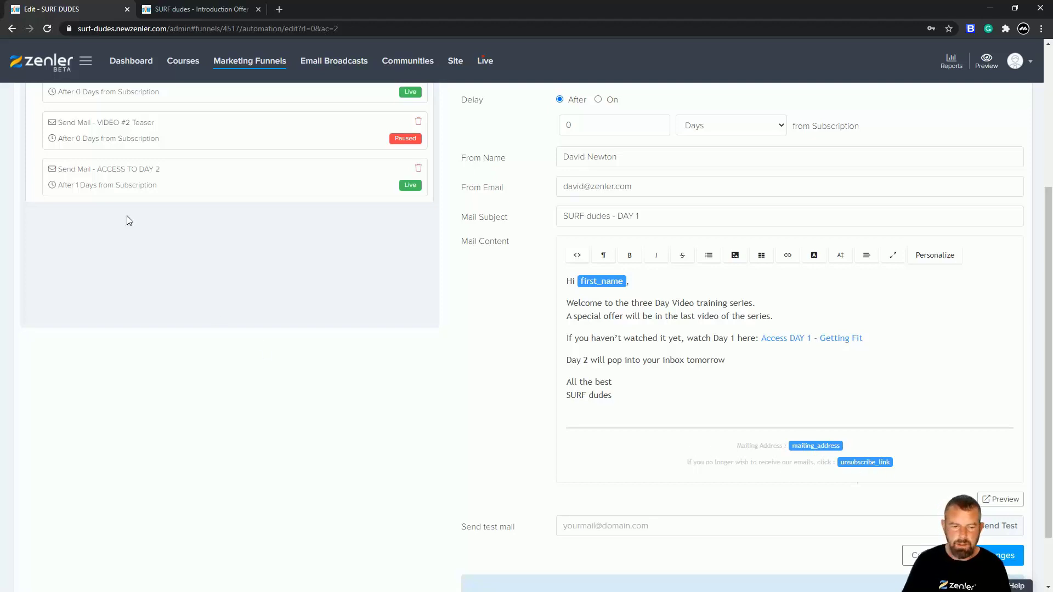
- Reopen the "ACCESS TO DAY 2" email and replace its unsubscribe_link tag below the sign-off with the copied mailing address and unsubscribe footer
left_click(103, 177)
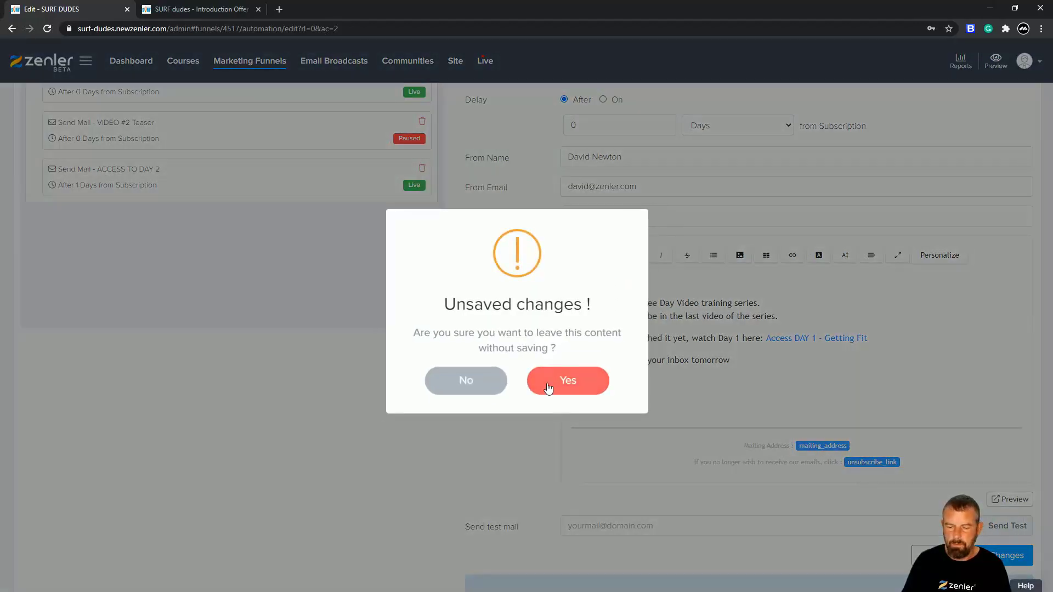
left_click(570, 387)
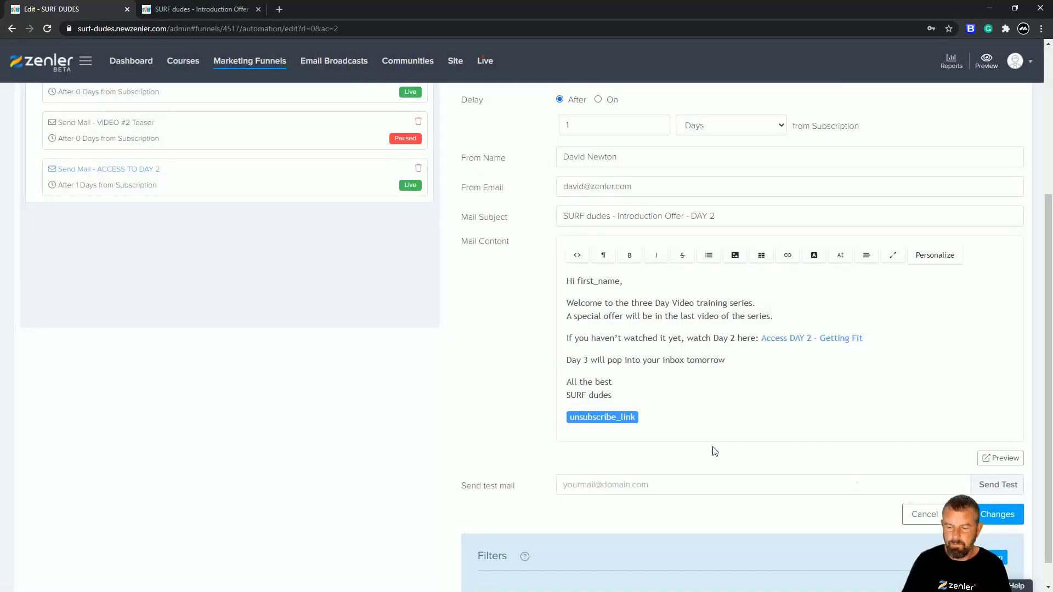
left_click(657, 431)
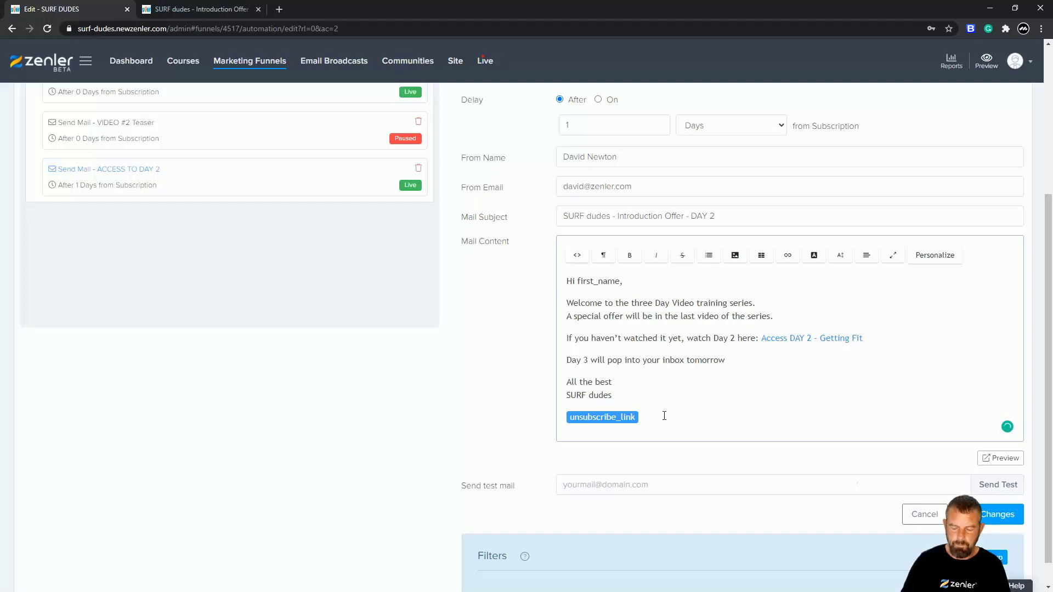
key("BackSpace")
key("ctrl+v")
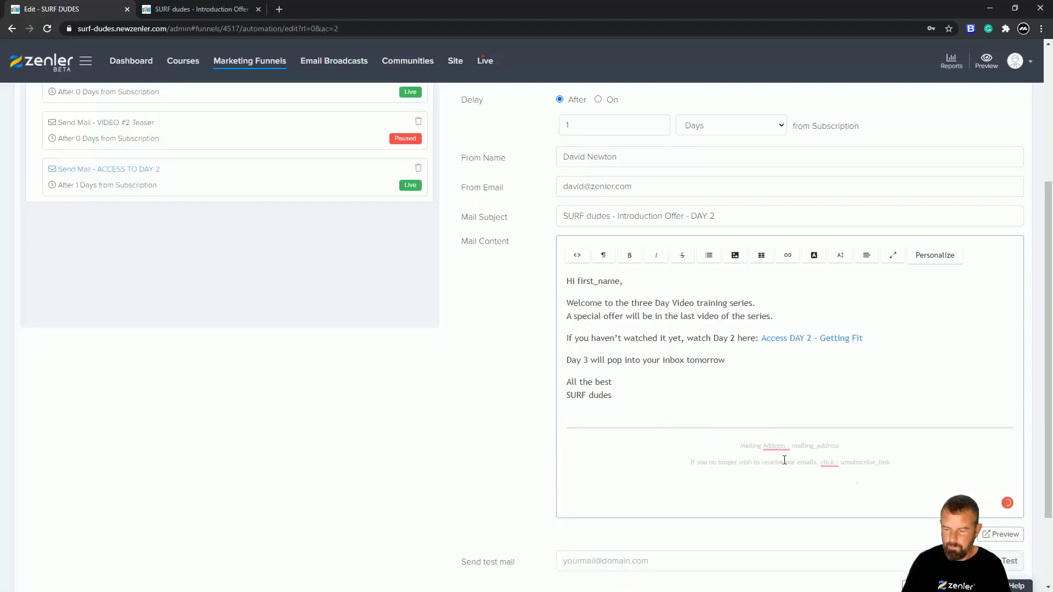
- Replace the footer's plain mailing_address and unsubscribe_link text with the matching personalization tags and save the Day 2 email
left_click_drag(839, 445, 791, 446)
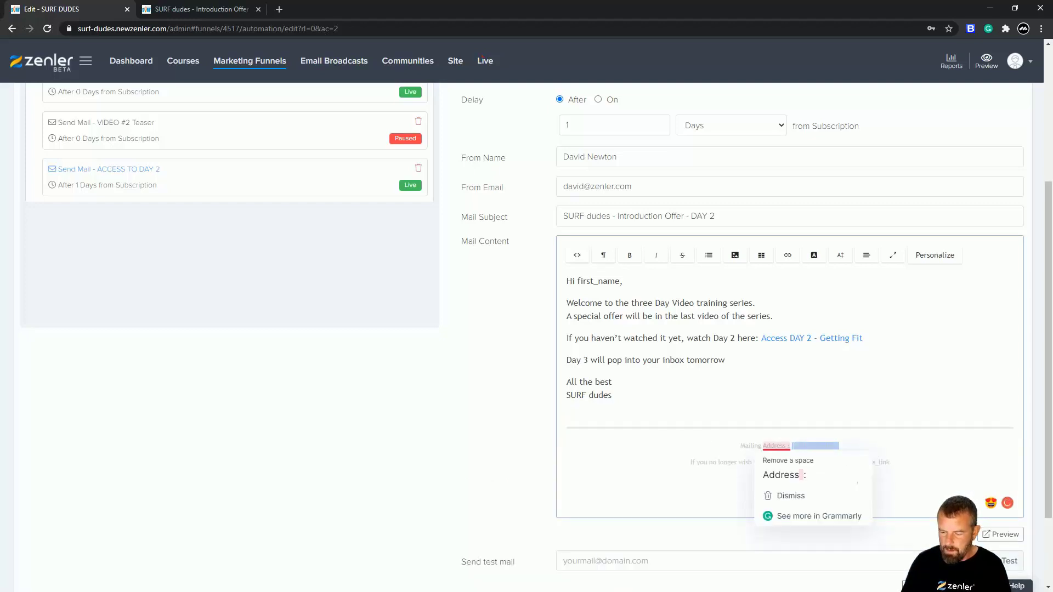
left_click(937, 254)
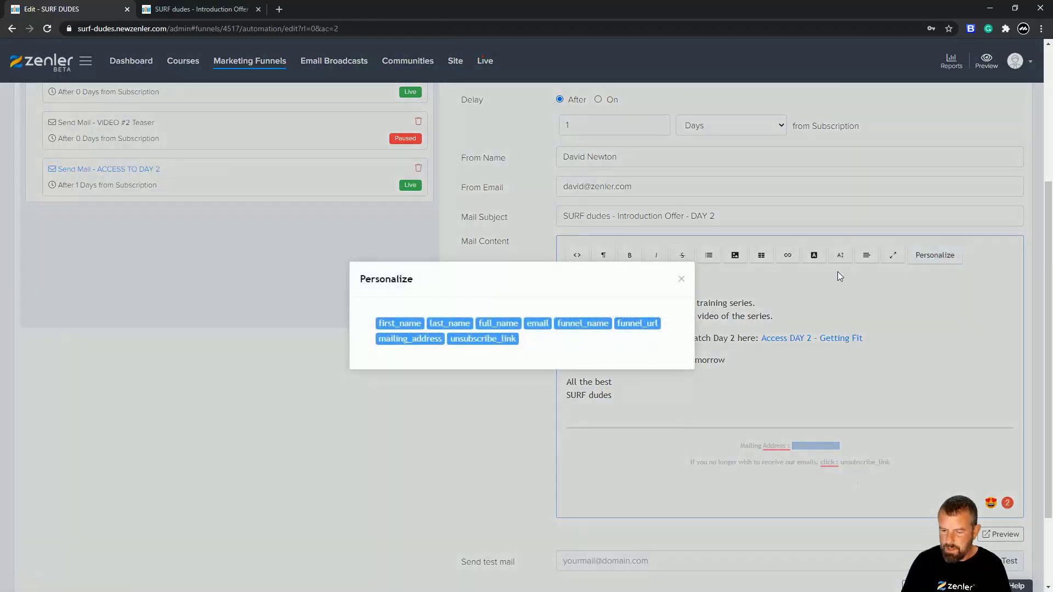
left_click(422, 338)
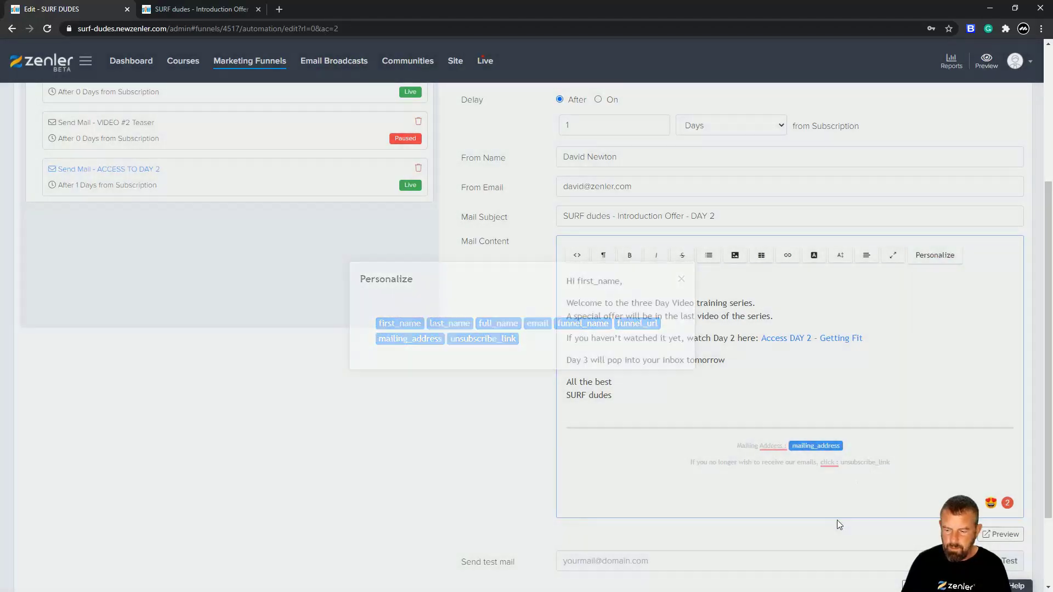
left_click_drag(891, 464, 841, 464)
left_click(935, 254)
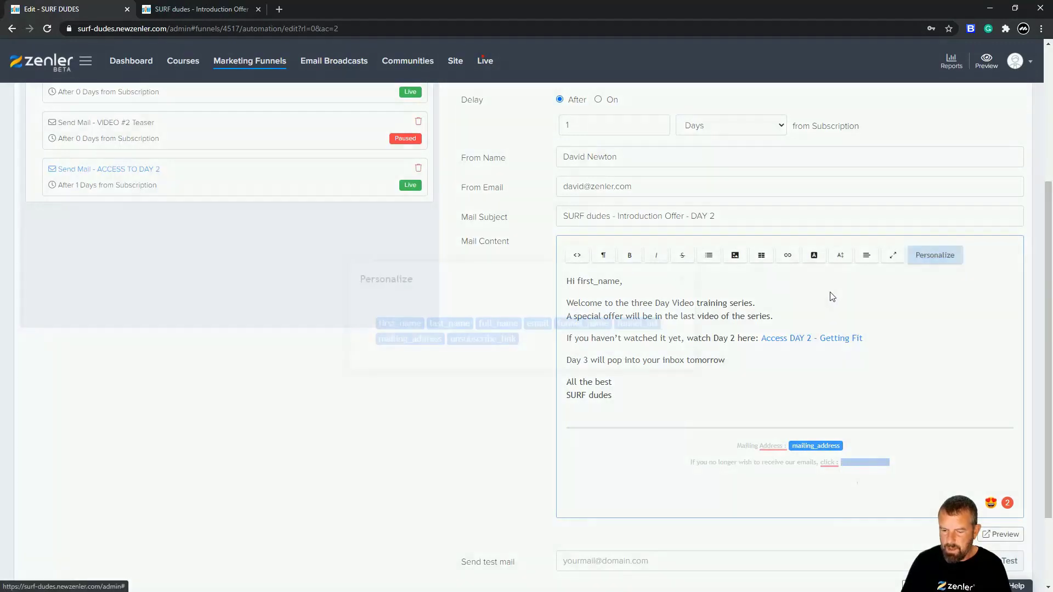
left_click(461, 345)
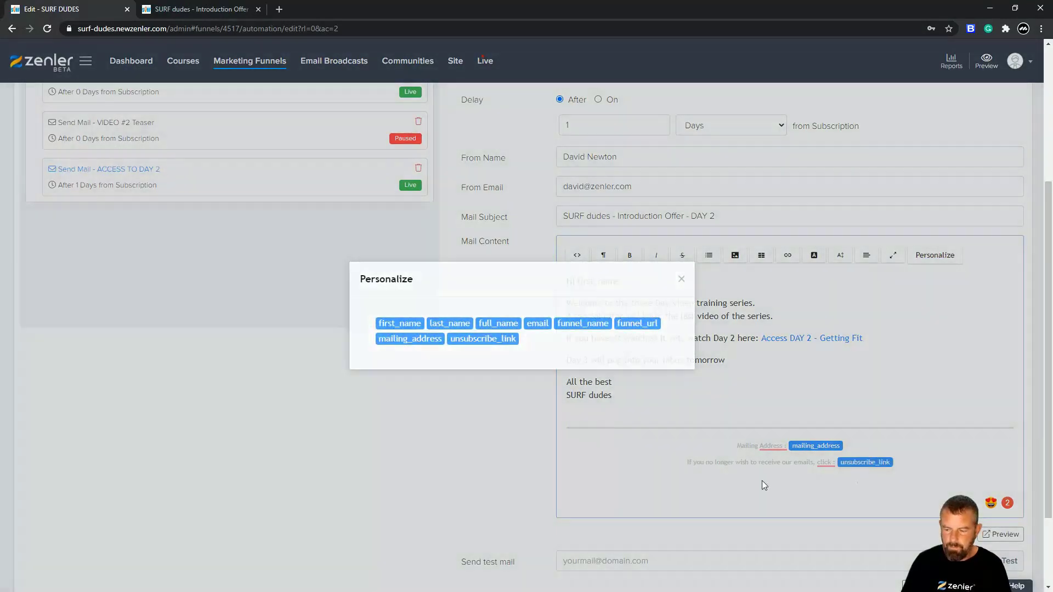
scroll(848, 508, "down", 2)
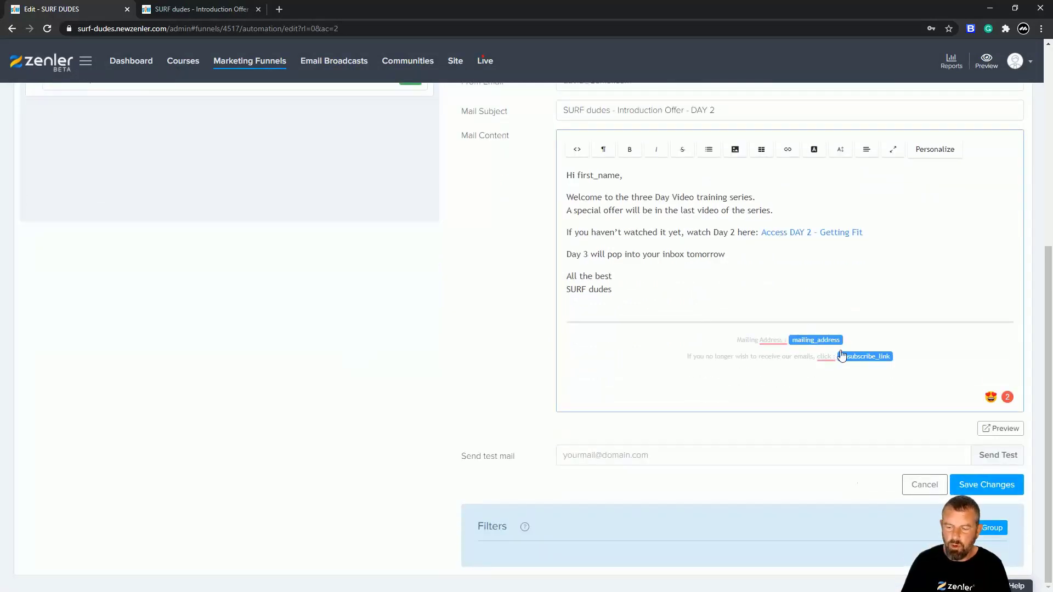
left_click(966, 486)
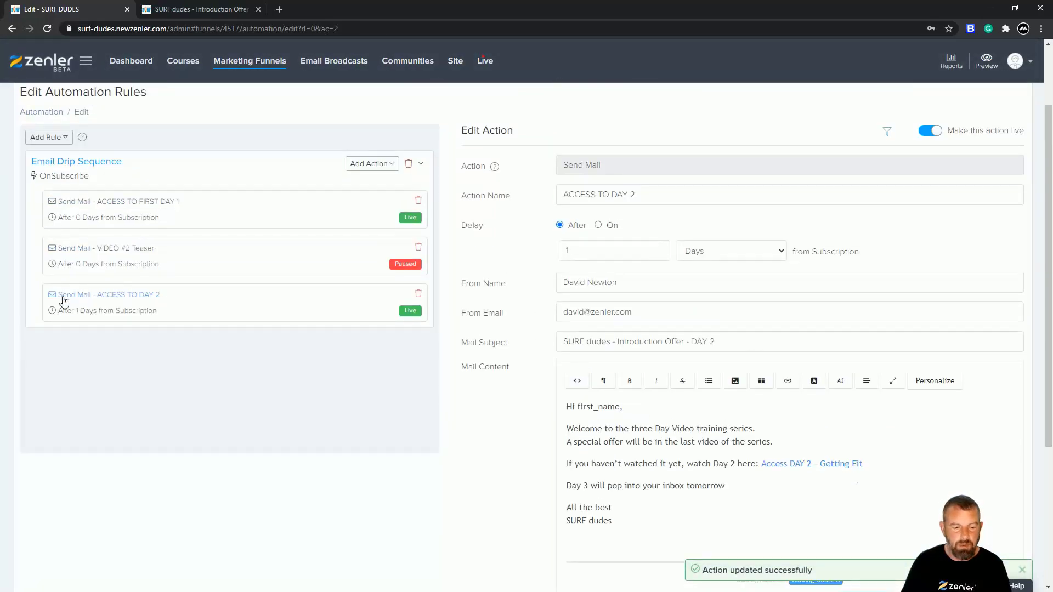
- In the "ACCESS TO DAY 2" email, replace the plain first_name text in the greeting with the first_name personalization tag
left_click(101, 253)
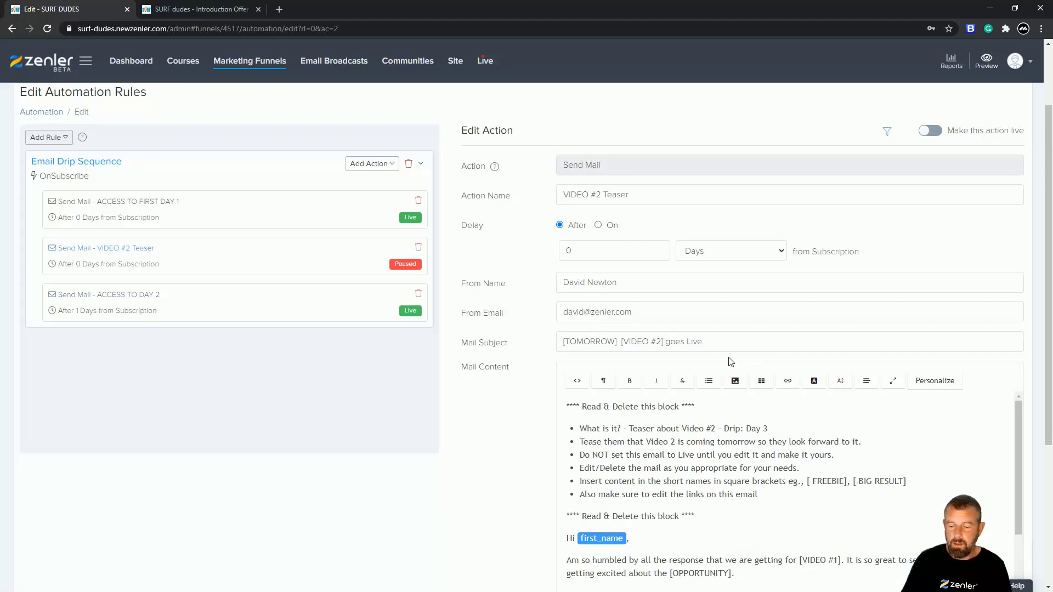
left_click(153, 305)
left_click(626, 529)
key("ctrl+a")
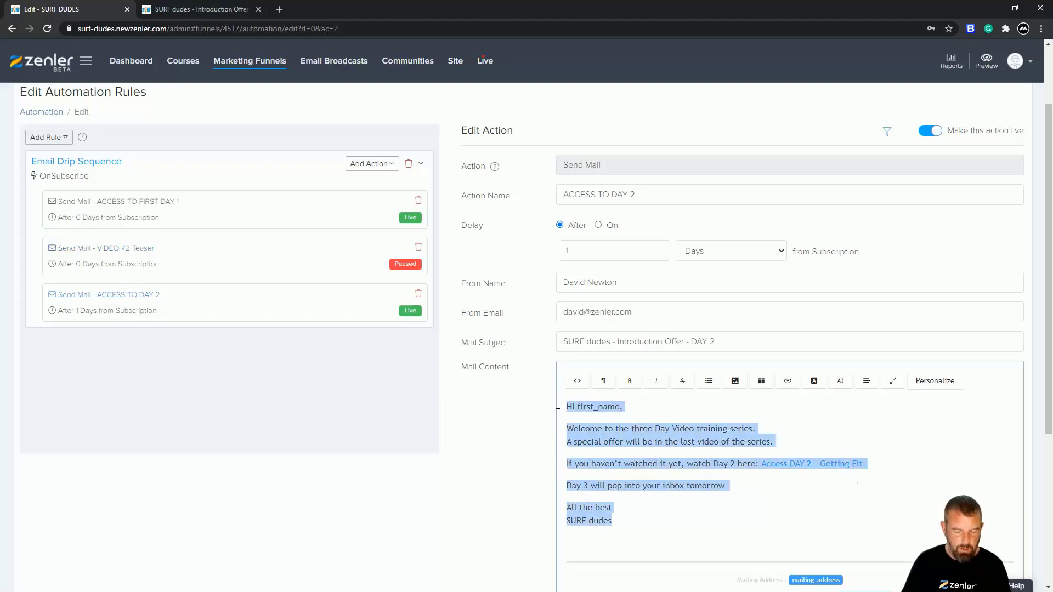
left_click(619, 406)
left_click_drag(620, 406, 580, 406)
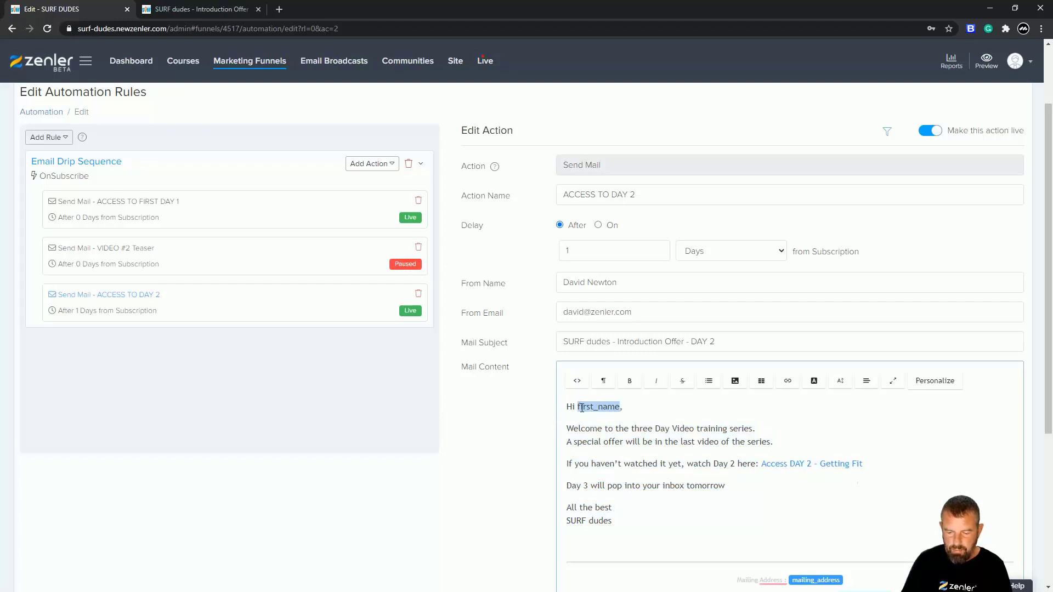
left_click(944, 384)
left_click(419, 327)
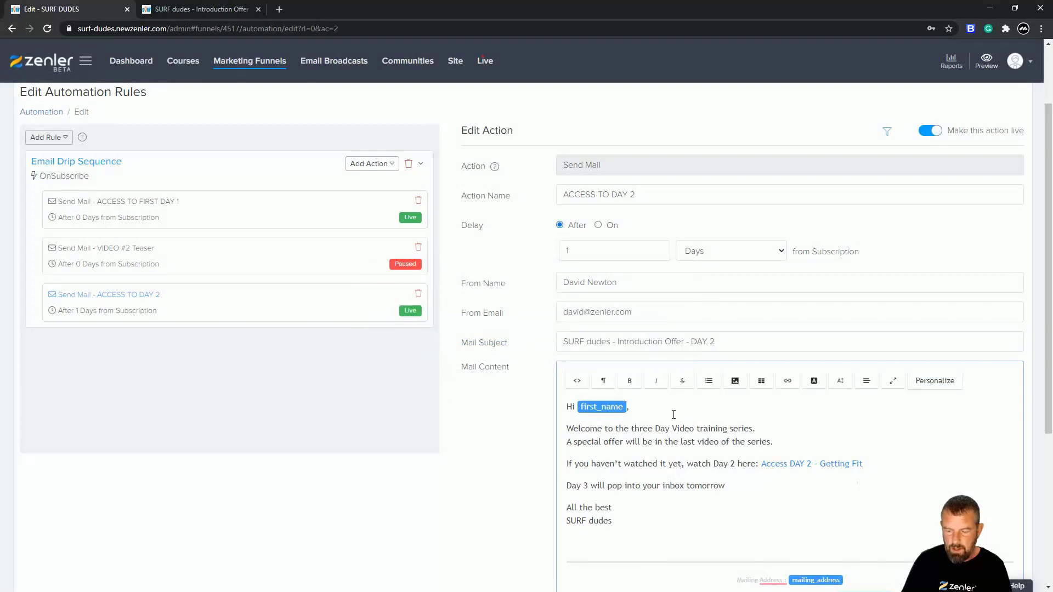
- Copy the Day 2 email body from the greeting to the SURF dudes sign-off and save the action's changes
left_click_drag(615, 521, 563, 408)
key("ctrl+c")
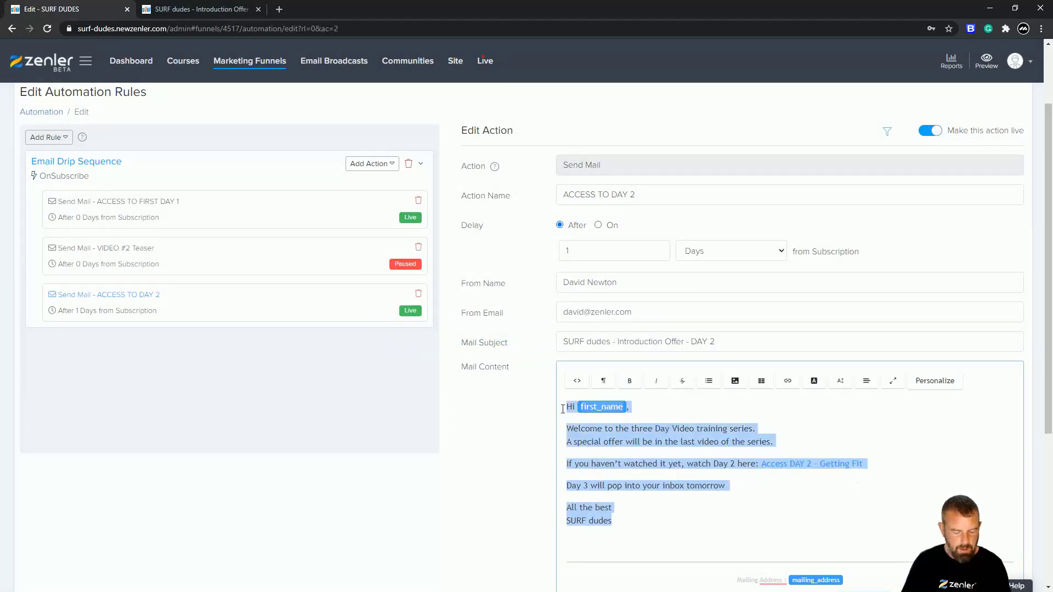
scroll(878, 487, "down", 4)
left_click(984, 519)
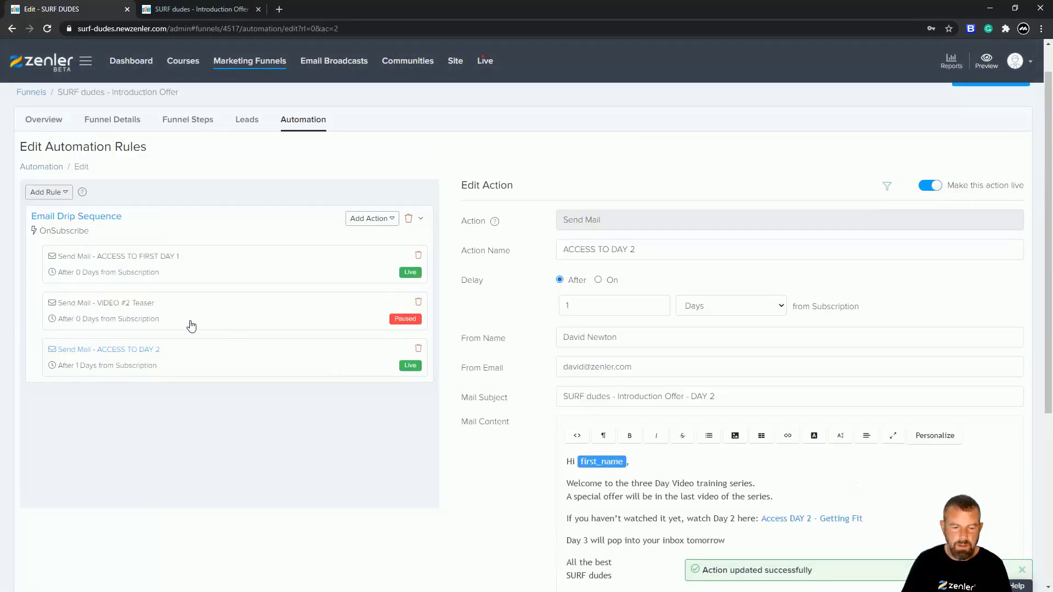
- In the "VIDEO #2 Teaser" email, replace all the template text above the footer with the copied Day 2 body
left_click(146, 313)
scroll(646, 440, "down", 2)
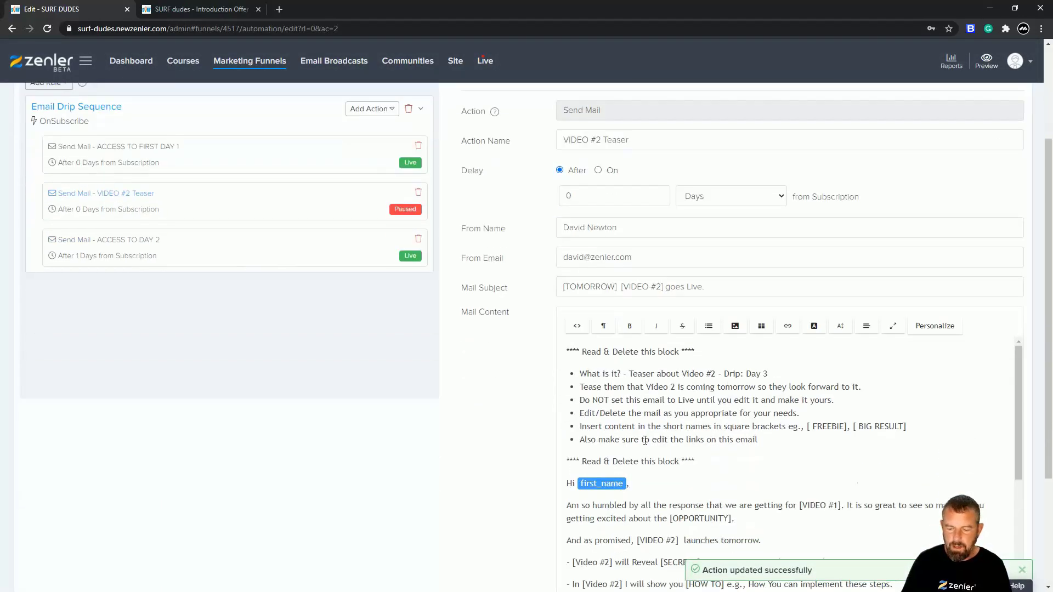
scroll(645, 440, "down", 4)
scroll(867, 451, "down", 4)
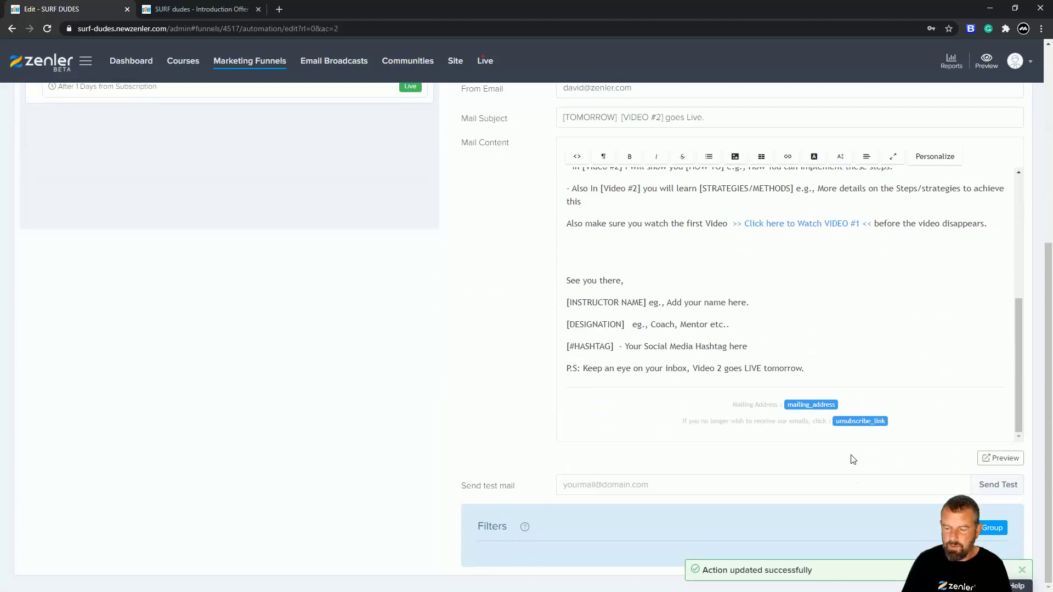
left_click_drag(821, 368, 563, 168)
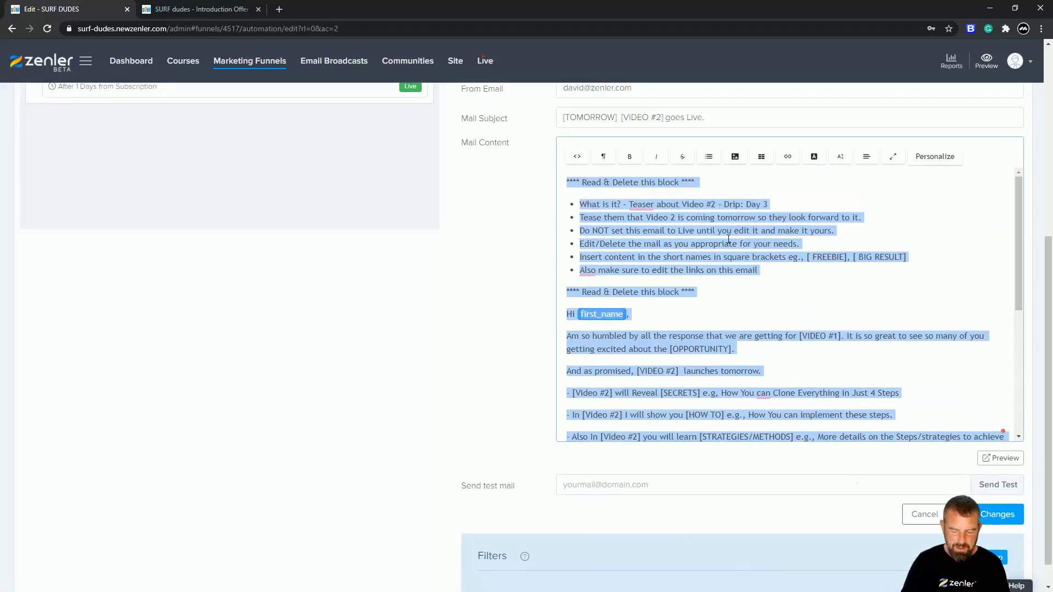
key("BackSpace")
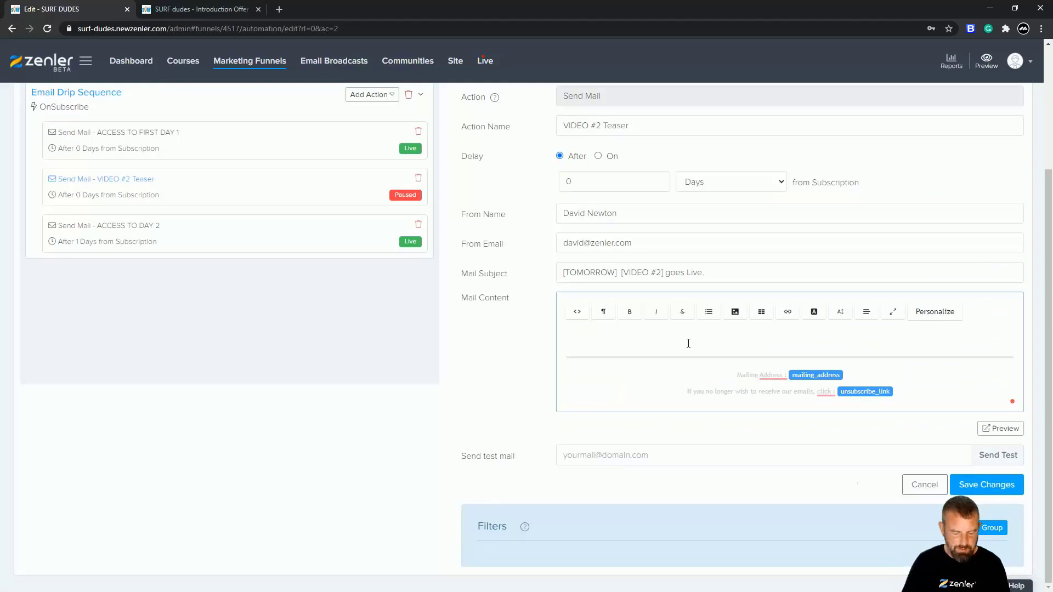
key("ctrl+v")
scroll(672, 322, "up", 2)
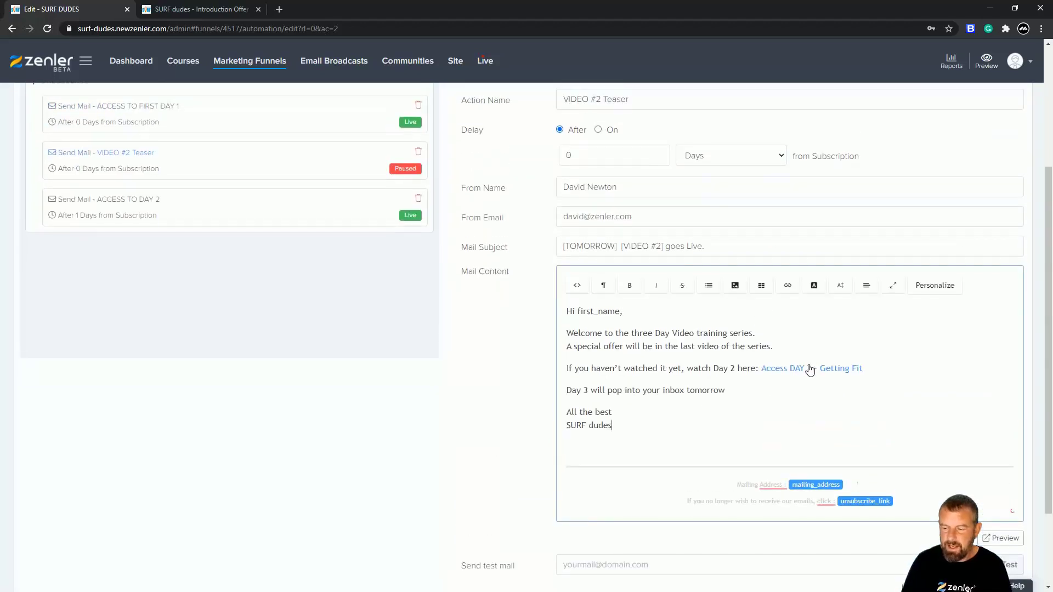
- Change the day number to 3 in both the "watch Day" sentence and its "Access DAY" link text in the email body
left_click(811, 369)
key("BackSpace")
type("3")
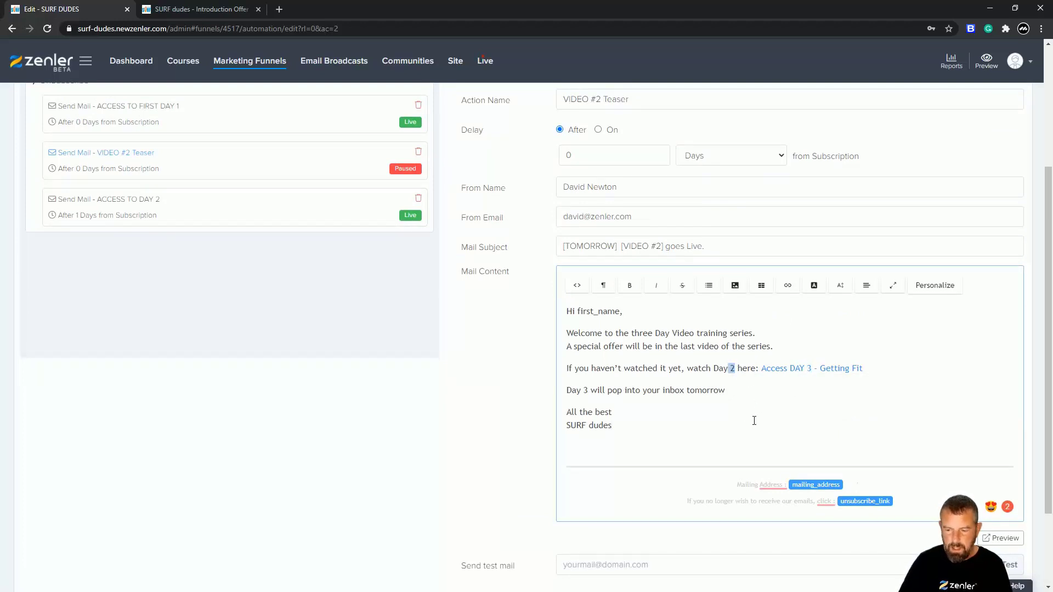
type("3")
- Replace the plain first_name text in the "VIDEO #2 Teaser" email's greeting with the first_name personalization tag
scroll(743, 393, "up", 1)
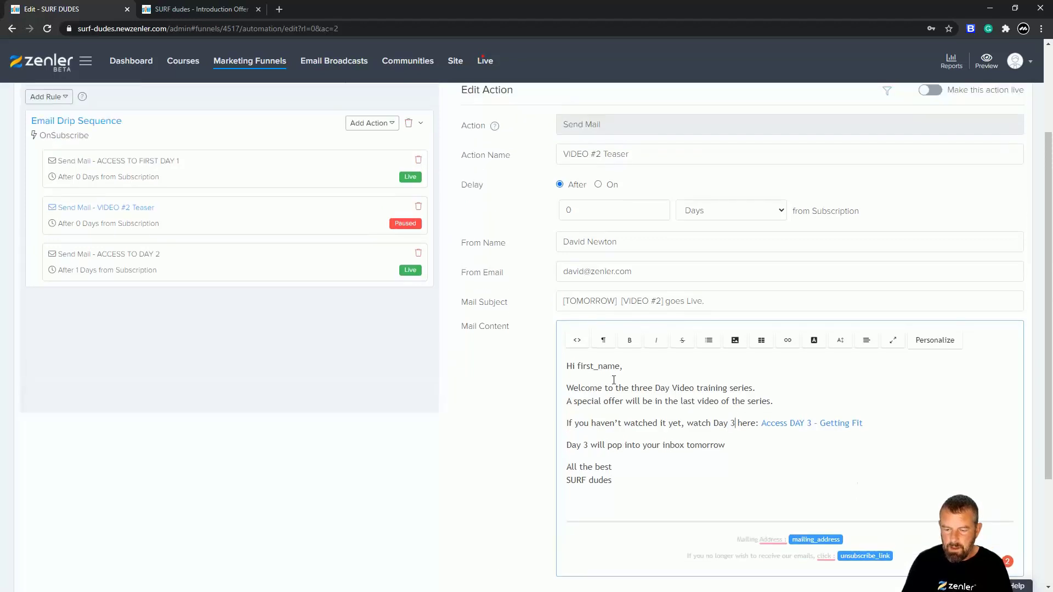
key("shift+Left")
key("shift+Left")
key("shift+Left")
key("shift+Left")
key("shift+Left")
key("shift+Left")
key("shift+Left")
key("shift+Left")
key("shift+Left")
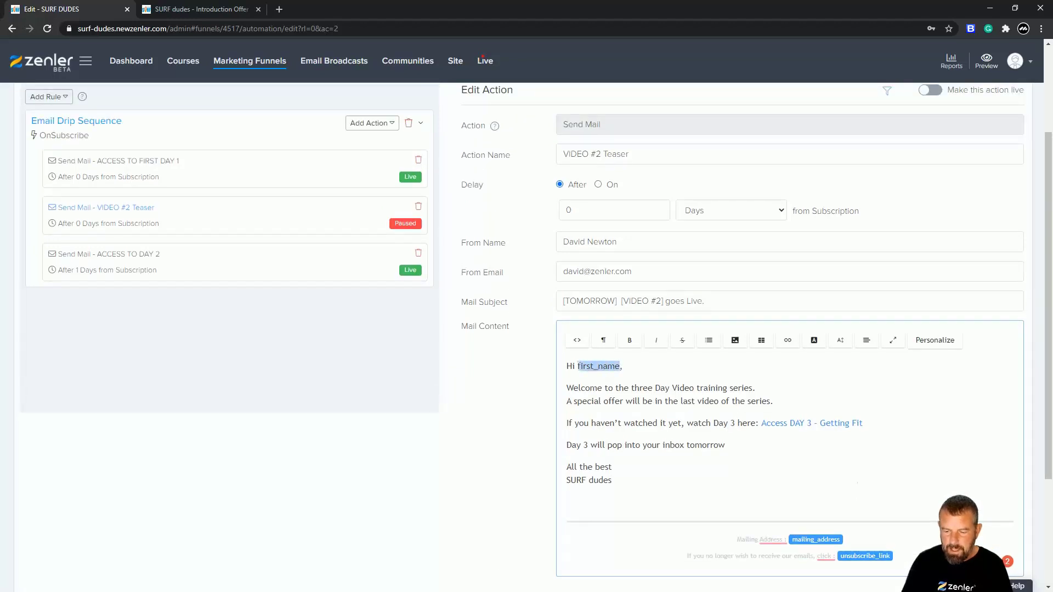
left_click(932, 340)
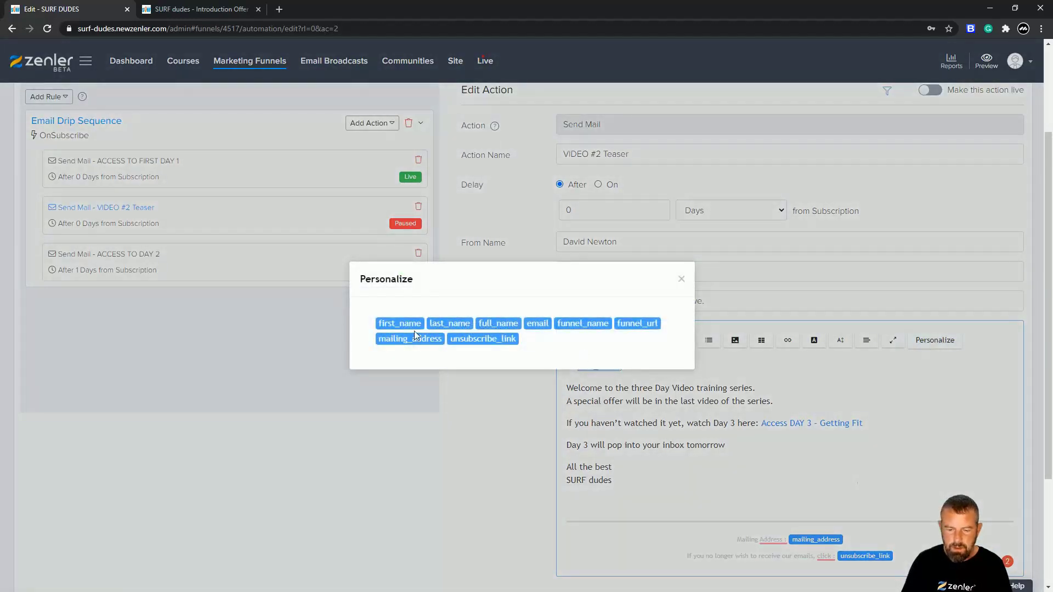
left_click(399, 323)
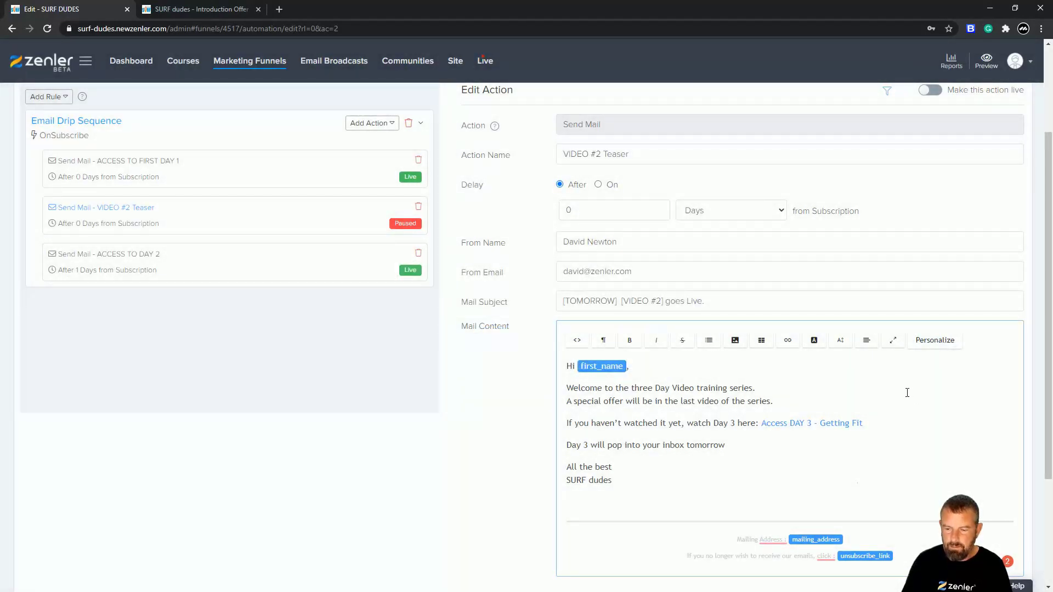
left_click(907, 392)
- Rename the "VIDEO #2 Teaser" action to "ACCESS TO DAY 3" and set its delay to 2 days from subscription
scroll(733, 295, "up", 3)
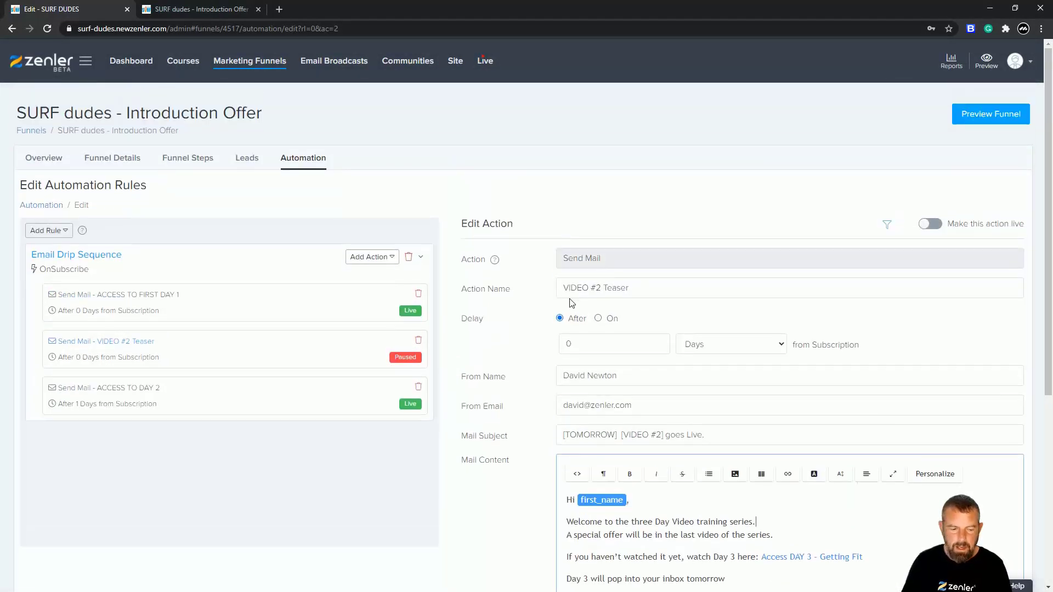
left_click_drag(648, 289, 545, 295)
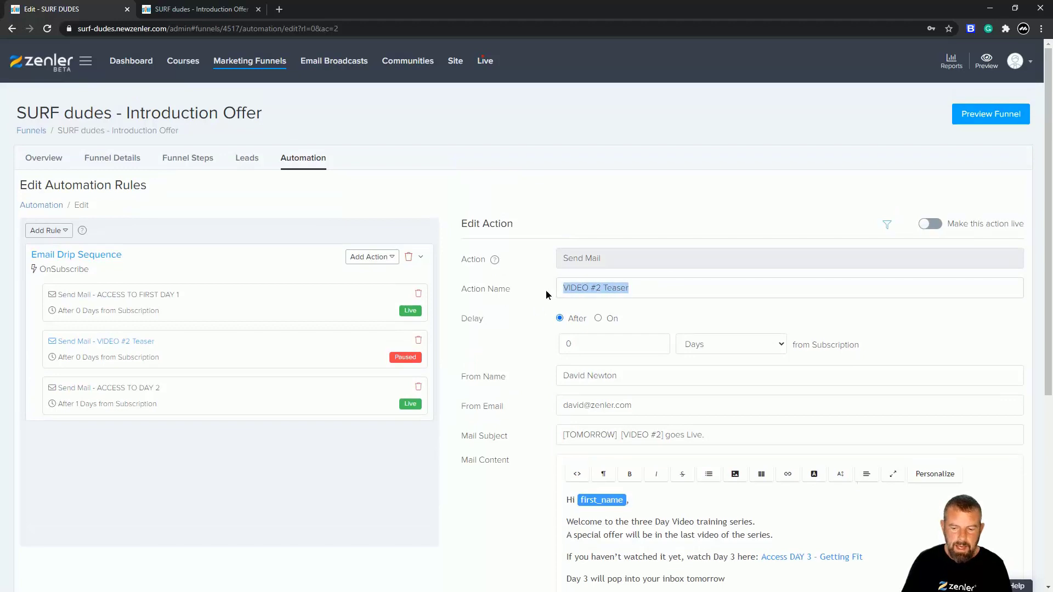
type("ACCESS TO DAY 3")
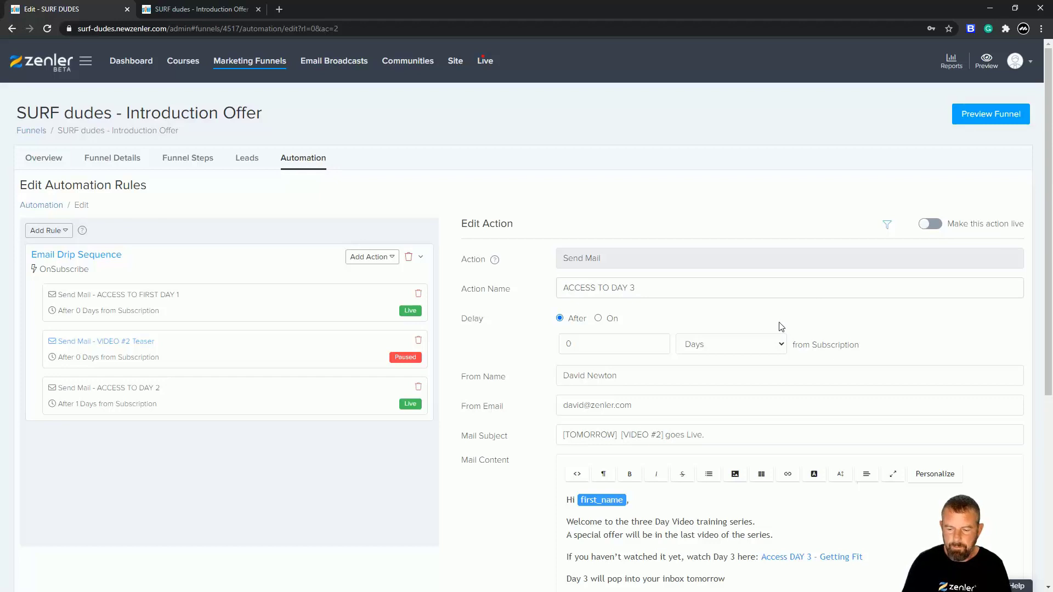
scroll(619, 312, "down", 1)
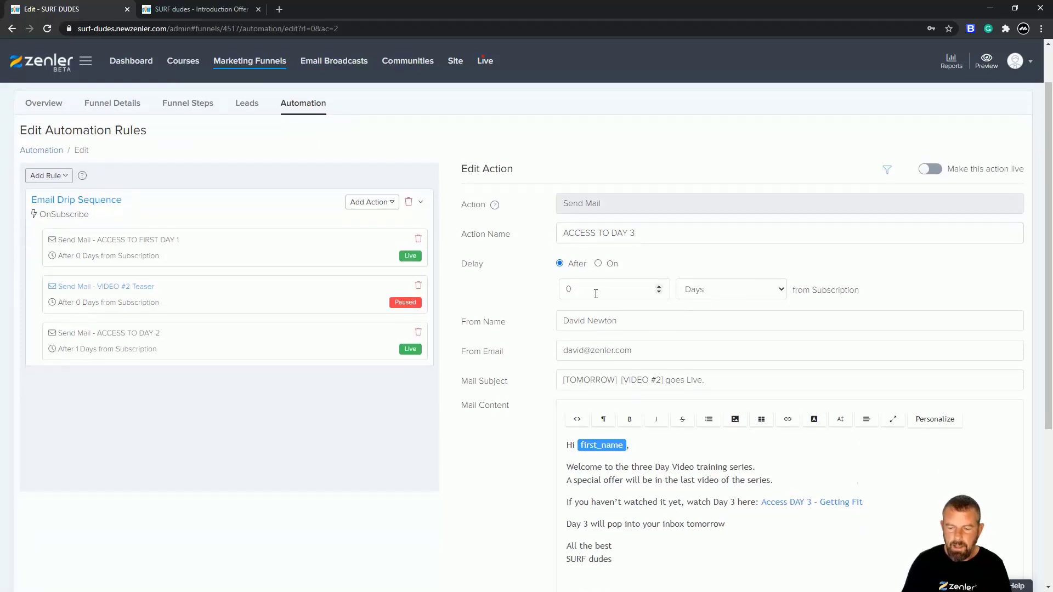
left_click(659, 288)
left_click(659, 288)
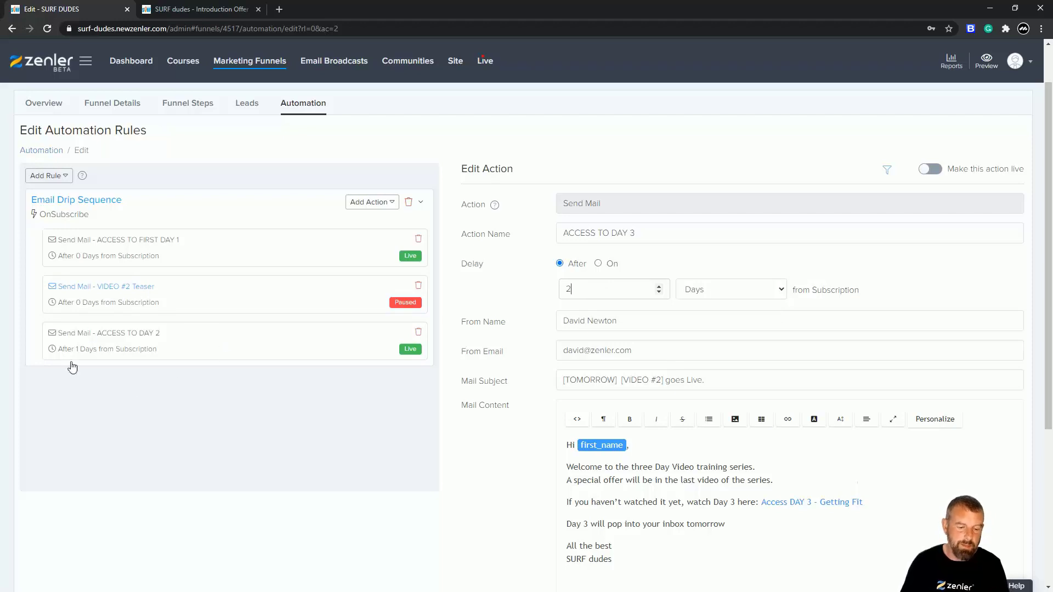
- Set the Day 3 email's subject to "SURF dudes - Day 3 Special Offer!"
left_click_drag(706, 381, 551, 382)
type("SURF dude")
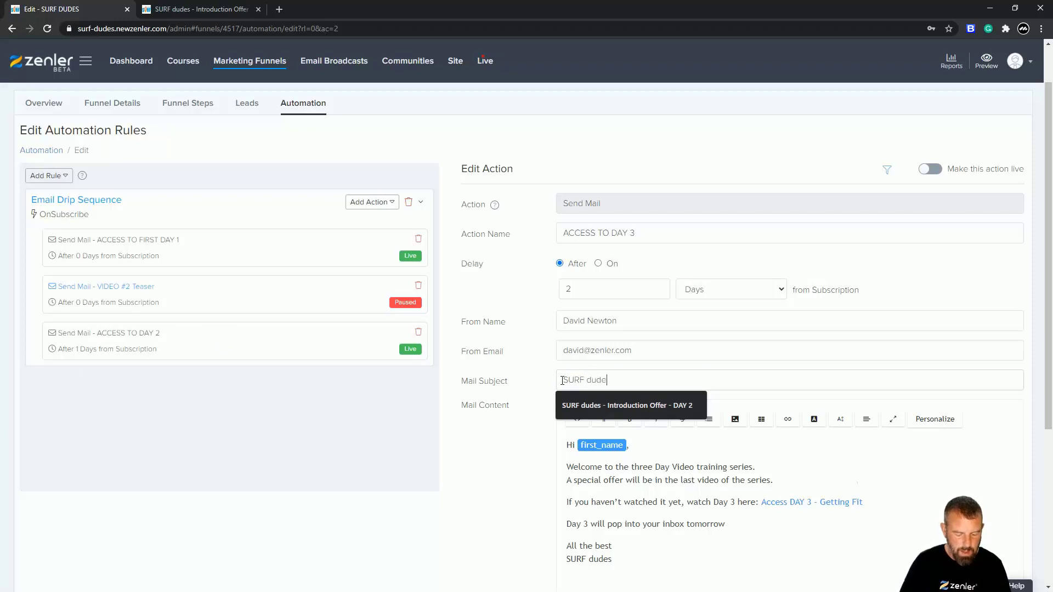
type("s - Day 3 Special Offer!")
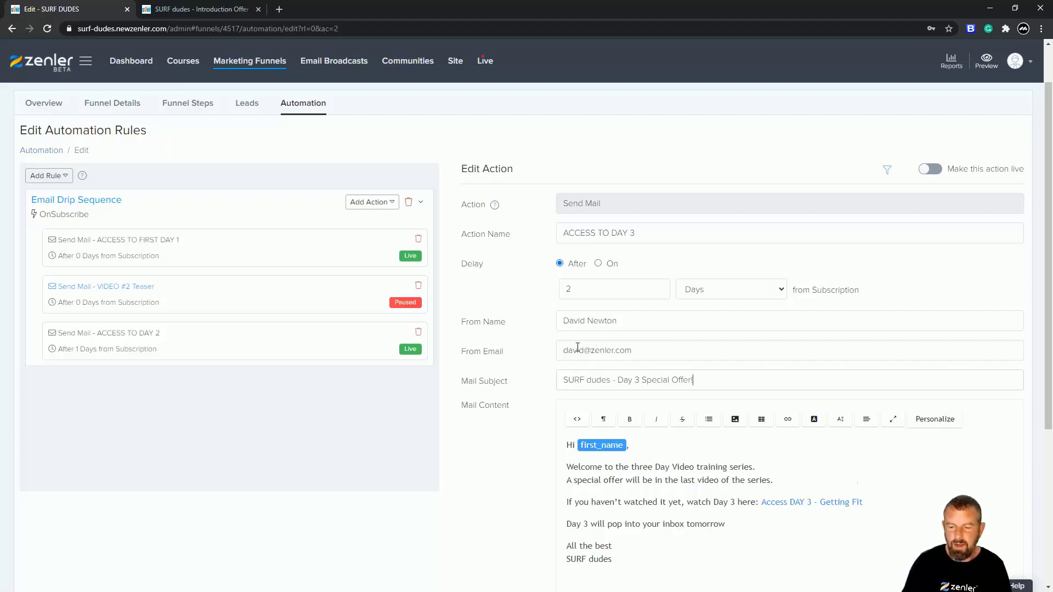
- Save the Day 3 action, making it live and applying the changes to existing leads
scroll(841, 366, "down", 4)
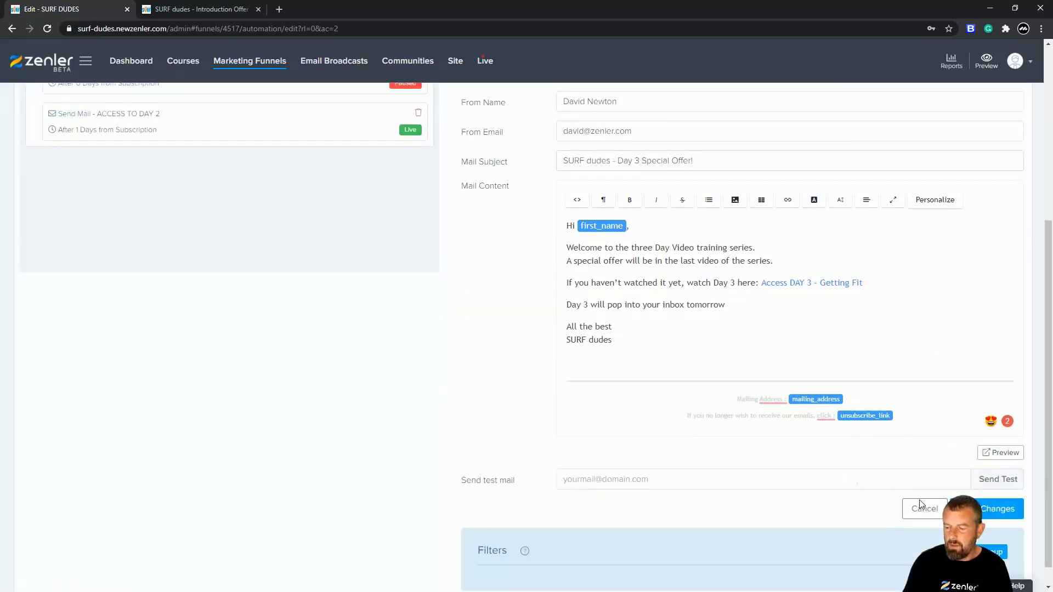
left_click(983, 517)
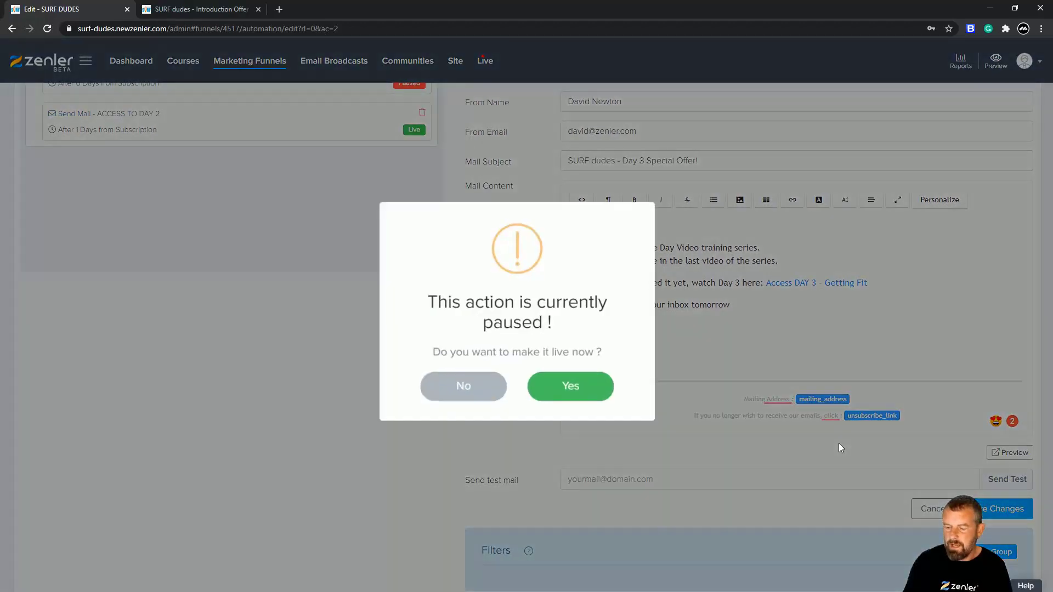
left_click(568, 384)
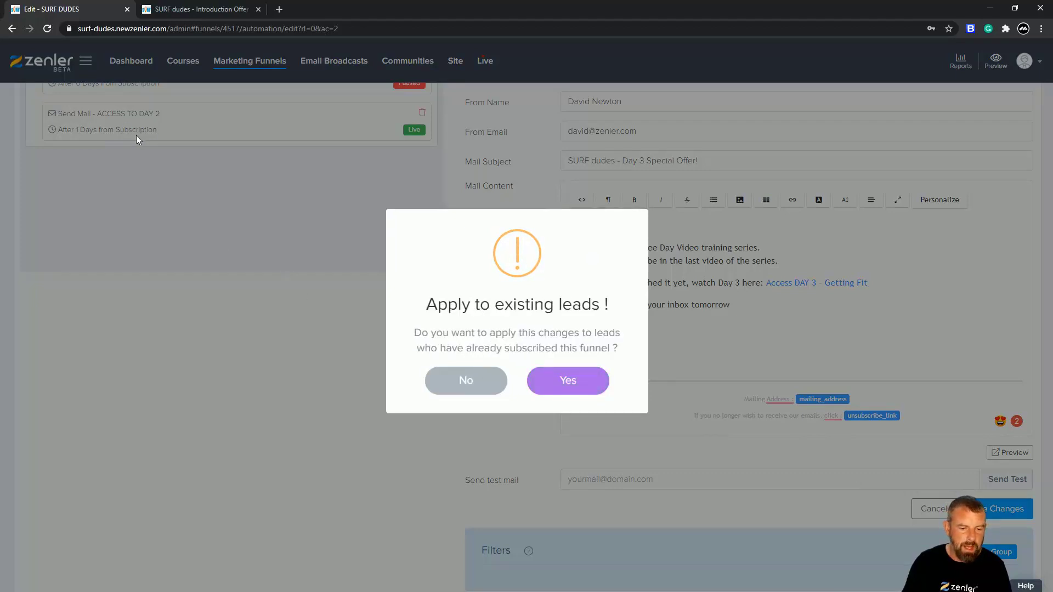
left_click(581, 383)
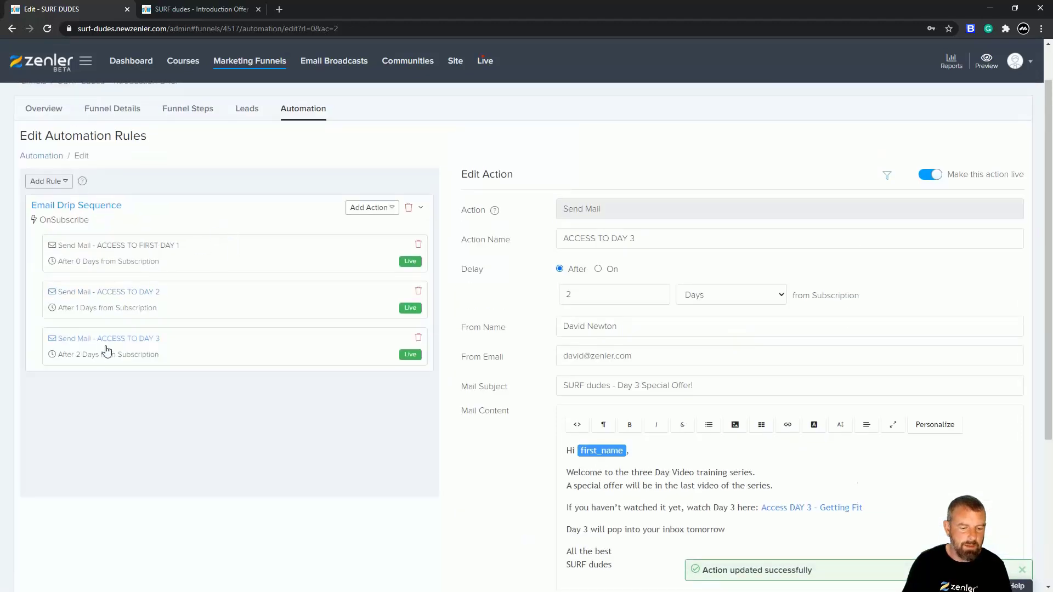
- Open the "ACCESS TO FIRST DAY 1" email and review its delay, subject and body
left_click(135, 253)
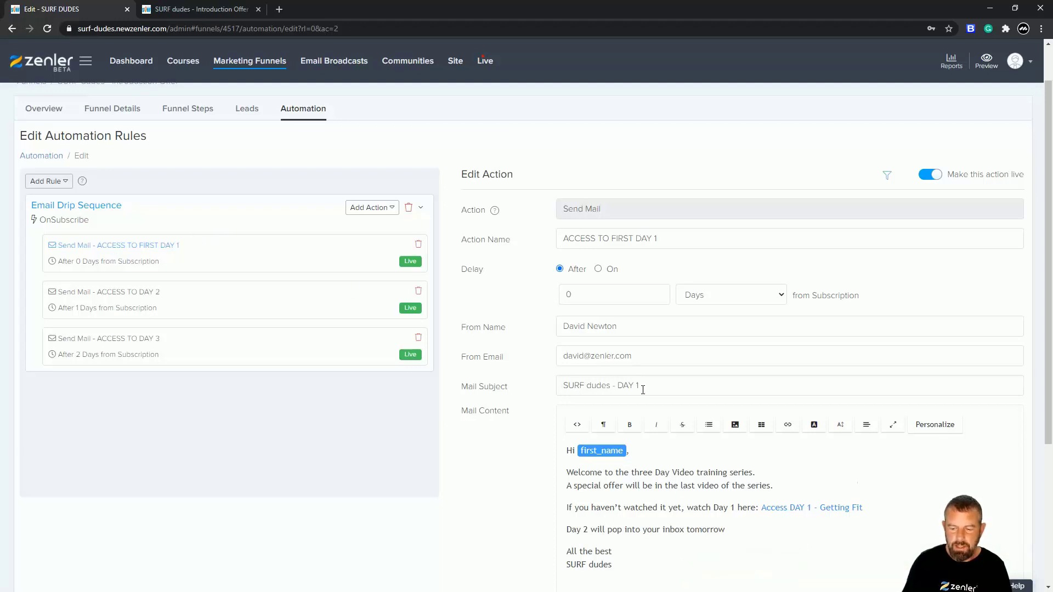
scroll(673, 385, "down", 1)
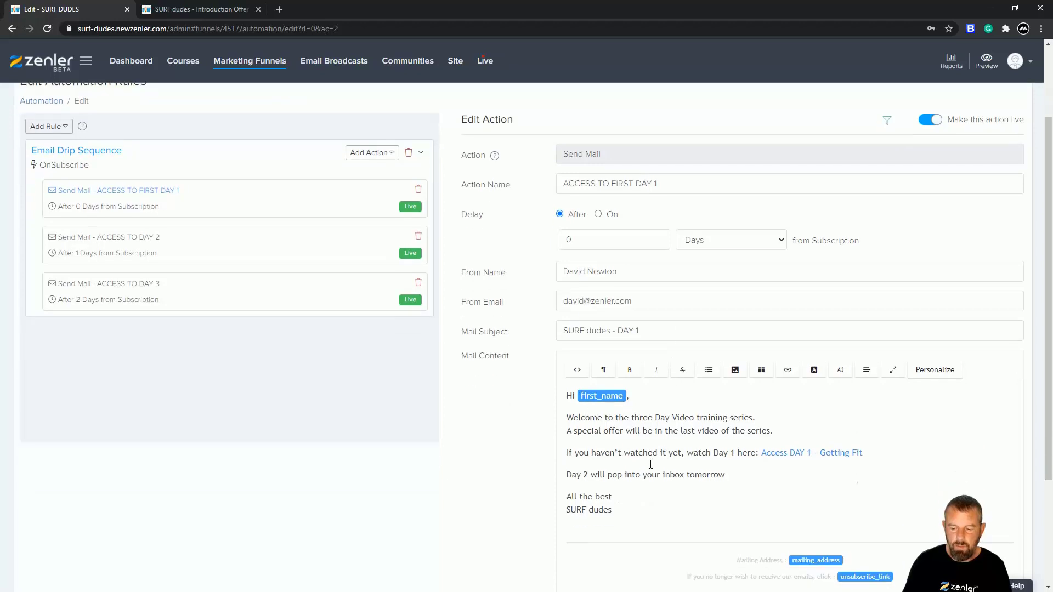
scroll(651, 464, "down", 1)
scroll(706, 415, "up", 3)
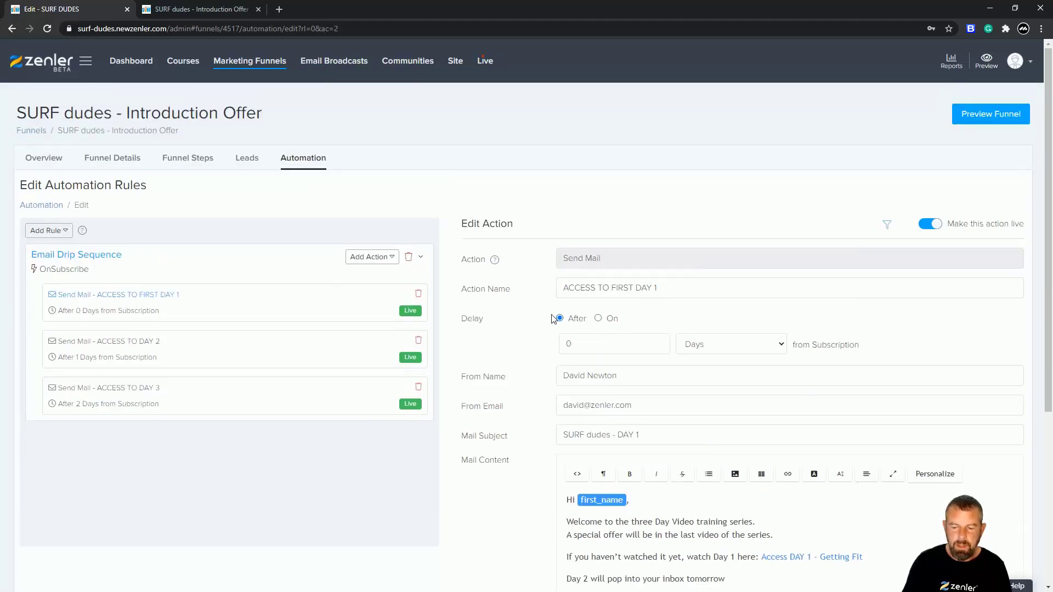
- Shorten the "ACCESS TO DAY 2" email's subject to "SURF dudes - DAY 2" and save the changes
left_click(156, 343)
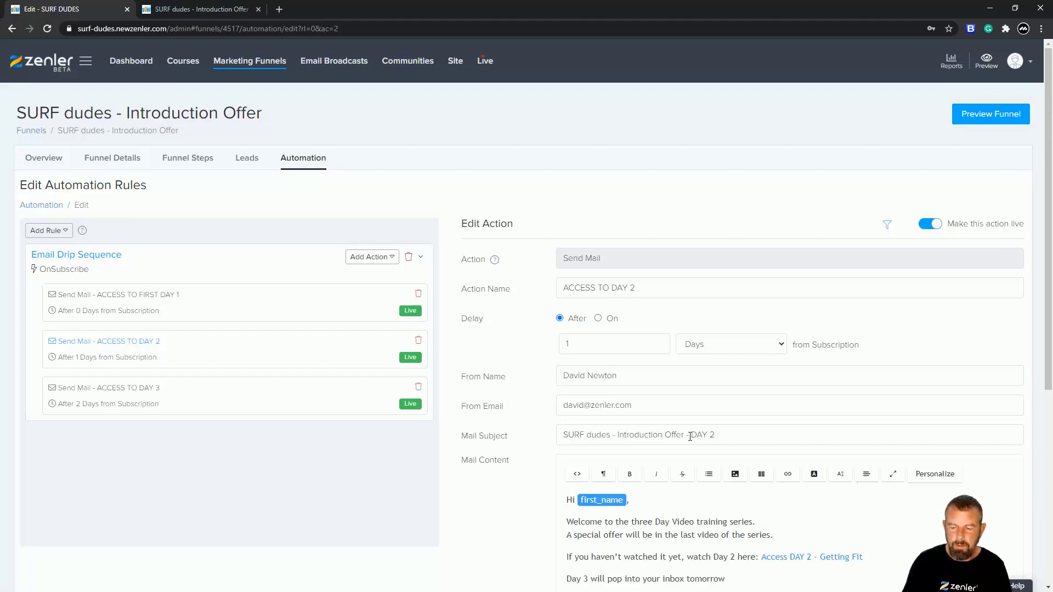
left_click_drag(684, 435, 615, 435)
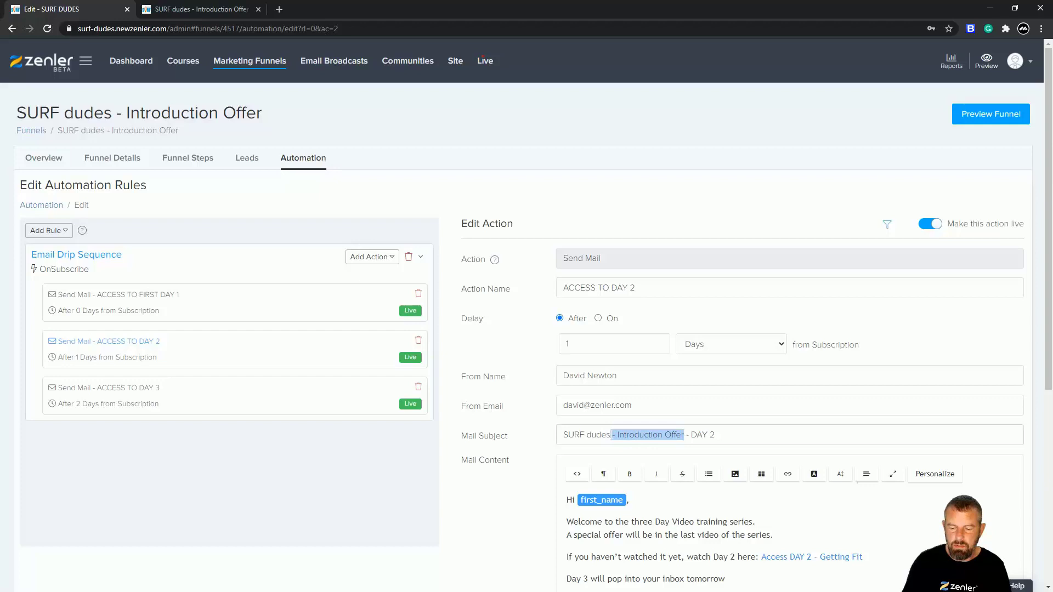
key("BackSpace")
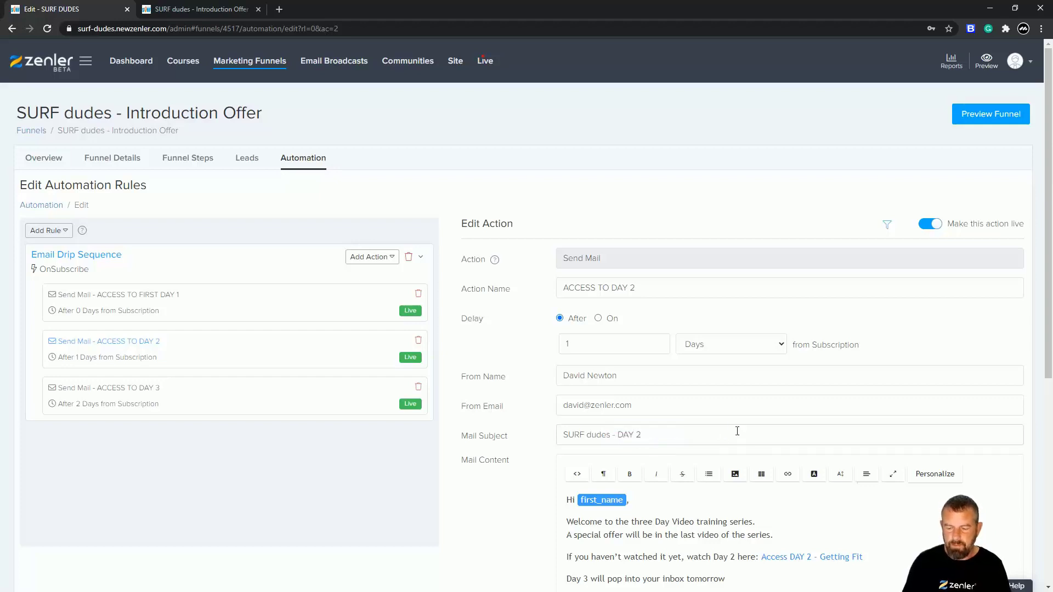
scroll(737, 430, "down", 3)
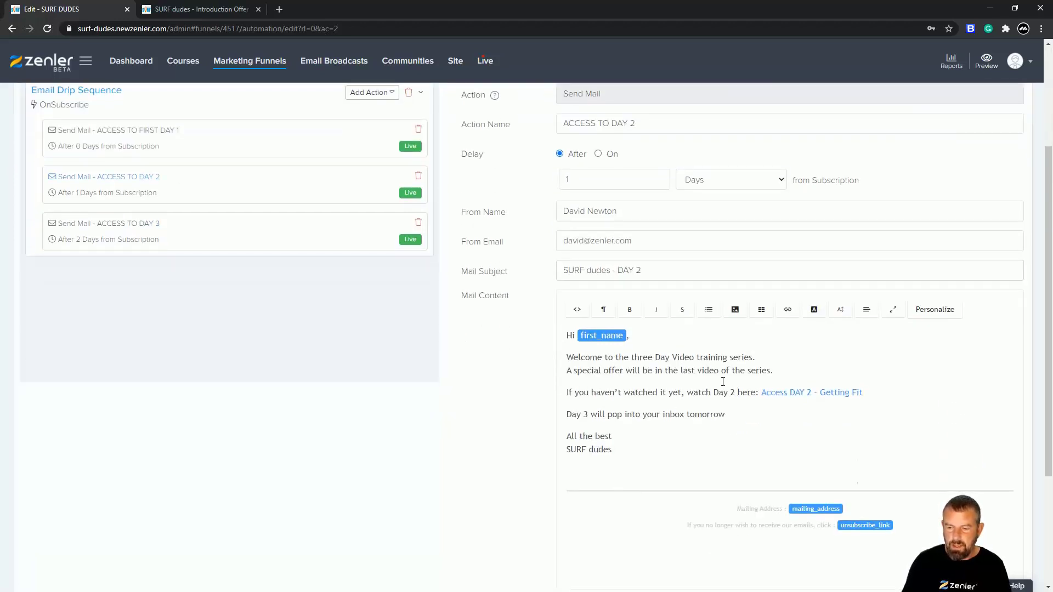
scroll(723, 381, "up", 2)
scroll(830, 430, "down", 5)
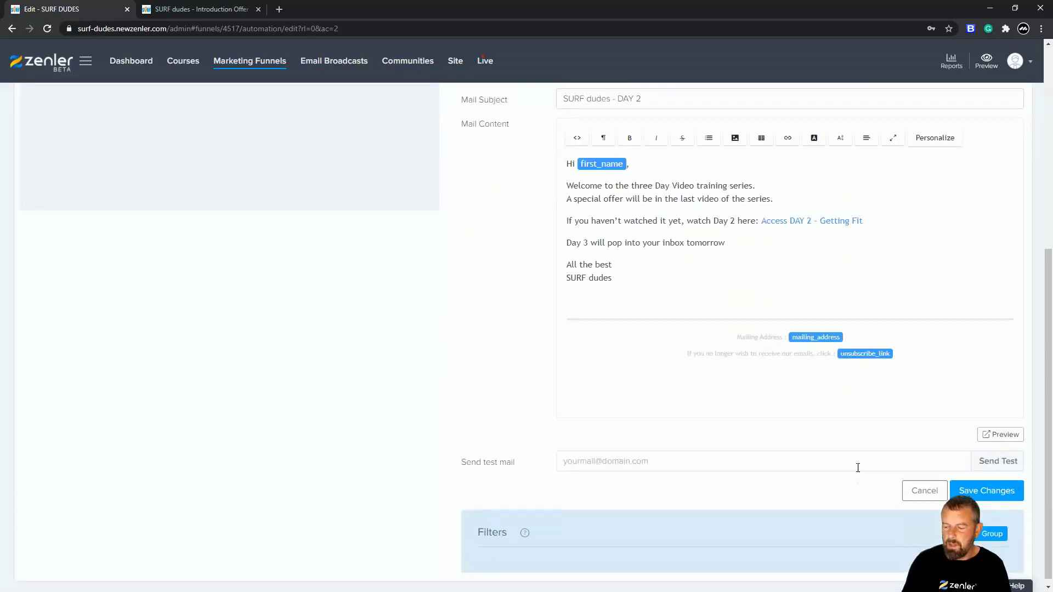
scroll(670, 317, "up", 5)
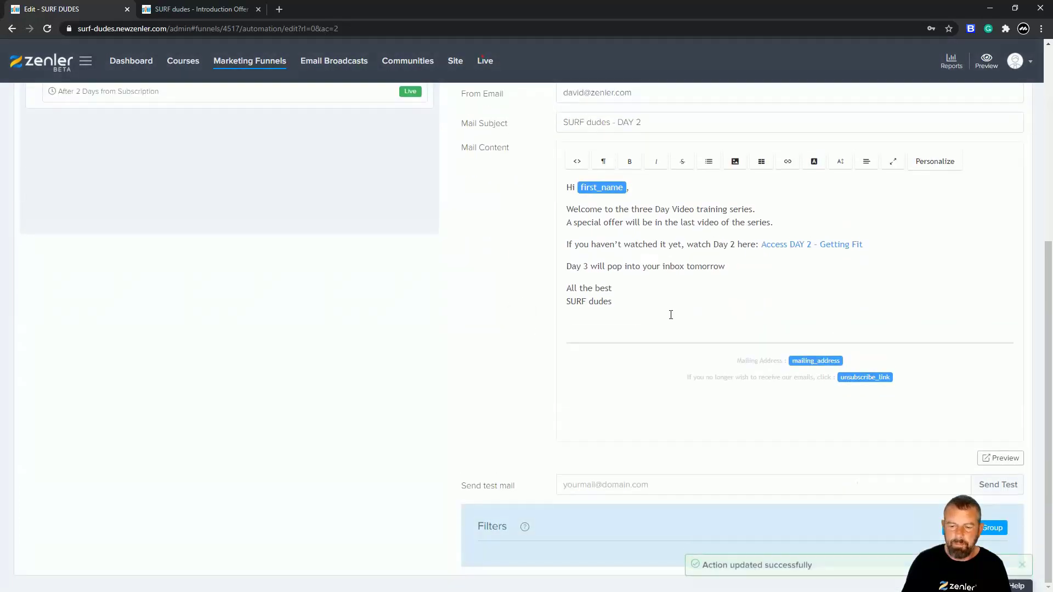
- Reopen the "ACCESS TO DAY 3" email and copy the VIDEO - 3 page link from the funnel steps
left_click(130, 354)
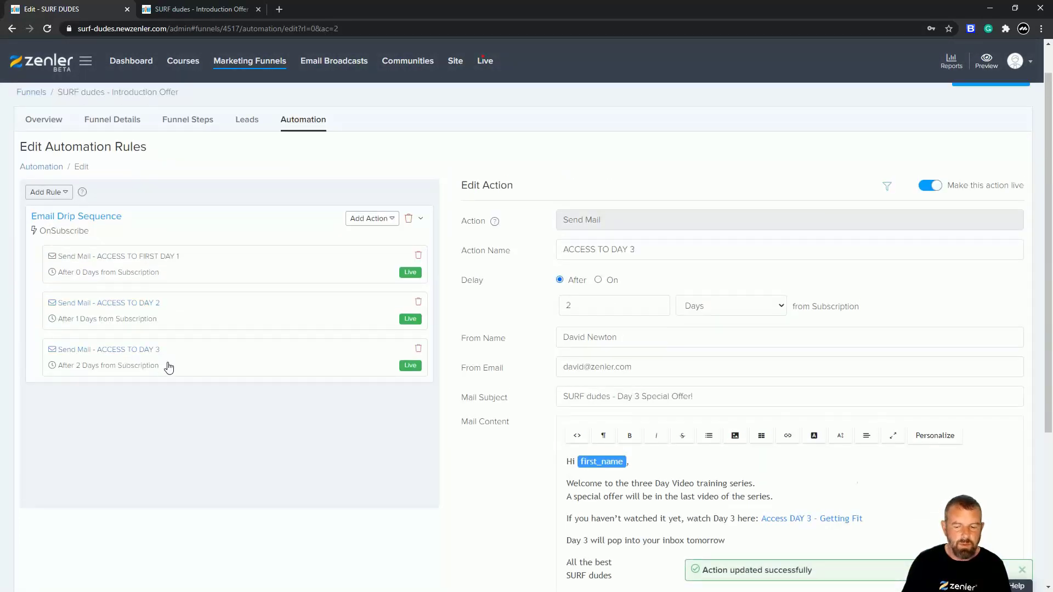
scroll(689, 363, "down", 2)
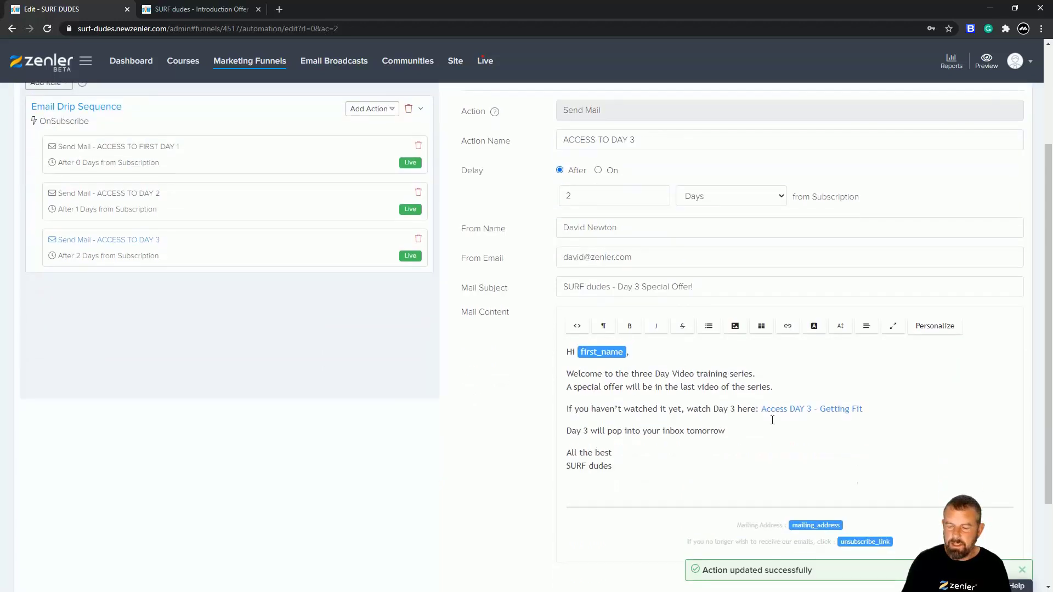
left_click(203, 10)
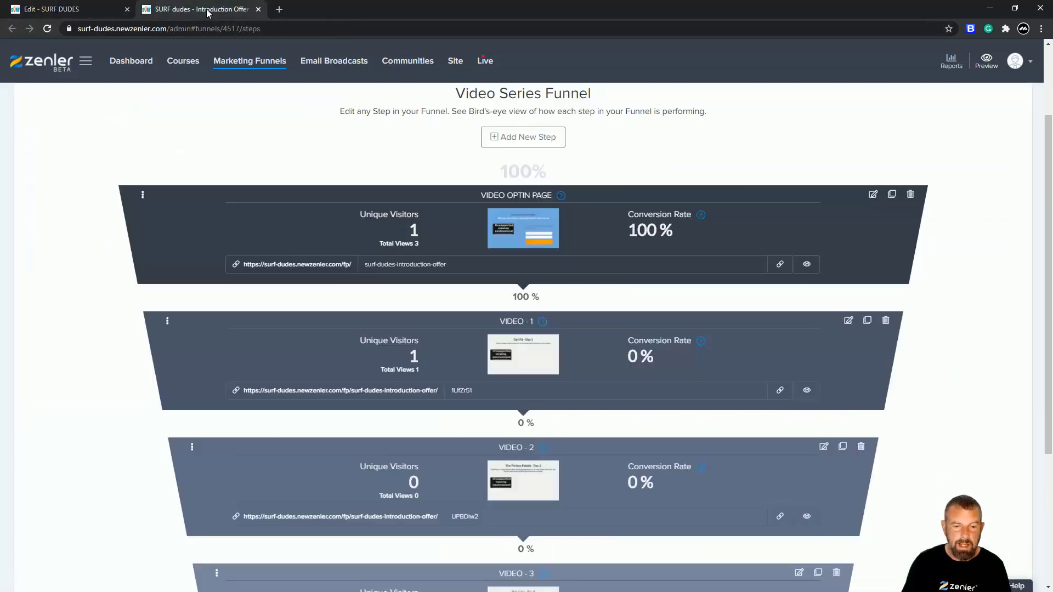
scroll(587, 419, "down", 3)
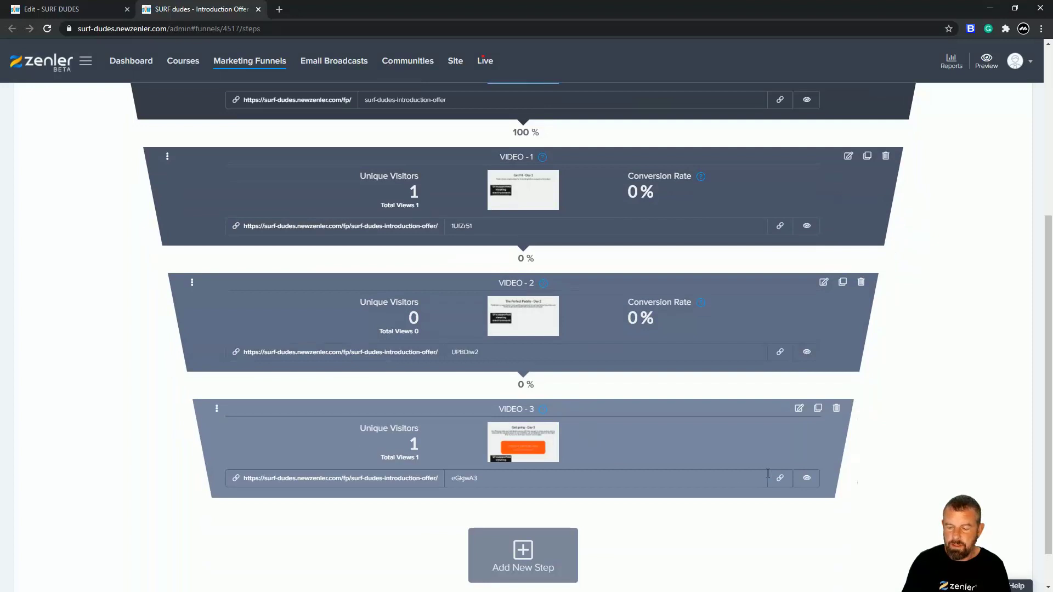
left_click(779, 478)
left_click(71, 9)
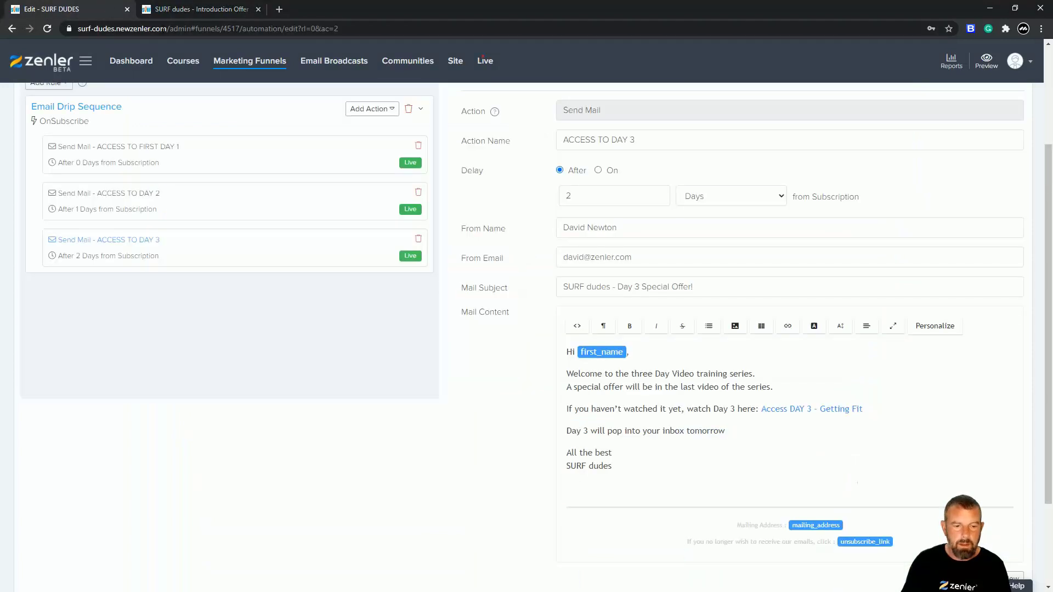
- Replace the URL behind the "Access DAY 3 - Getting Fit" link with the copied VIDEO - 3 address ending in eGkjwA3
left_click_drag(865, 409, 759, 409)
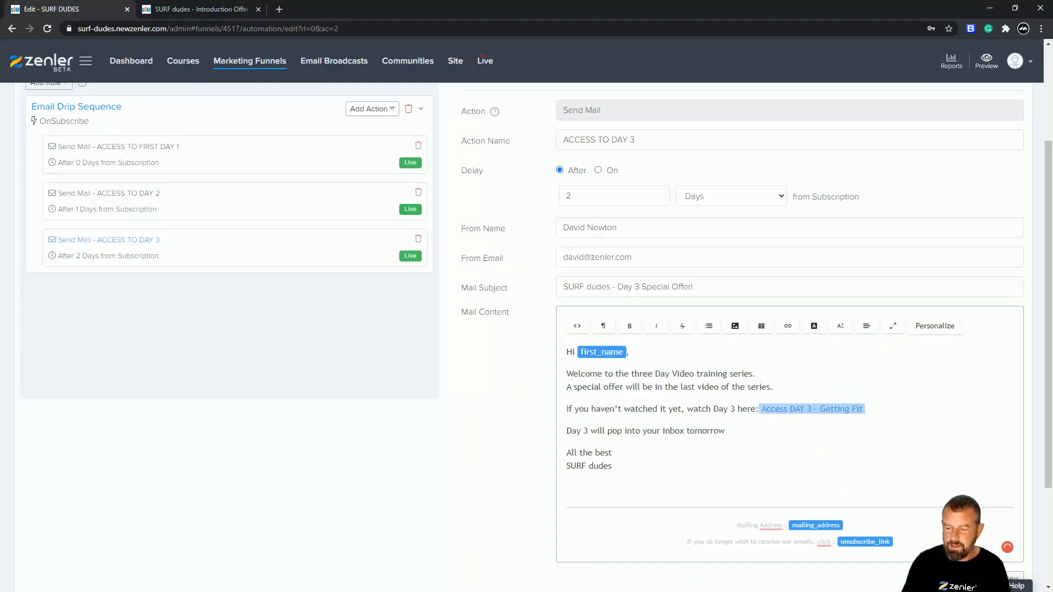
left_click(876, 408)
left_click(864, 428)
left_click(487, 284)
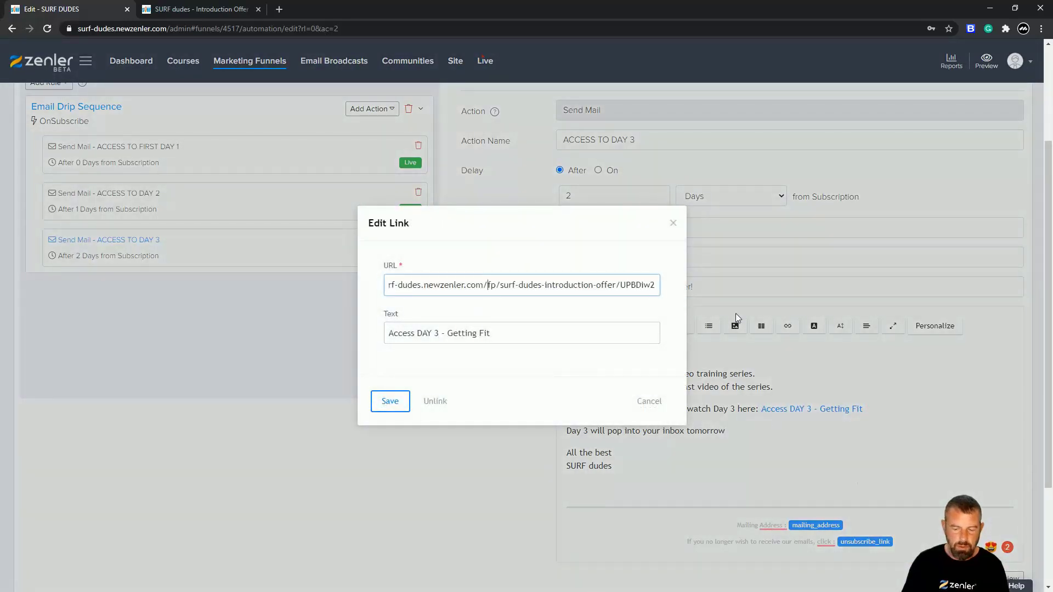
key("ctrl+a")
key("BackSpace")
key("ctrl+v")
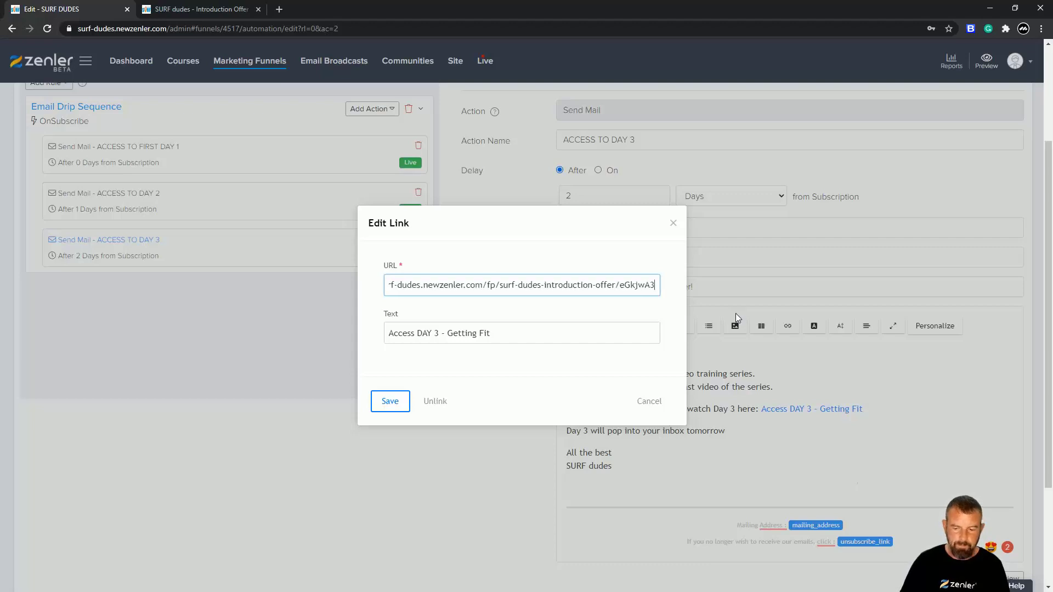
left_click(389, 402)
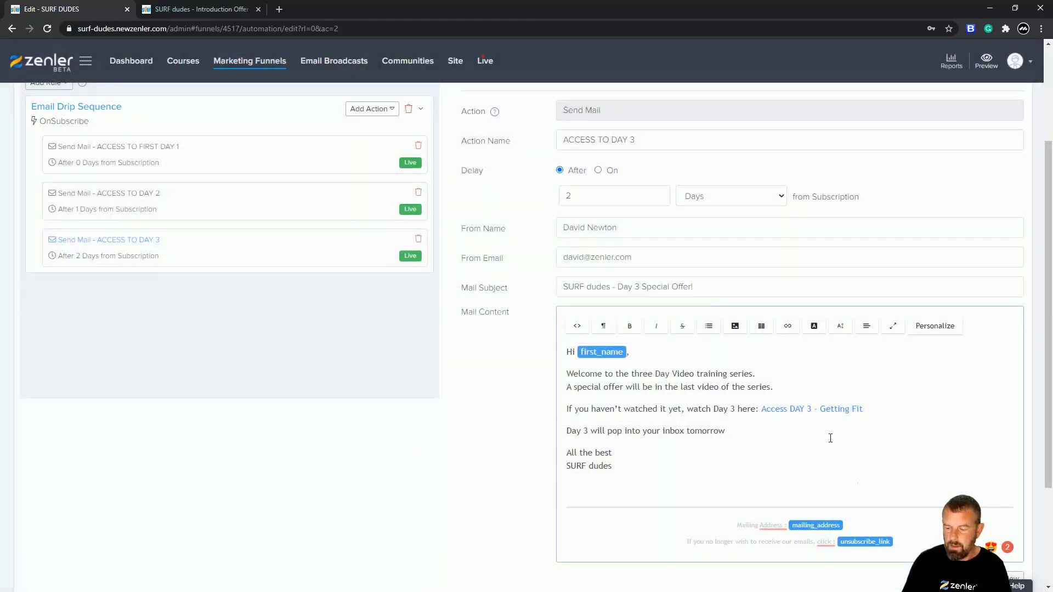
scroll(822, 433, "up", 2)
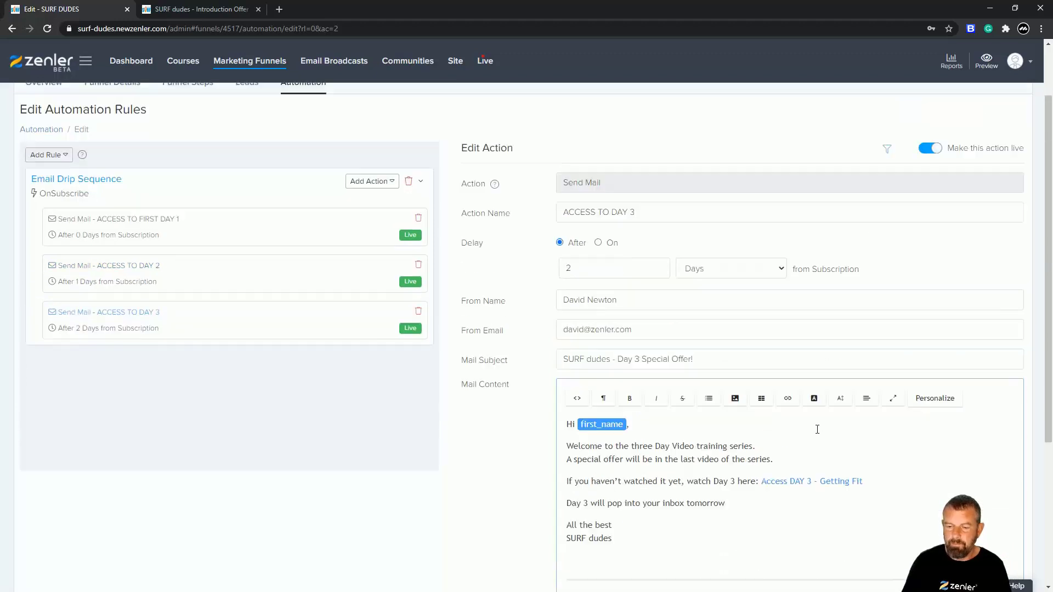
- Save the changes to the "ACCESS TO DAY 3" email action
scroll(696, 335, "down", 3)
left_click(1006, 578)
scroll(620, 369, "down", 2)
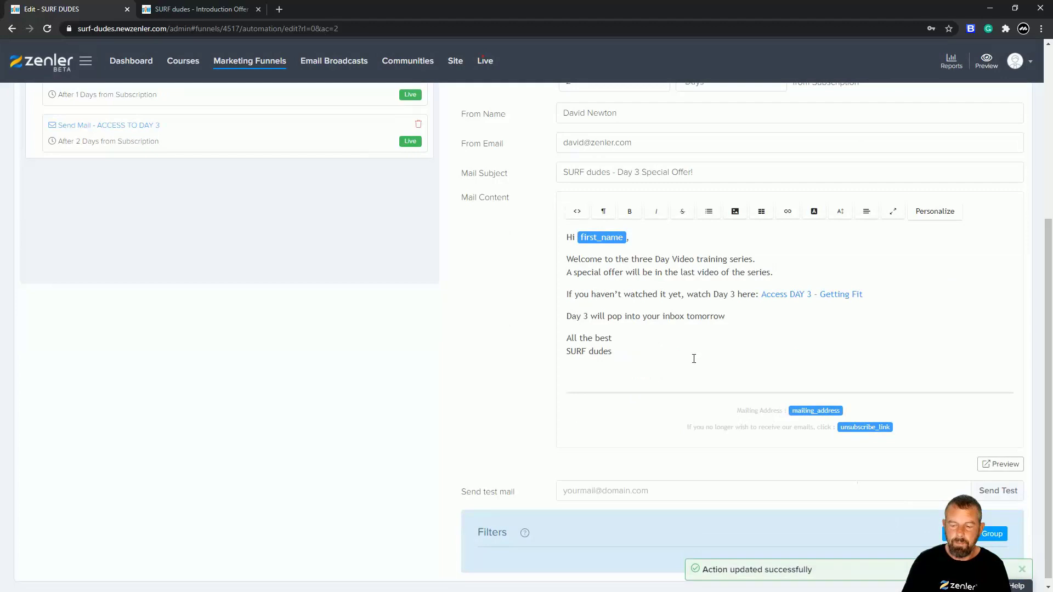
scroll(693, 359, "up", 5)
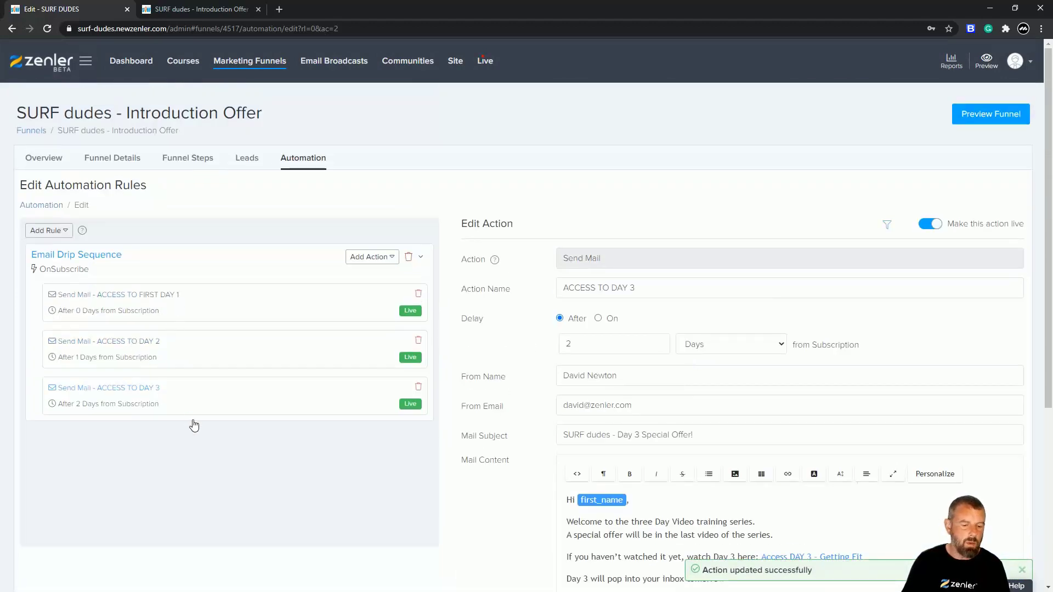
- Add a new Send Mail action to the Email Drip Sequence with a delay of 3 days after subscription
left_click(372, 257)
left_click(371, 279)
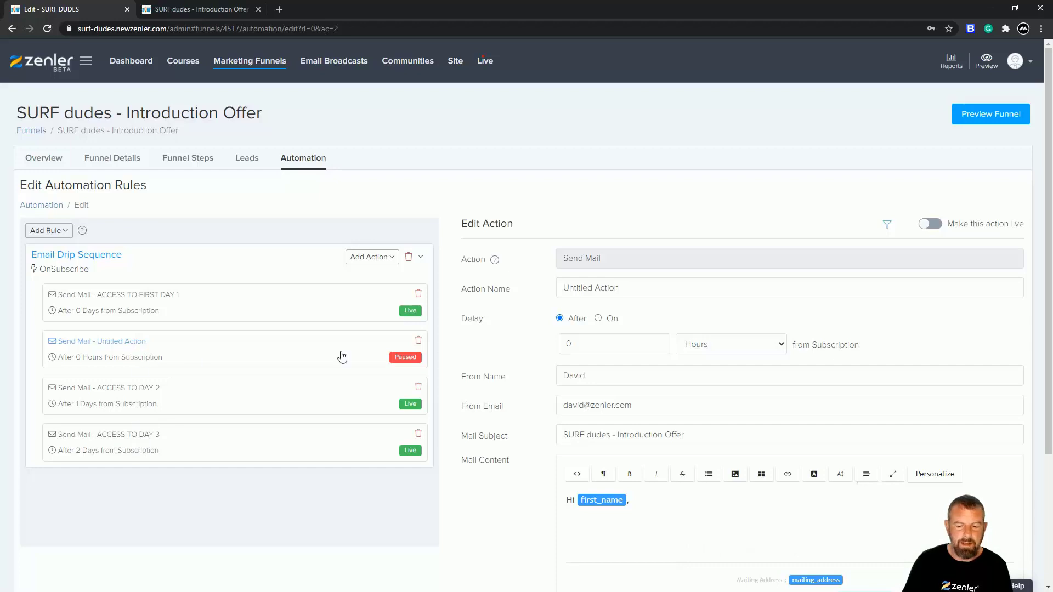
double_click(567, 342)
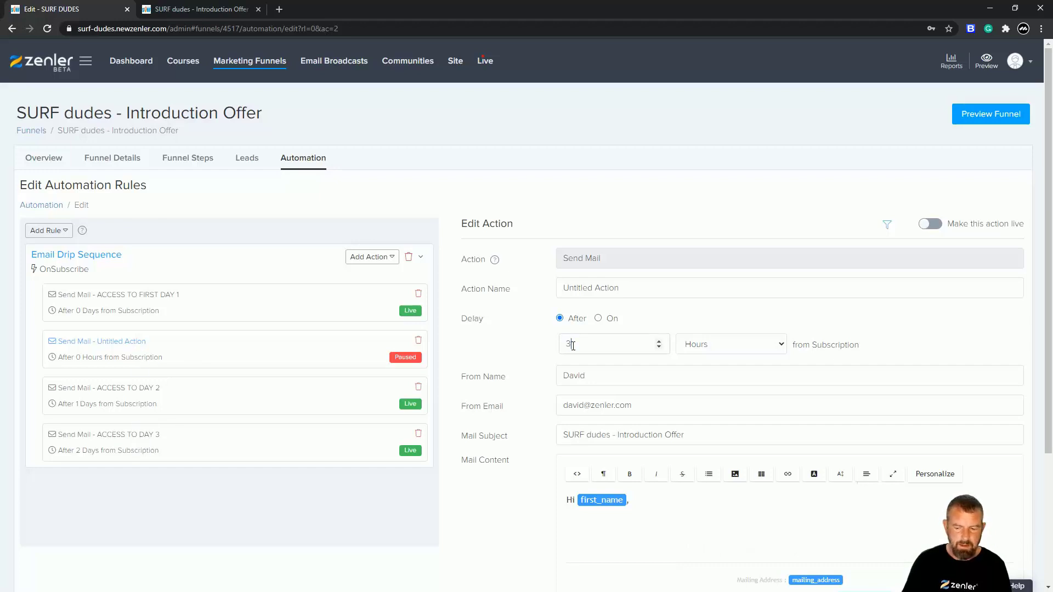
left_click(776, 346)
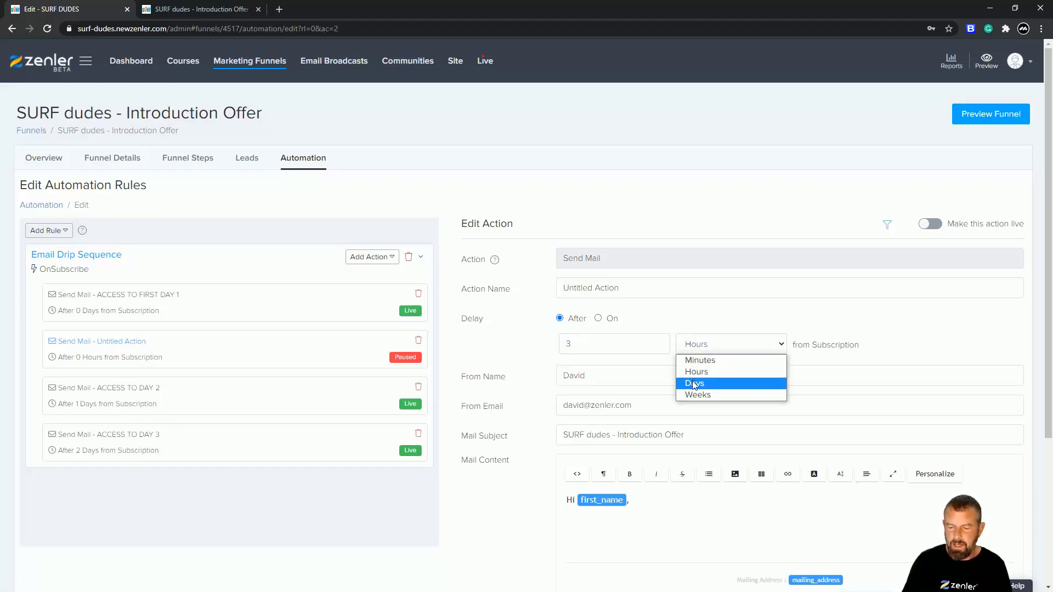
left_click(693, 384)
- Name the new email action "SPECIAL REMINDER"
left_click_drag(623, 289, 562, 288)
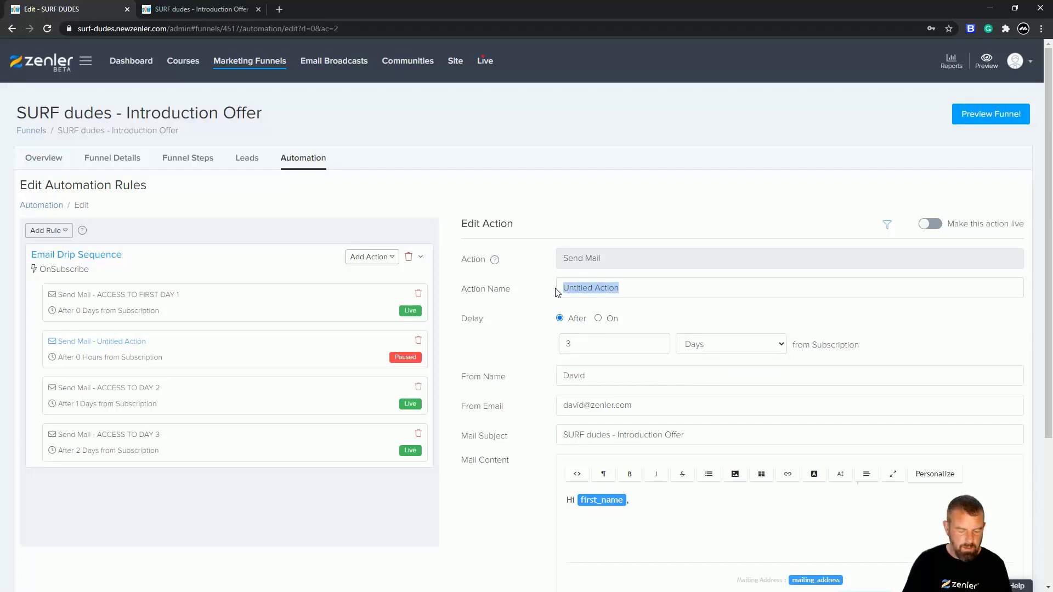
type("Re")
type("minder")
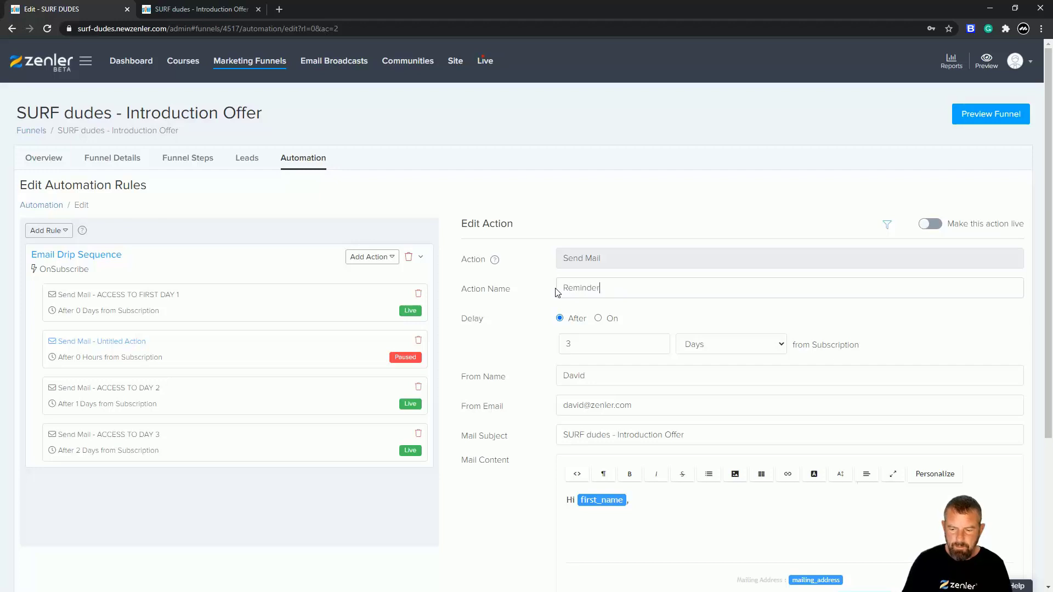
left_click_drag(614, 289, 545, 297)
type("Sp")
type("ECIAL REM")
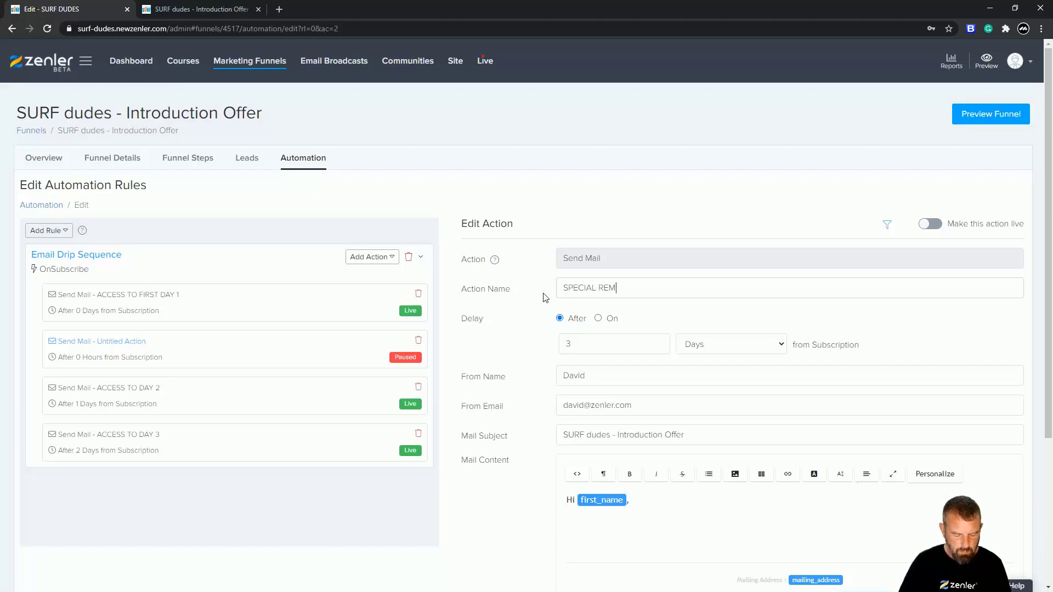
type("INDER")
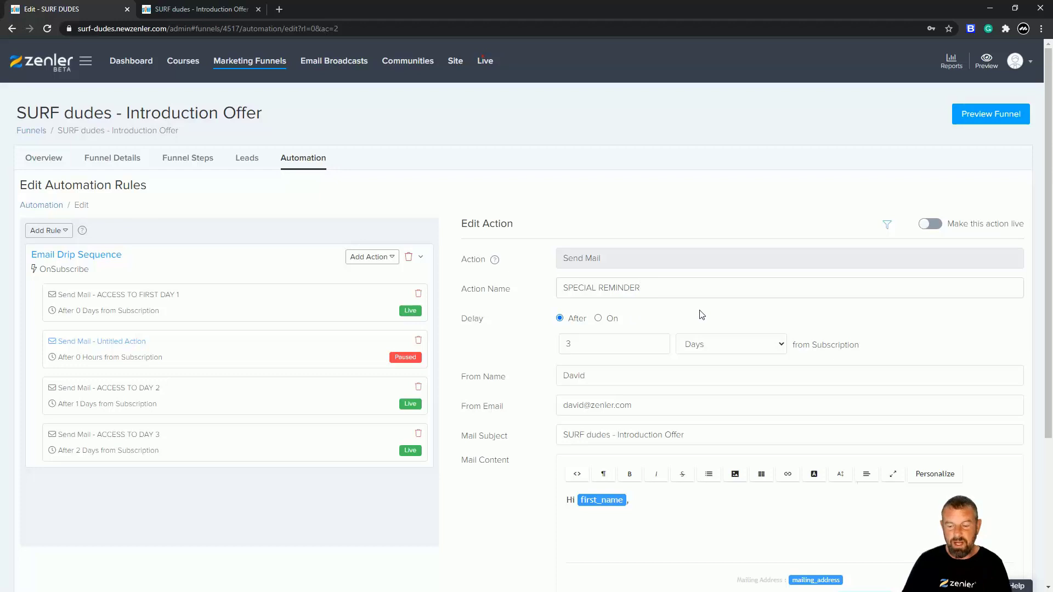
- Set the reminder email's subject to "SURF dudes - 25% OFF LImited time Offer"
scroll(699, 312, "down", 1)
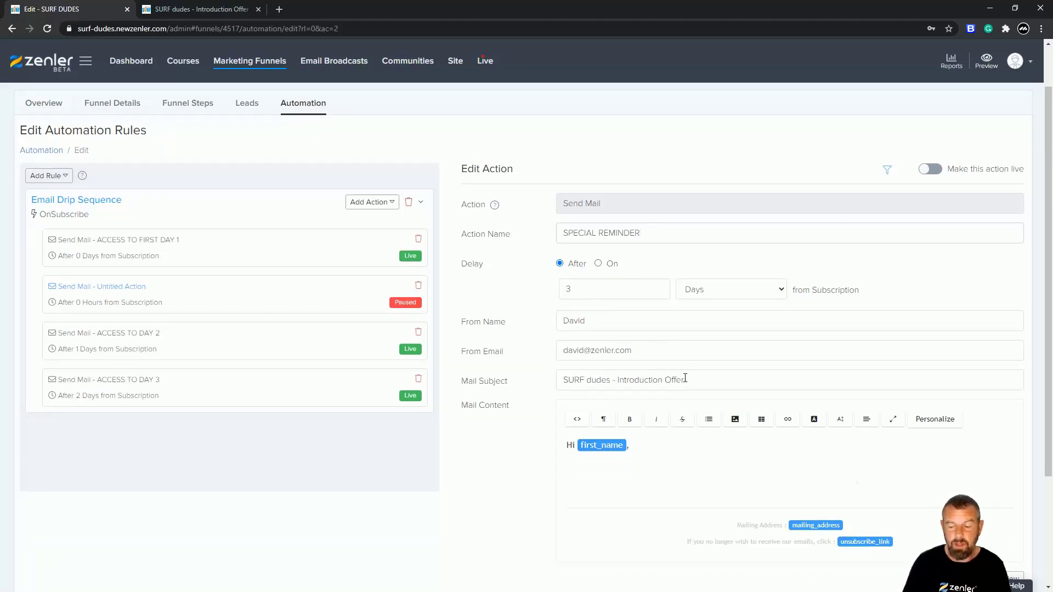
left_click_drag(695, 380, 618, 380)
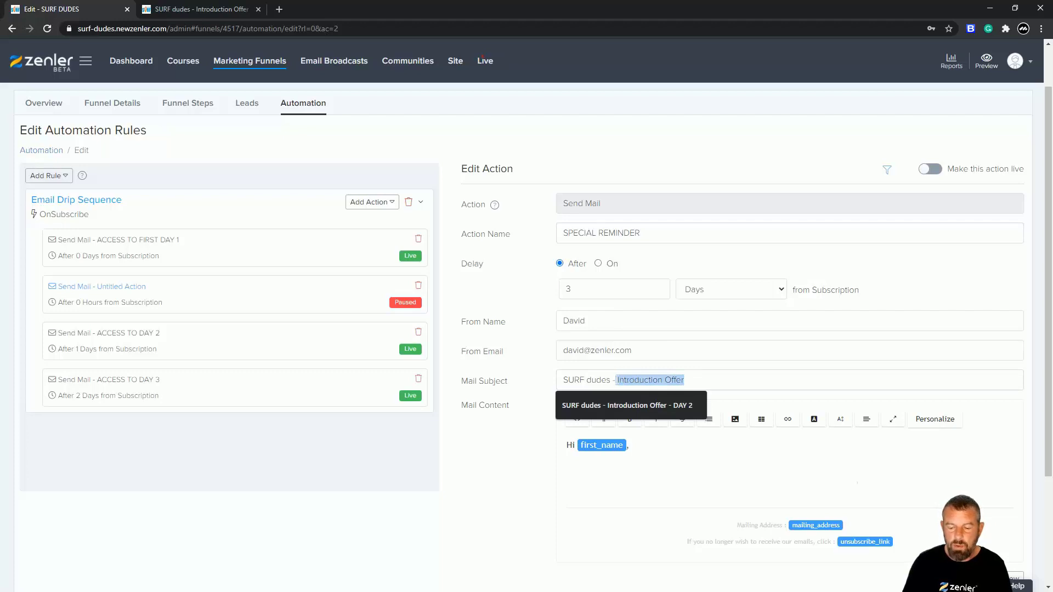
key("BackSpace")
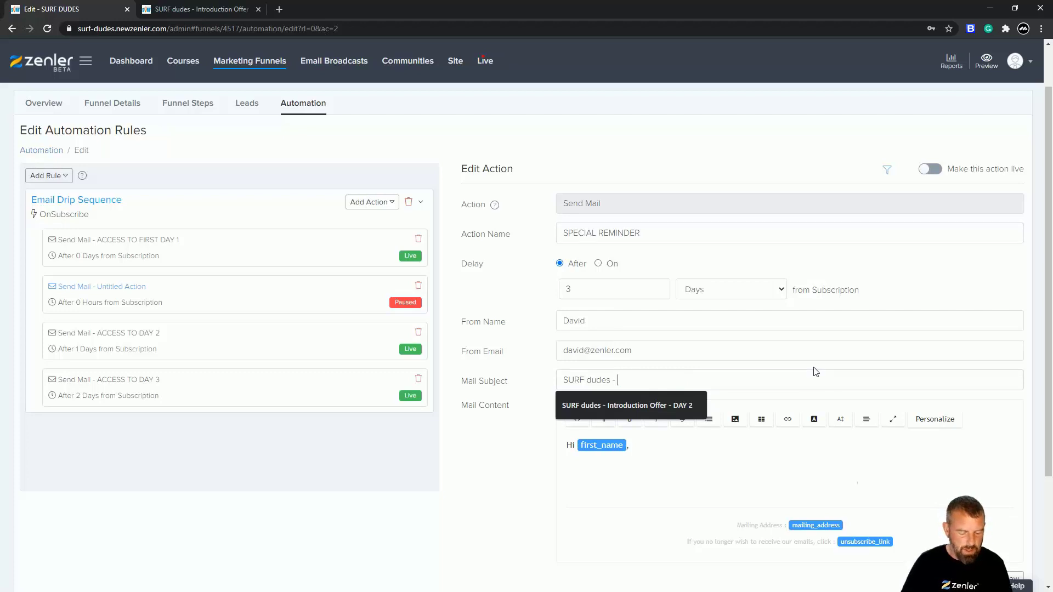
type("25% OFF LImi")
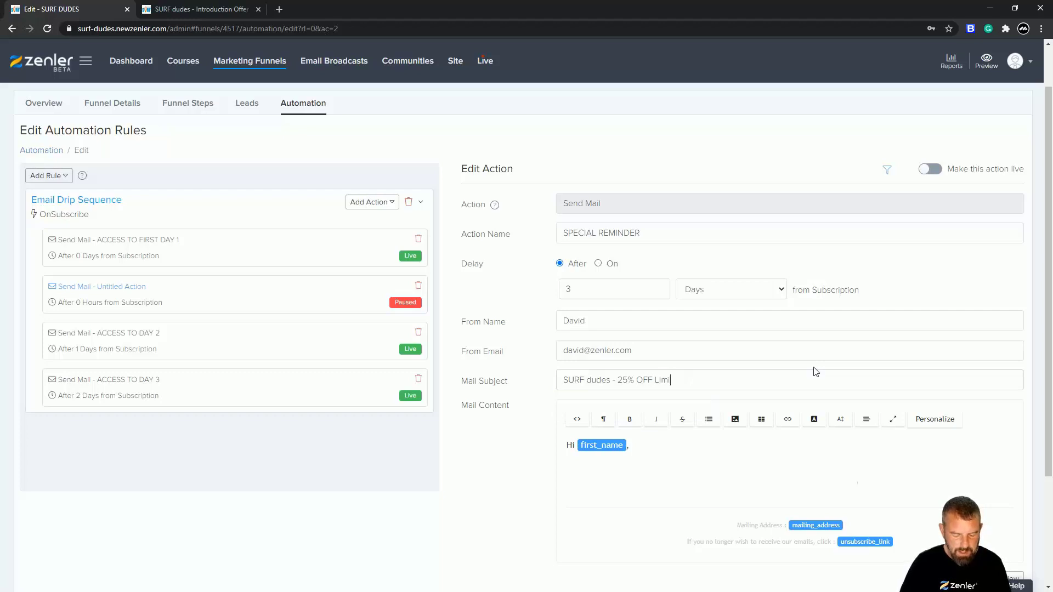
type("ted time Offer")
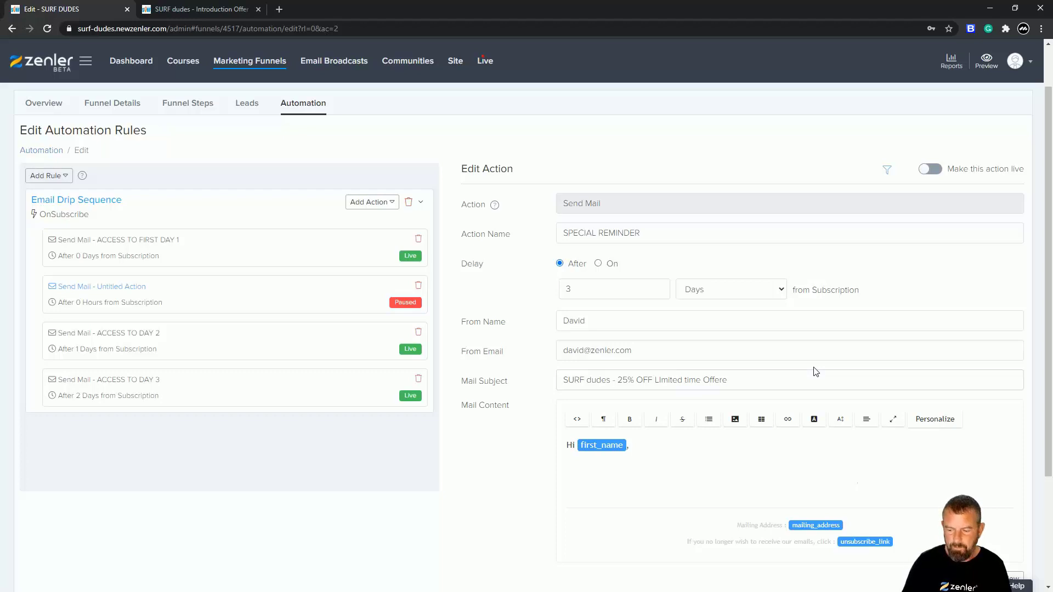
- Open the course coupons in a new browser tab and copy the FUNNEL1 coupon's link
left_click(645, 465)
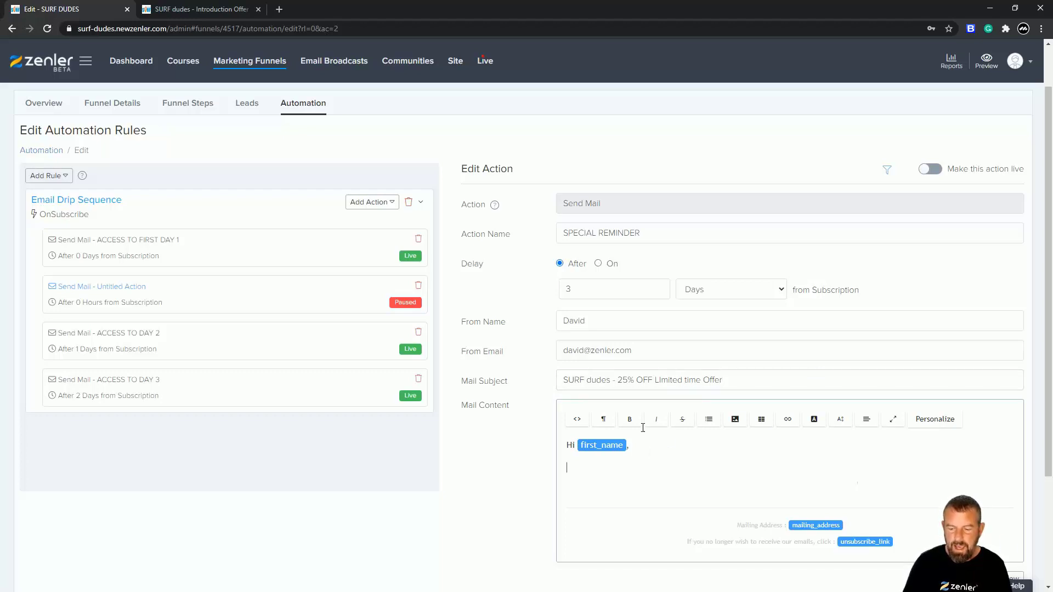
left_click(180, 12)
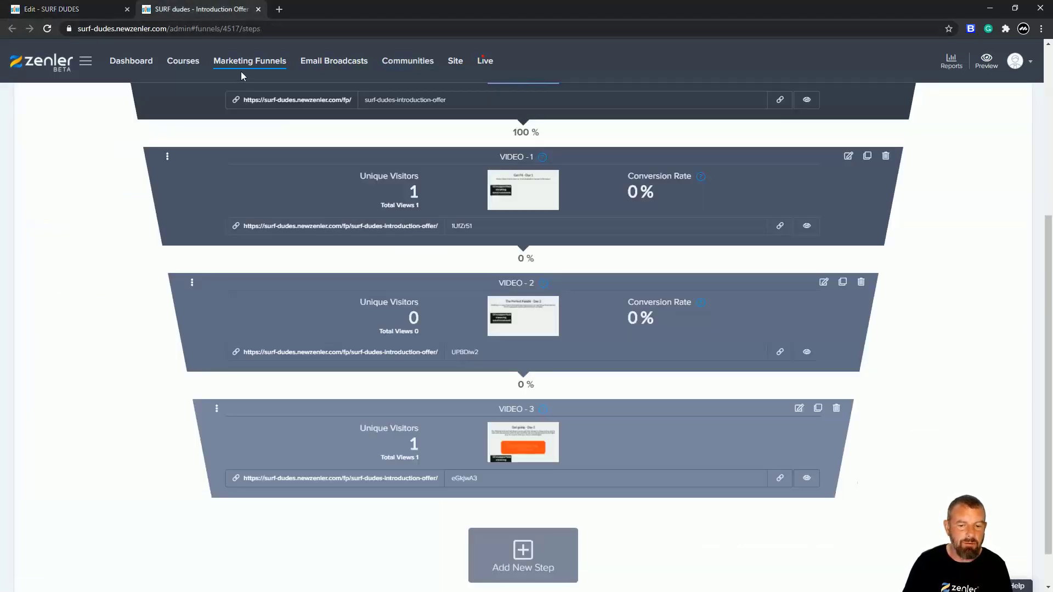
scroll(352, 81, "up", 1)
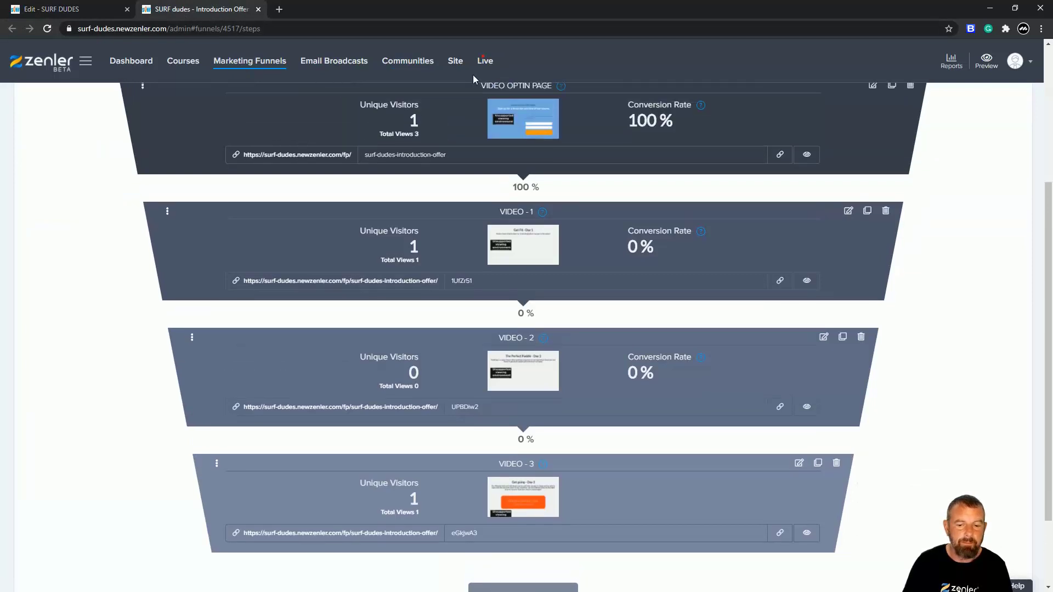
right_click(184, 61)
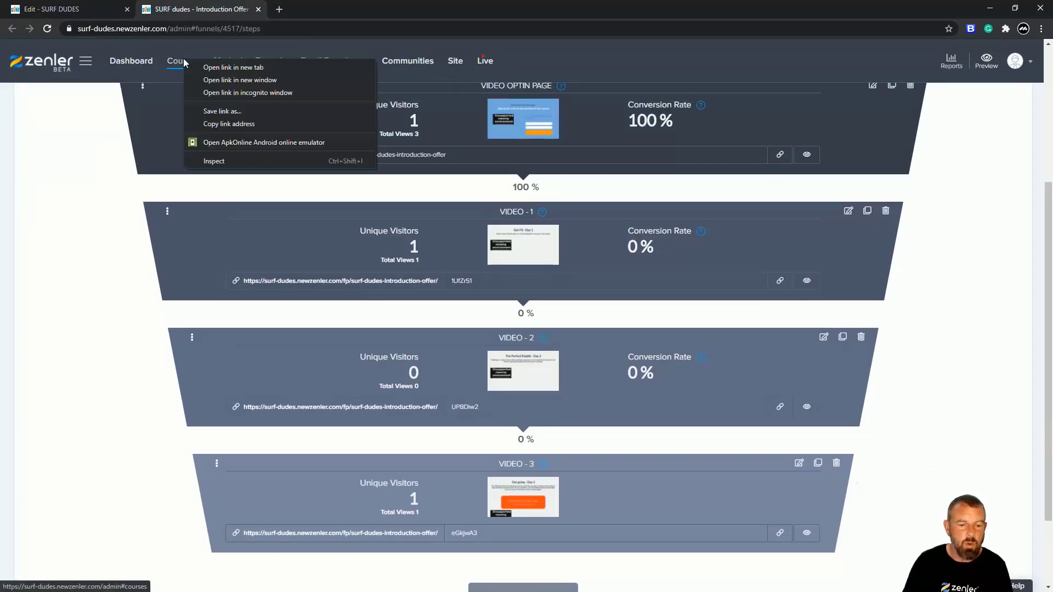
left_click(219, 68)
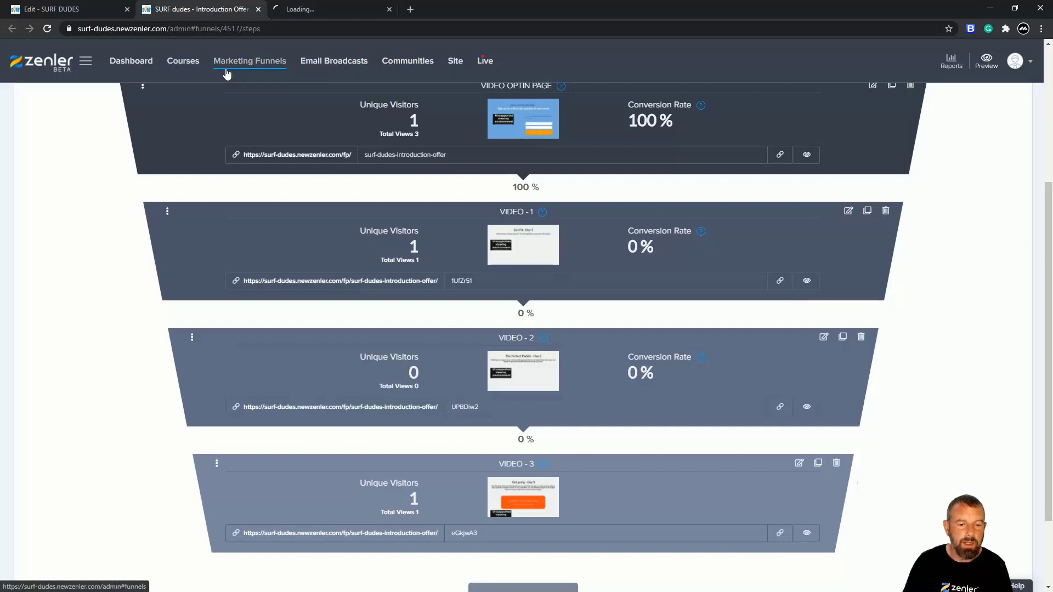
left_click(325, 12)
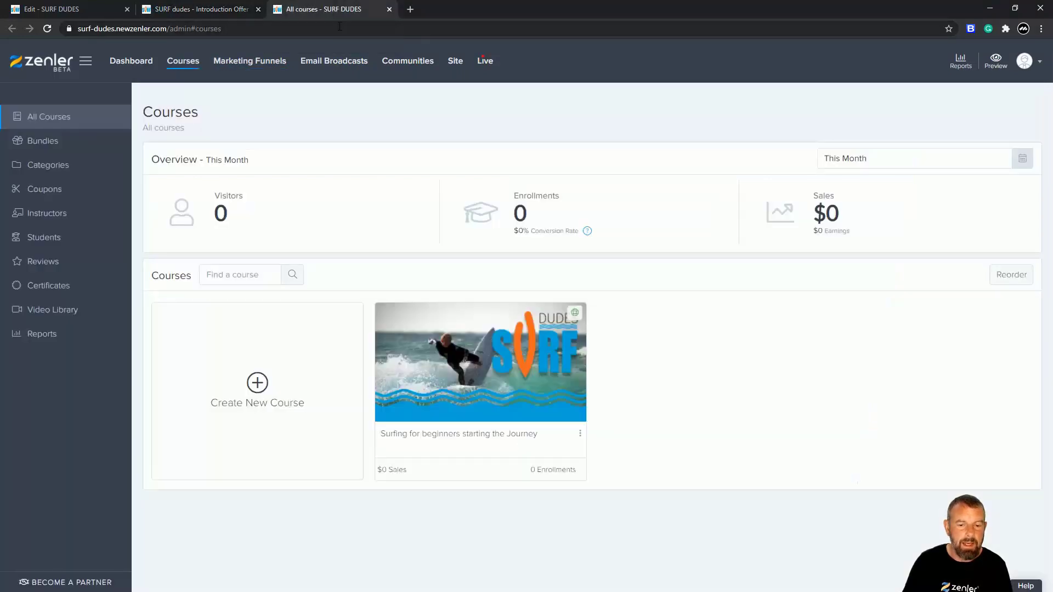
left_click(55, 193)
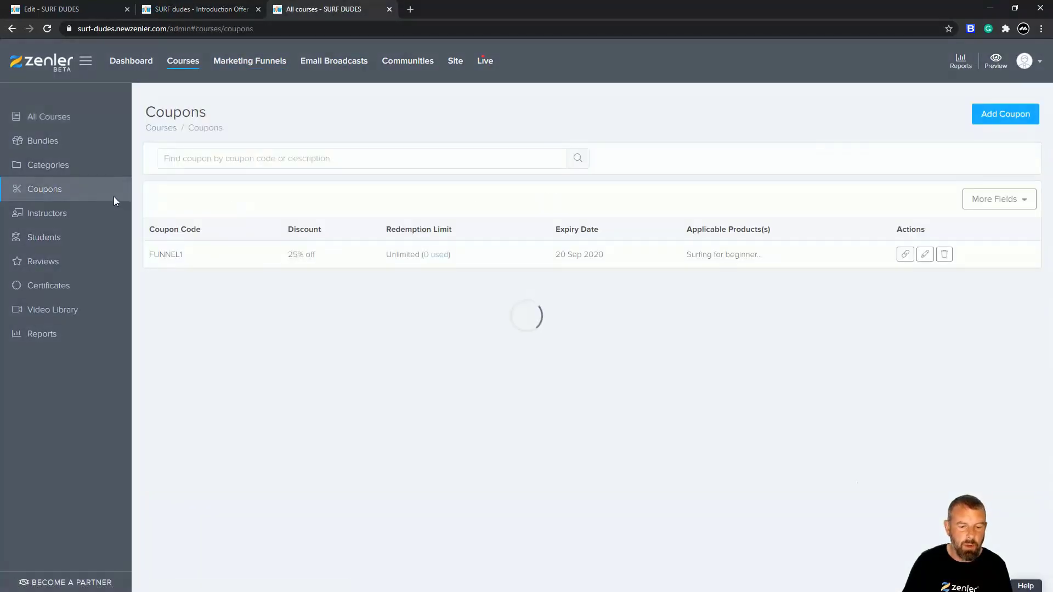
left_click(904, 254)
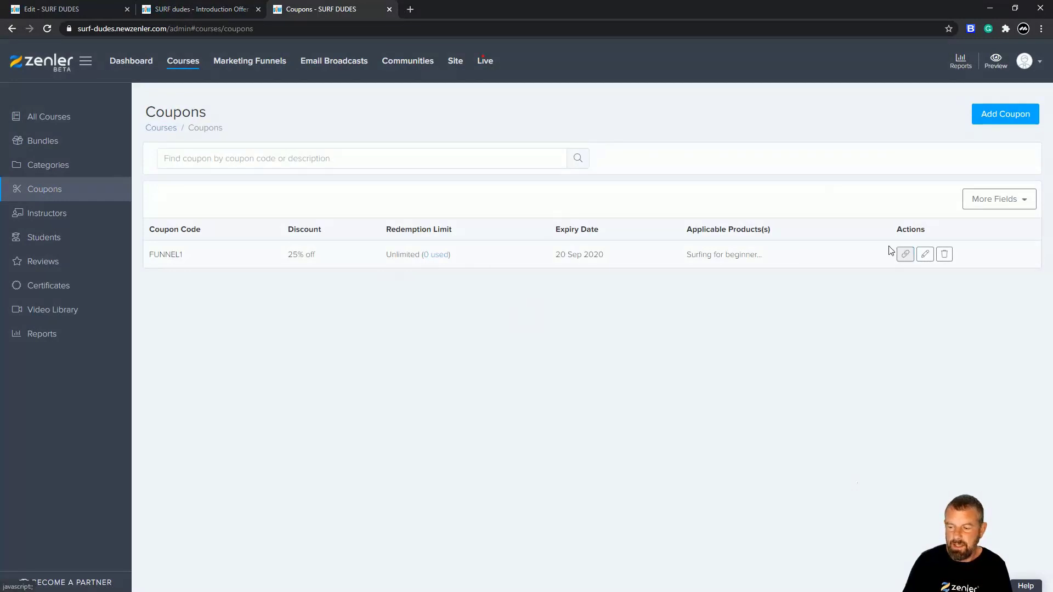
left_click(740, 125)
- Return to the reminder email and write "Special Offer Finishing soon!! - Click Here" below the greeting, correcting the spelling
left_click(108, 15)
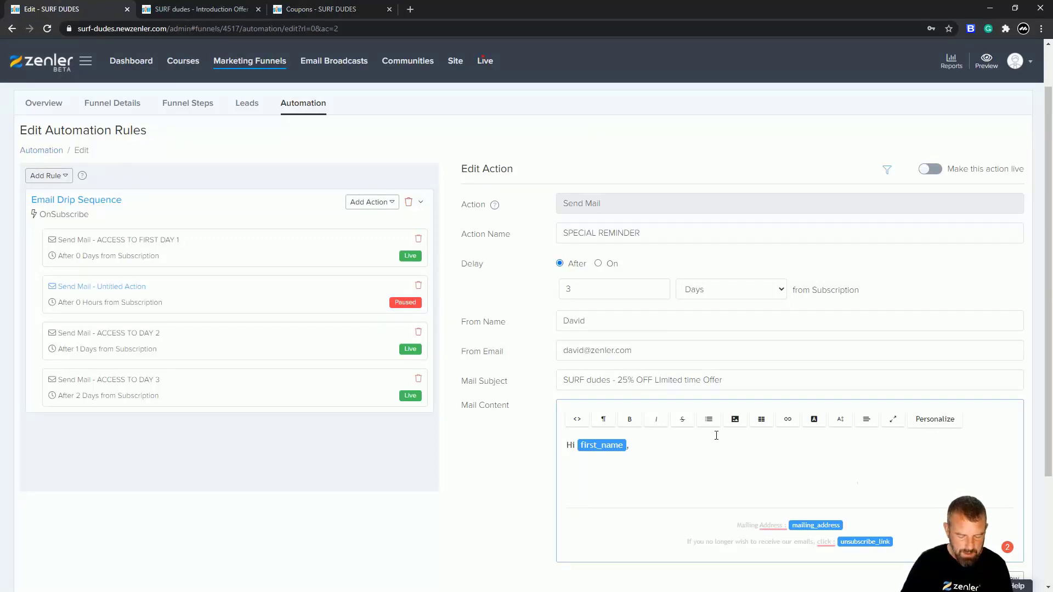
type("Offere")
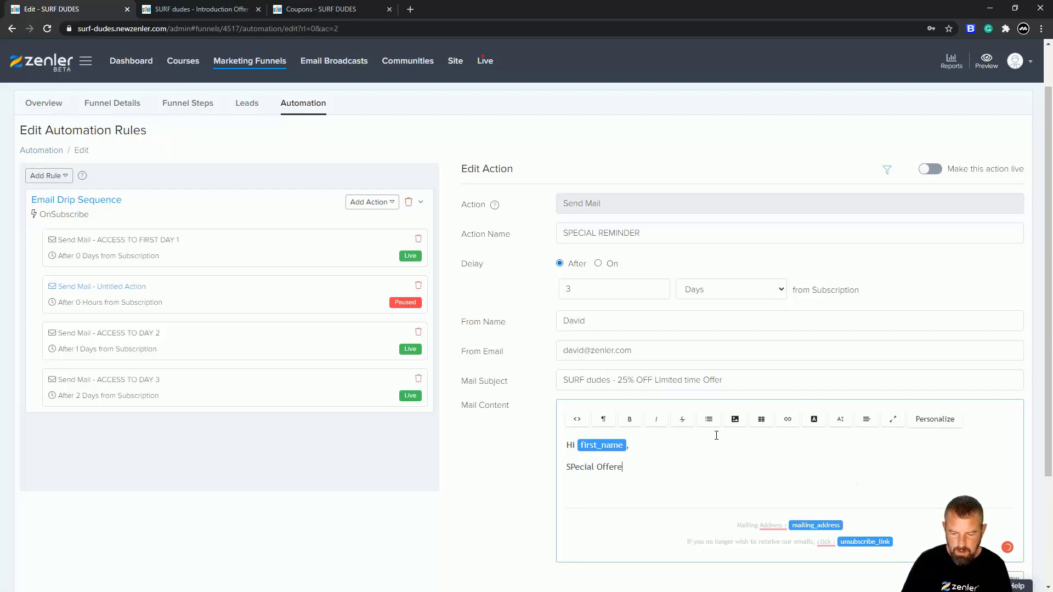
key("BackSpace")
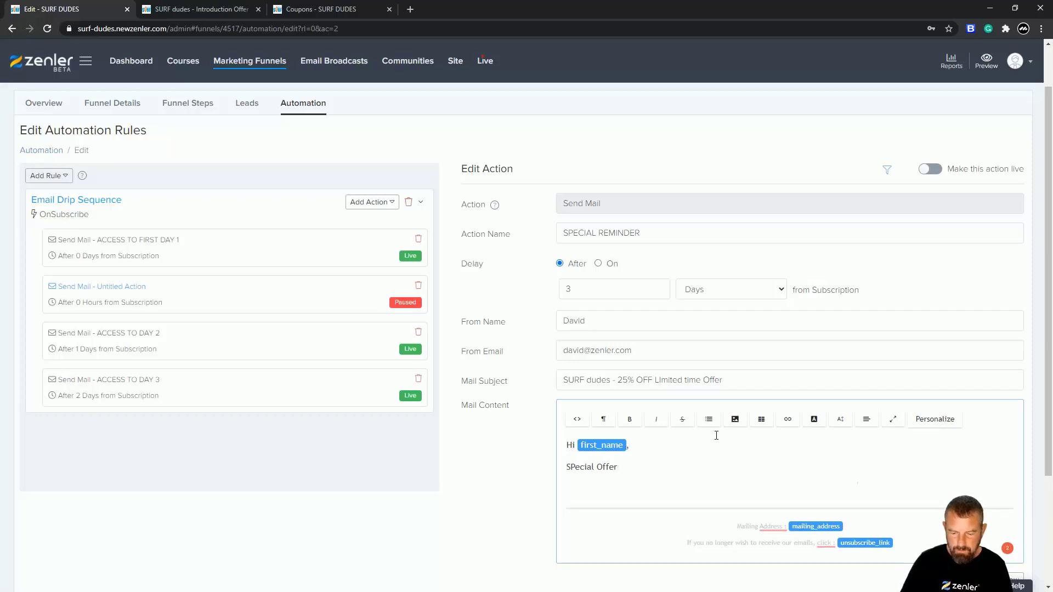
type("Finisheing soon!!")
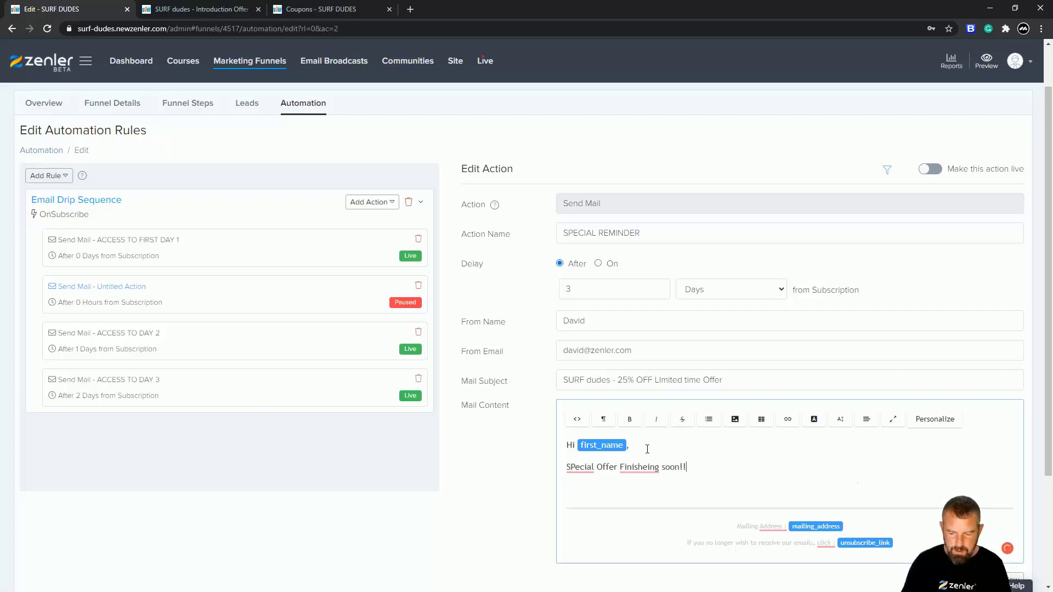
left_click(636, 468)
left_click(640, 487)
left_click(579, 468)
left_click(590, 499)
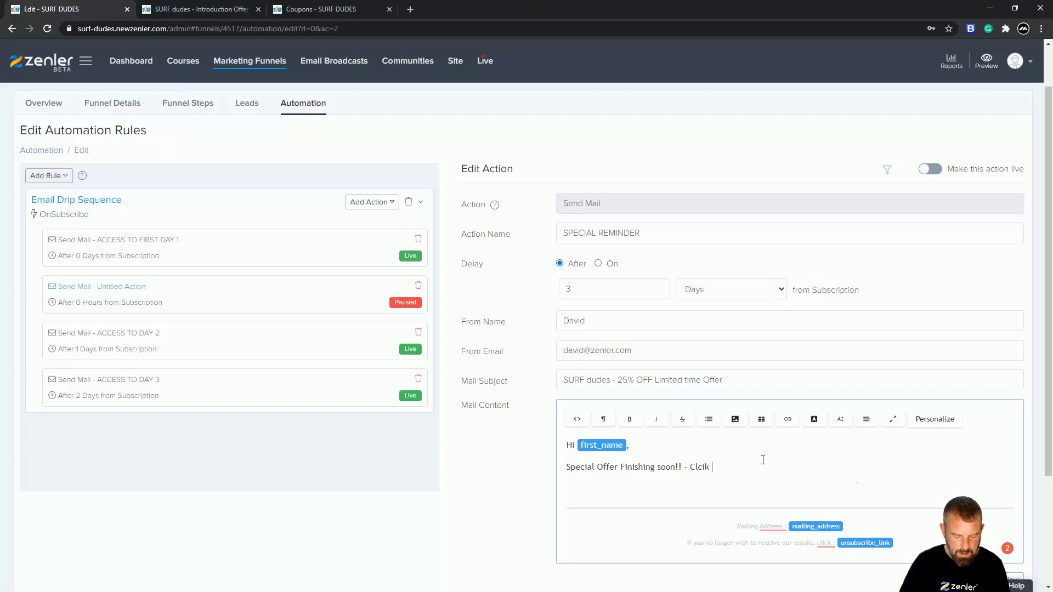
key("BackSpace")
key("BackSpace")
key("BackSpace")
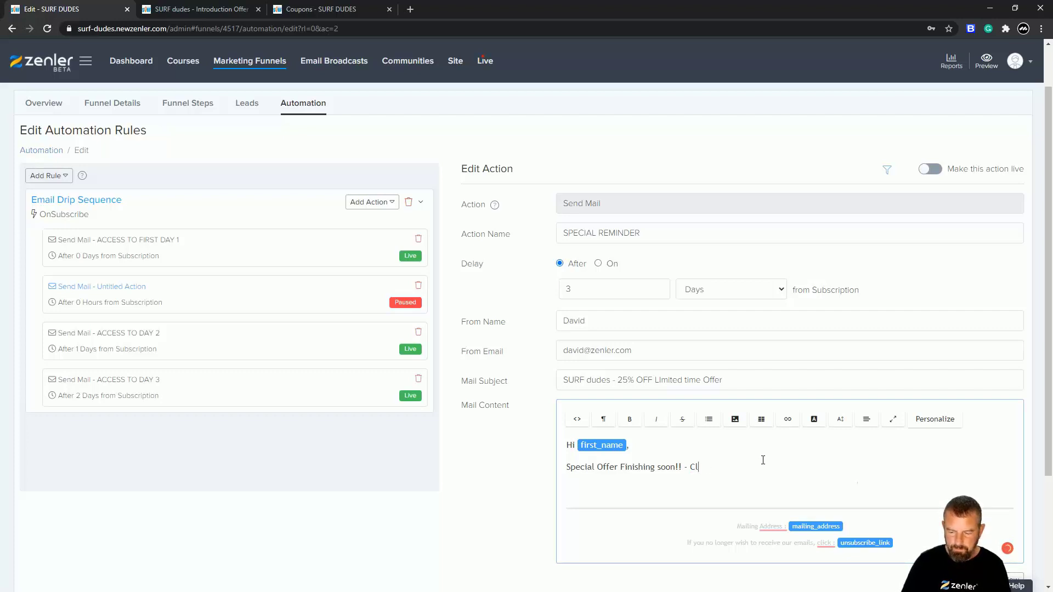
type("ere")
- Turn the words "Click Here" in the email body into a link to the copied coupon URL
key("shift+Left")
key("shift+Left")
key("shift+Left")
key("shift+Left")
key("shift+Left")
key("shift+Left")
key("shift+Left")
key("shift+Left")
key("shift+Left")
key("shift+Left")
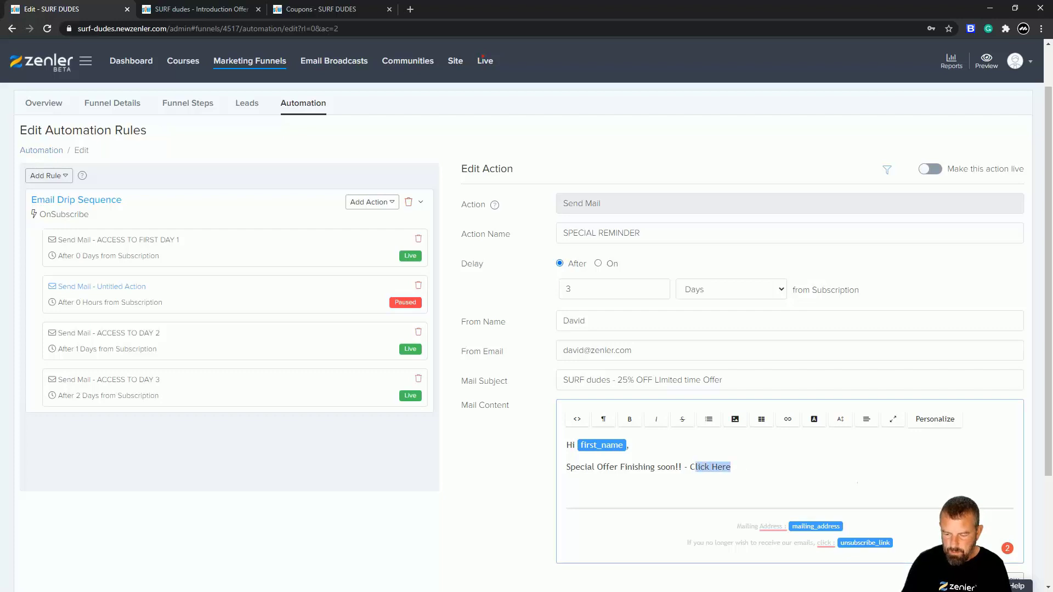
left_click(791, 426)
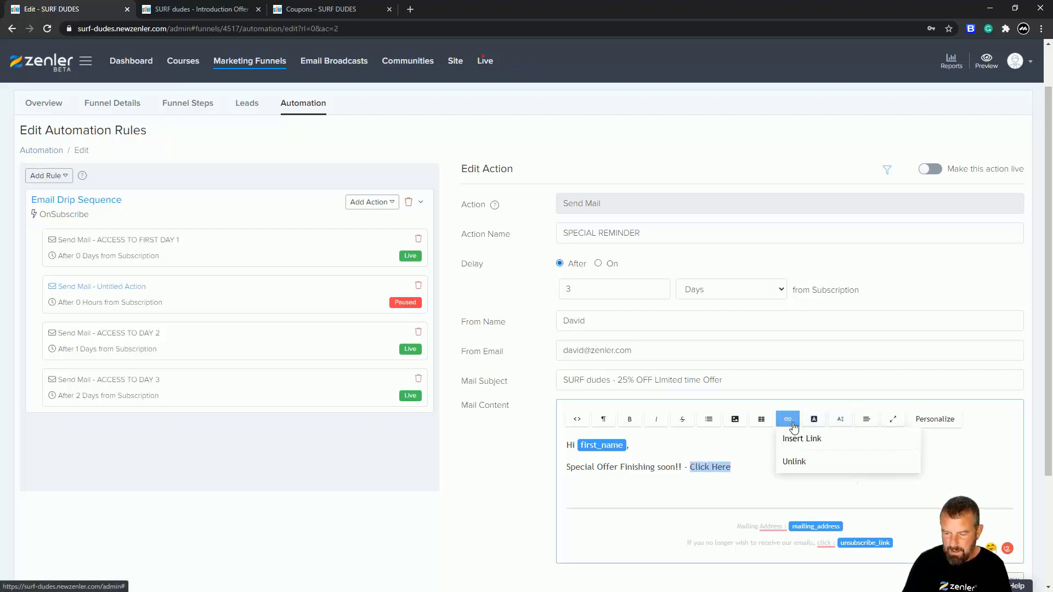
left_click(804, 439)
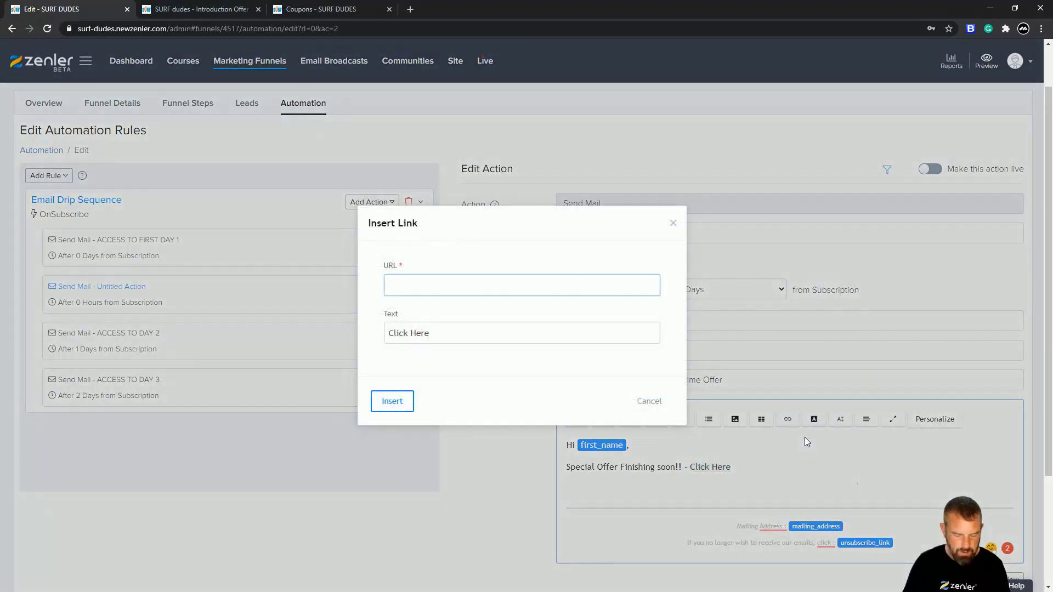
key("ctrl+v")
left_click(392, 403)
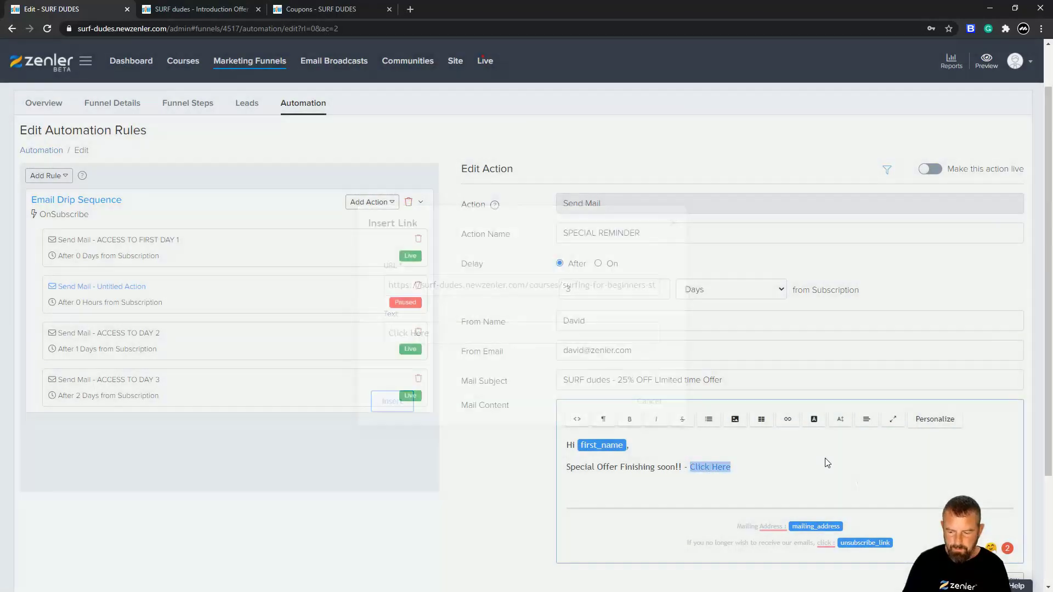
- Add the line "Do not miss this opportunity!" below the special offer line in the reminder email
left_click(738, 468)
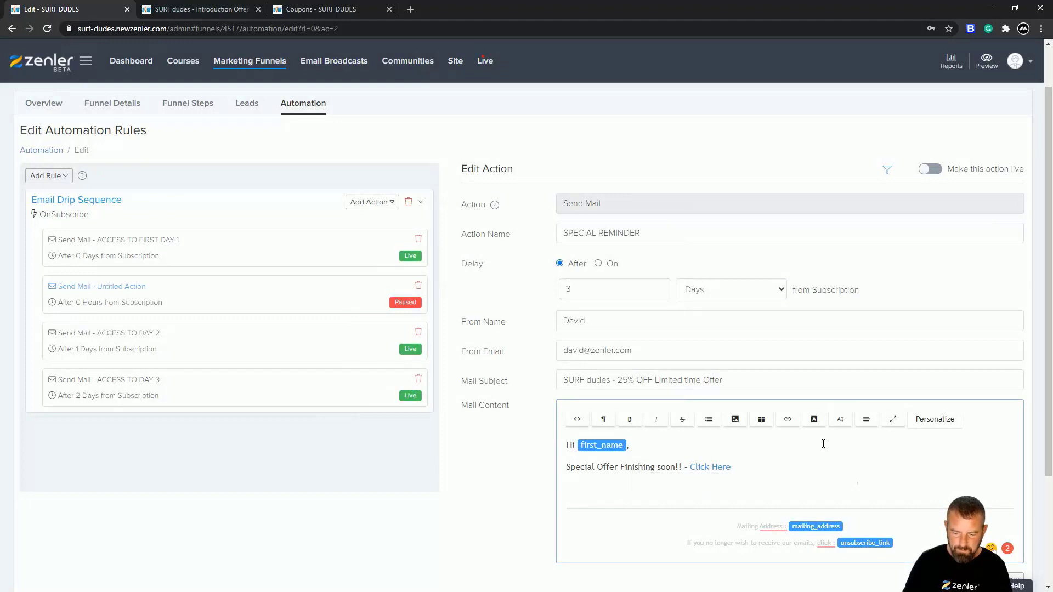
key("Return")
type("Dont miss this opportunity!")
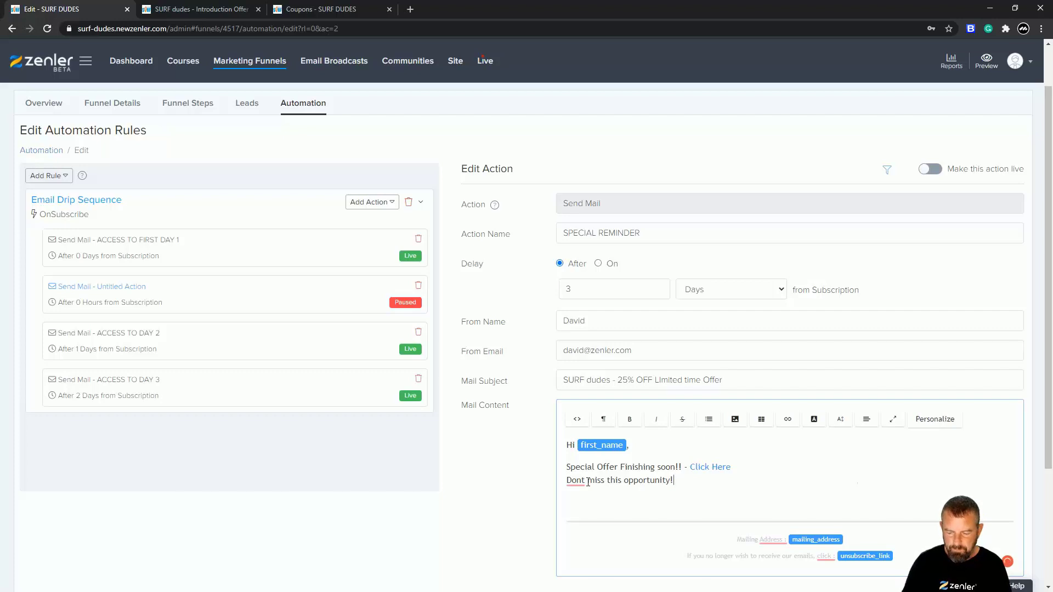
key("BackSpace")
key("BackSpace")
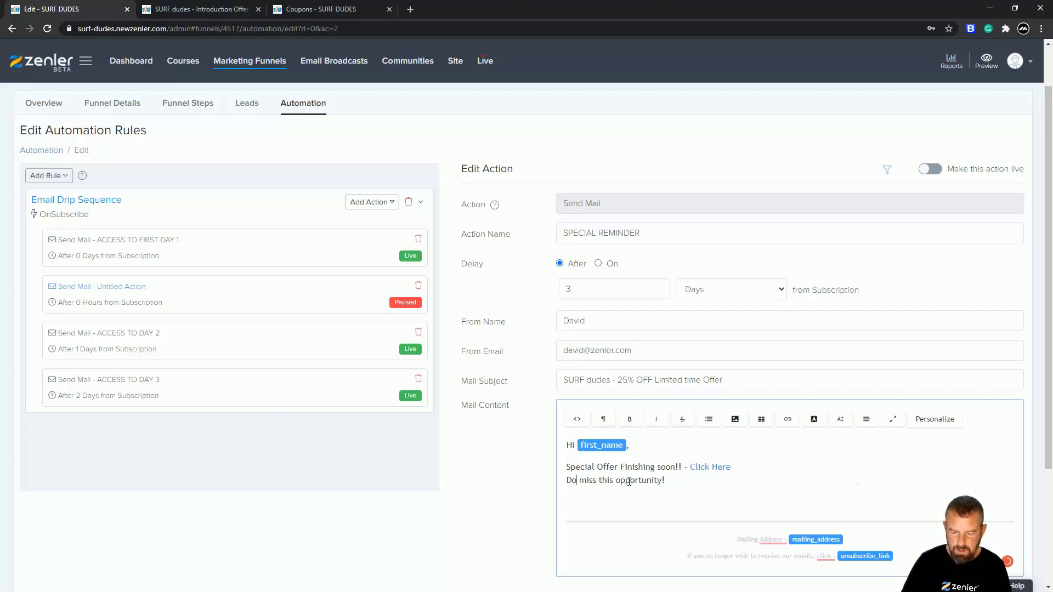
type("not")
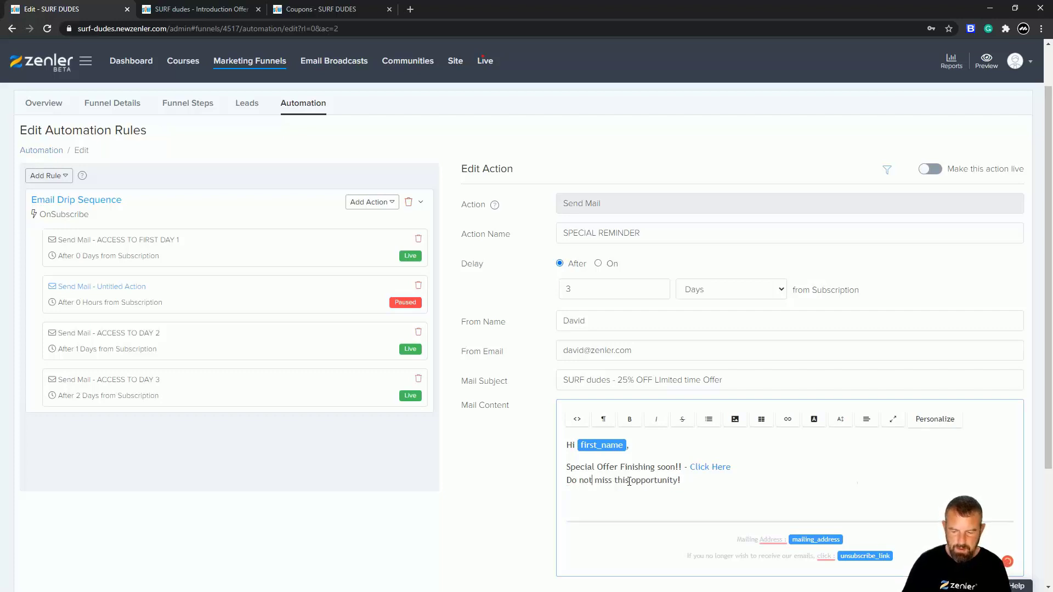
- Close the reminder email with "All the best" and "SURF dudes" on separate lines
left_click(688, 480)
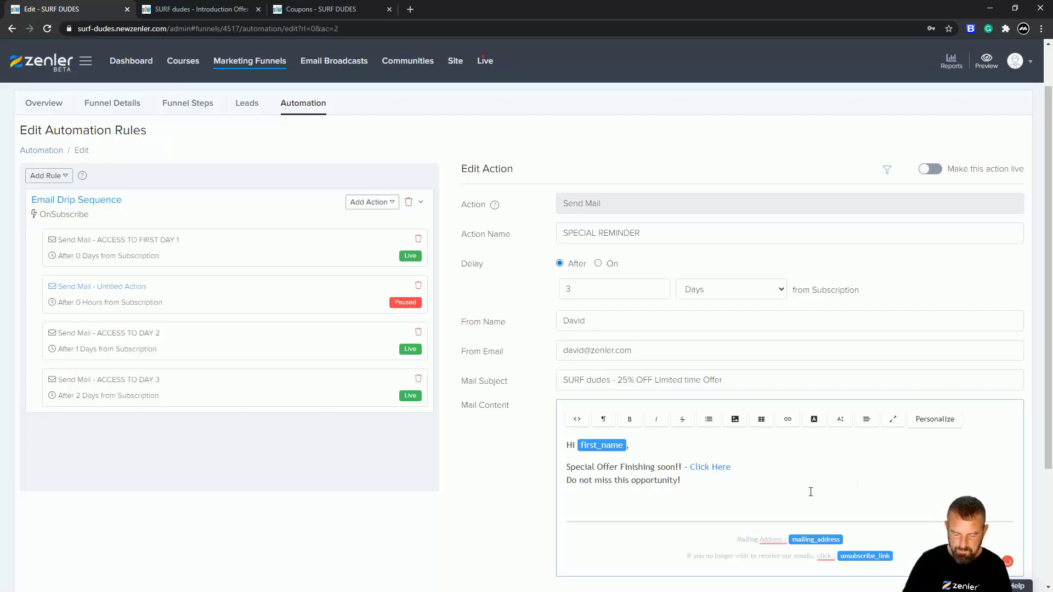
key("Return")
type("All the best")
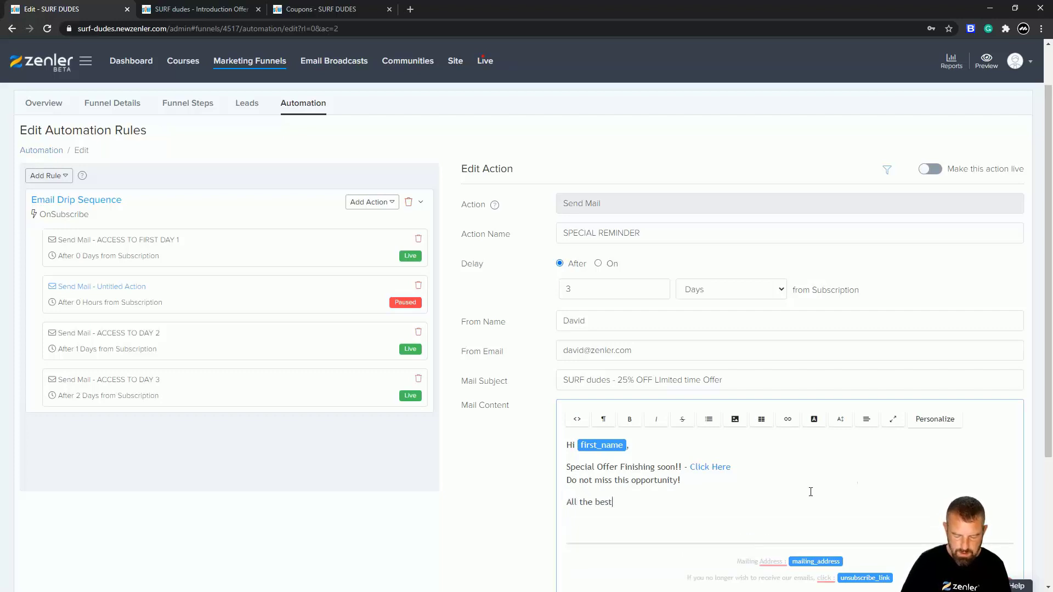
key("Return")
type("SURF dud")
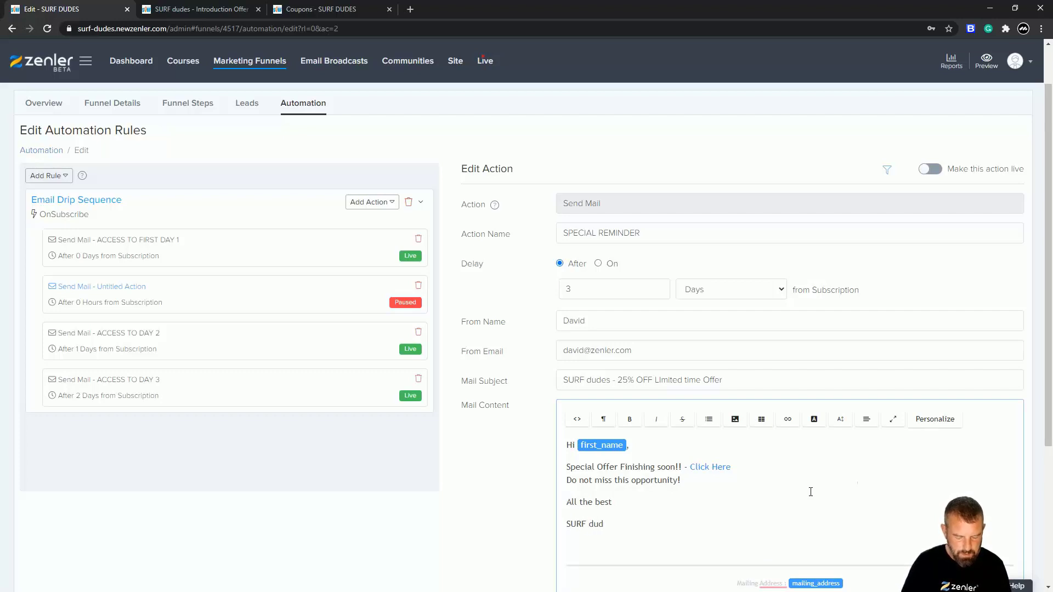
type("es")
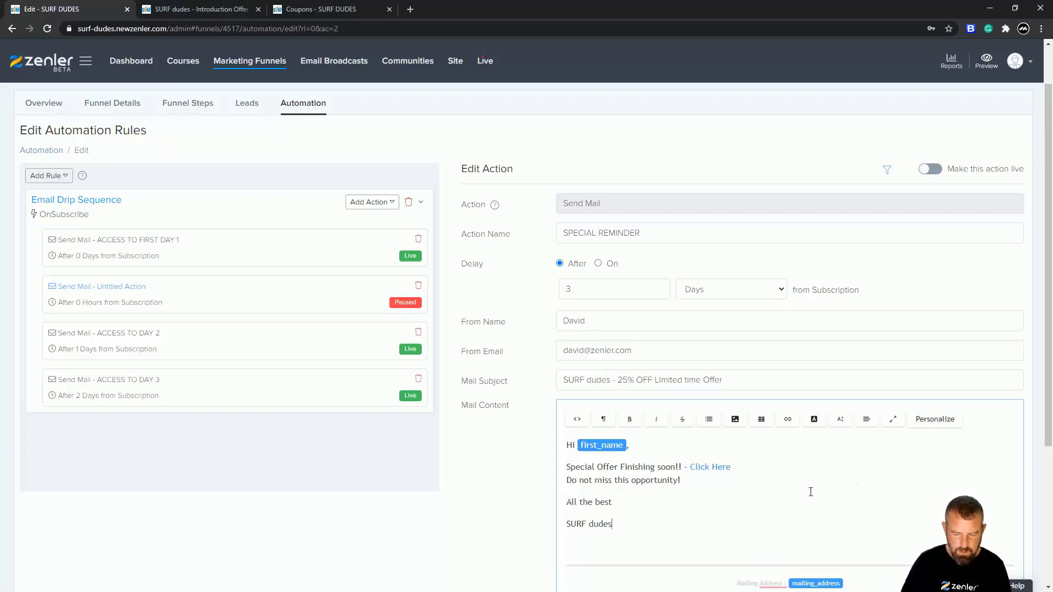
- Save the reminder email as a live action and apply the changes to existing leads
scroll(815, 475, "down", 3)
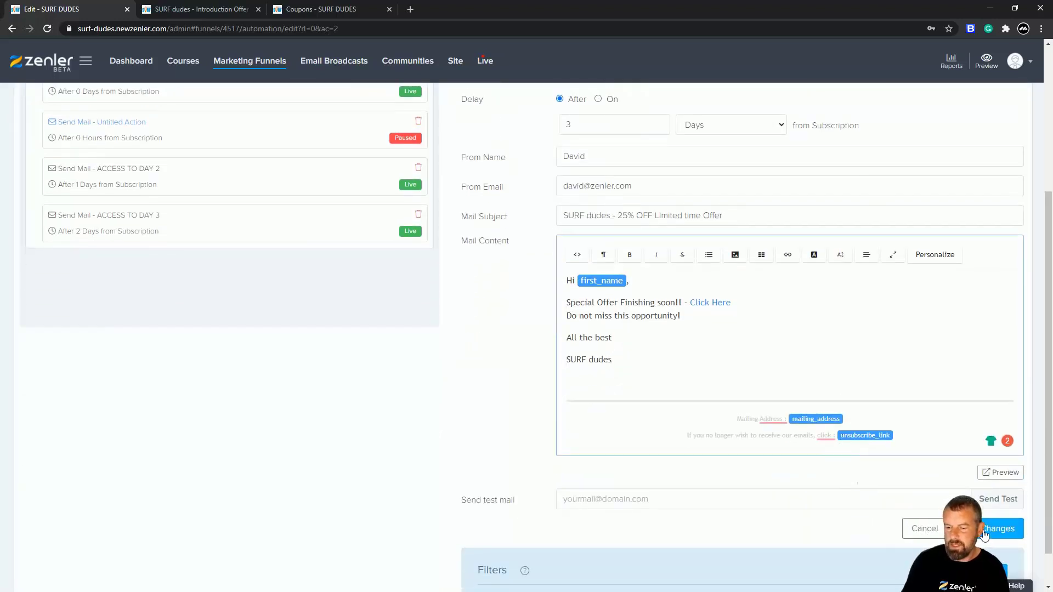
scroll(809, 389, "up", 1)
scroll(808, 387, "up", 1)
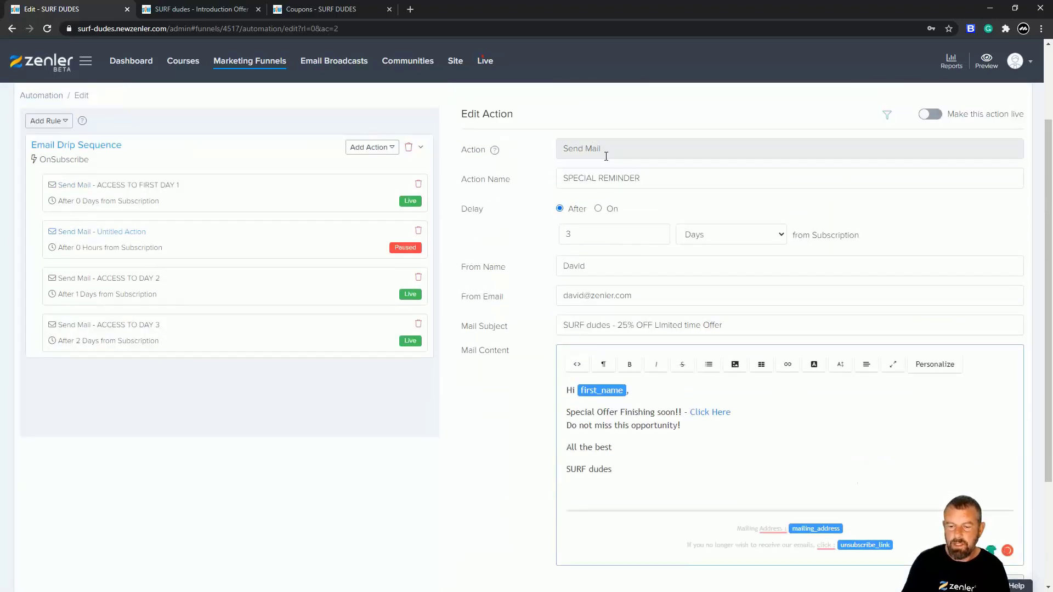
scroll(731, 350, "down", 2)
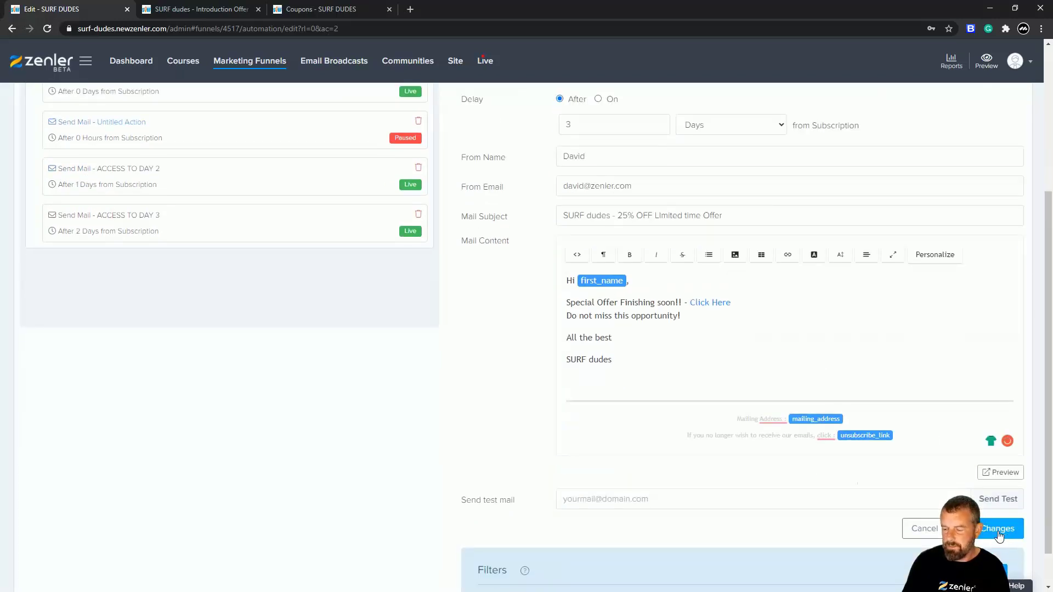
left_click(1001, 528)
left_click(577, 385)
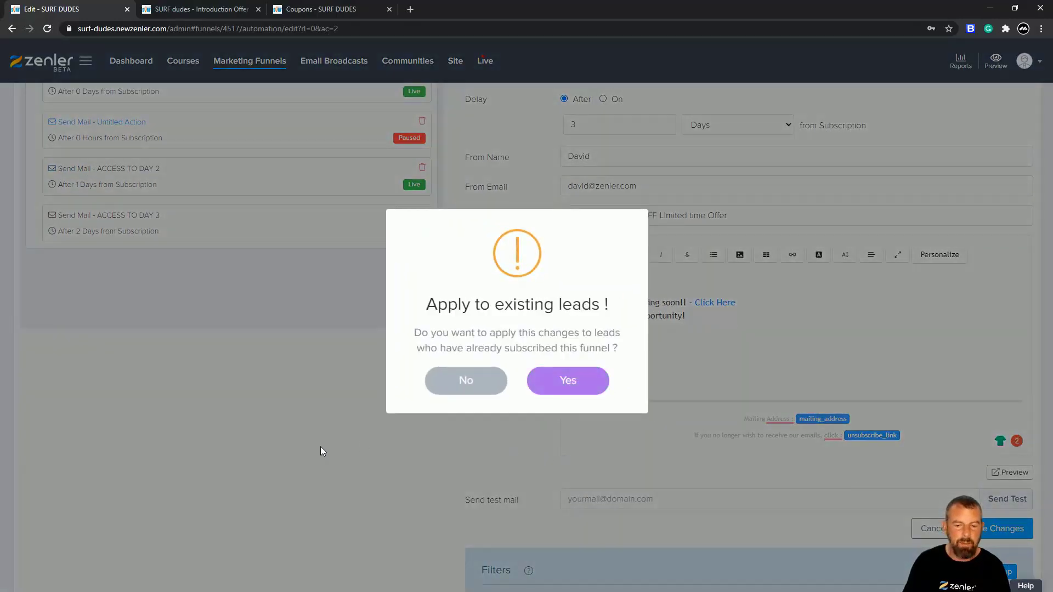
left_click(572, 380)
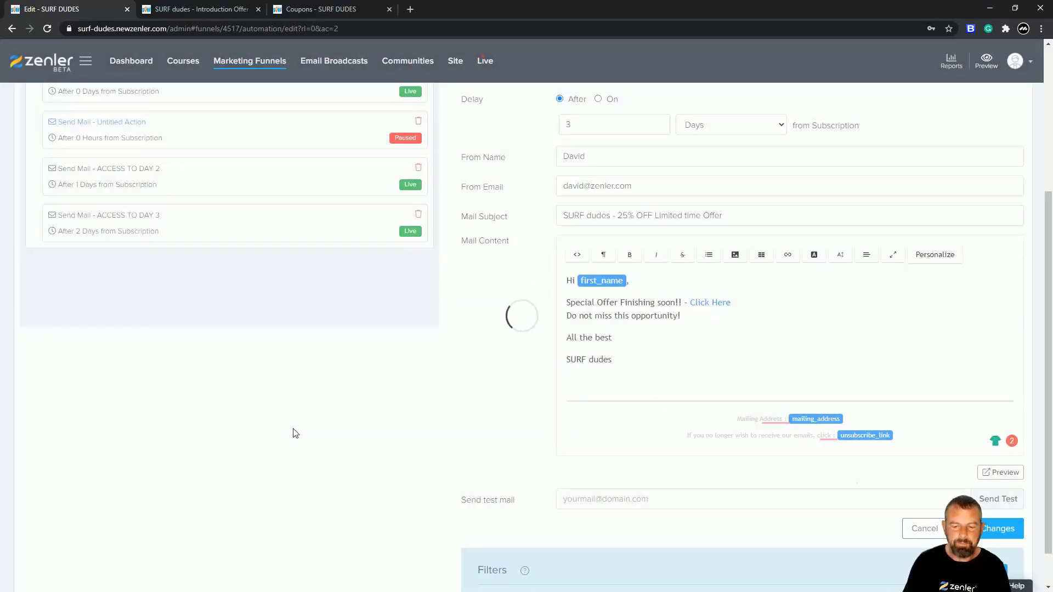
- Copy the funnel URL from the funnel details, check the page it opens in a new browser tab, and close that tab
scroll(285, 359, "up", 3)
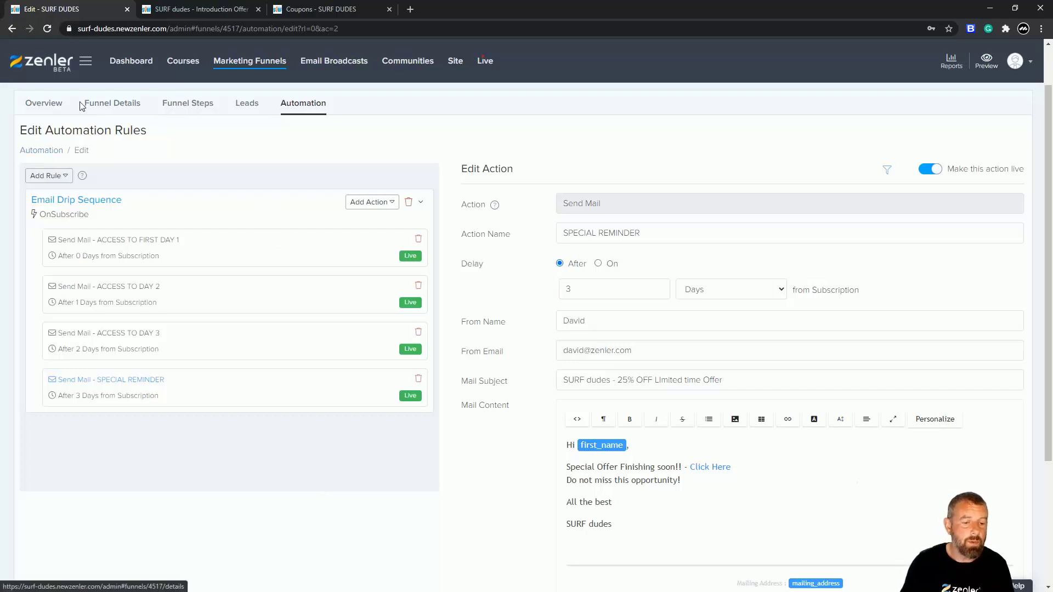
left_click(110, 104)
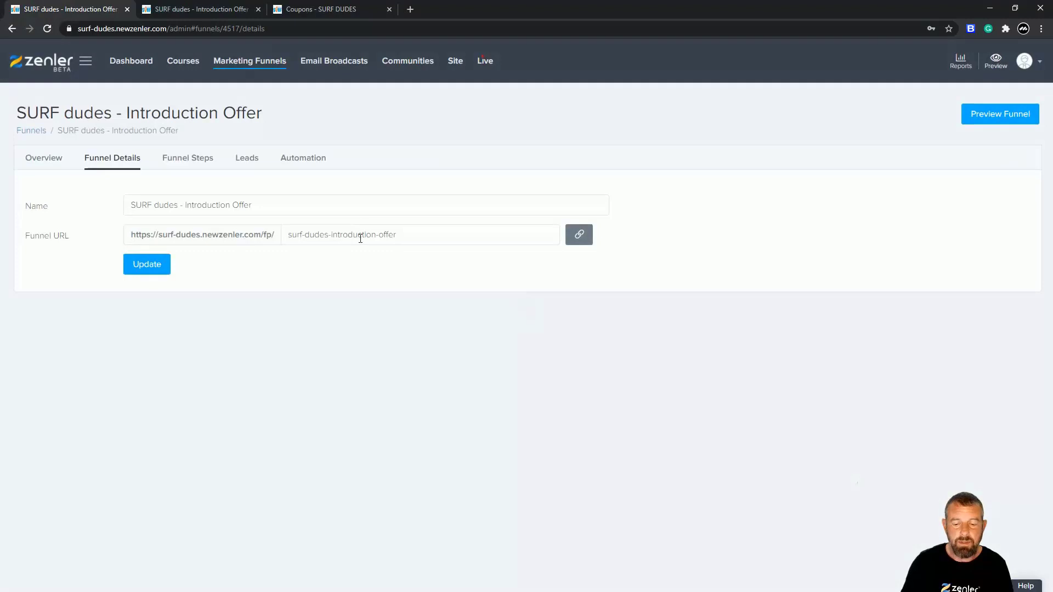
triple_click(305, 239)
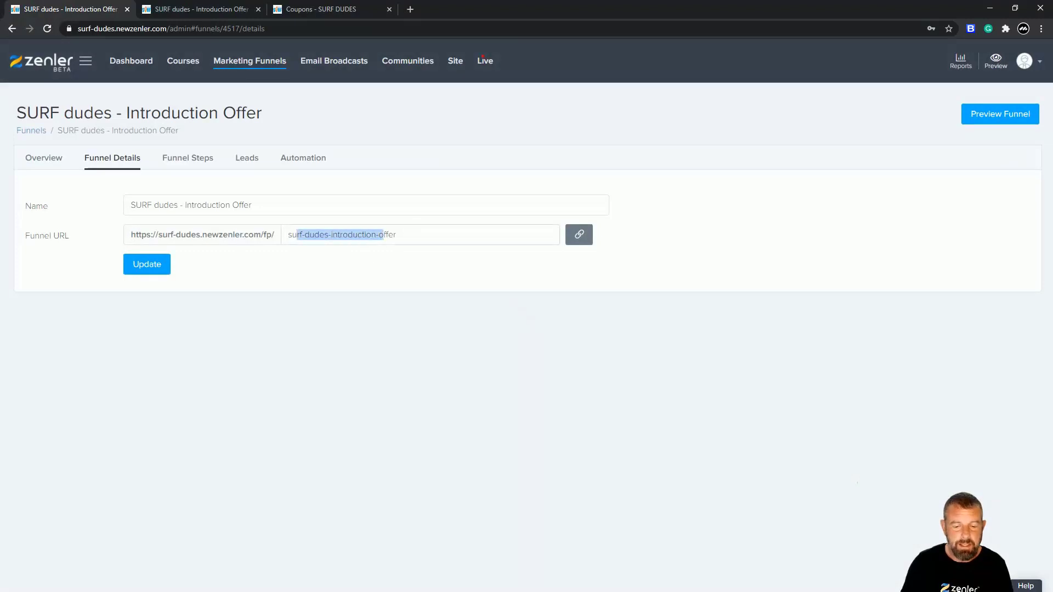
left_click(578, 234)
left_click(389, 9)
left_click(278, 7)
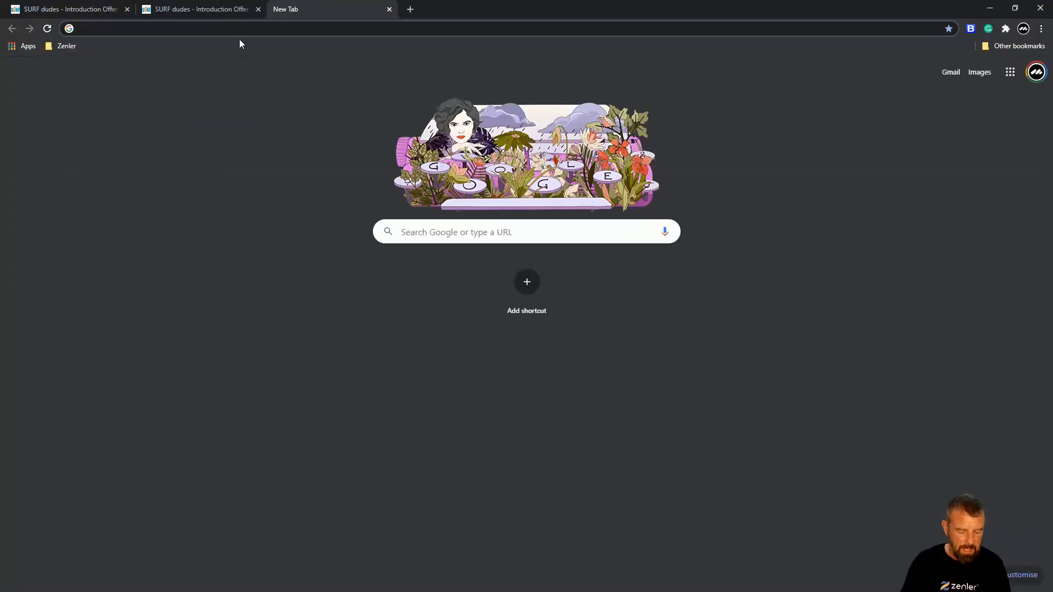
key("ctrl+v")
key("Return")
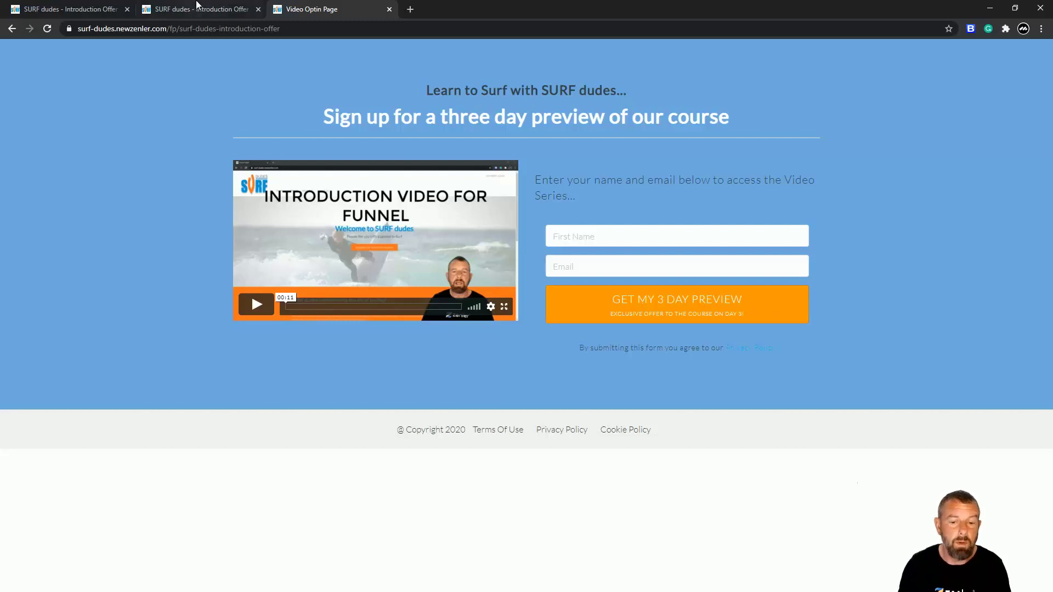
left_click(390, 10)
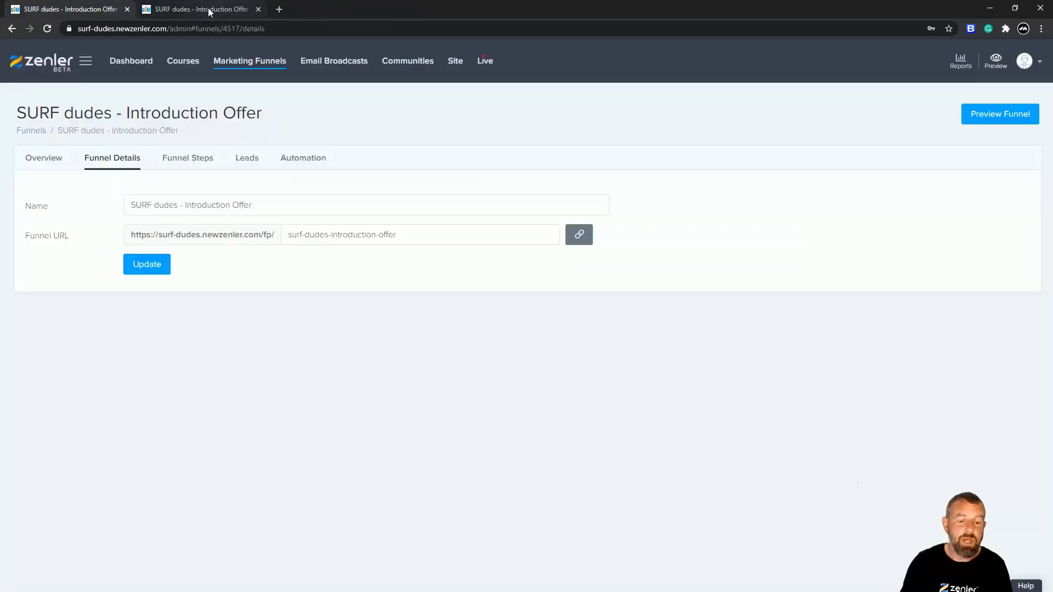
- Preview the Video Optin Page and Video - 1 steps of the funnel, closing each preview
left_click(185, 160)
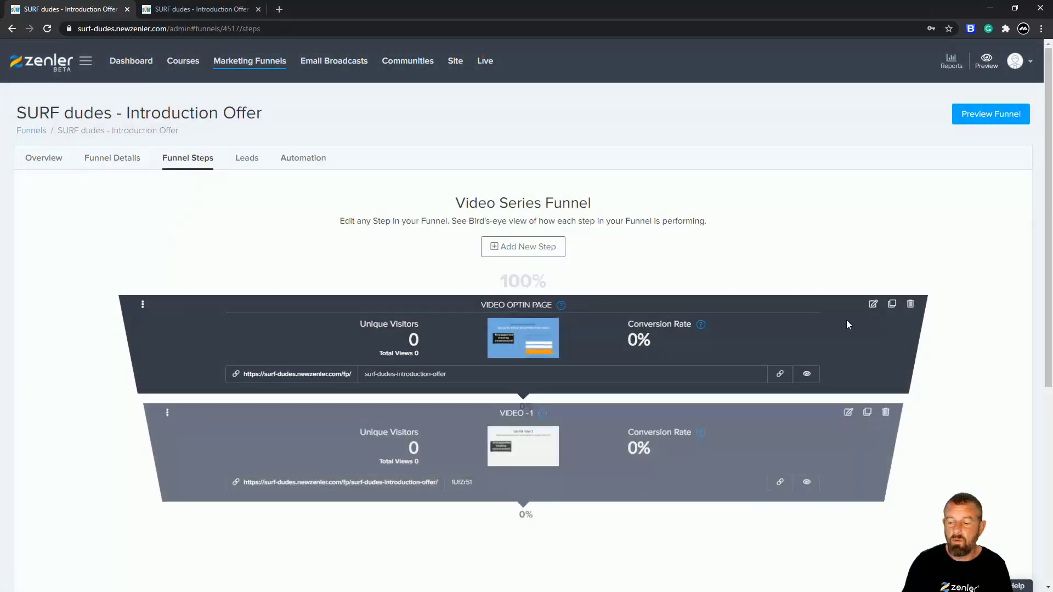
left_click(806, 377)
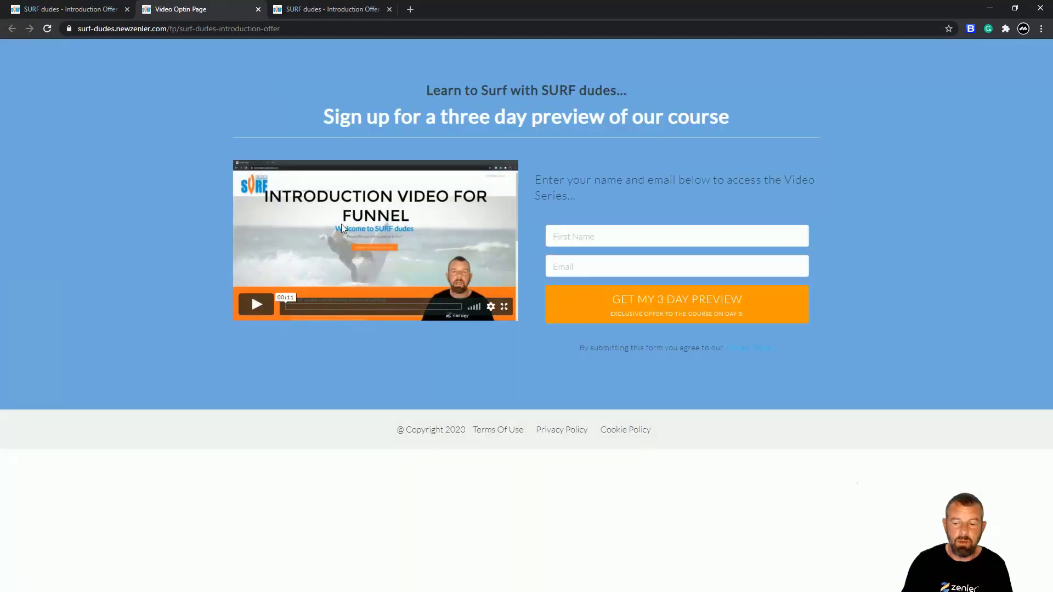
left_click(258, 10)
scroll(837, 456, "down", 1)
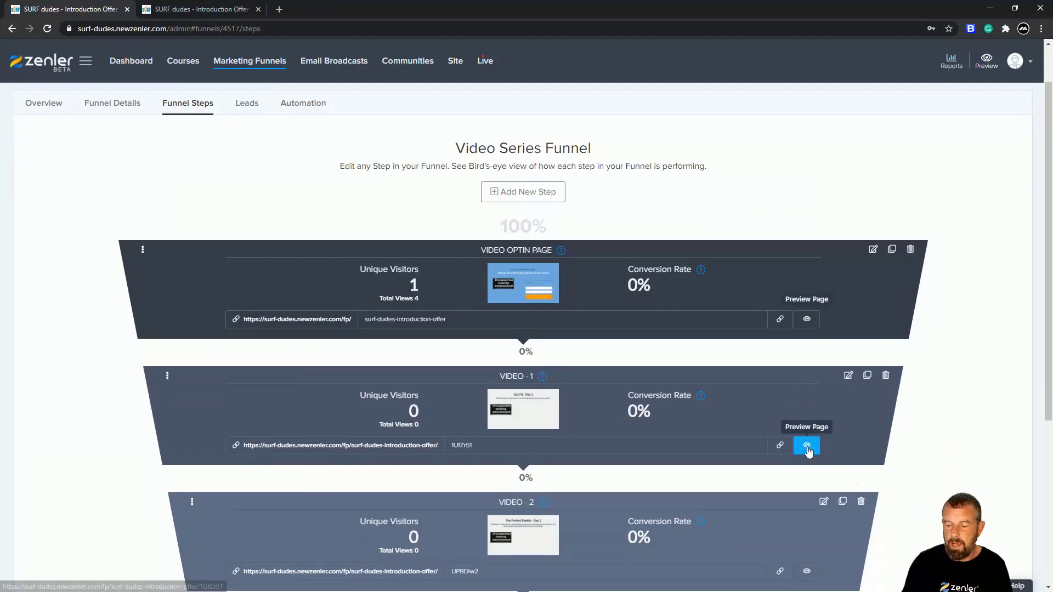
left_click(806, 444)
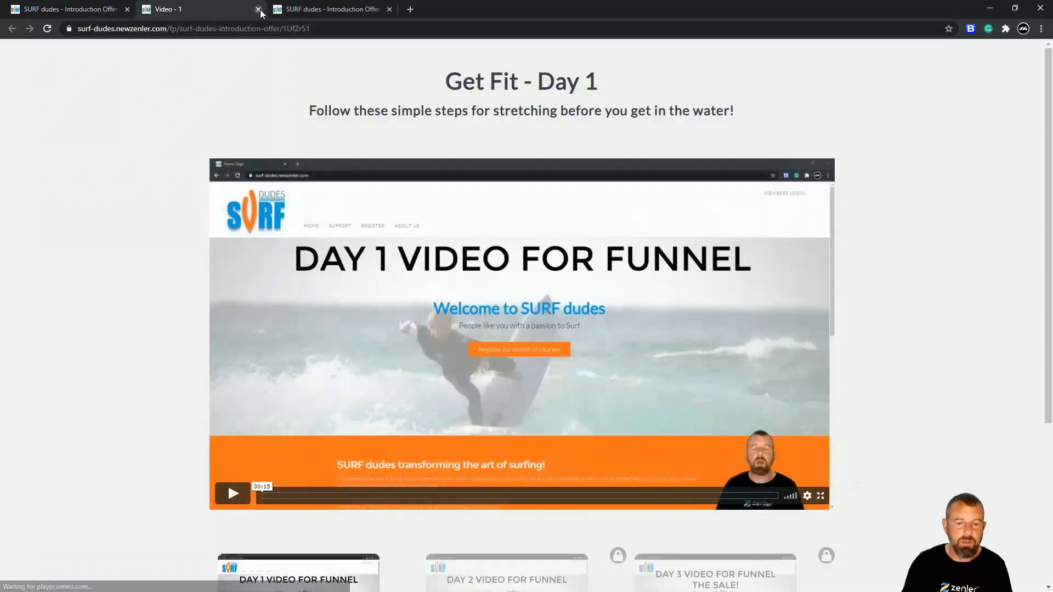
left_click(257, 10)
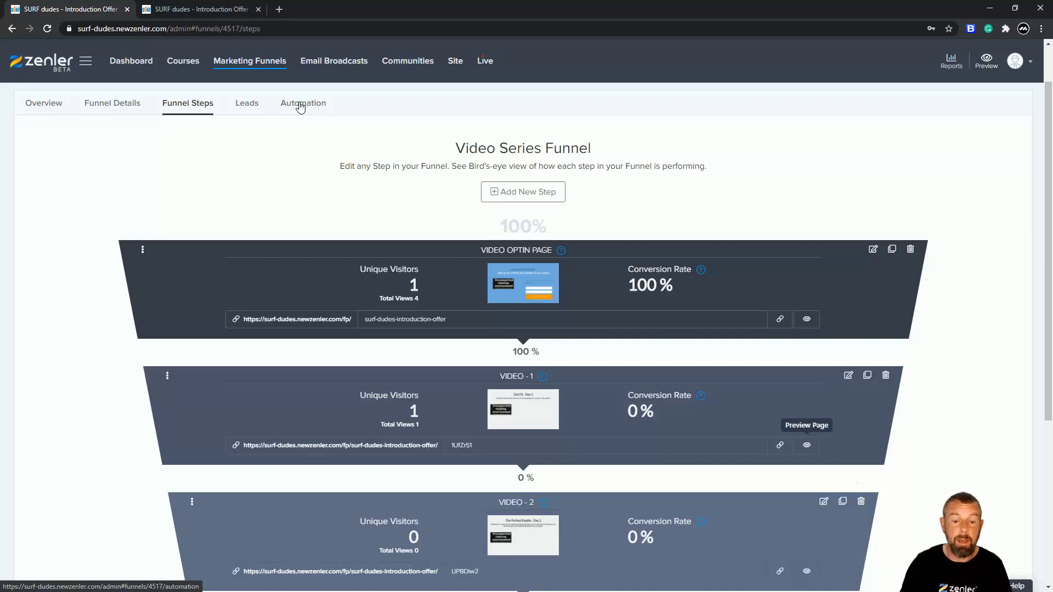
- Expand the Email Drip Sequence in the funnel's automation rules and open the ACCESS TO DAY 2 email for editing
left_click(301, 106)
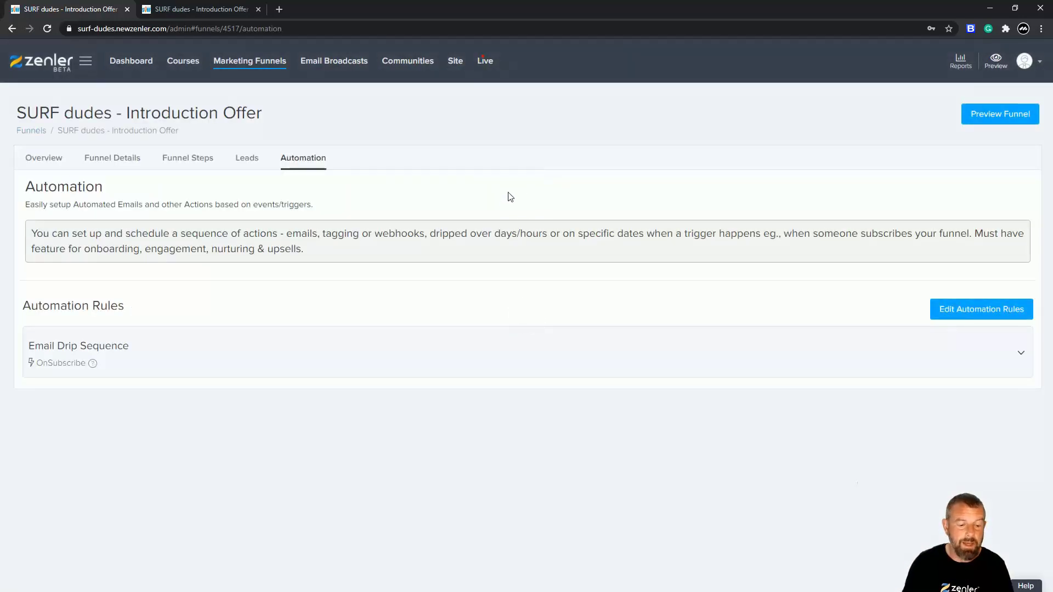
left_click(1019, 353)
scroll(550, 341, "down", 2)
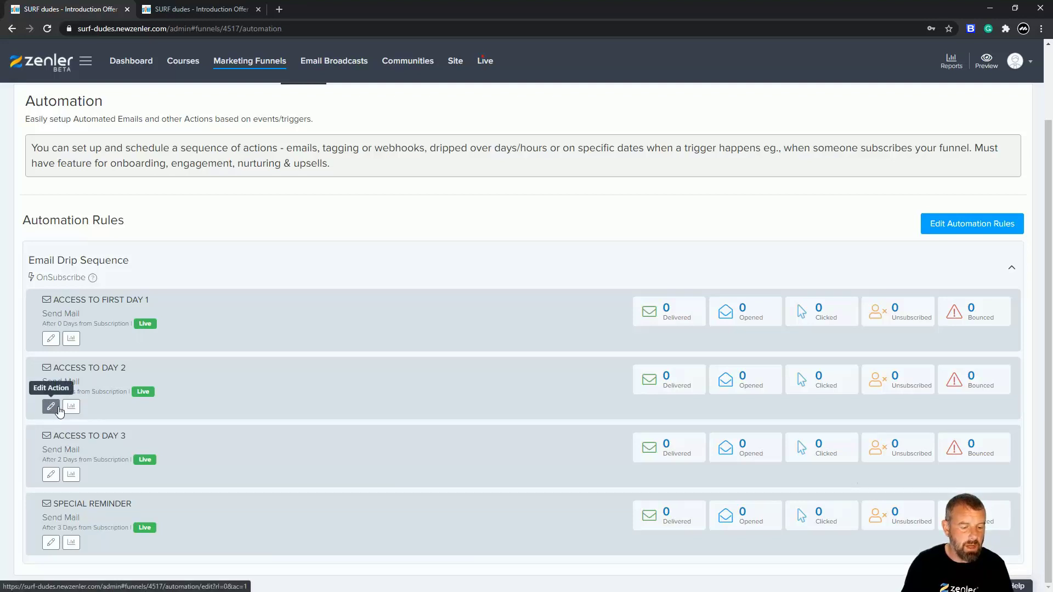
left_click(51, 407)
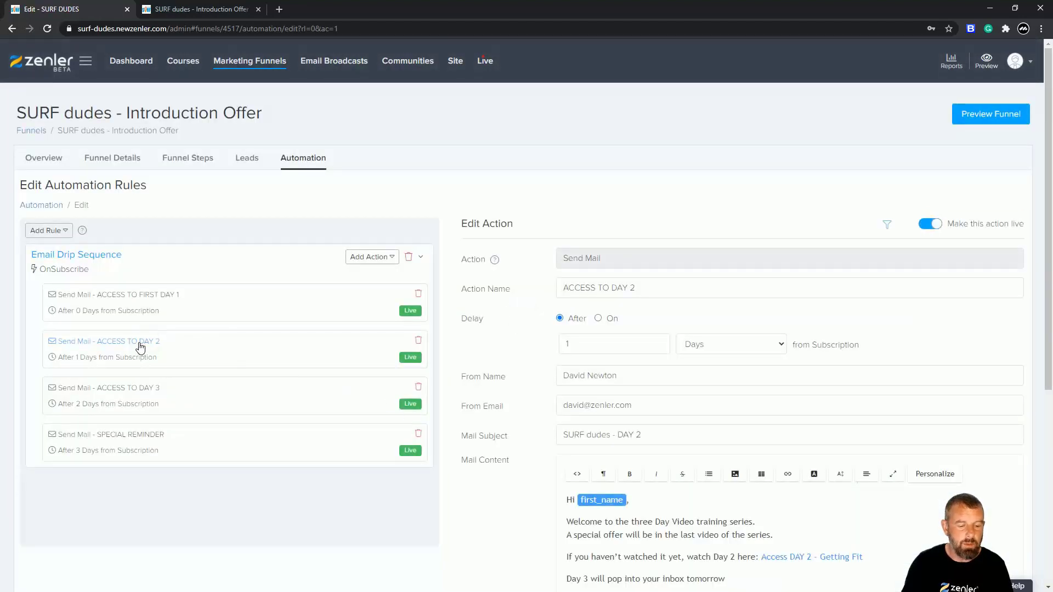
- Set the Day 2 email's delay to 10 minutes from subscription and save it, applying the change to existing leads
left_click(780, 346)
left_click(722, 366)
left_click_drag(581, 344, 557, 346)
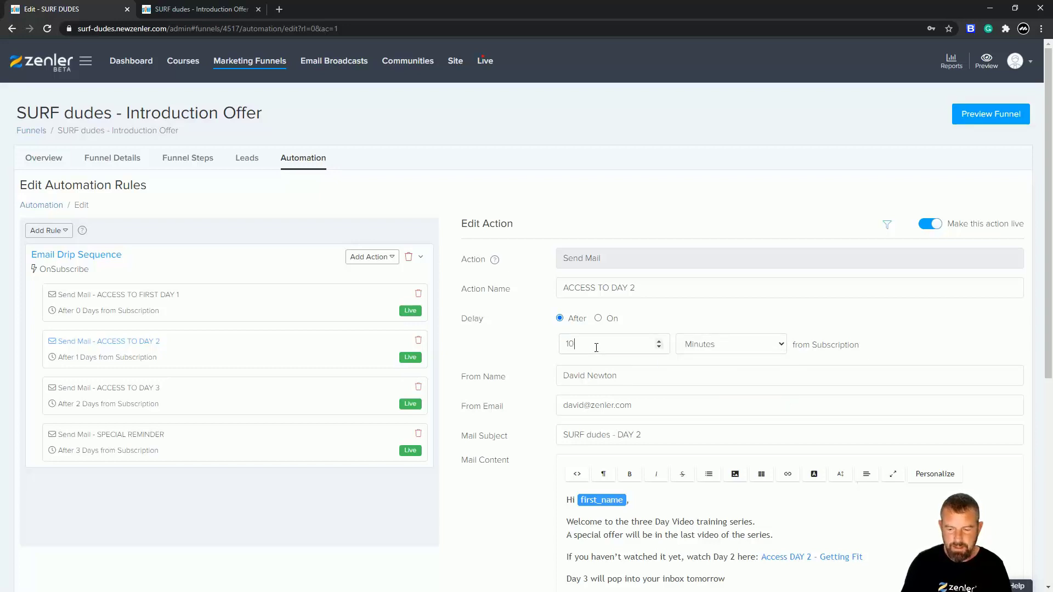
scroll(693, 360, "down", 2)
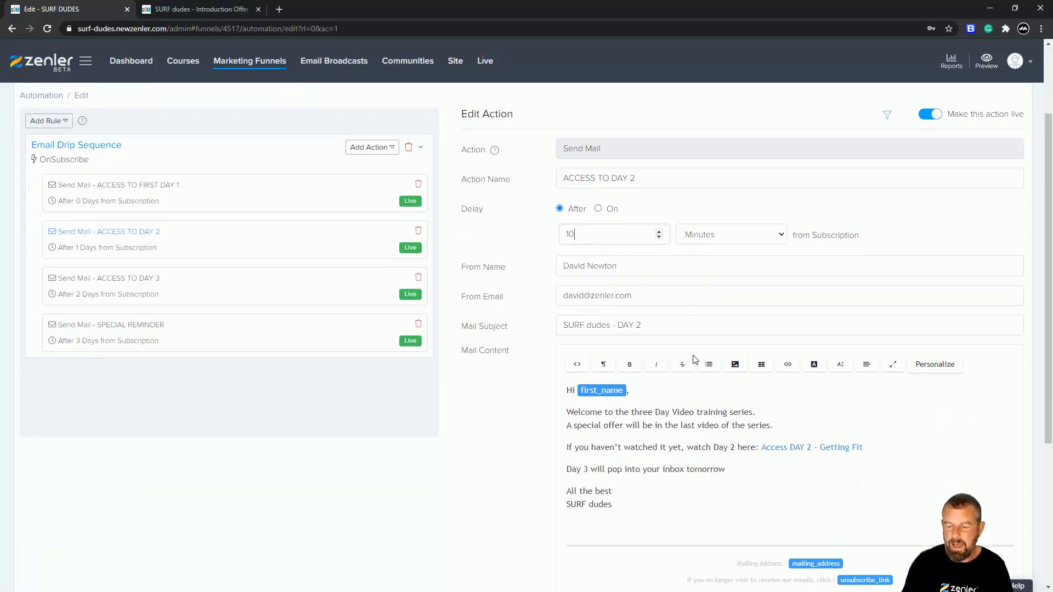
scroll(854, 447, "down", 3)
left_click(1004, 553)
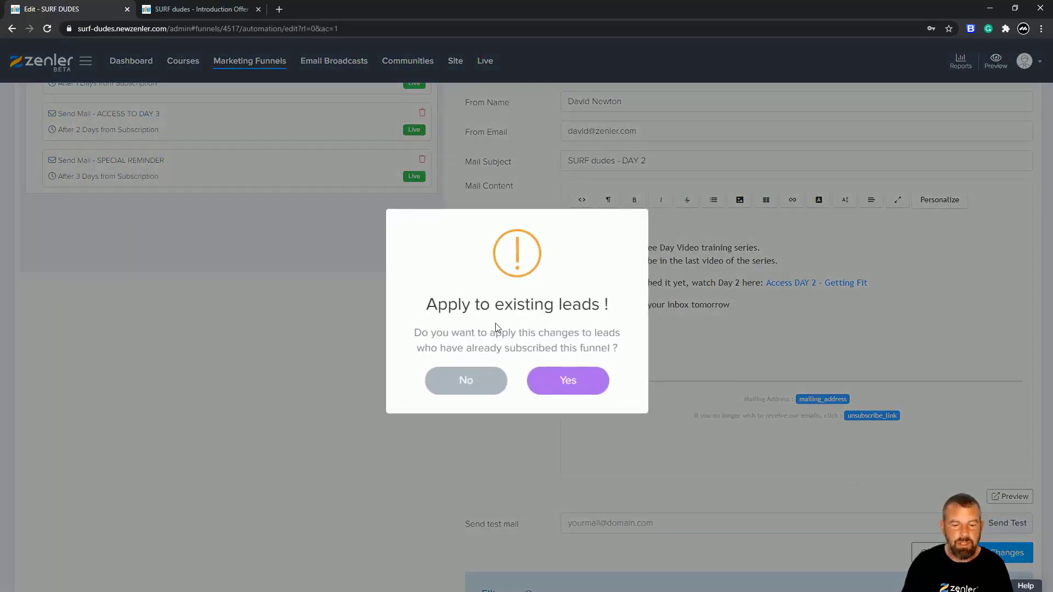
left_click(580, 389)
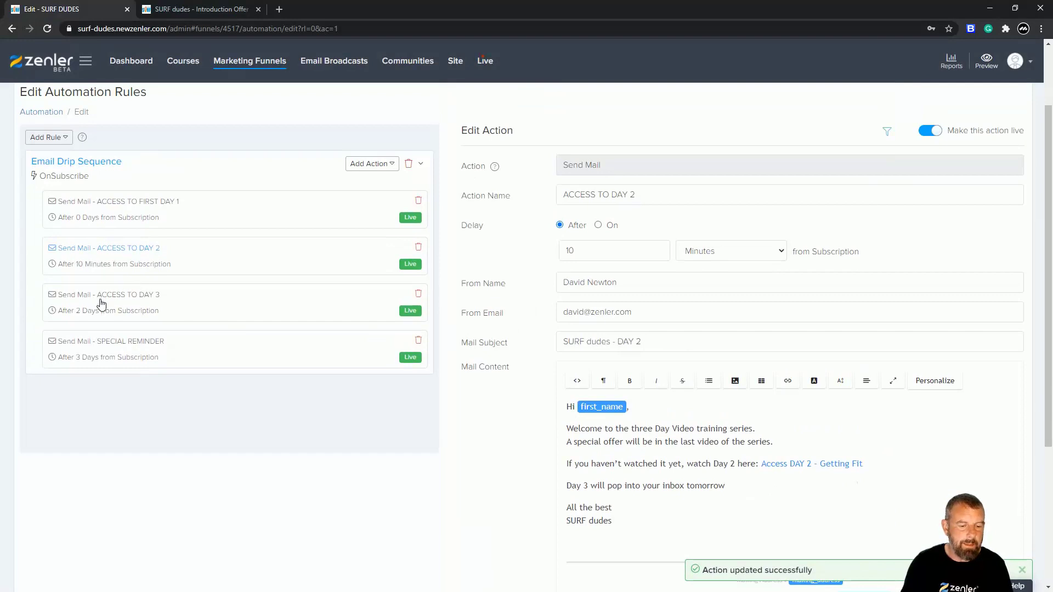
- Set the ACCESS TO DAY 3 email's delay to 20 minutes from subscription and save the change
left_click(89, 298)
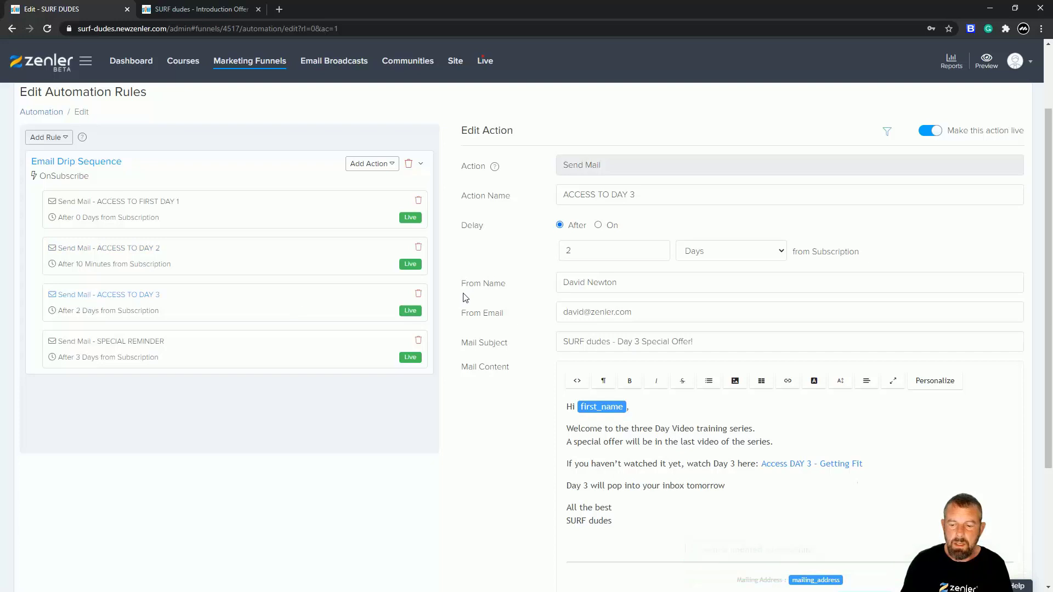
left_click(778, 252)
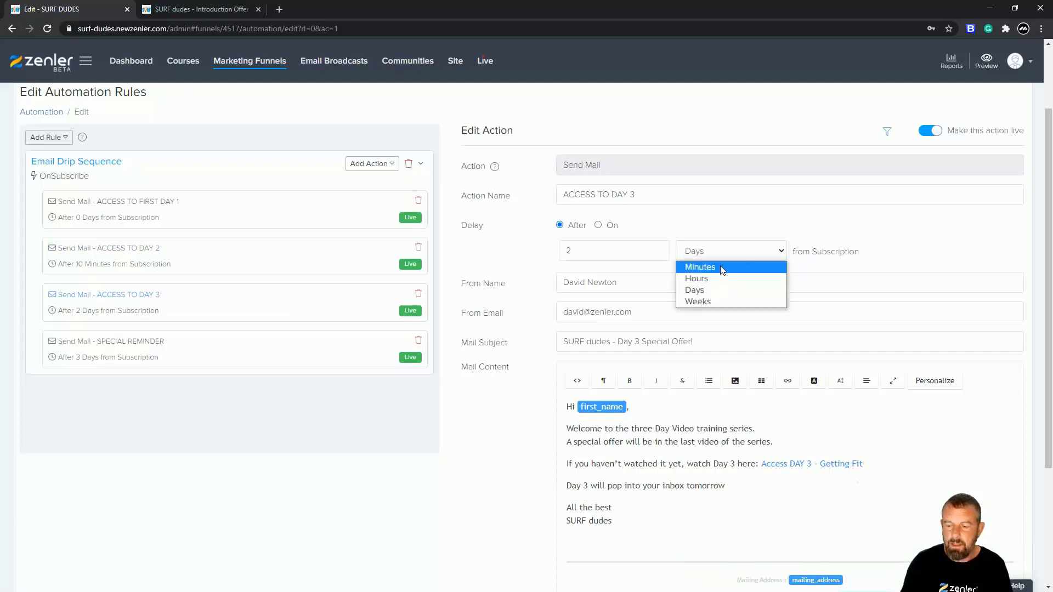
left_click(720, 267)
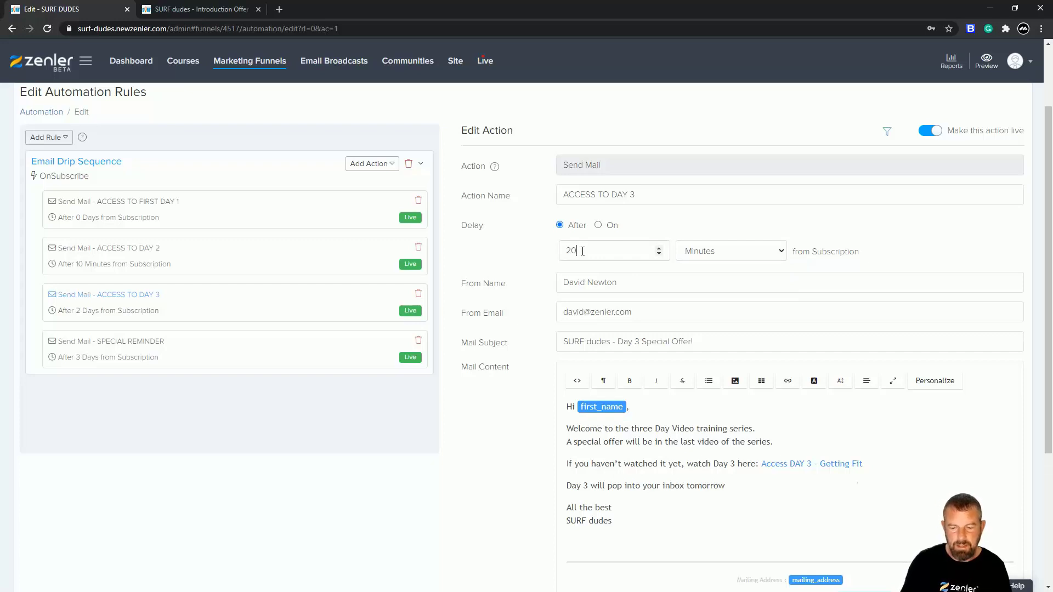
scroll(809, 492, "down", 2)
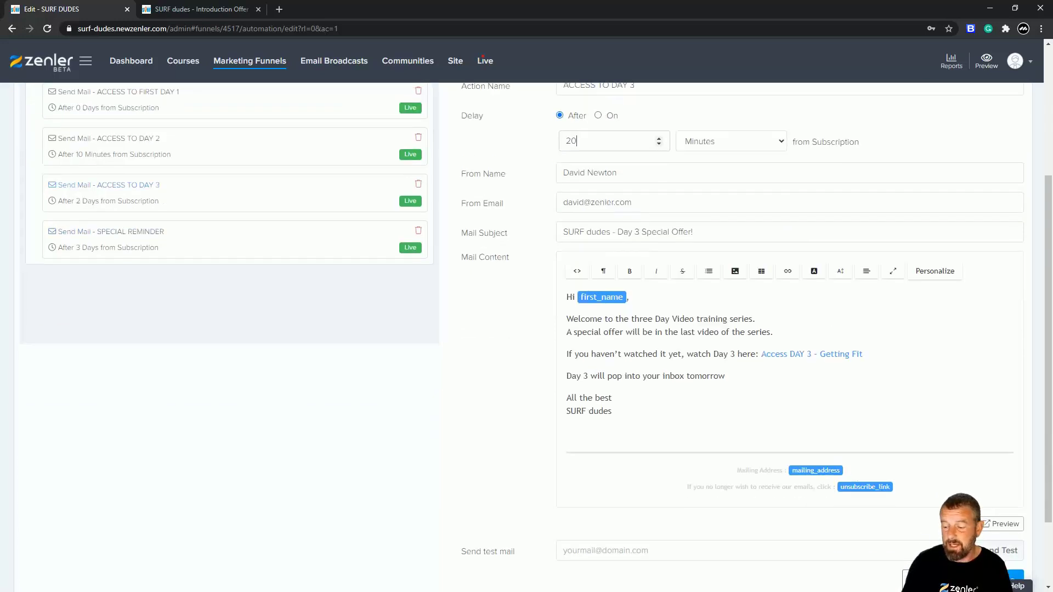
left_click(998, 579)
left_click(568, 381)
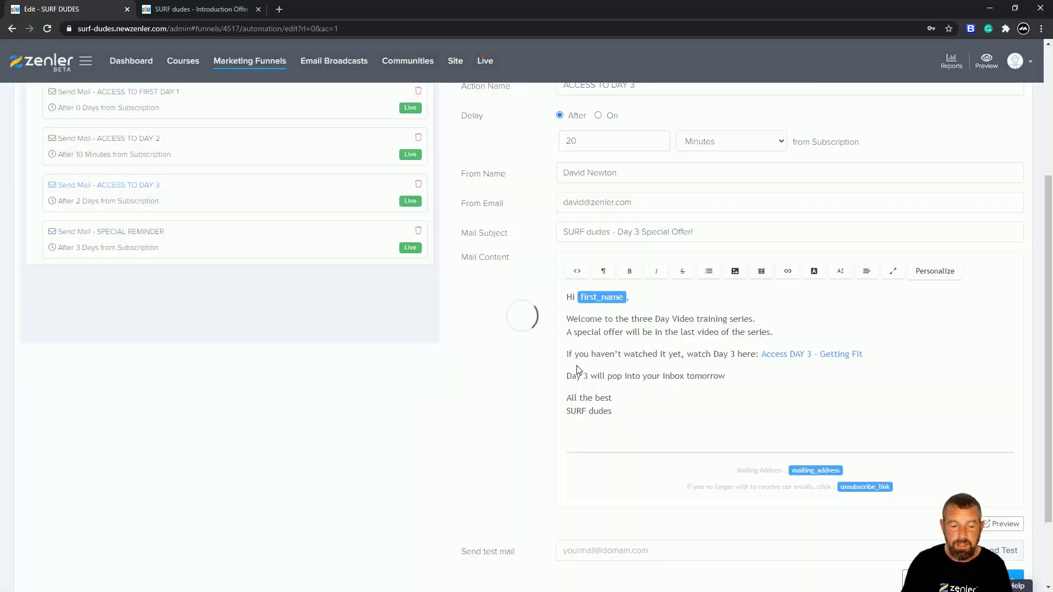
- Set the SPECIAL REMINDER email's delay to 30 minutes from subscription and save the change
scroll(329, 274, "up", 3)
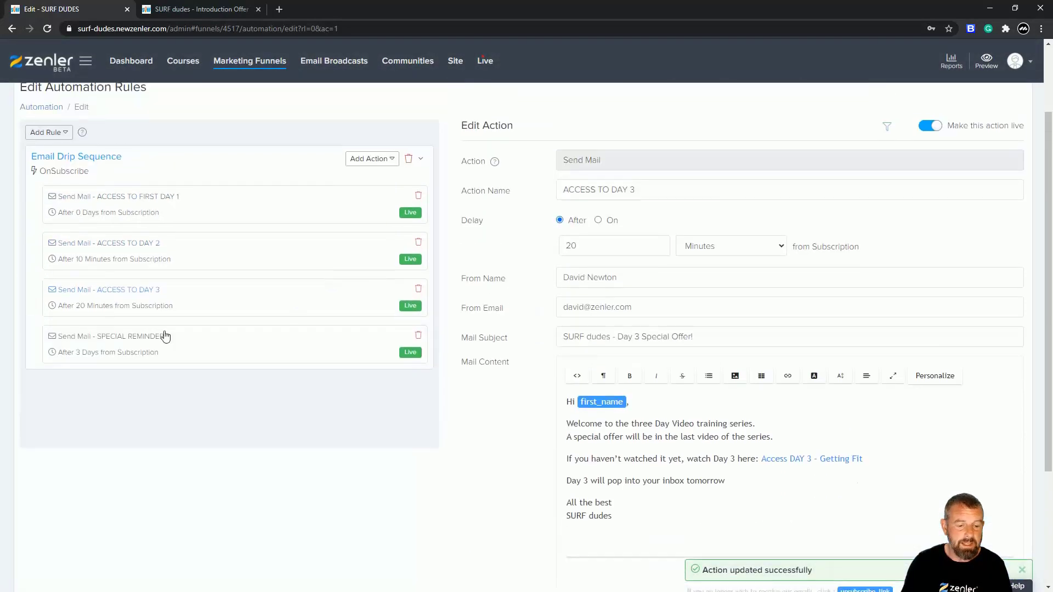
left_click(122, 341)
type("0")
left_click(776, 247)
left_click(713, 262)
scroll(860, 463, "down", 3)
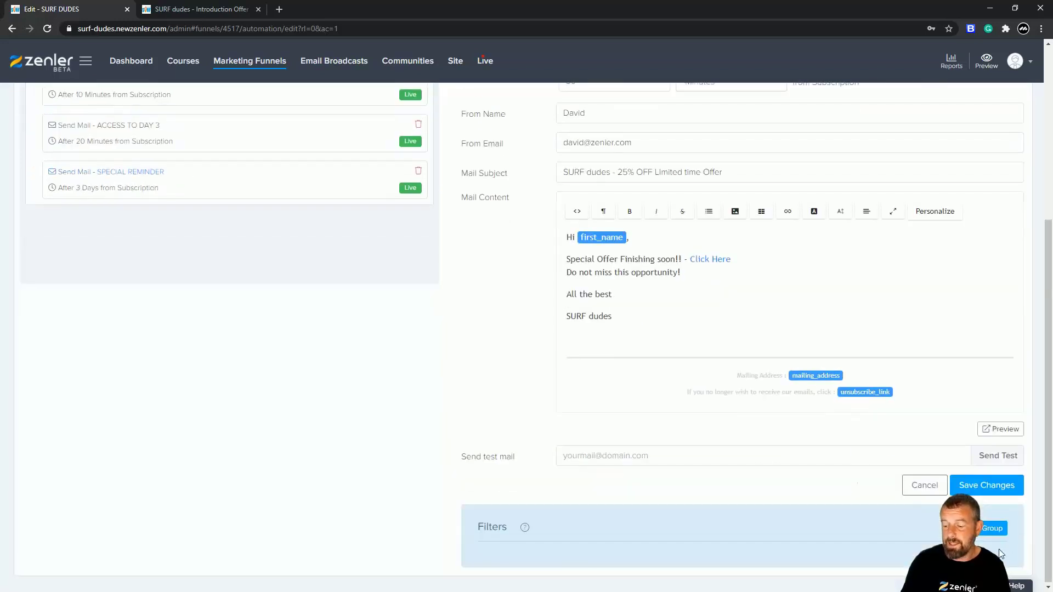
left_click(992, 495)
left_click(571, 382)
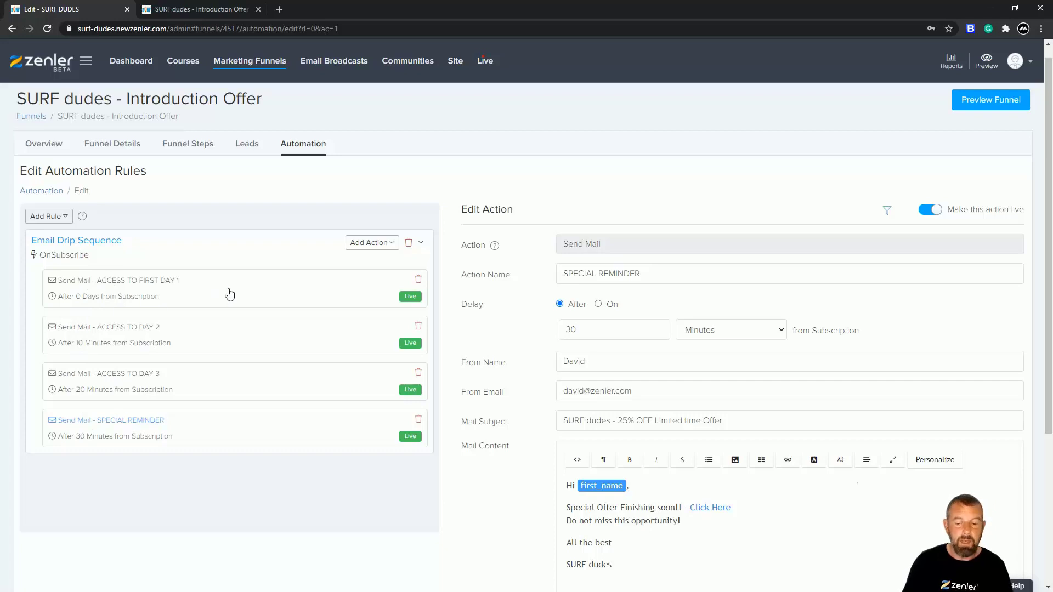
- Close the extra browser tab and check the visitor and lead figures in the funnel's overview
left_click(258, 10)
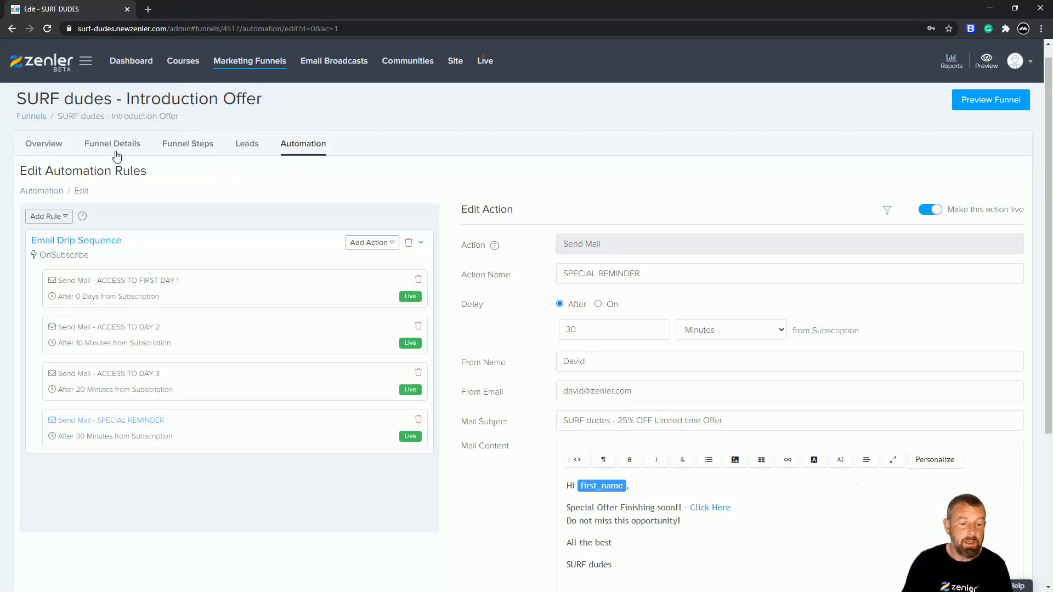
left_click(46, 145)
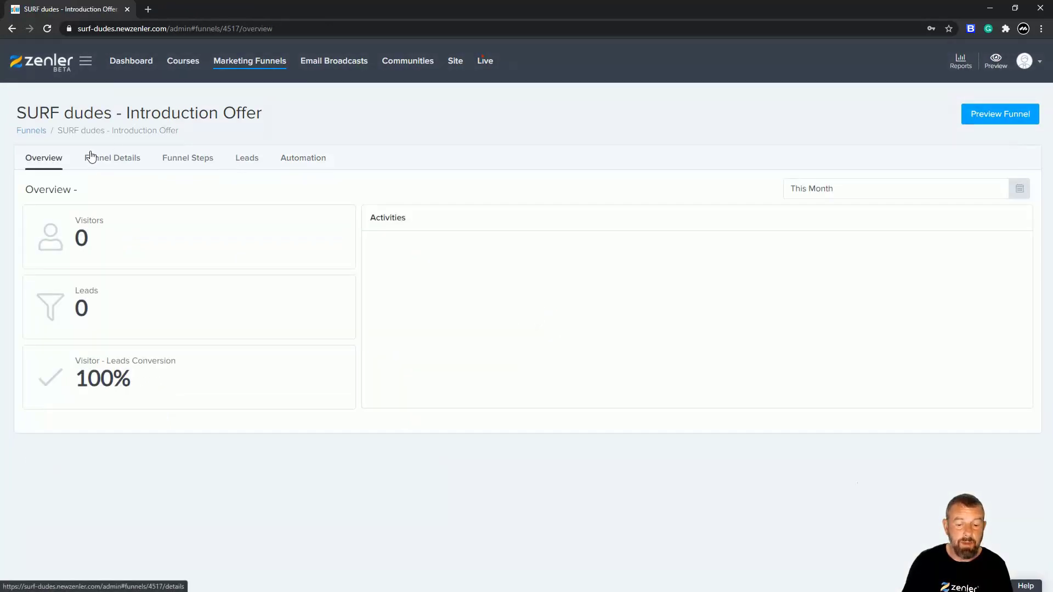
left_click(104, 163)
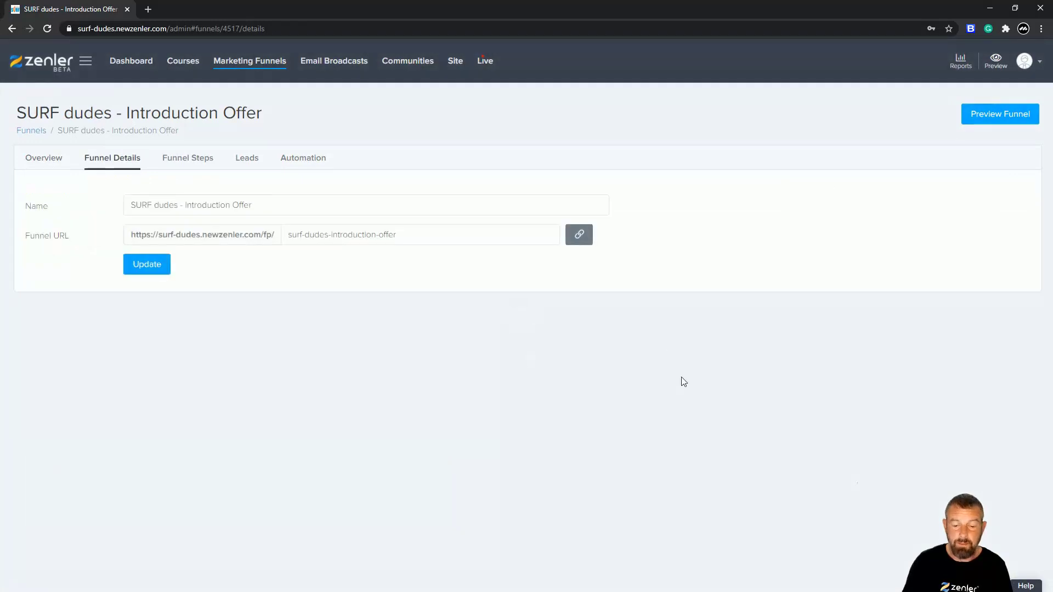
left_click(38, 160)
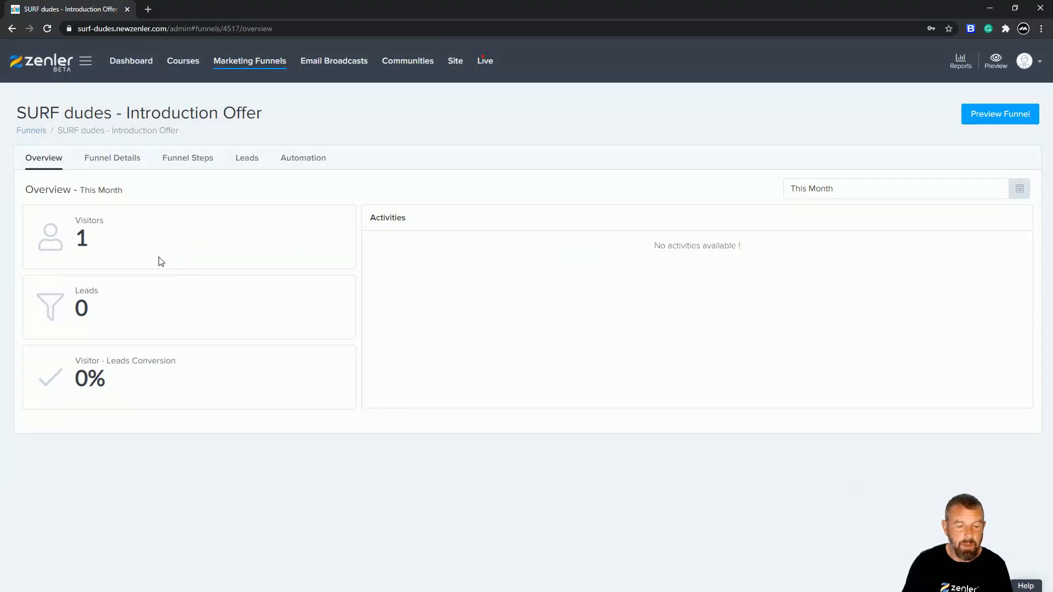
- Copy the funnel URL from the funnel details and open it in a new browser tab
left_click(124, 159)
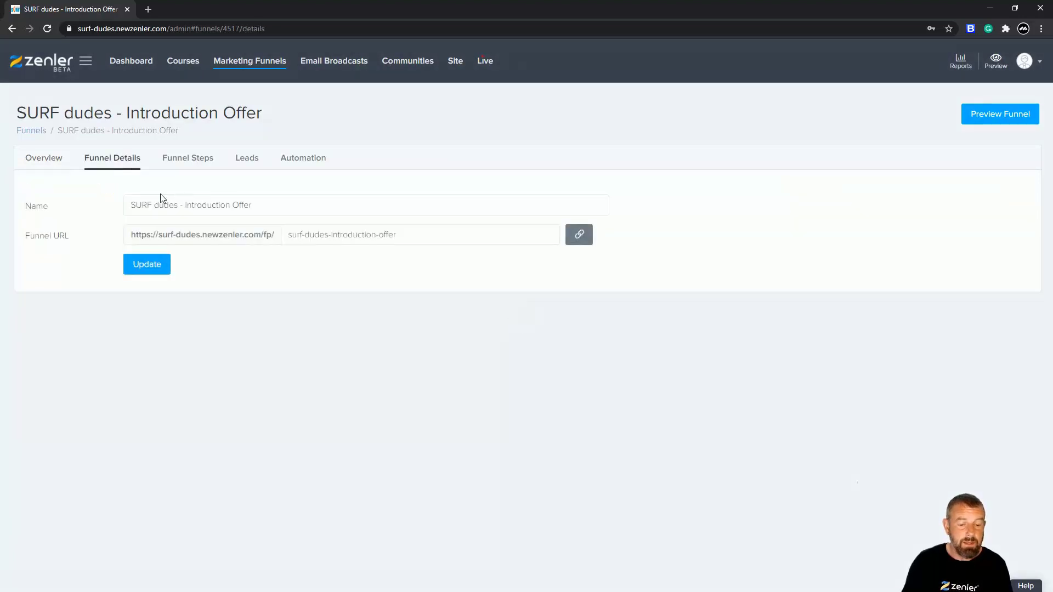
left_click(579, 234)
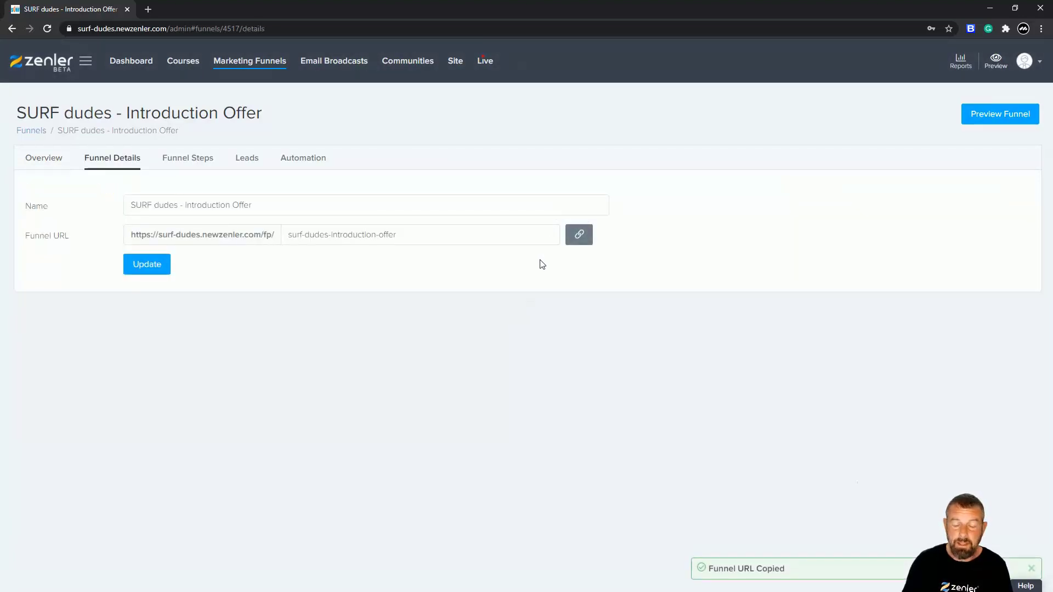
left_click(148, 10)
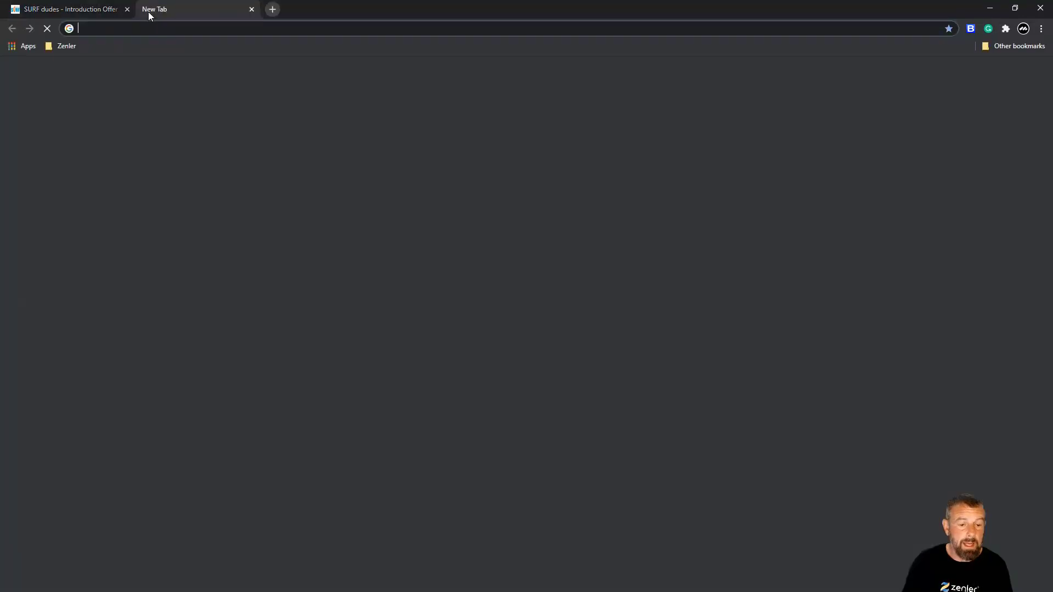
key("ctrl+v")
left_click(165, 49)
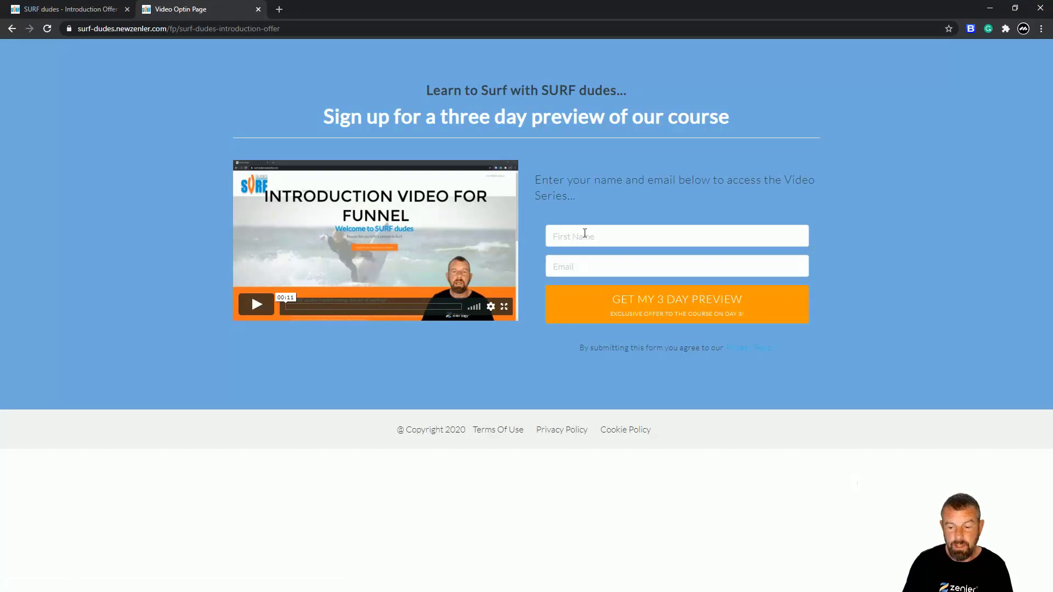
- Fill in the optin form with the subscriber's first name and email, and submit it to get the 3 day preview
left_click(585, 233)
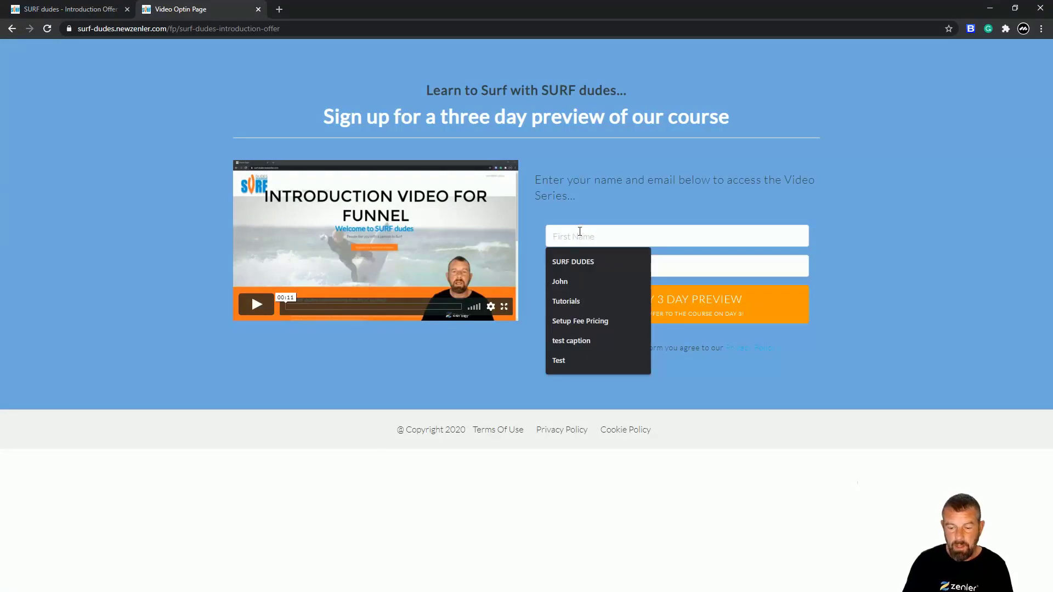
type("David")
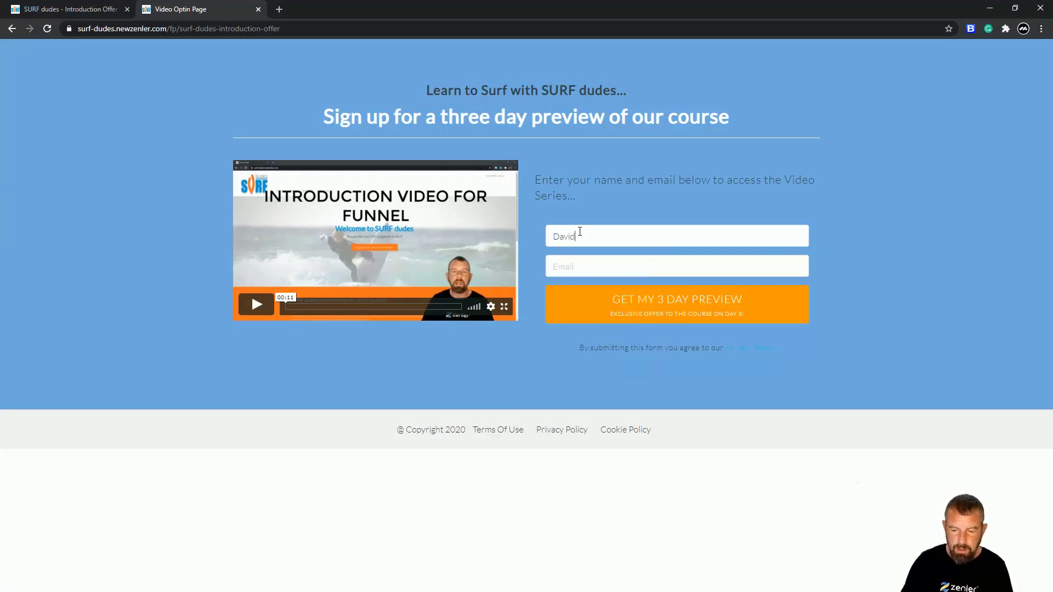
left_click(583, 262)
left_click(571, 286)
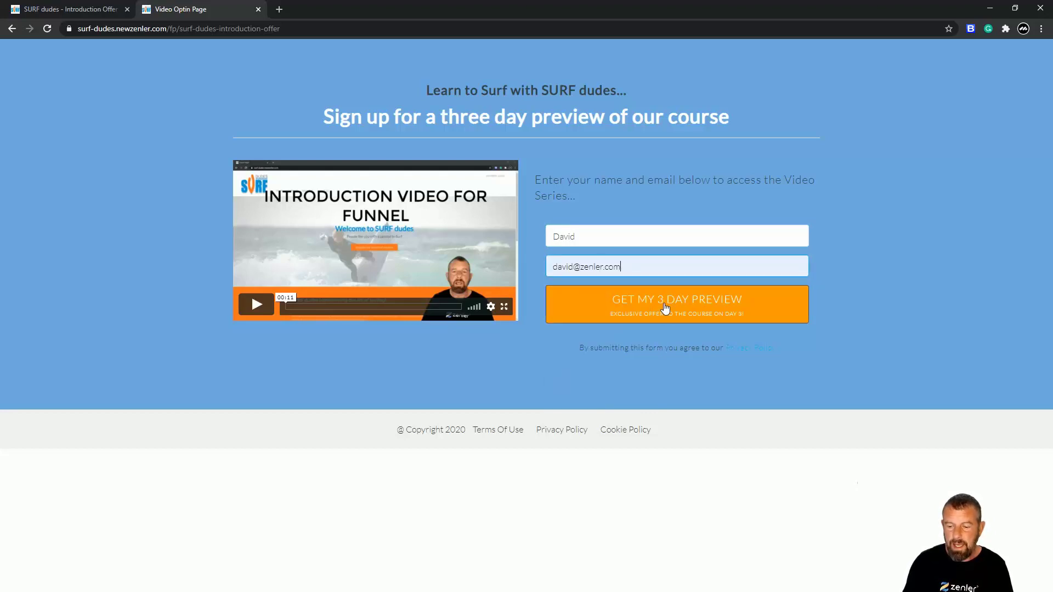
left_click(681, 306)
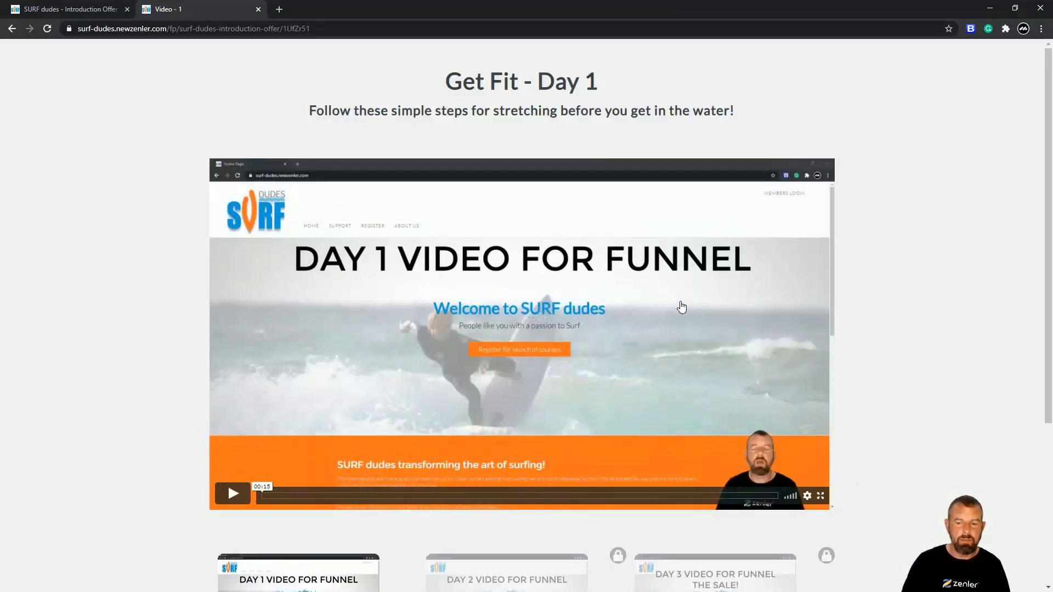
- Play and pause the Day 1 video, check the video thumbnails below it, and review the Day 1 page opened from its email
scroll(628, 226, "down", 3)
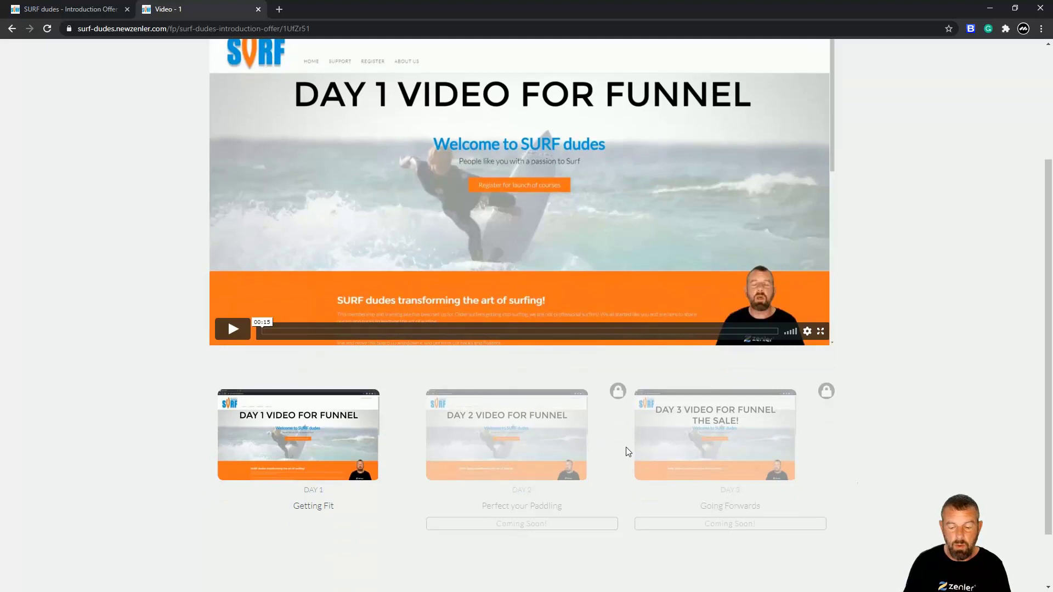
left_click(233, 330)
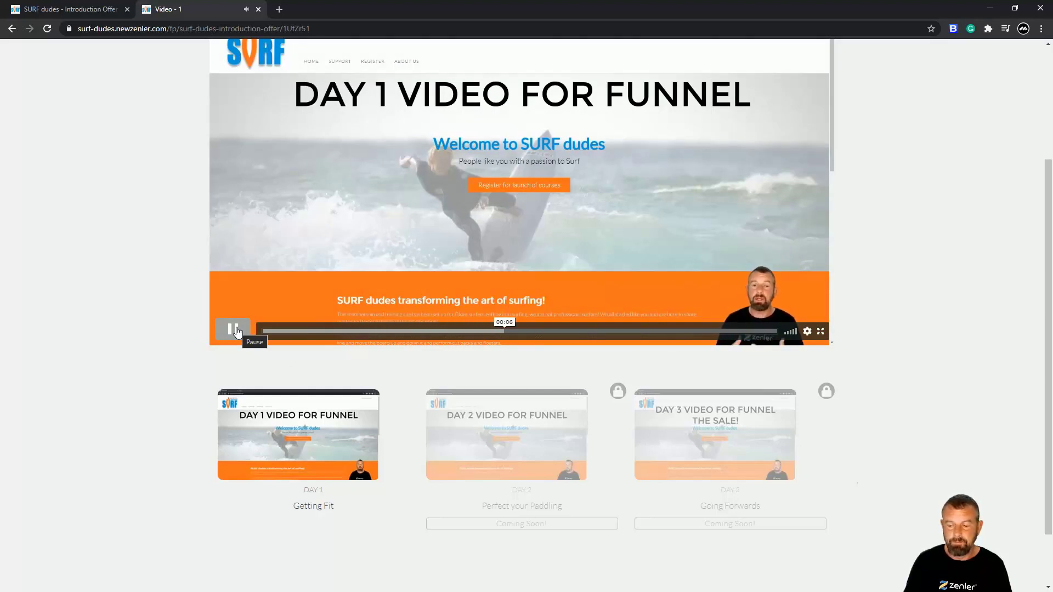
left_click(237, 332)
scroll(713, 384, "up", 3)
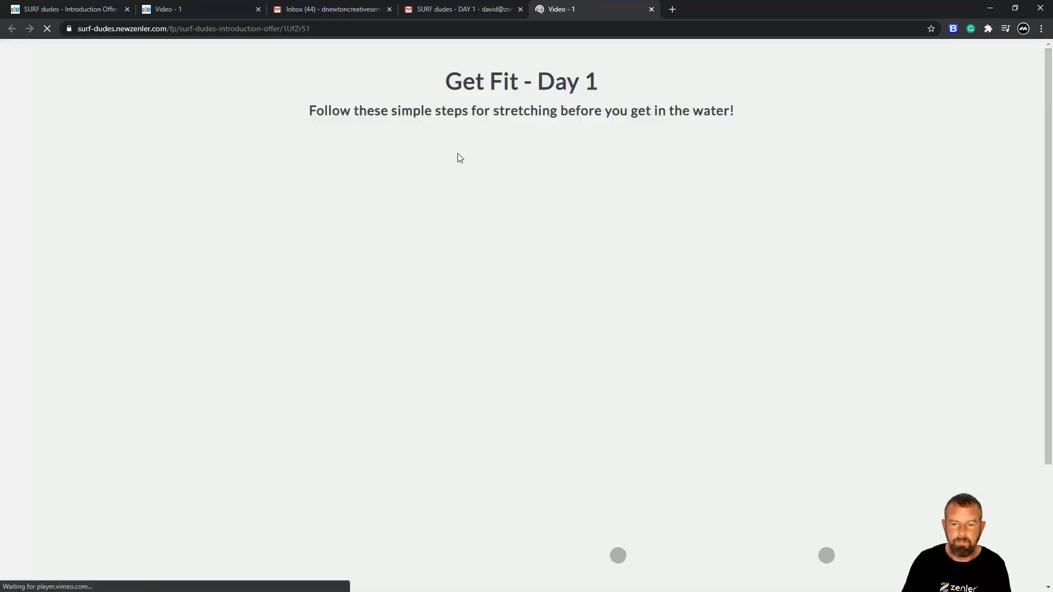
scroll(599, 269, "down", 2)
scroll(597, 267, "up", 2)
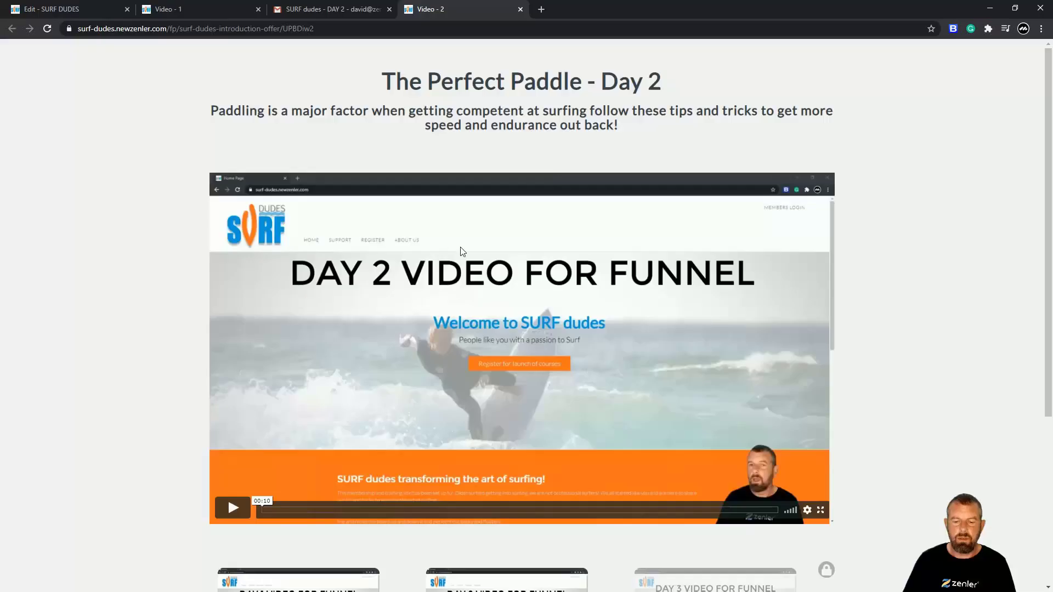
- Review the Day 2 video page, and switch to the Gmail inbox to open the Day 3 Special Offer email
scroll(459, 249, "down", 5)
scroll(459, 249, "up", 5)
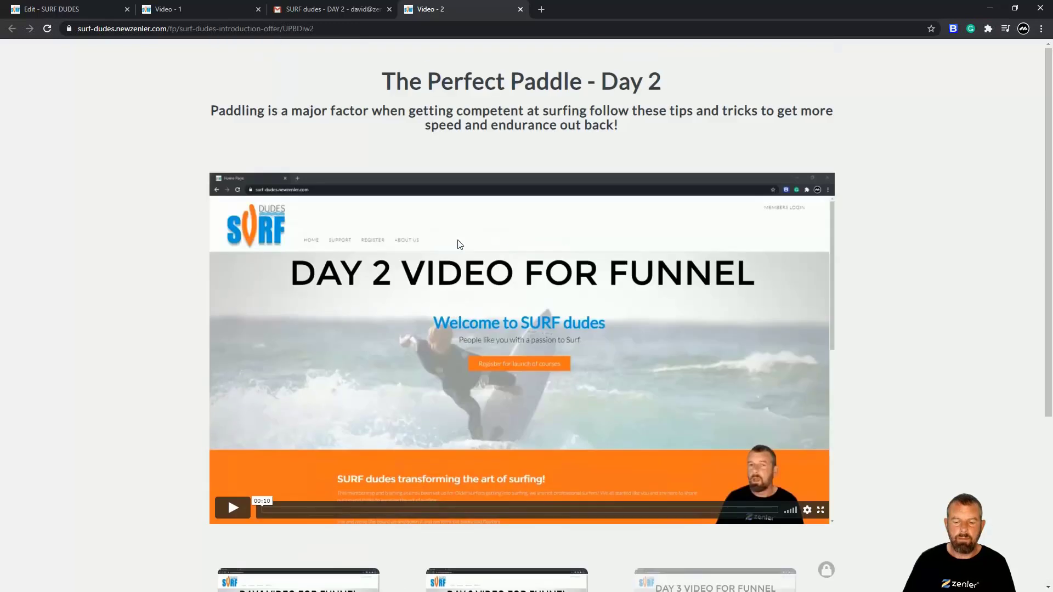
left_click(330, 9)
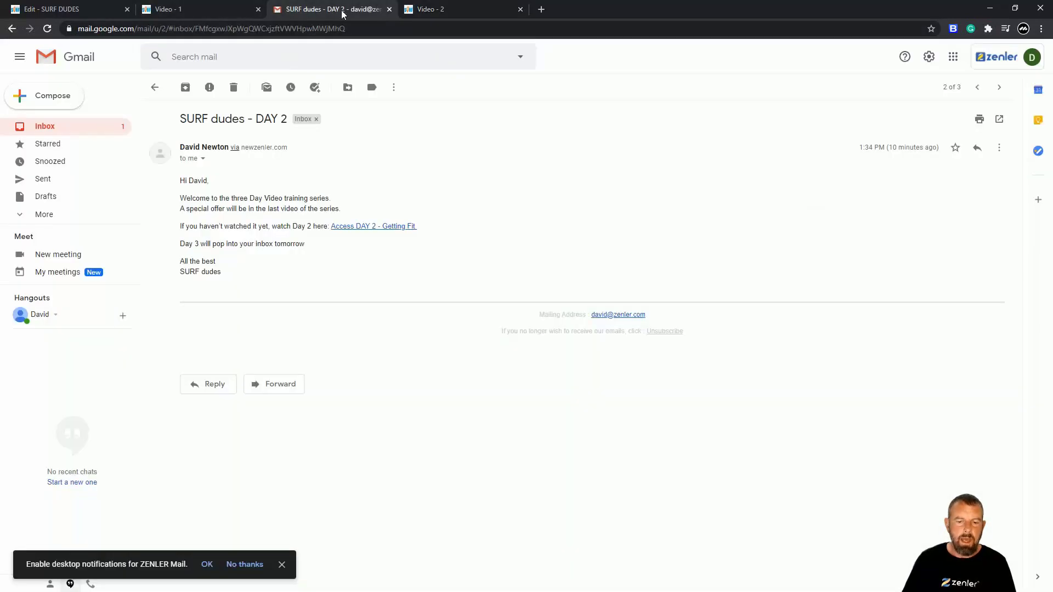
left_click(45, 126)
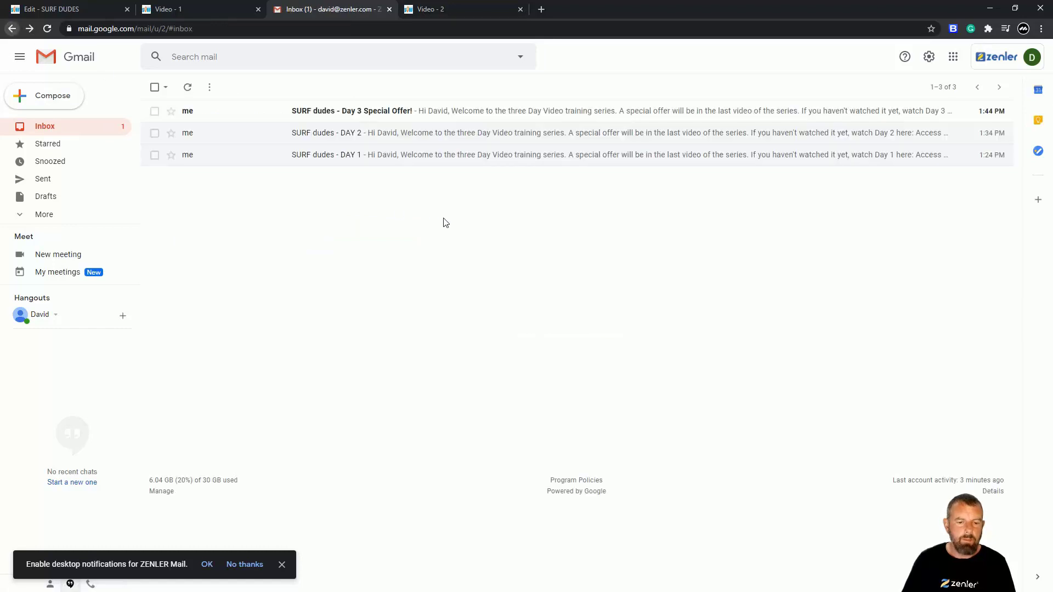
left_click(360, 115)
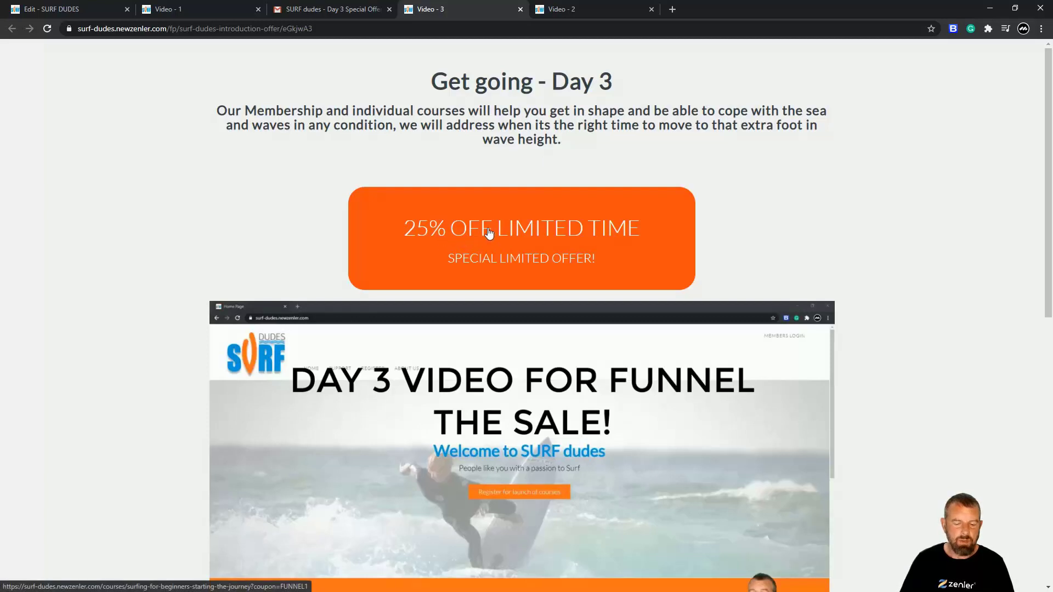
- Review the Day 3 page's countdown and video thumbnails, and follow its 25% OFF LIMITED TIME offer to the course page
scroll(737, 245, "down", 9)
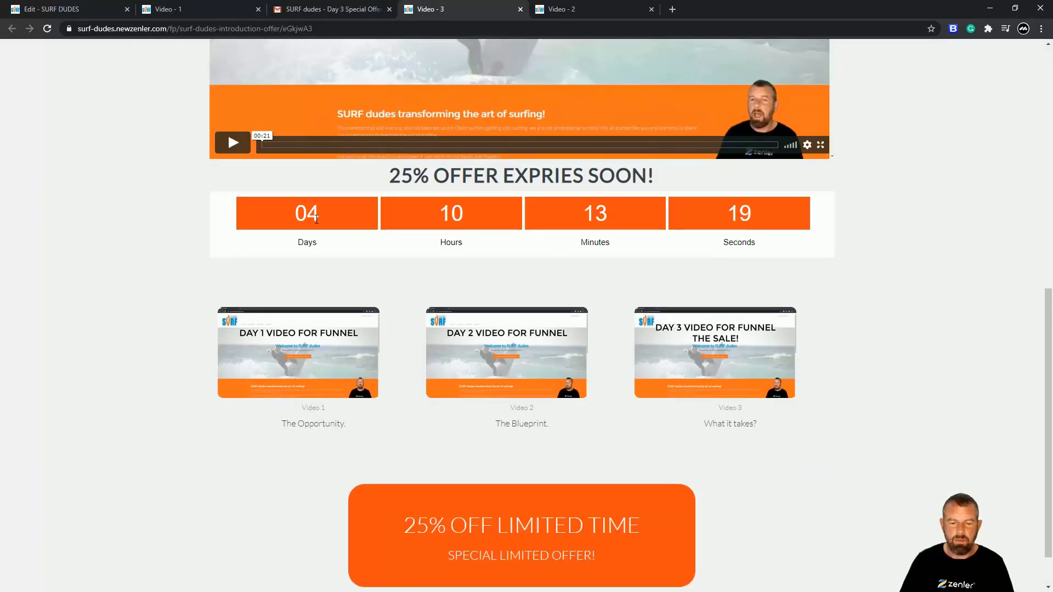
scroll(500, 472, "down", 1)
left_click(497, 475)
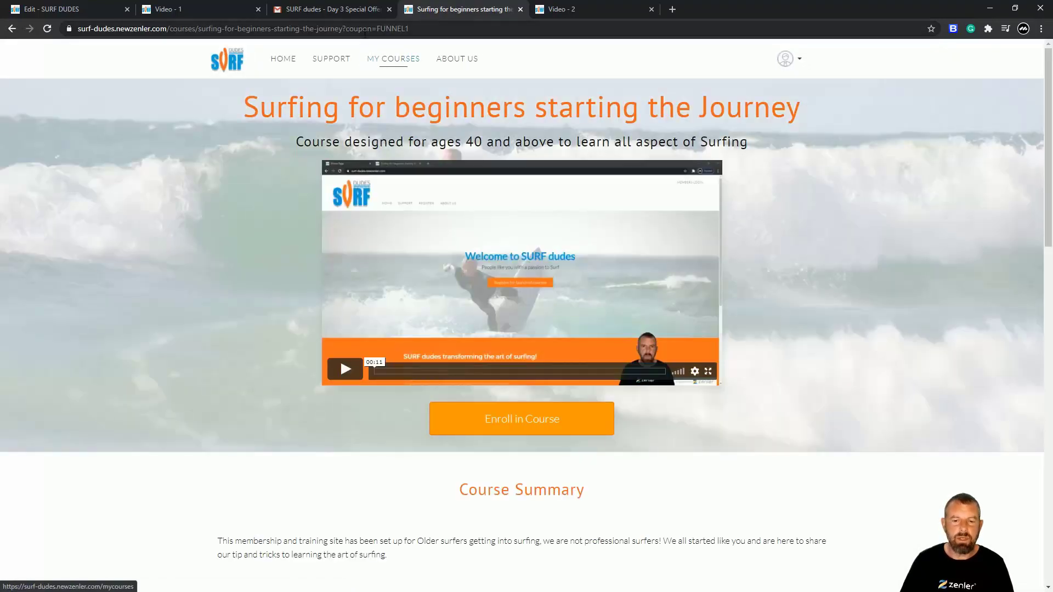
- Examine the coupon pricing on the Surfing for beginners course page and return to the Gmail inbox
scroll(528, 223, "down", 13)
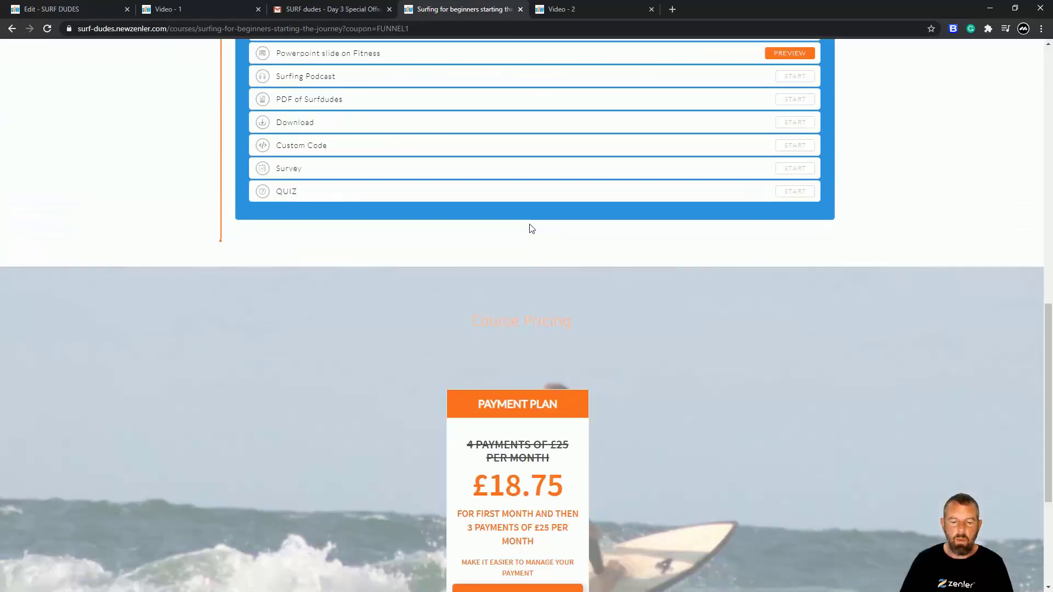
scroll(531, 228, "down", 3)
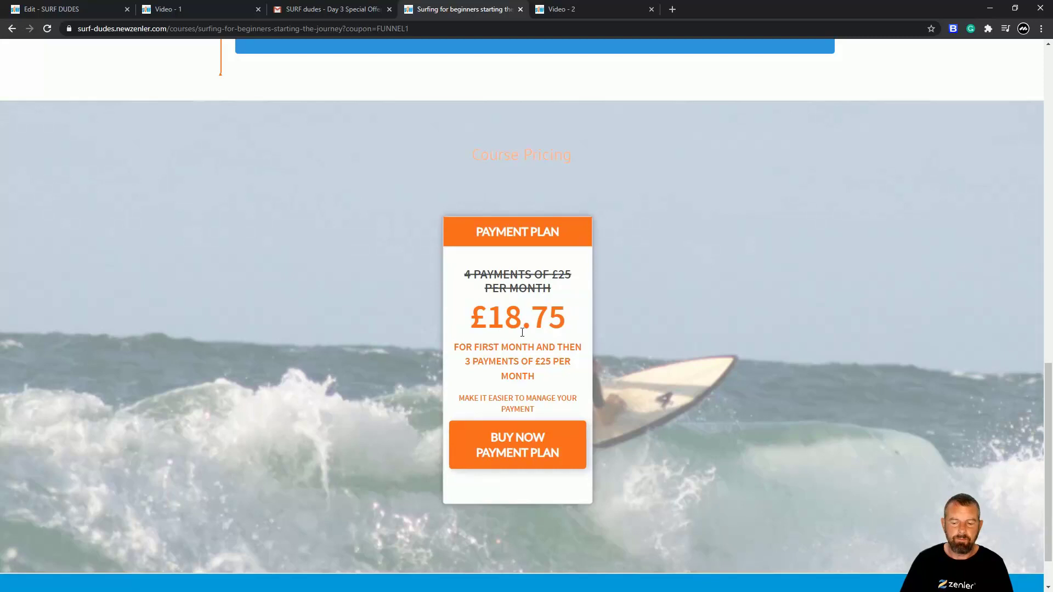
scroll(539, 314, "up", 16)
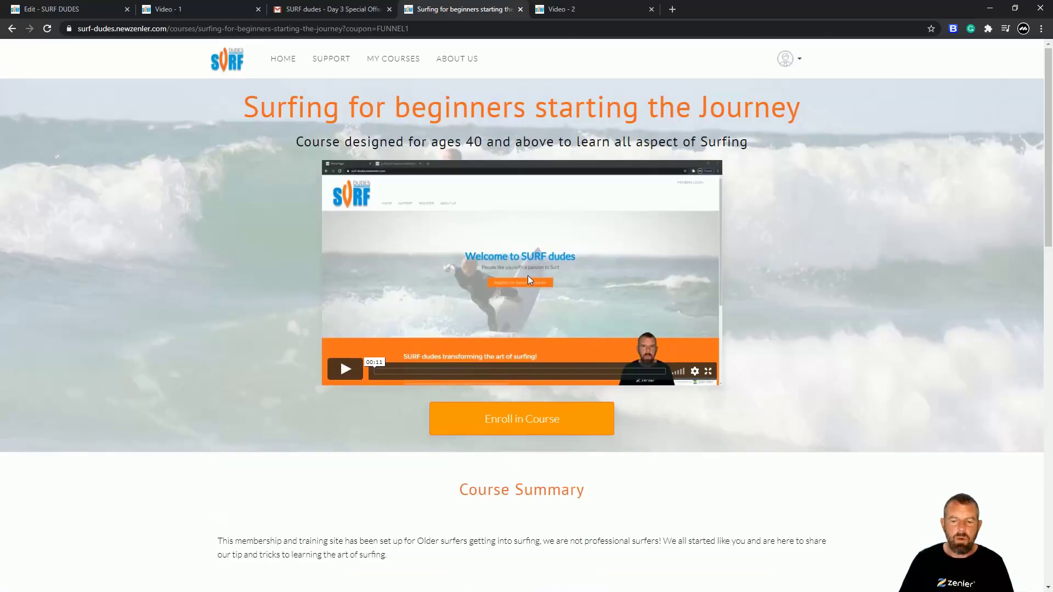
left_click(302, 11)
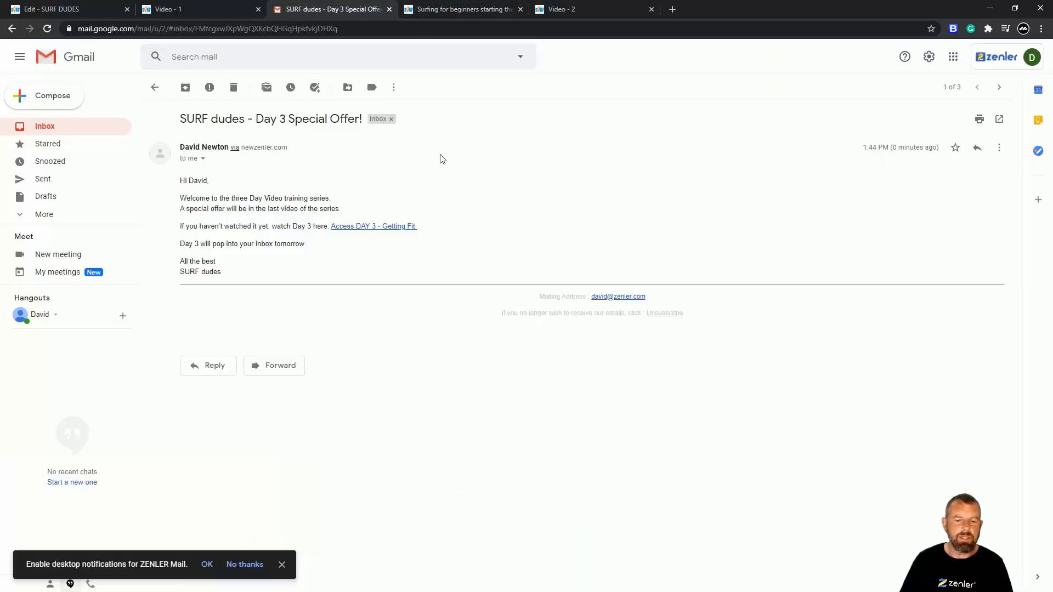
left_click(11, 28)
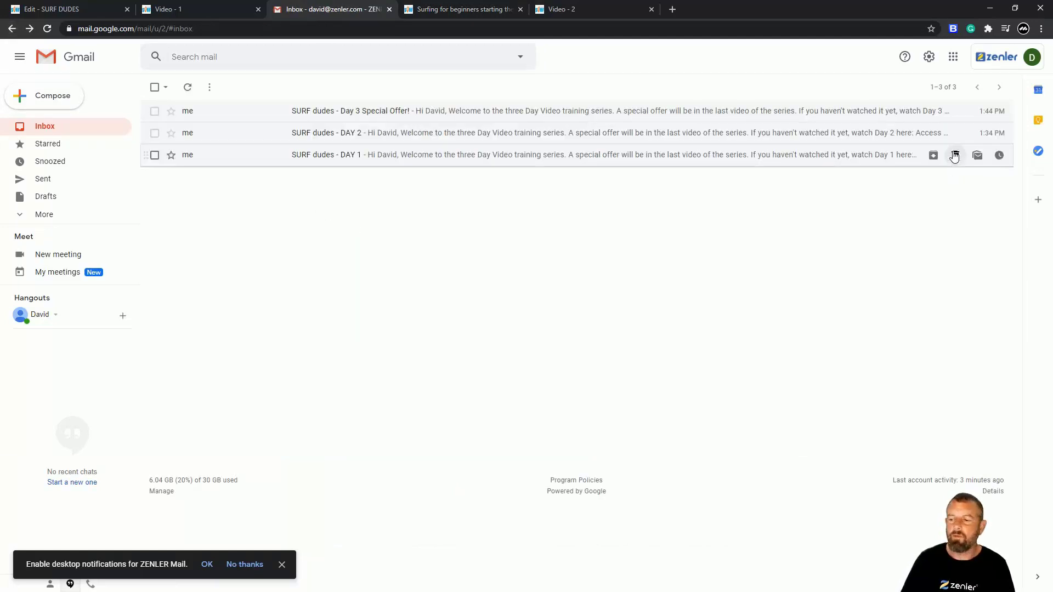
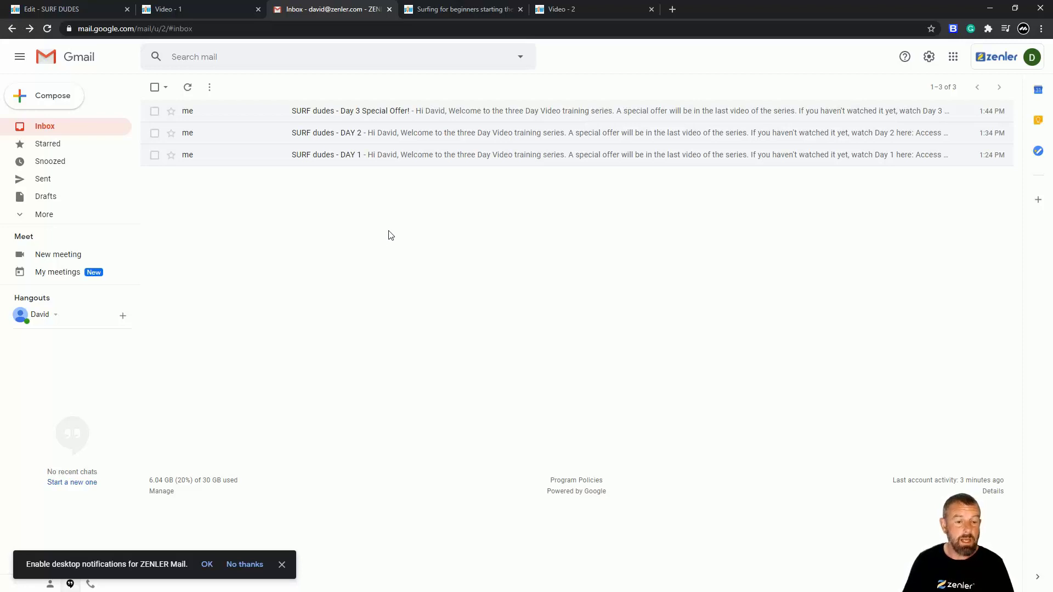
- Open the SURF dudes 25% OFF reminder email in Gmail, follow its Click Here link, and review the coupon course page
left_click(90, 9)
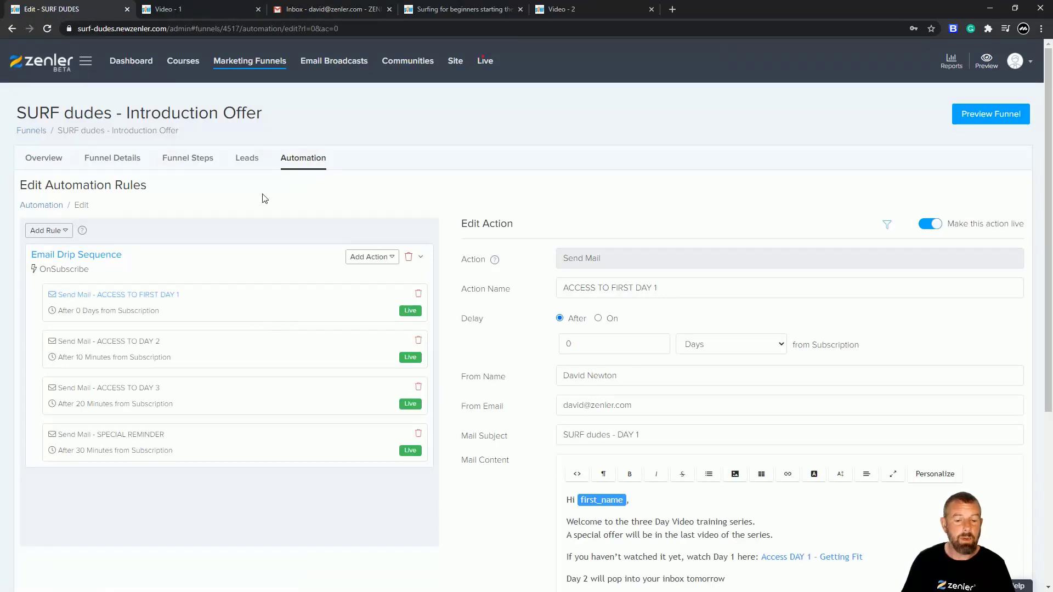
left_click(319, 10)
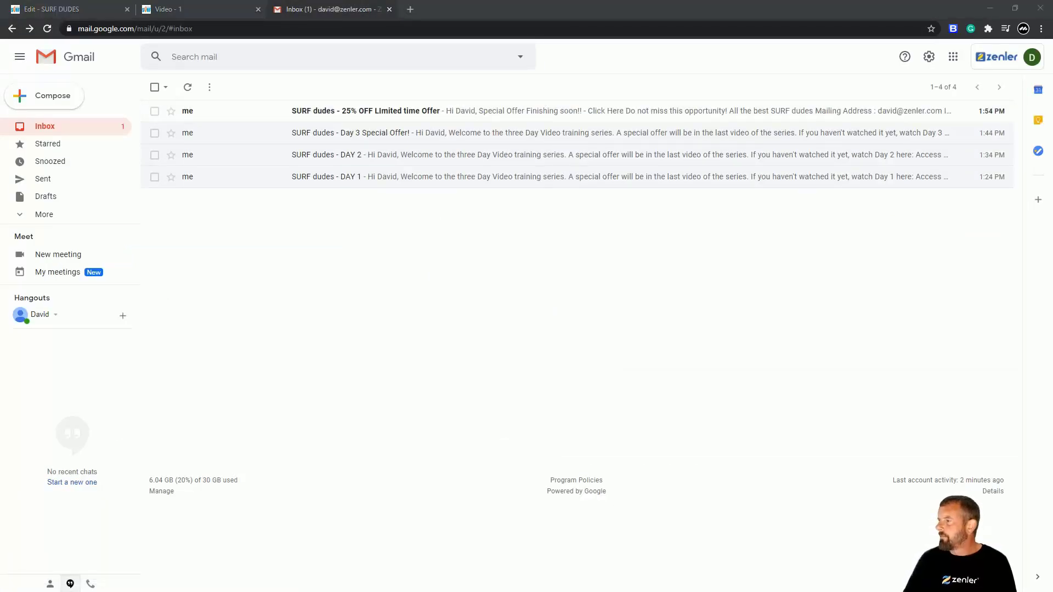
left_click(325, 113)
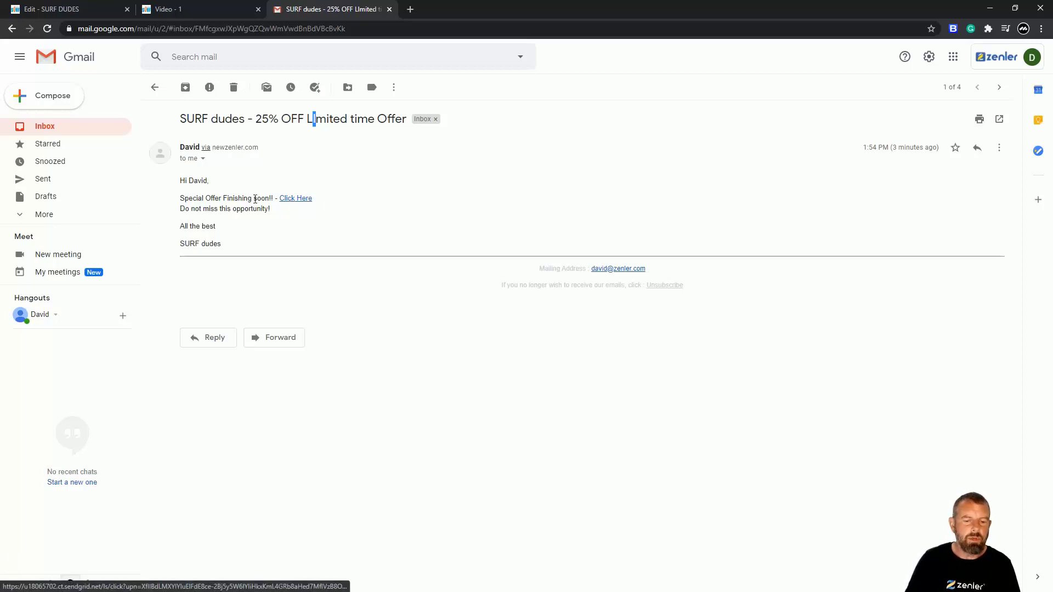
left_click(295, 200)
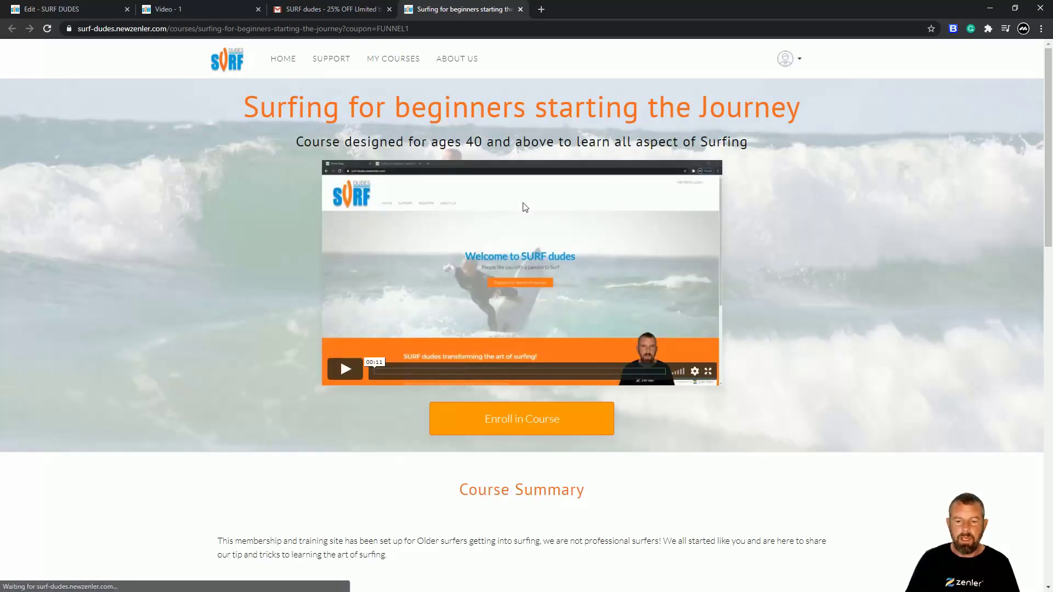
scroll(559, 281, "down", 15)
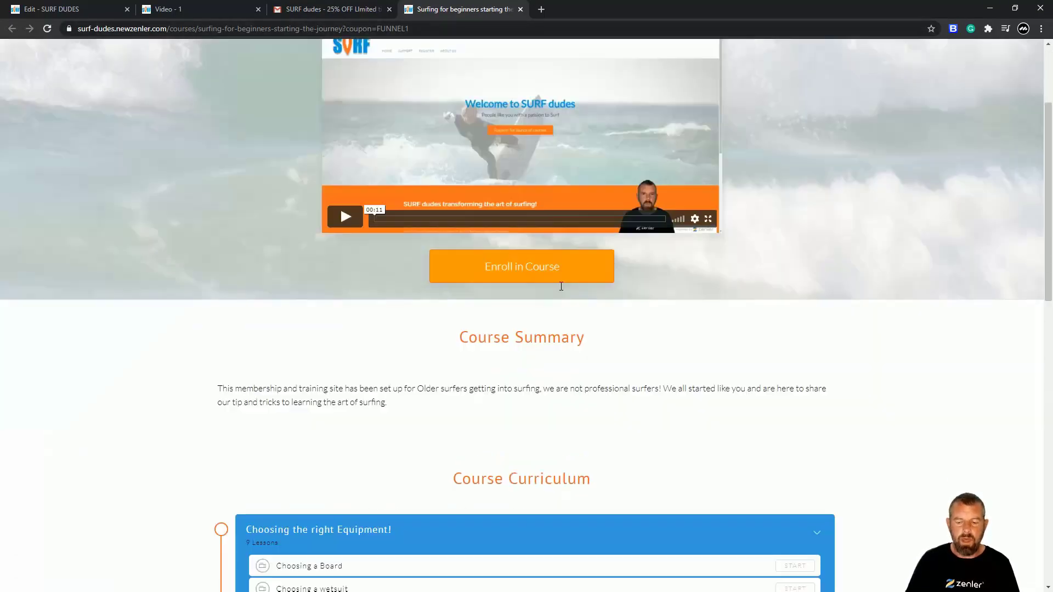
scroll(558, 280, "up", 7)
scroll(560, 274, "up", 10)
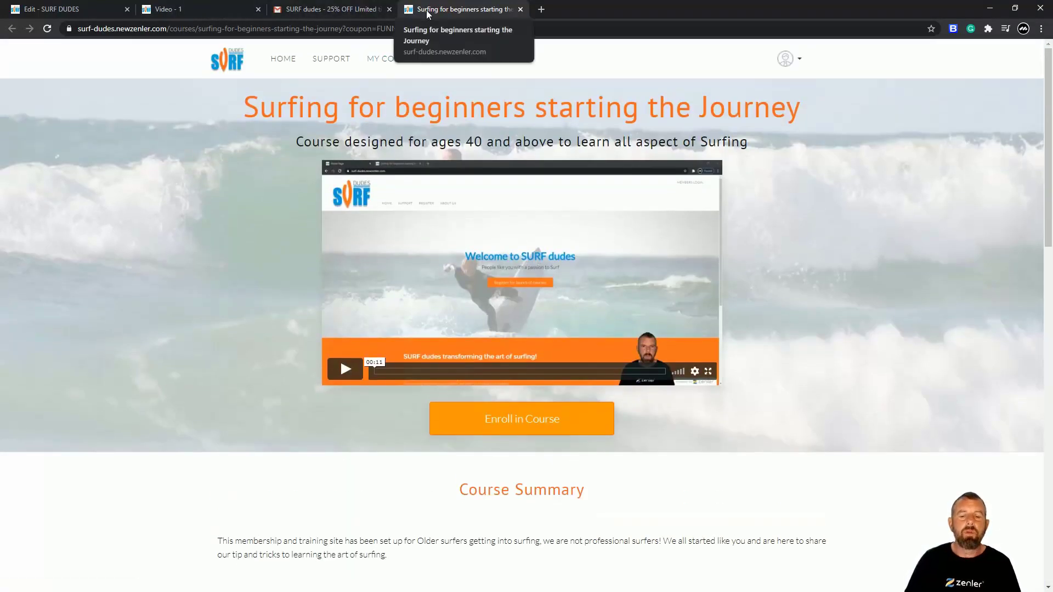
- Correct the SPECIAL REMINDER action's mail subject to "SURF dudes - 25% OFF Limited time Offer" in the funnel automation and save it
left_click(202, 11)
left_click(80, 9)
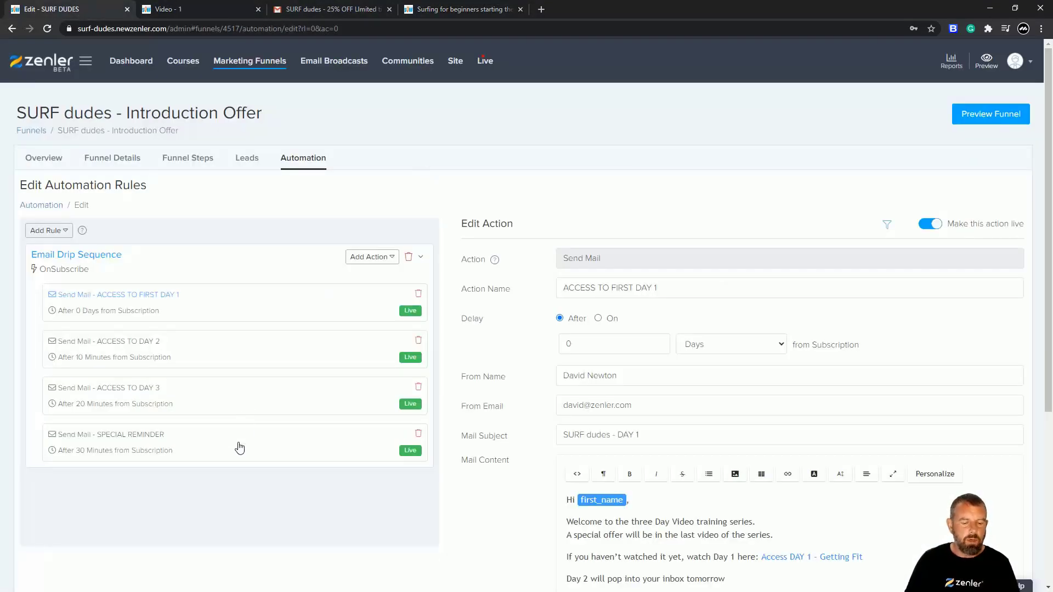
left_click(155, 438)
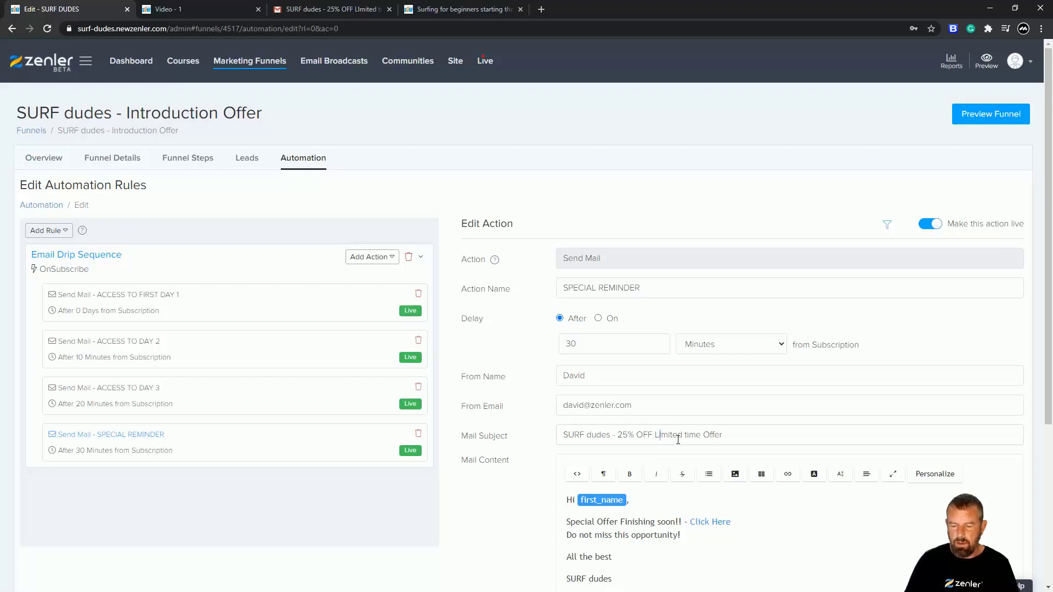
scroll(778, 505, "down", 5)
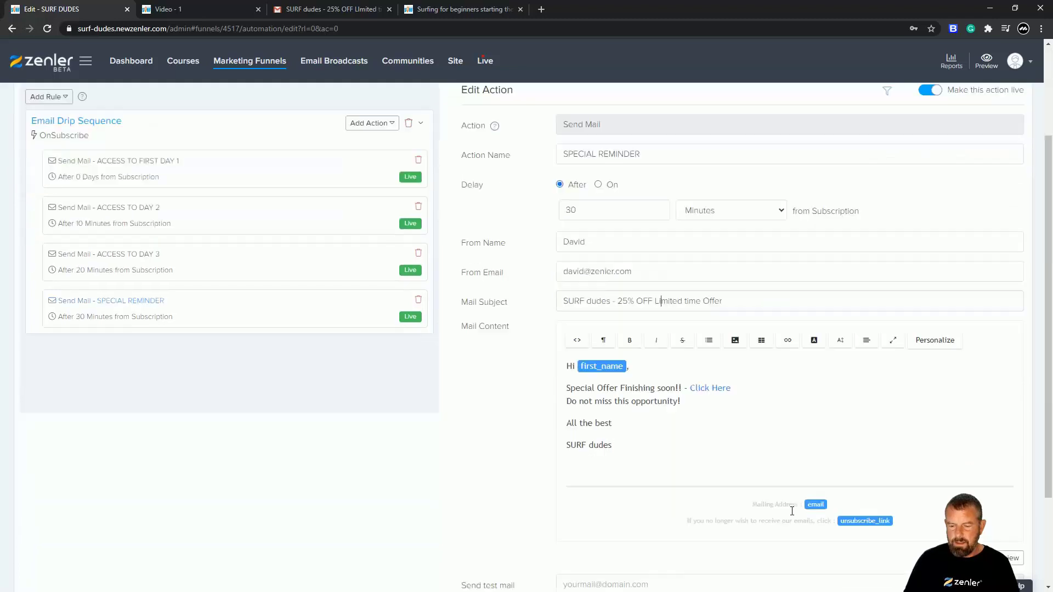
left_click(969, 486)
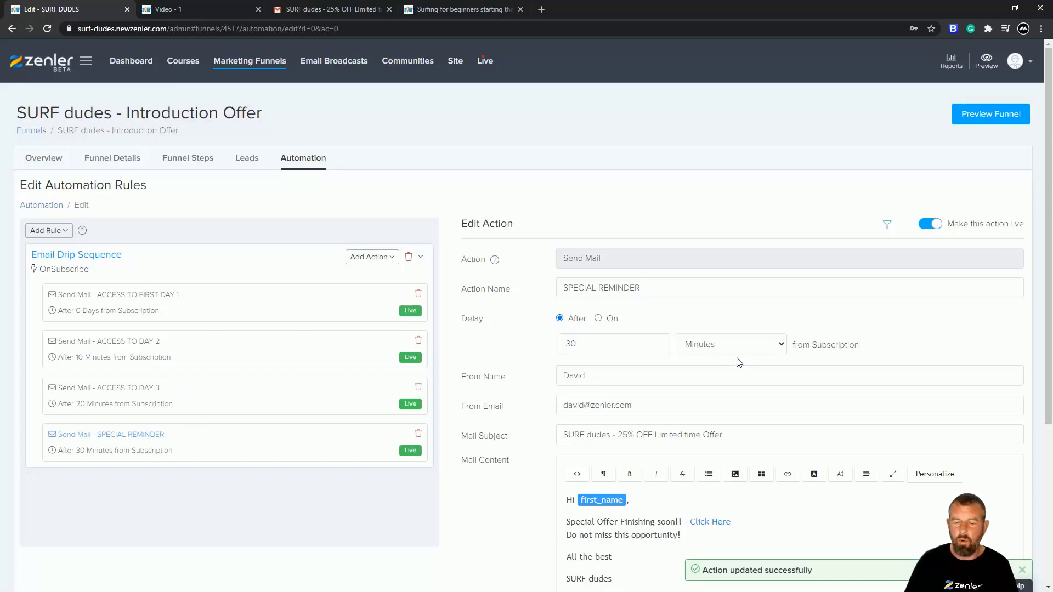
- Set the SPECIAL REMINDER email's delay to 3 days from subscription and save it without applying the change to existing leads
double_click(571, 343)
type("3")
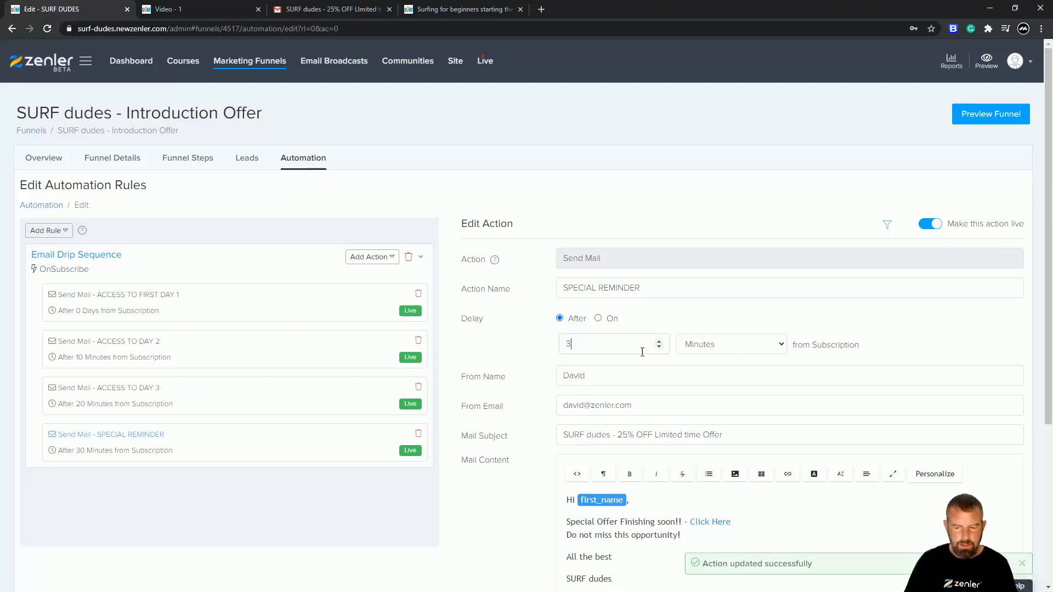
left_click(756, 345)
left_click(700, 382)
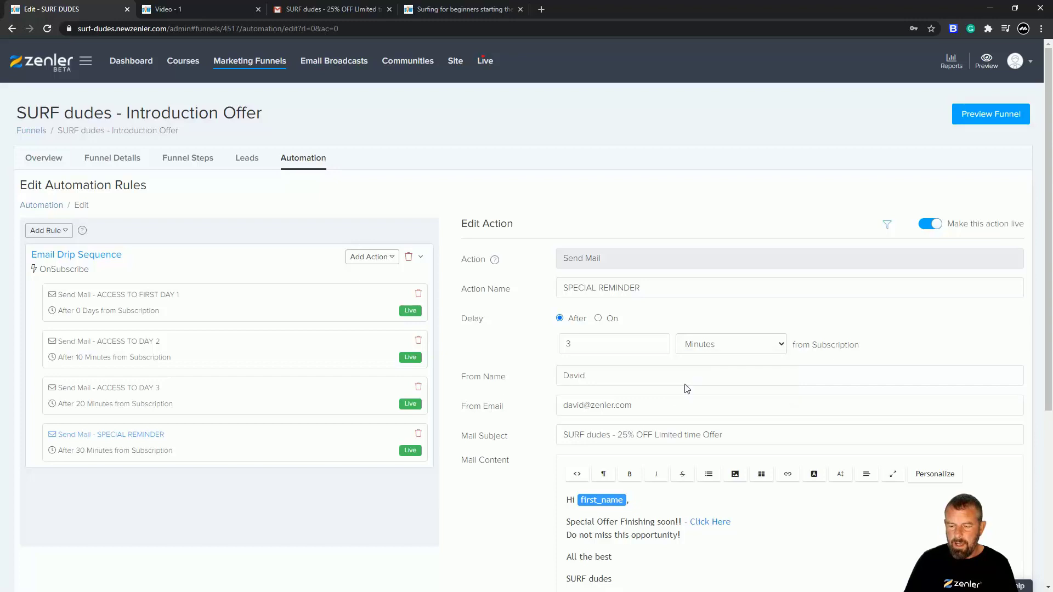
scroll(728, 480, "down", 4)
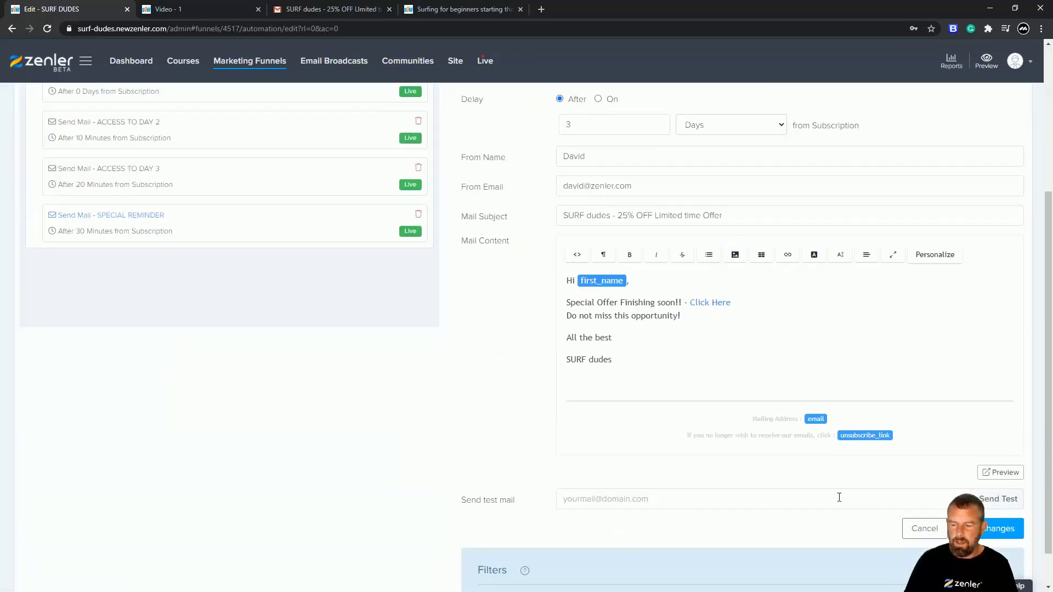
left_click(987, 529)
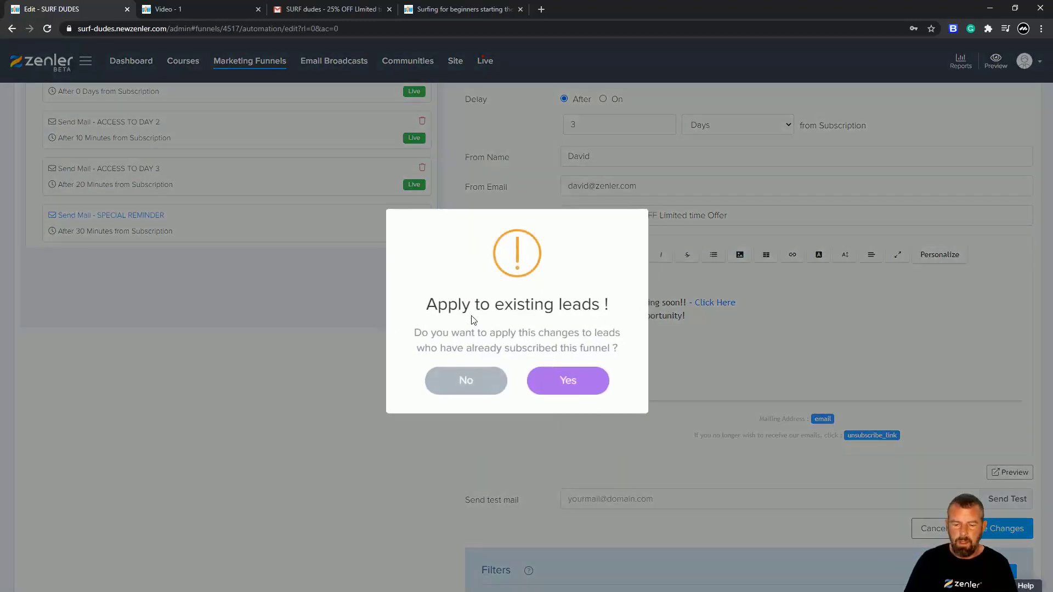
left_click(462, 386)
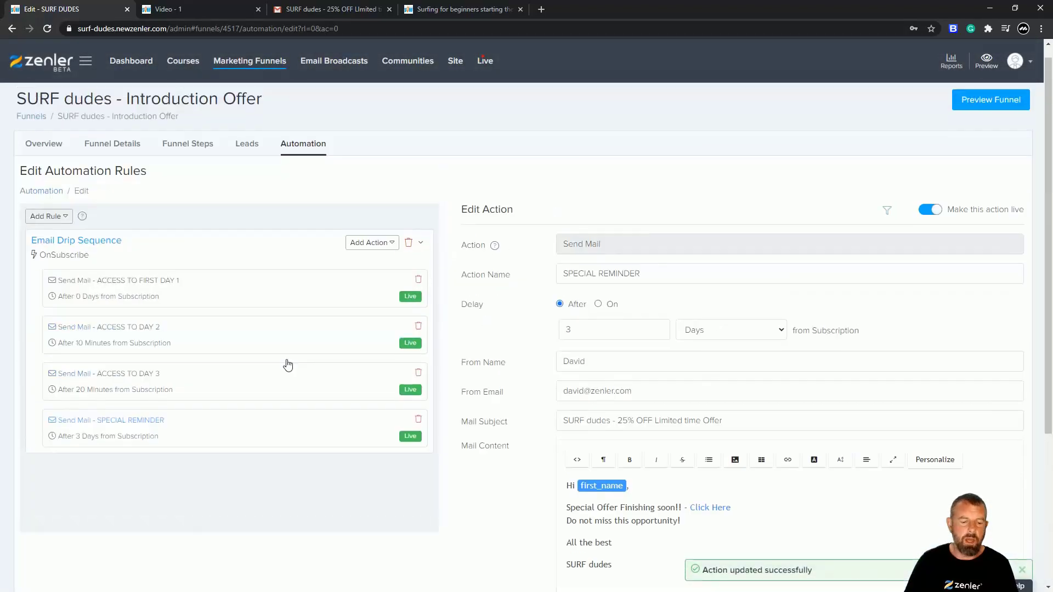
- Set the ACCESS TO DAY 3 email's delay to 2 days and save it without applying the change to existing leads
left_click(152, 378)
double_click(573, 330)
type("2")
left_click(725, 334)
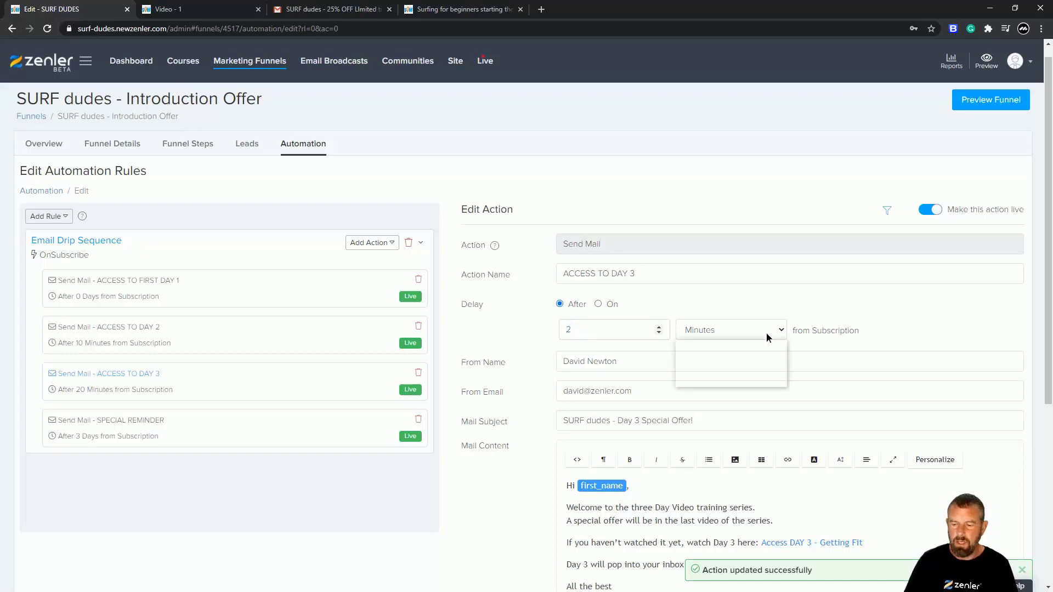
left_click(712, 368)
scroll(733, 390, "down", 4)
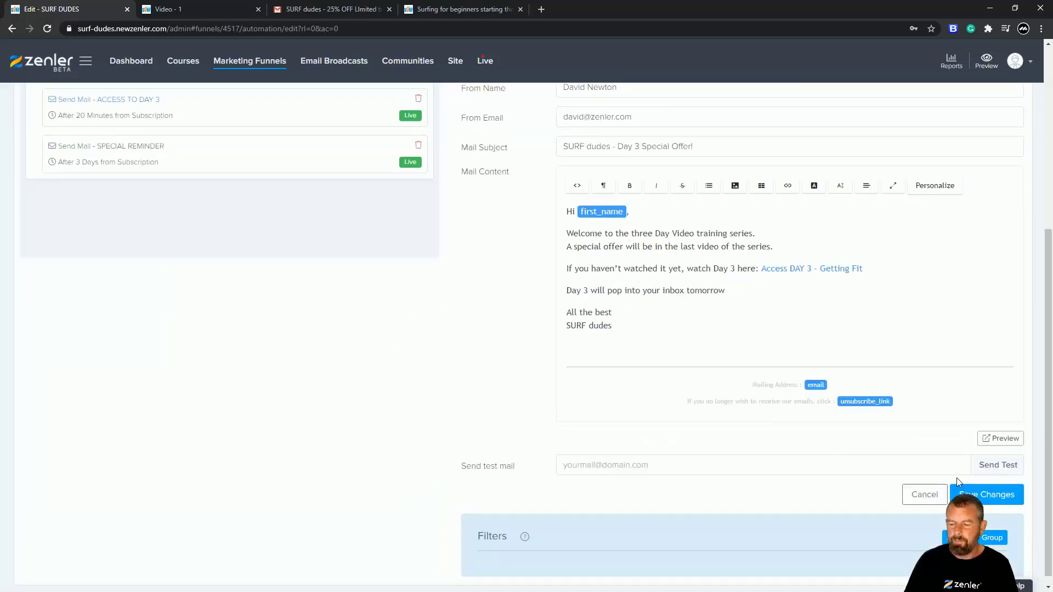
left_click(992, 495)
left_click(465, 384)
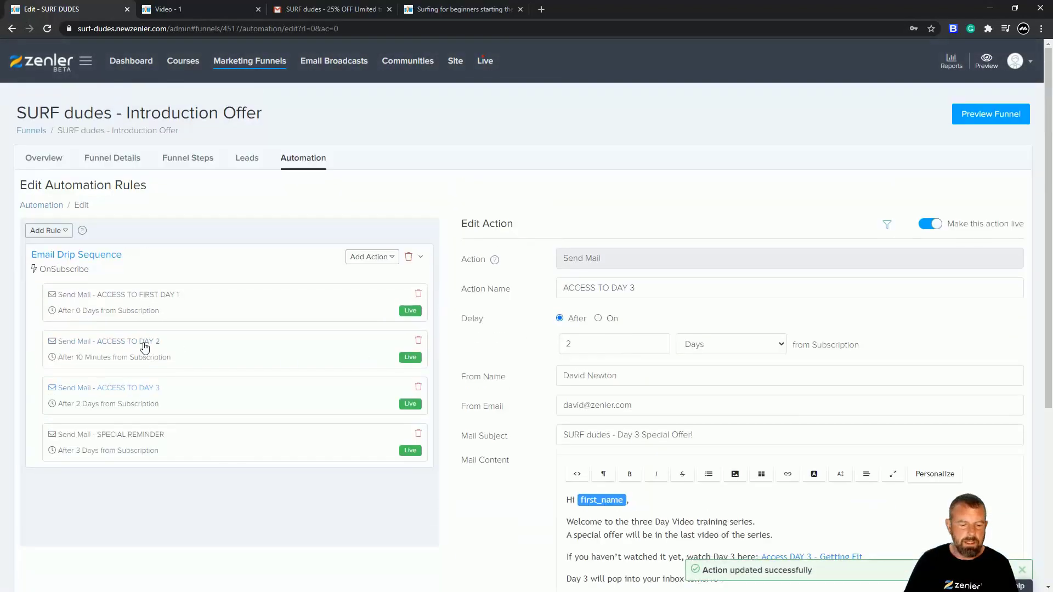
- Set the ACCESS TO DAY 2 email's delay to 1 day and save it without applying the change to existing leads
left_click(145, 346)
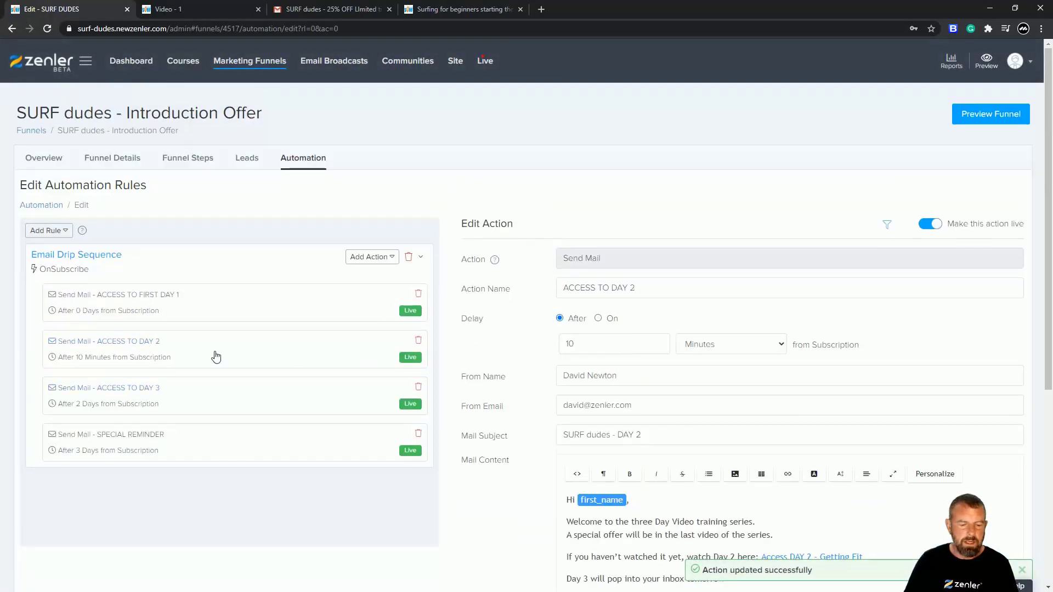
double_click(616, 344)
type("2")
key("BackSpace")
type("1")
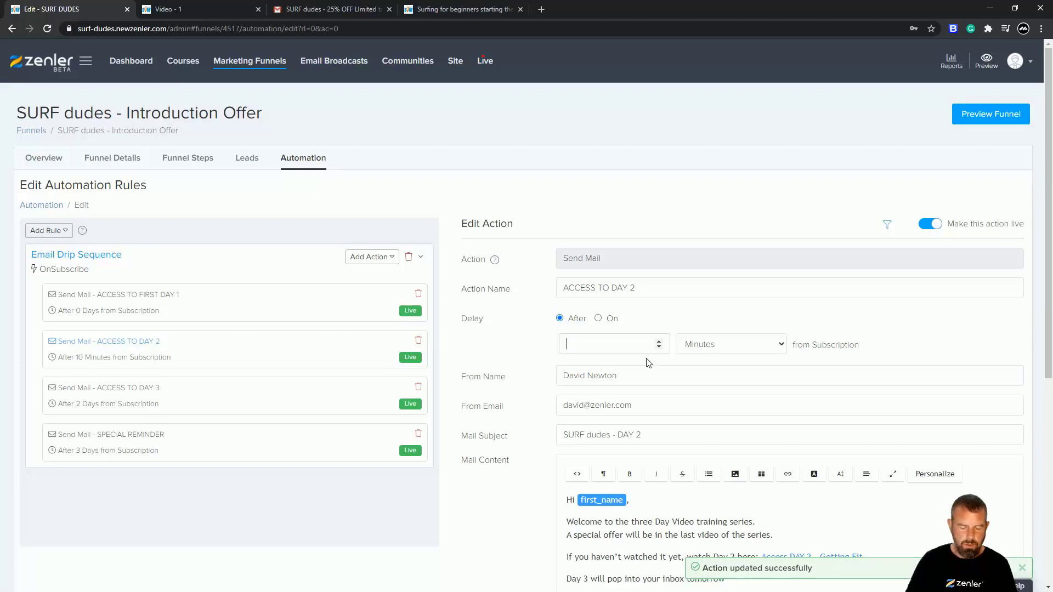
left_click(761, 347)
left_click(698, 383)
scroll(629, 389, "down", 5)
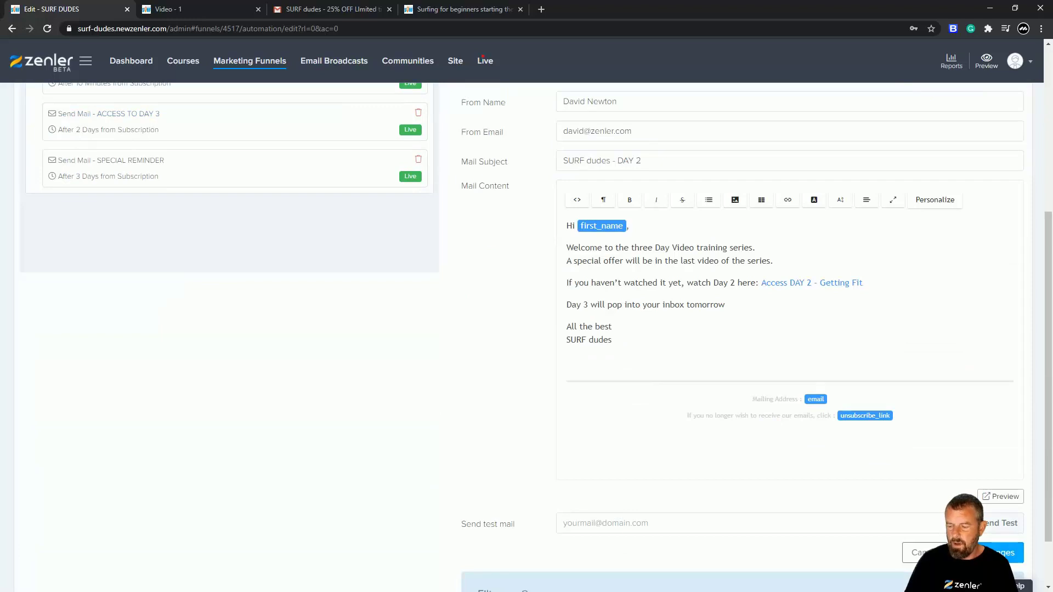
left_click(1004, 552)
left_click(467, 381)
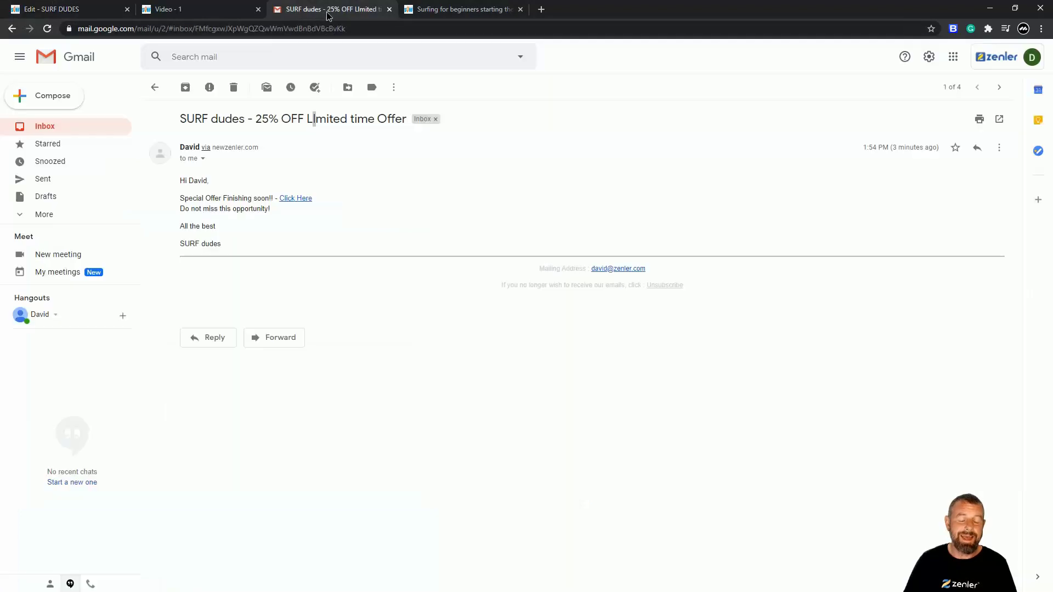
- Review the four SURF dudes funnel emails in the Gmail inbox and the Get Fit - Day 1 video page
left_click(327, 12)
left_click(52, 131)
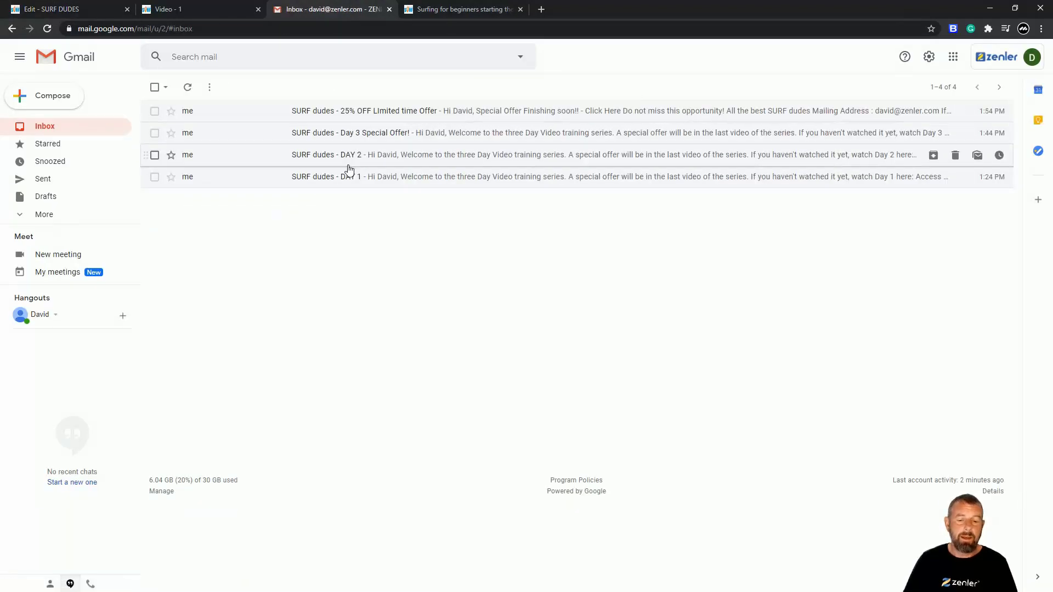
left_click(219, 14)
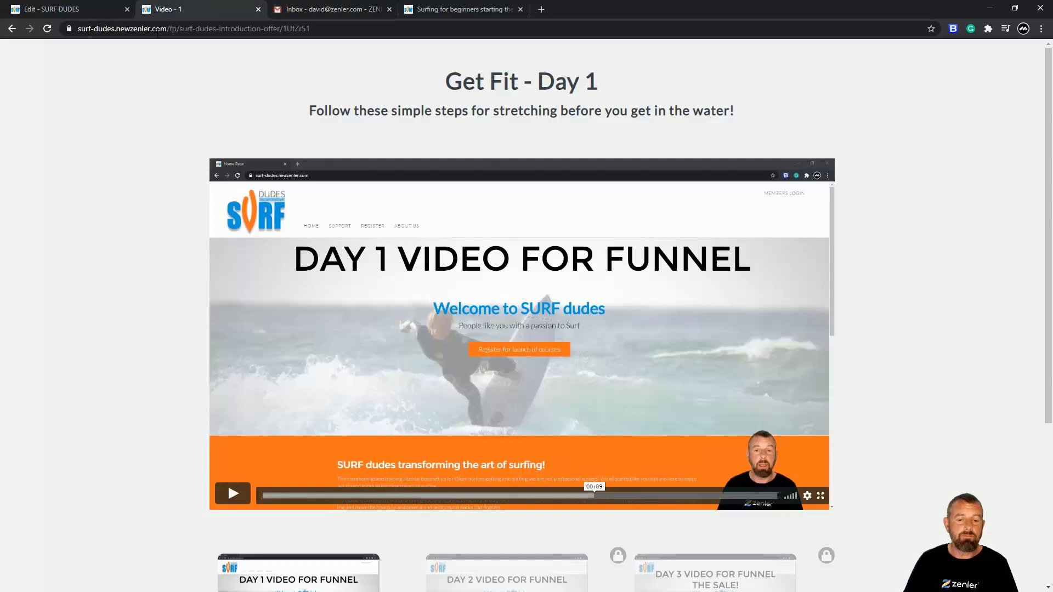
- View the Introduction Offer funnel's leads, check the subscriber's email and role, and open the subscriber's profile
left_click(69, 10)
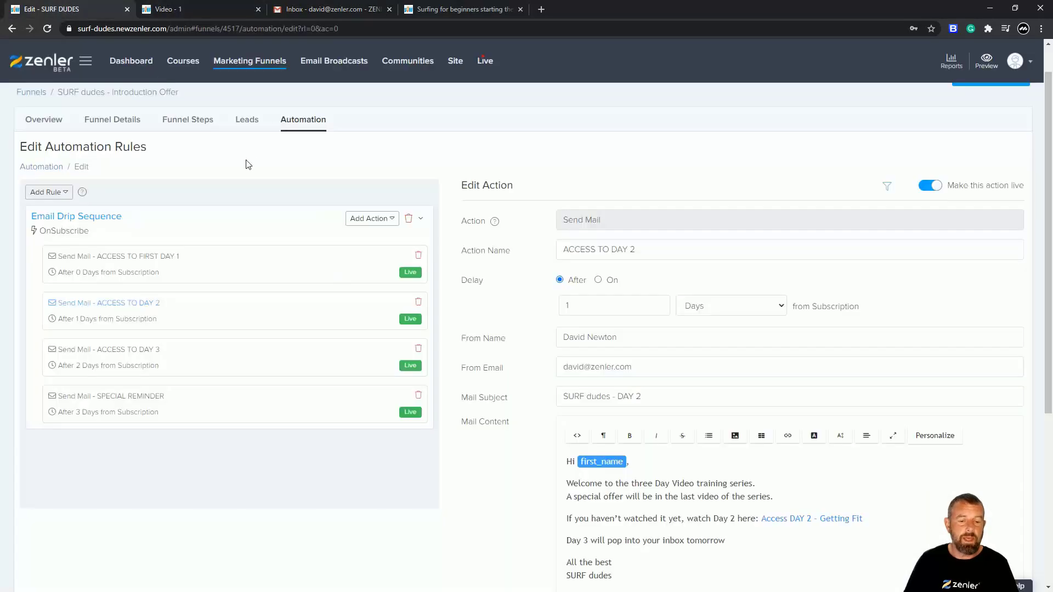
left_click(248, 119)
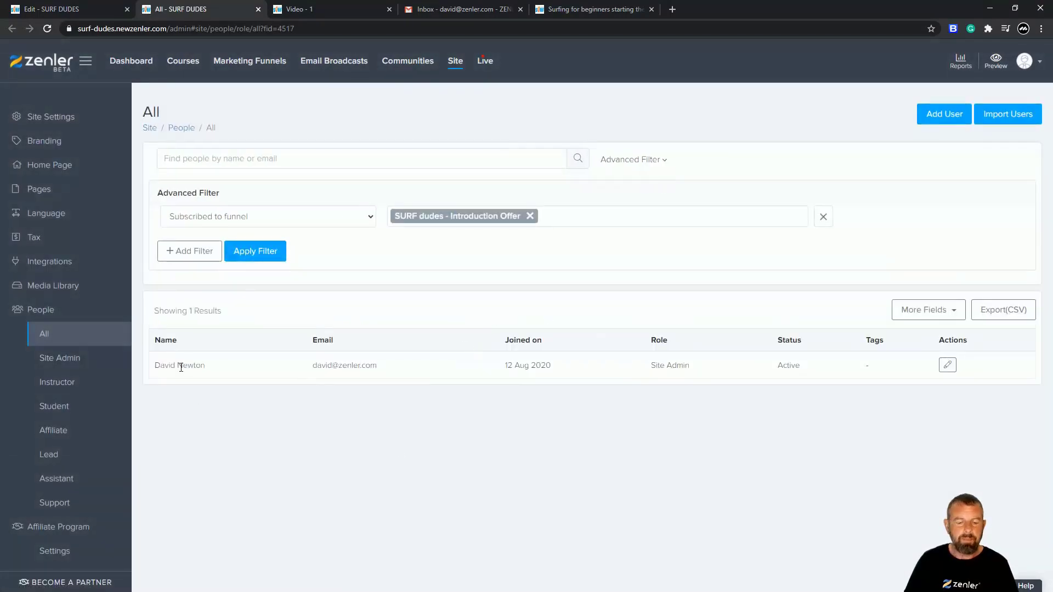
triple_click(371, 366)
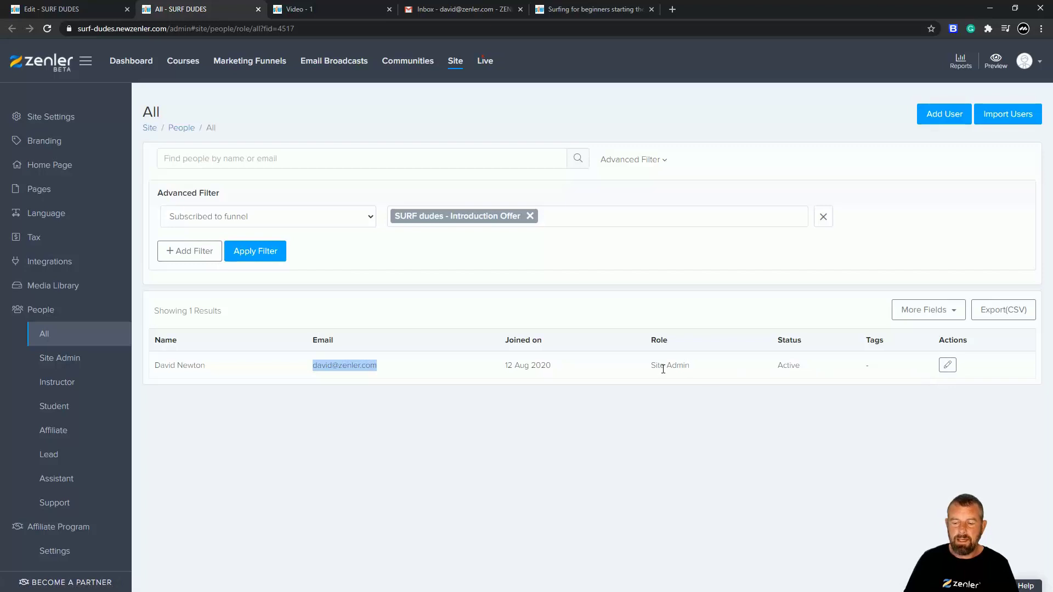
left_click_drag(650, 372, 698, 368)
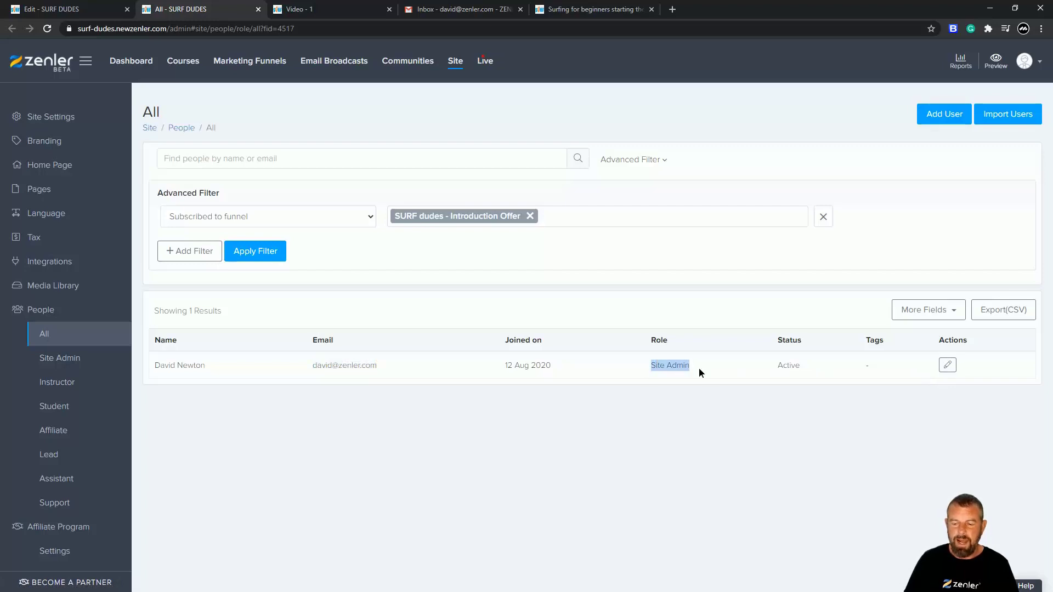
left_click(684, 419)
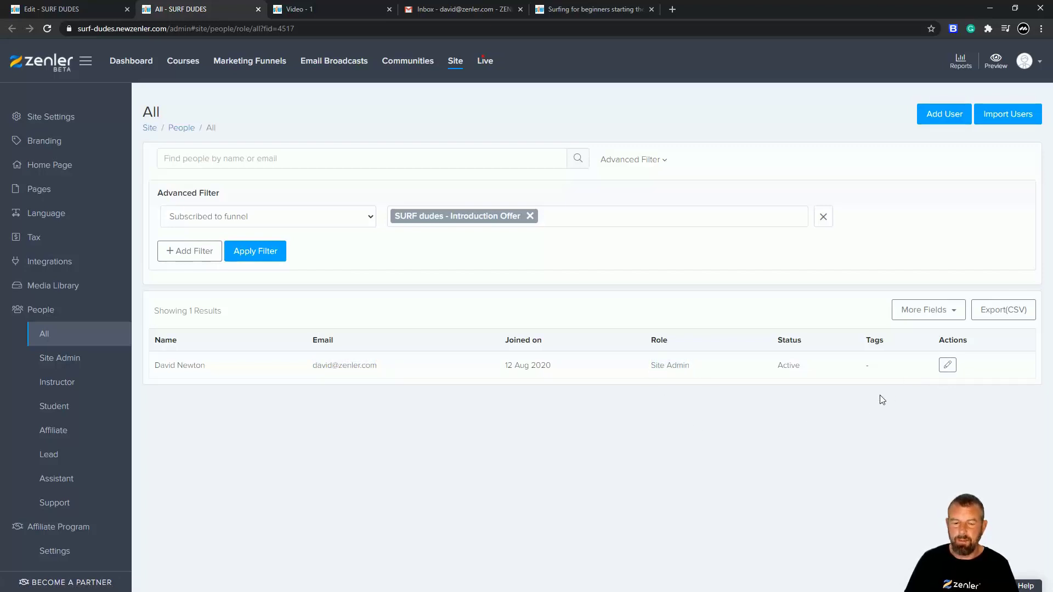
left_click(946, 365)
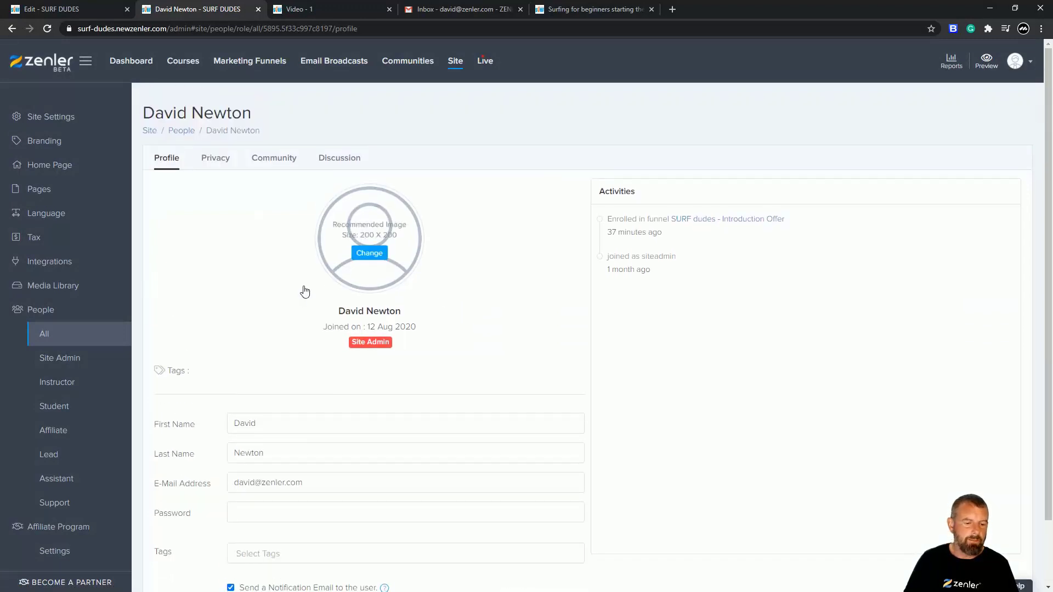
- Examine the Introduction Offer funnel's overview and the course overview, and list the site's people with the Lead role
left_click(240, 64)
left_click(476, 331)
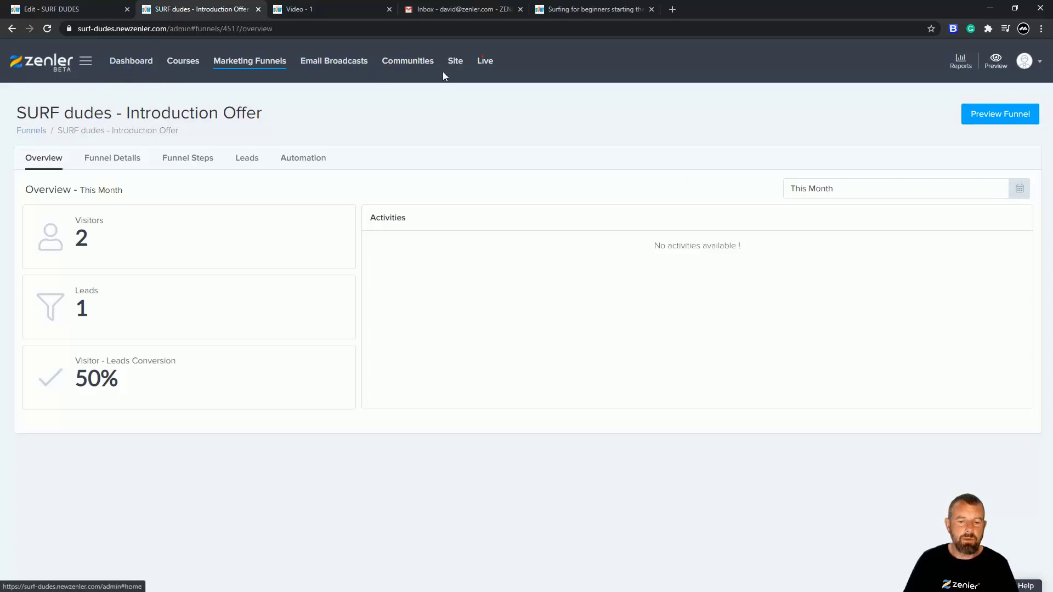
left_click(182, 67)
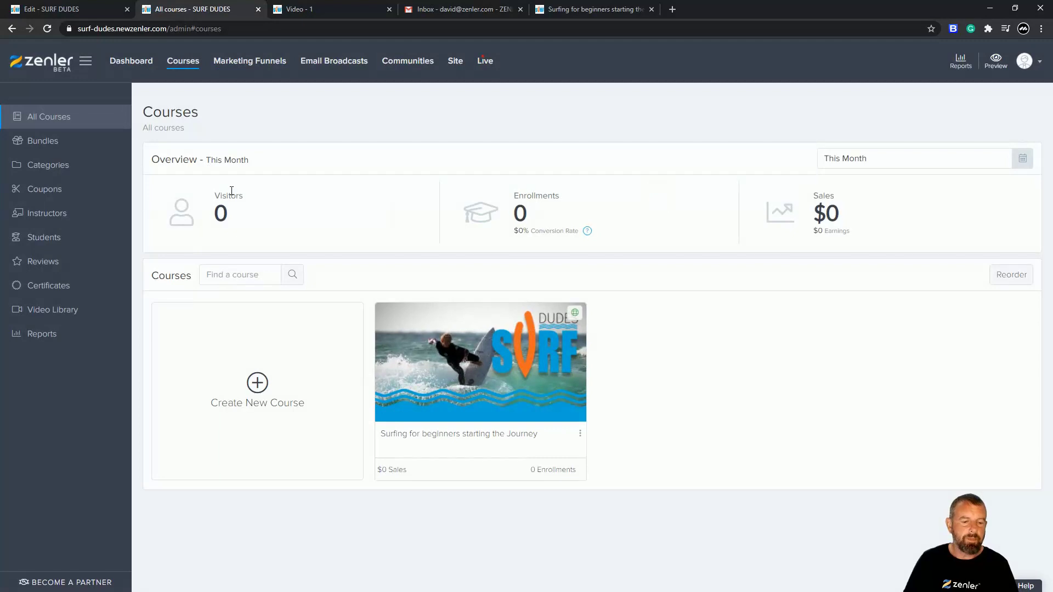
left_click(453, 62)
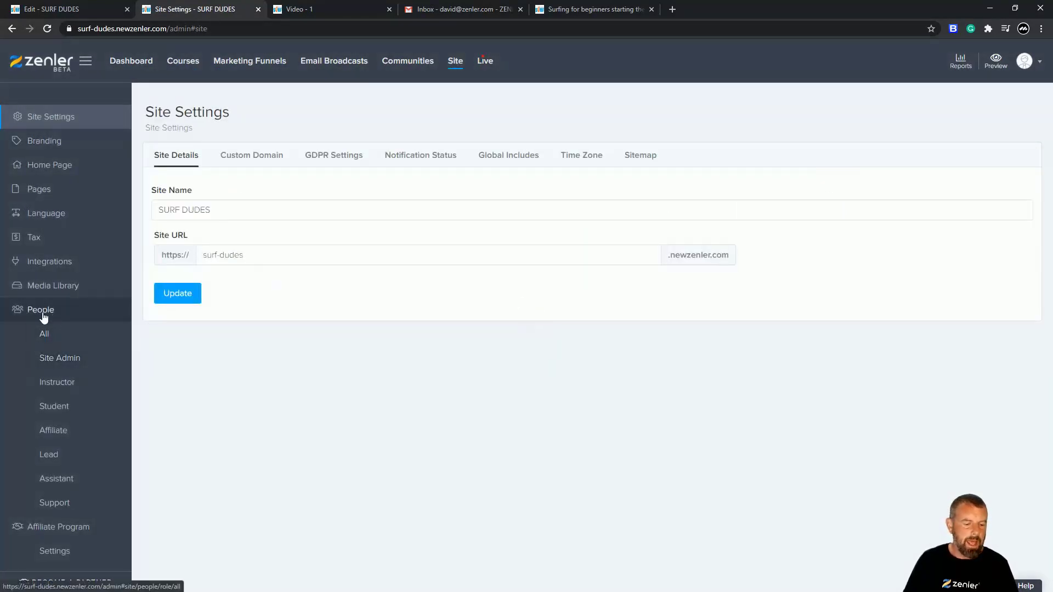
left_click(55, 455)
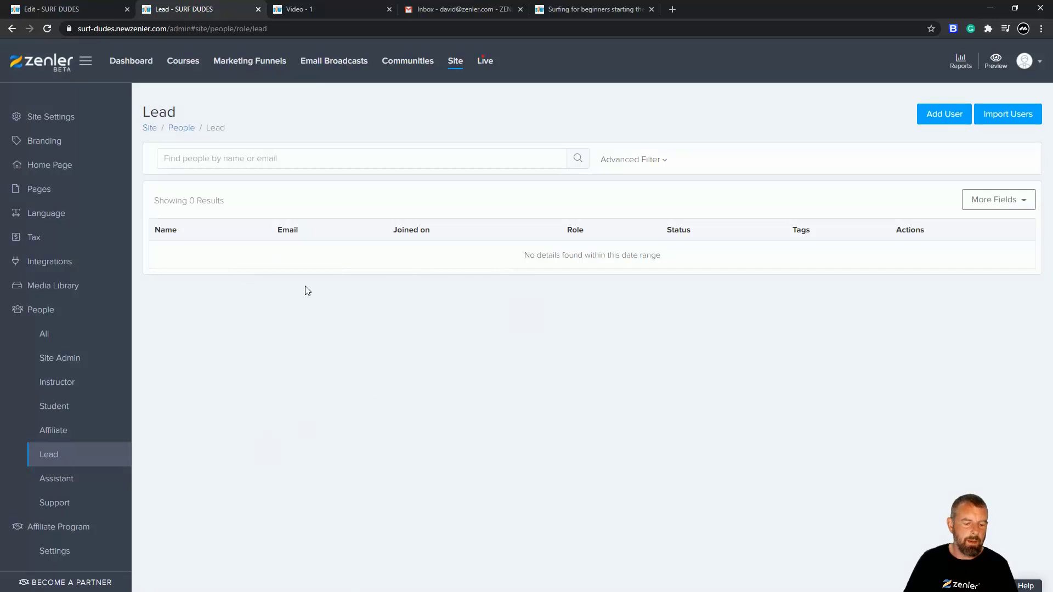
- List all of the site's people, and check the mailing address footers of the 25% OFF and DAY 1 emails in Gmail
left_click(54, 334)
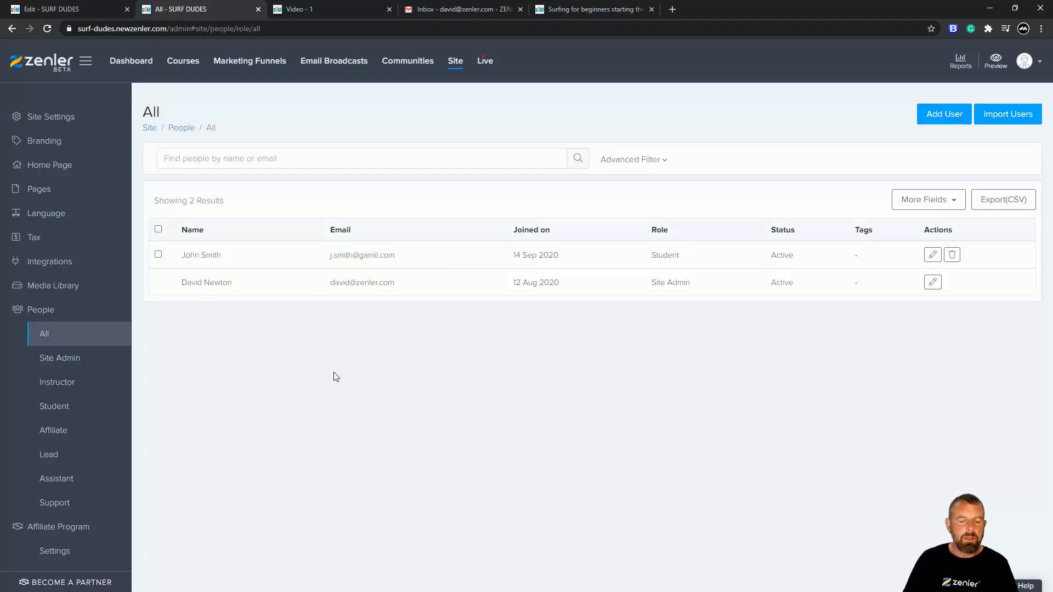
left_click(83, 9)
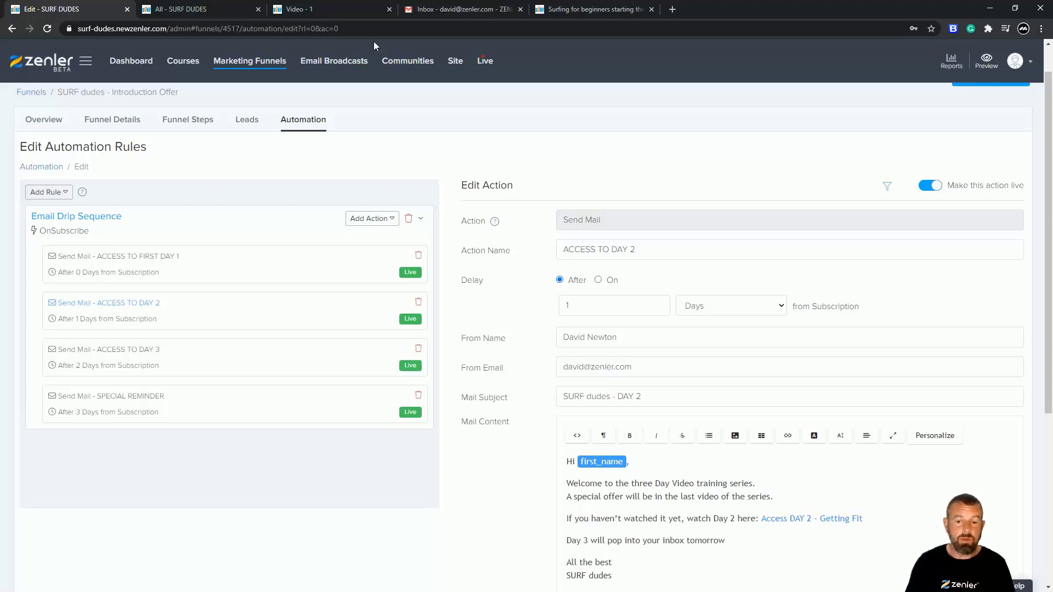
left_click(471, 10)
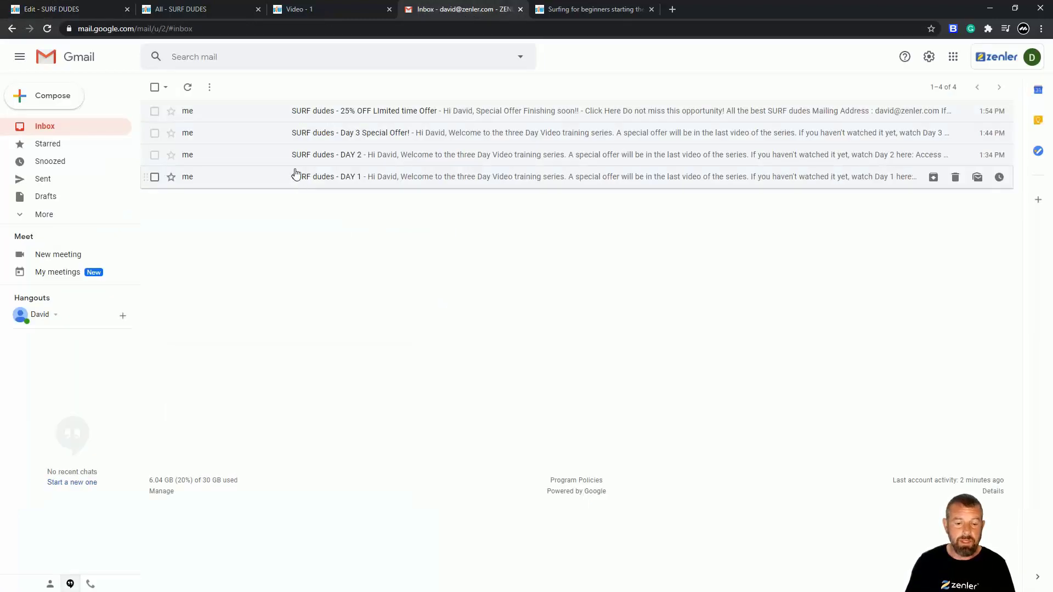
left_click(350, 110)
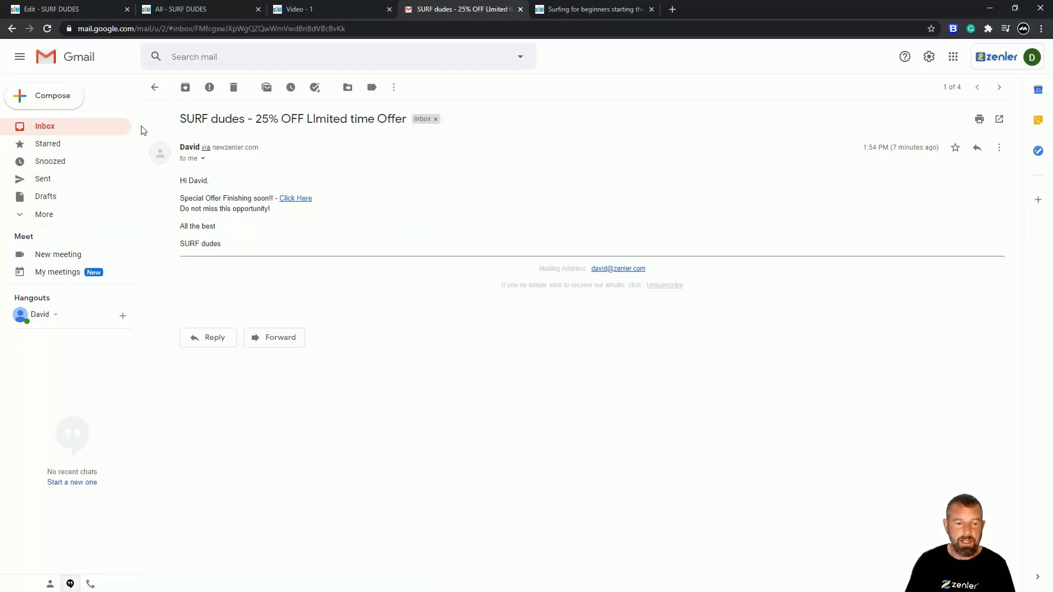
left_click(45, 126)
left_click(230, 181)
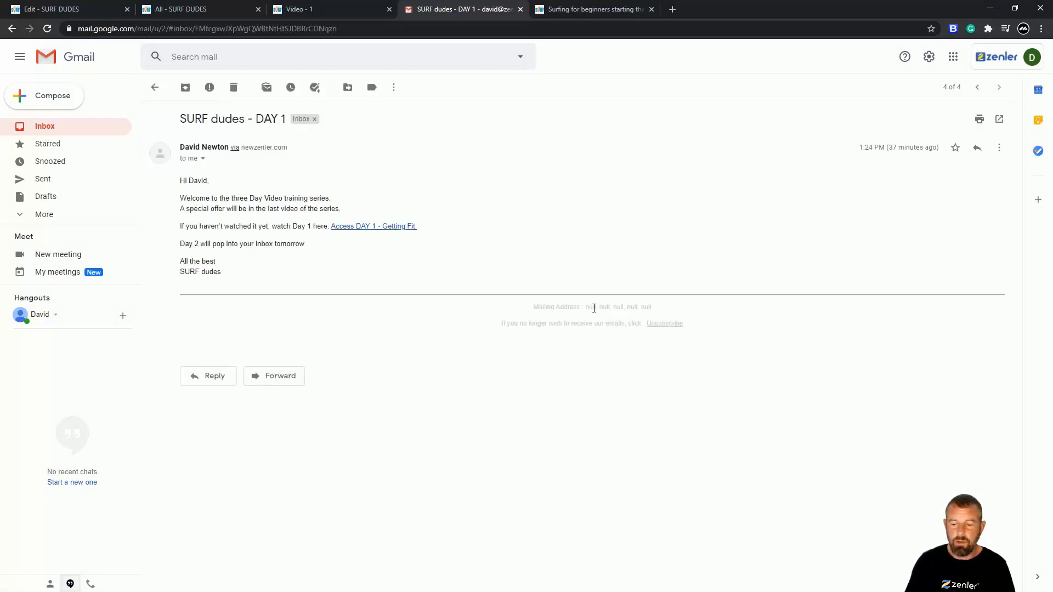
left_click_drag(592, 307, 667, 311)
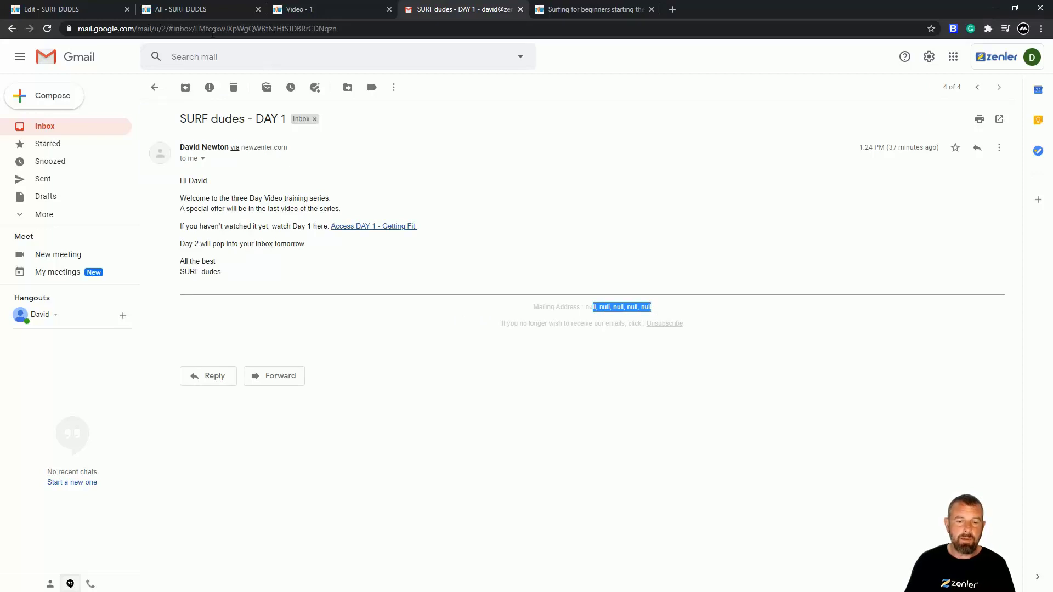
- Replace the Mailing Address placeholder in the ACCESS TO FIRST DAY 1 email's footer with the email personalization field and save the changes
left_click(187, 8)
left_click(306, 8)
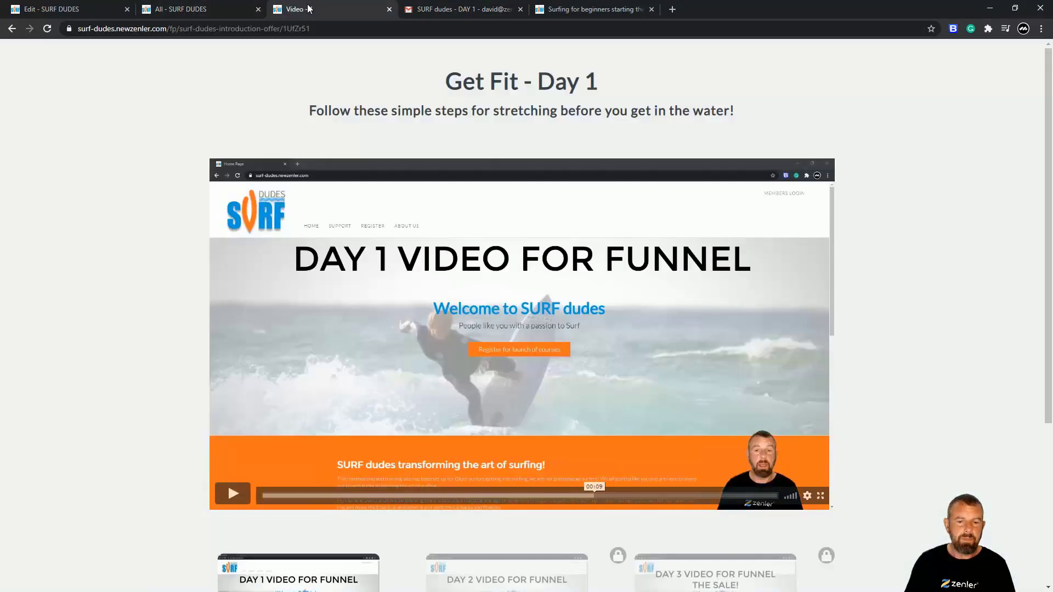
left_click(65, 10)
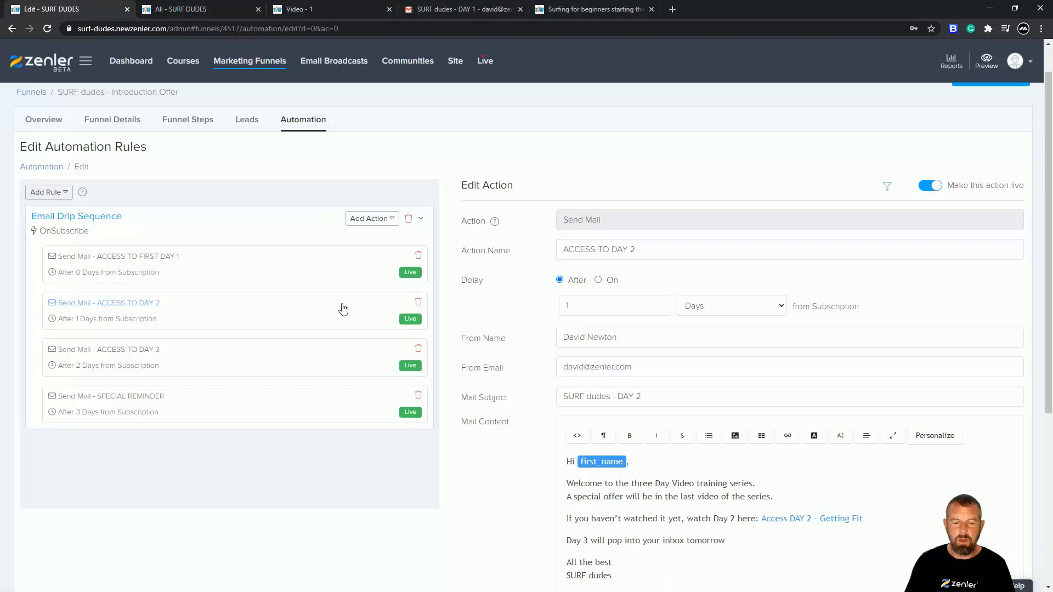
left_click(184, 260)
scroll(702, 394, "down", 3)
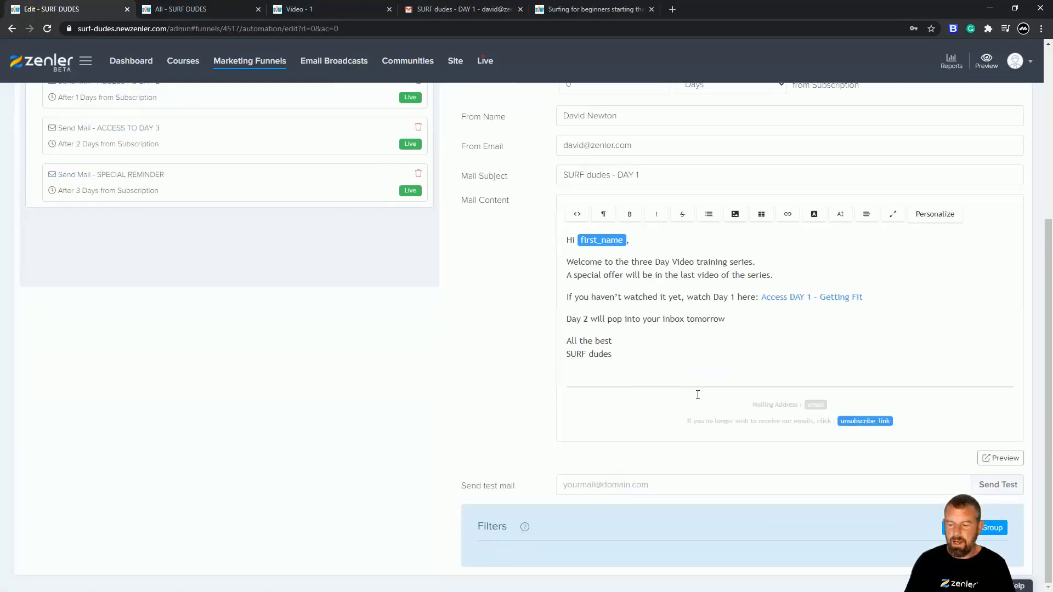
left_click(814, 411)
left_click(831, 420)
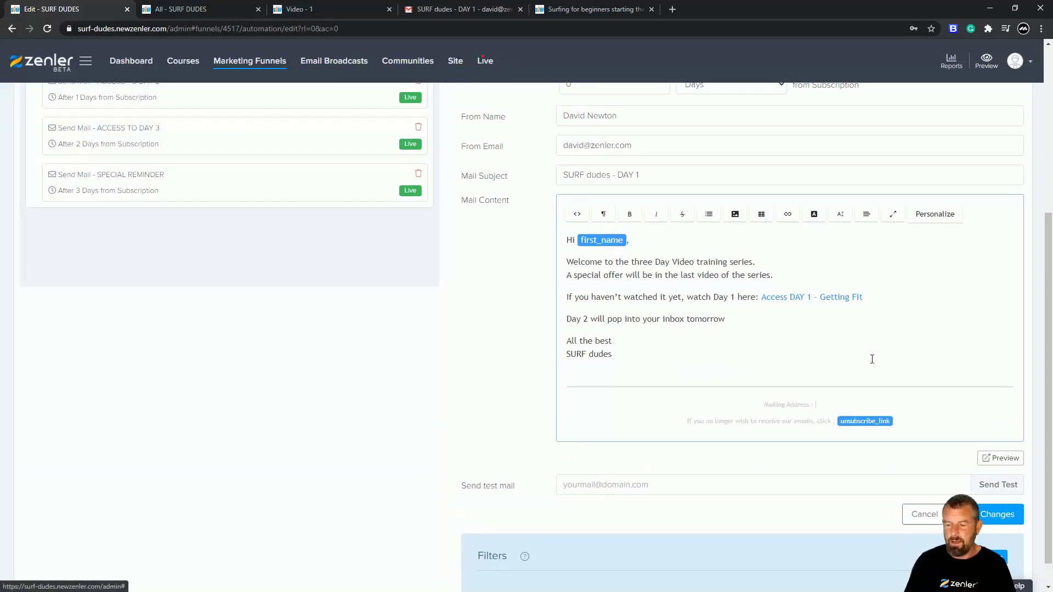
left_click(932, 215)
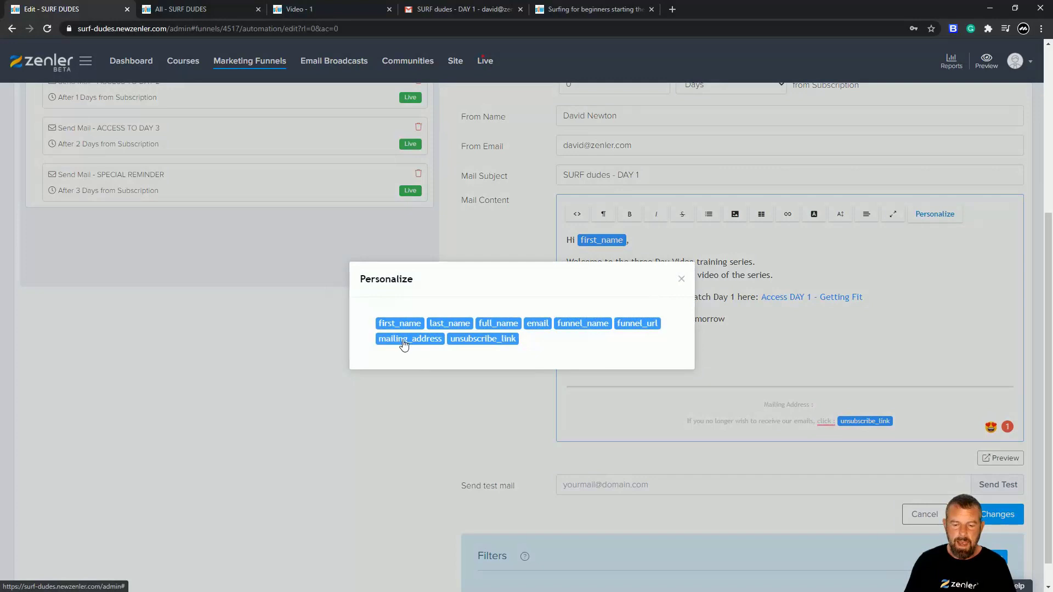
left_click(536, 325)
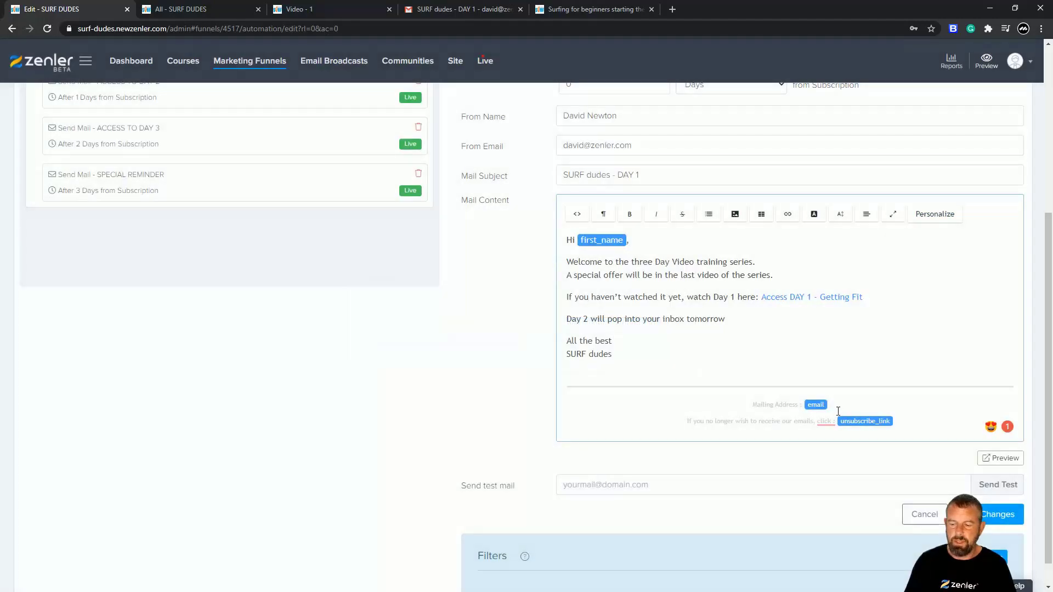
left_click(996, 514)
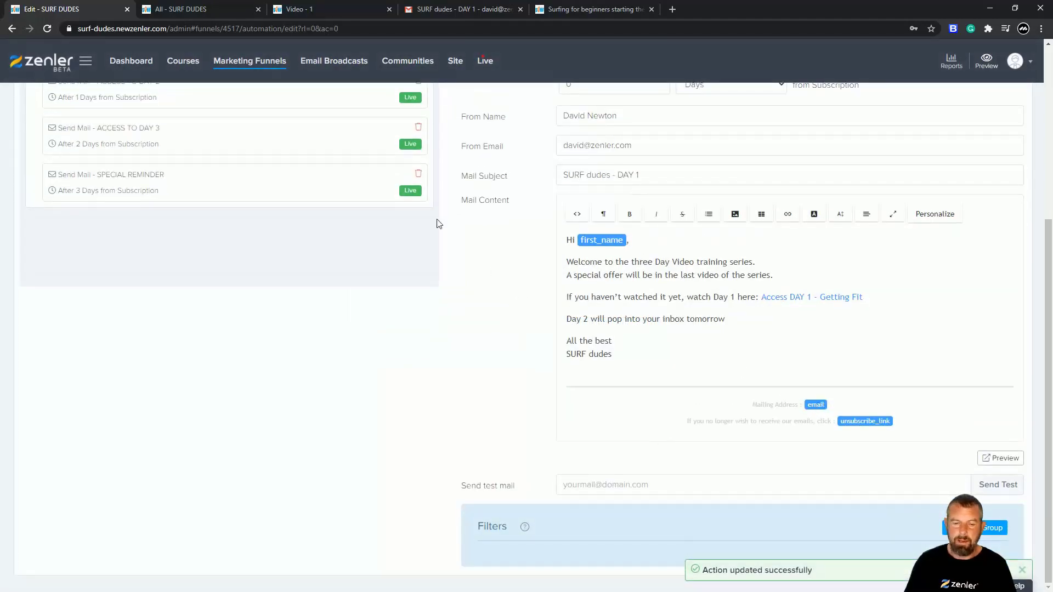
- Check the mailing address footer of the SURF dudes - Day 3 Special Offer! email in Gmail
left_click(452, 11)
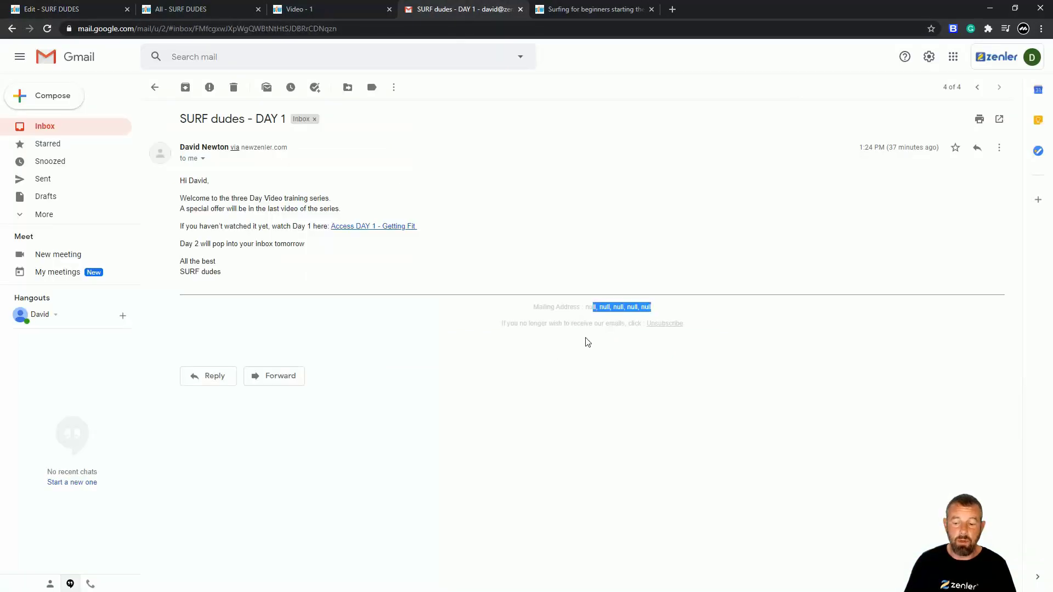
left_click(47, 128)
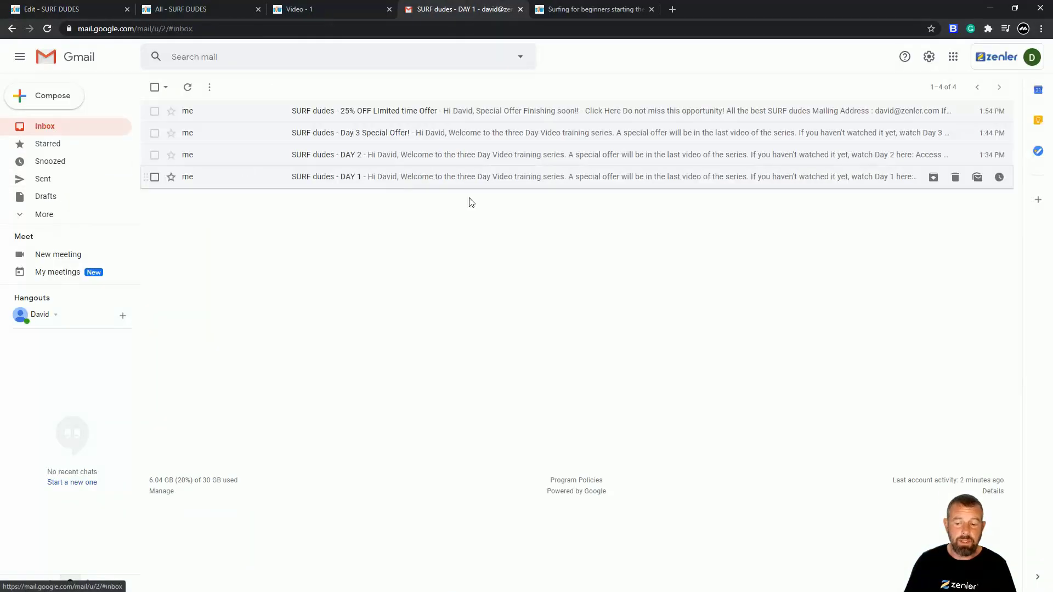
left_click(296, 134)
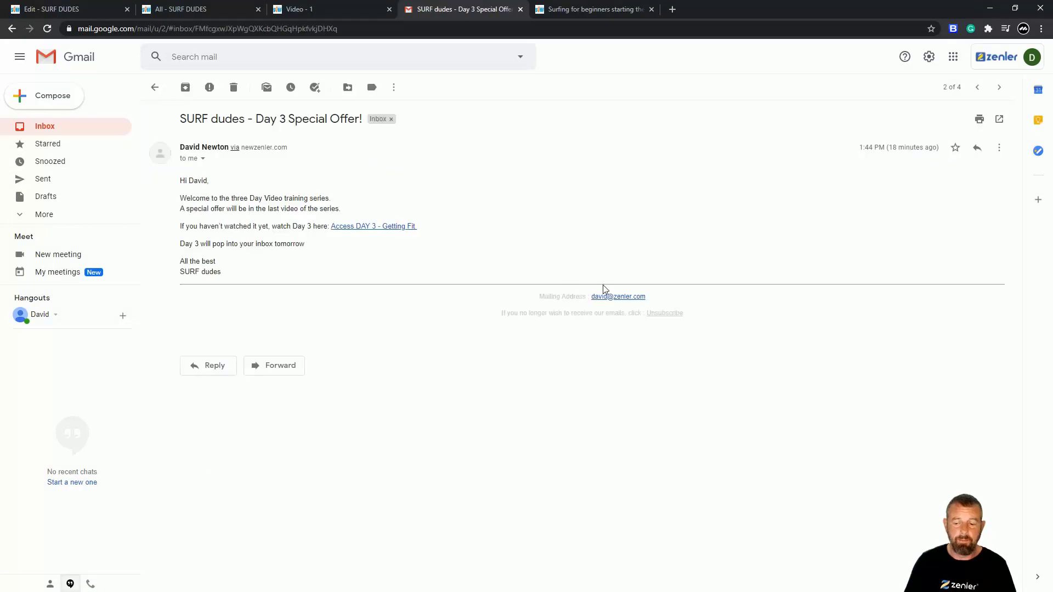